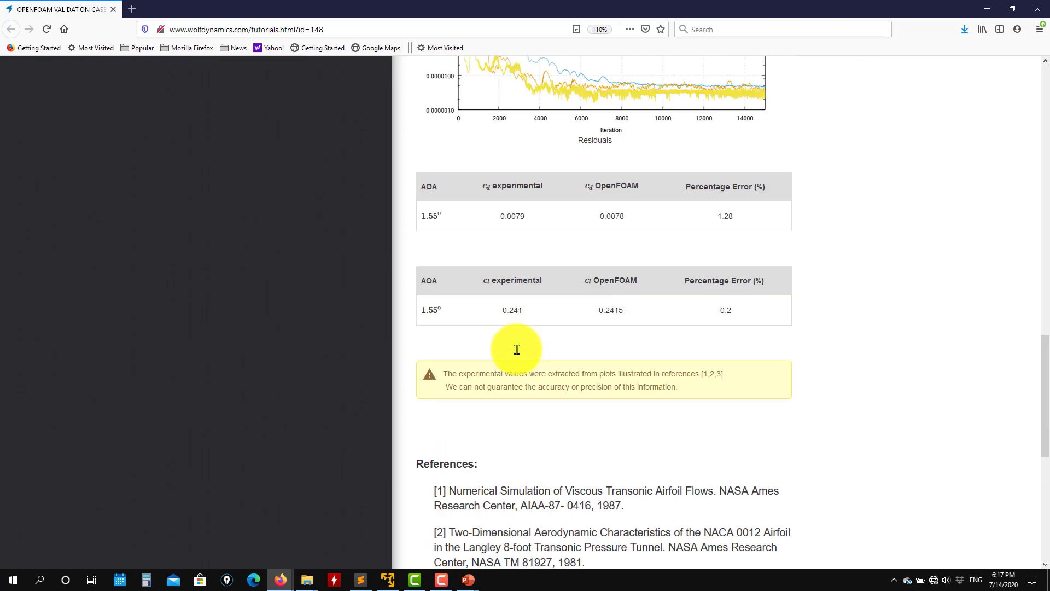
Switch to the OpenSUSE virtual machine, show the working/naca0012_transonic folder in the file manager and enlarge its window
scroll(746, 335, "up", 2)
left_click(984, 8)
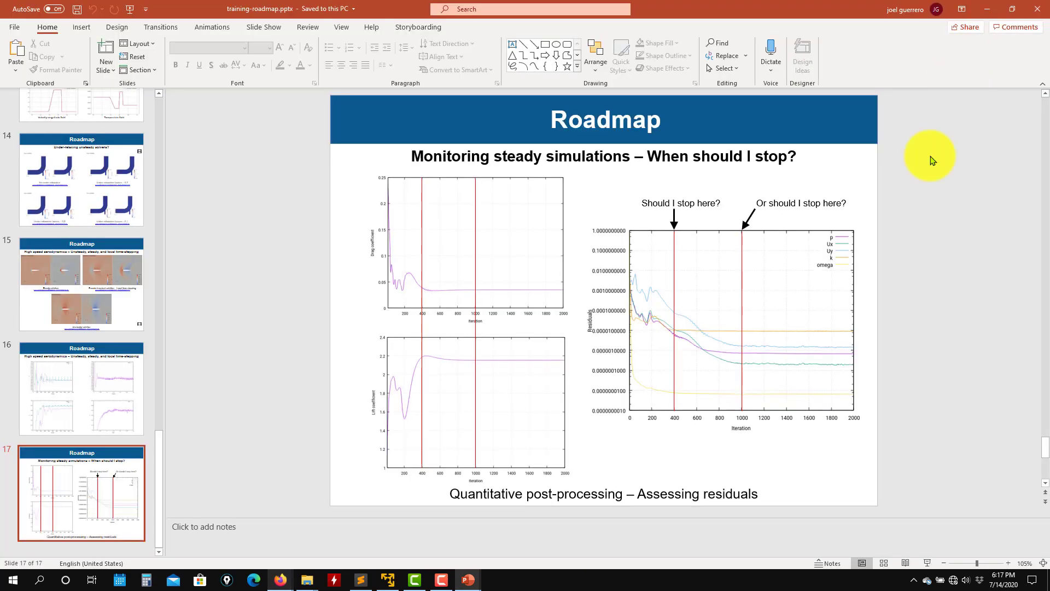
left_click(388, 578)
left_click(965, 151)
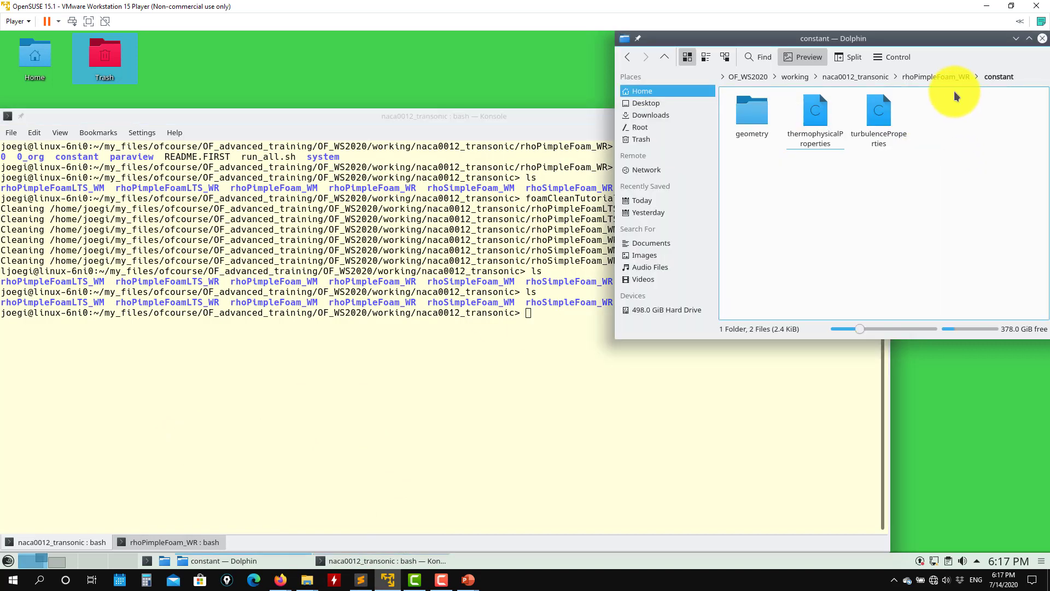
left_click(871, 78)
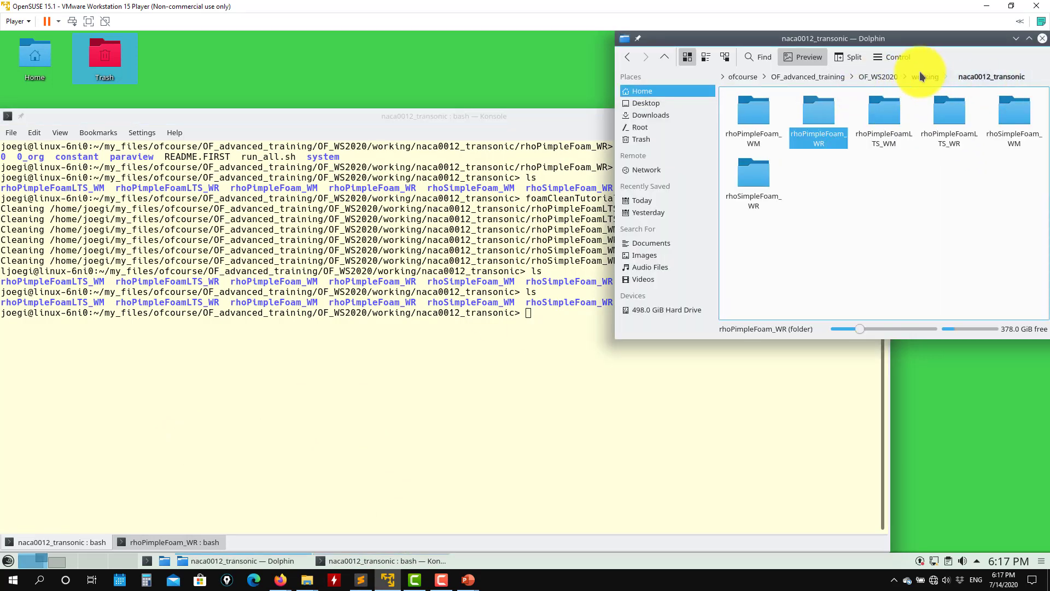
left_click(925, 76)
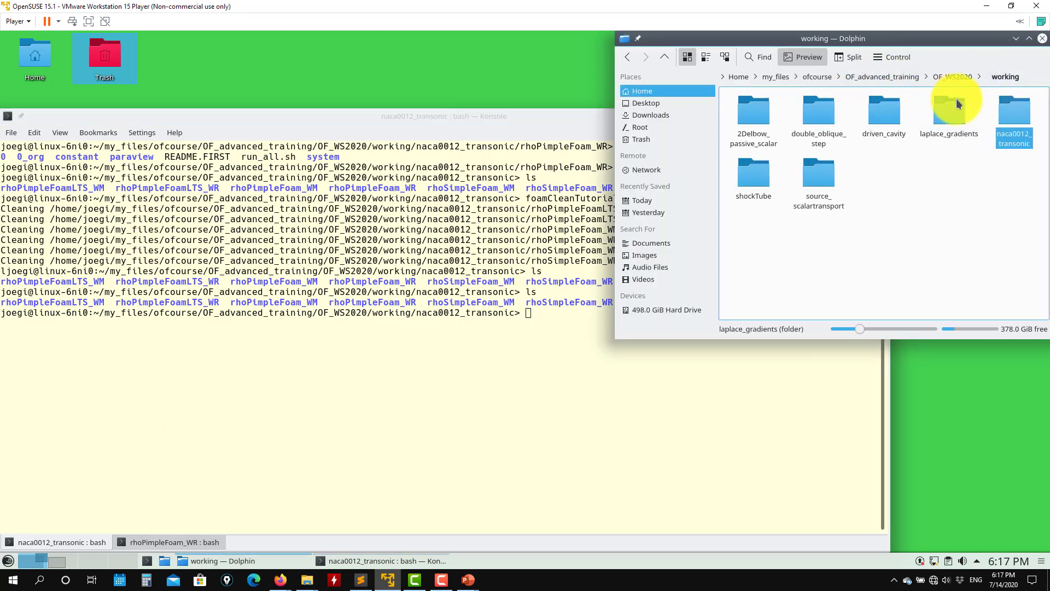
left_click(1014, 142)
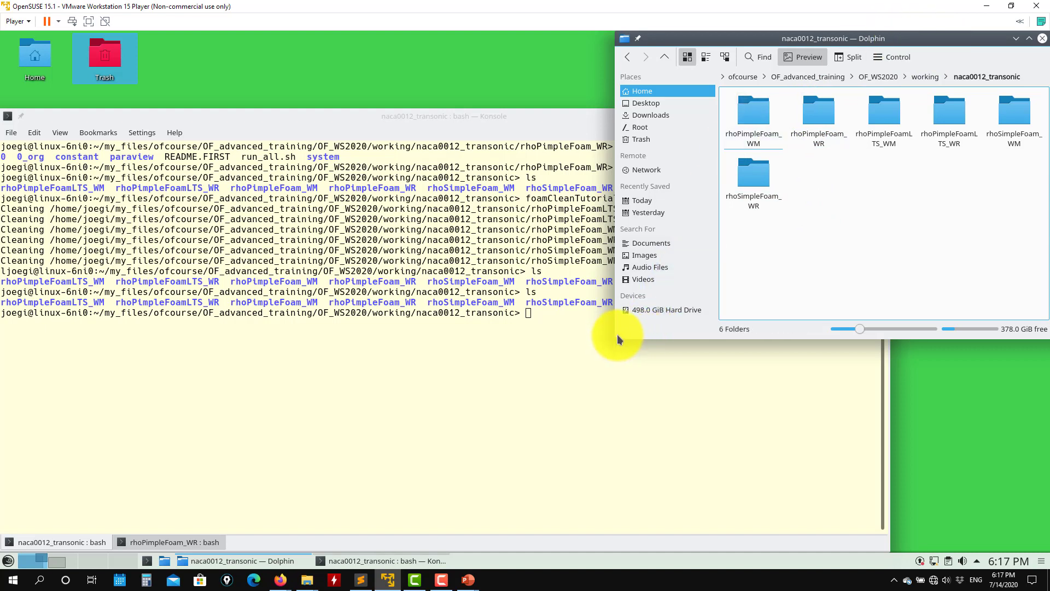
left_click_drag(616, 336, 508, 397)
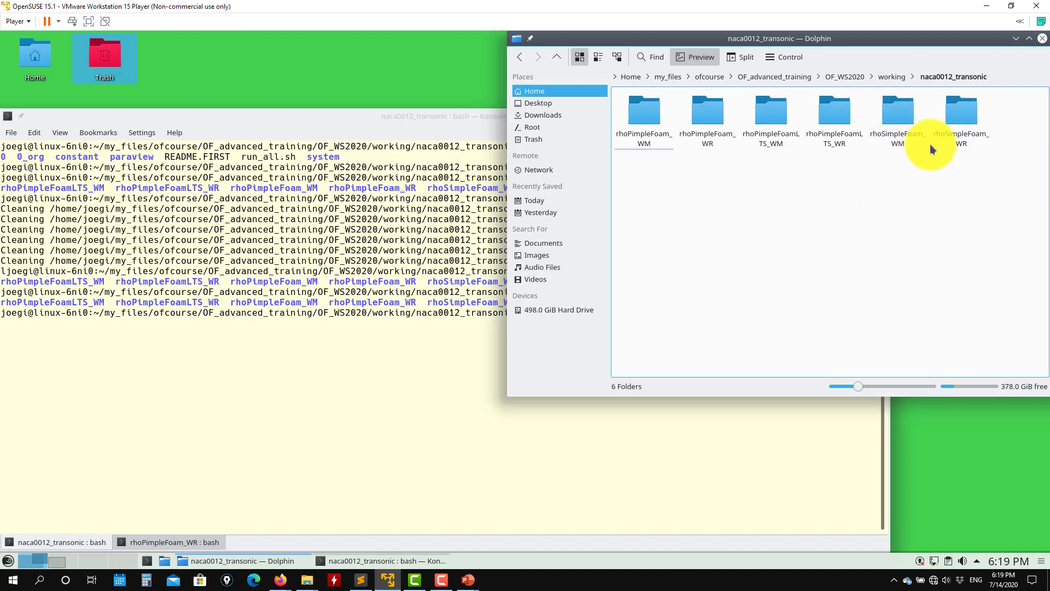
List the contents of the naca0012_transonic directory in the terminal
left_click(388, 366)
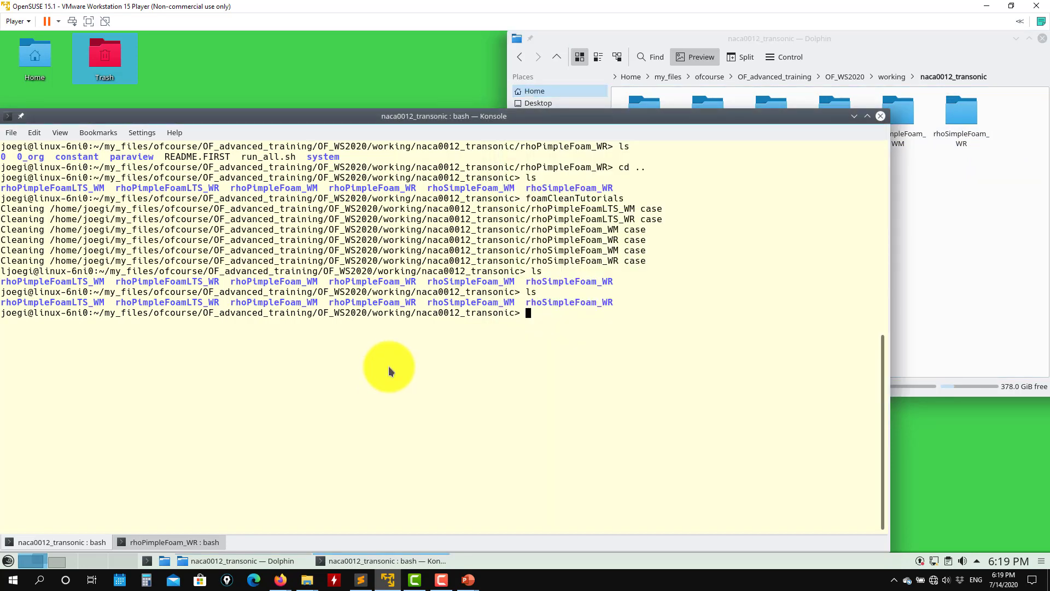
type("ls")
key("Return")
type("rhoS")
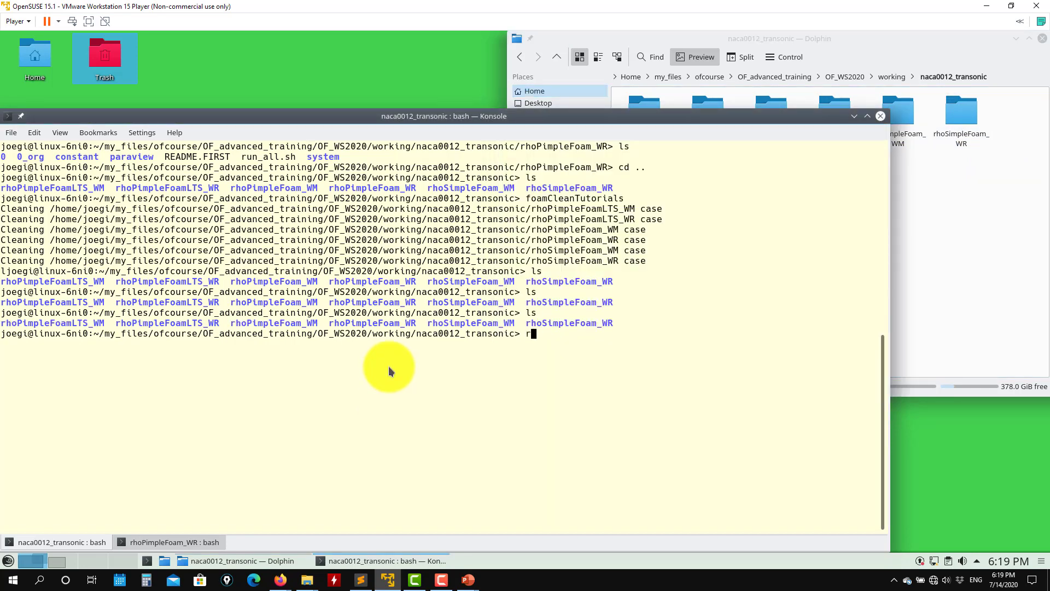
key("Tab")
key("BackSpace")
key("BackSpace")
key("BackSpace")
key("BackSpace")
key("BackSpace")
key("BackSpace")
key("BackSpace")
key("BackSpace")
key("BackSpace")
key("BackSpace")
key("BackSpace")
key("BackSpace")
key("BackSpace")
key("BackSpace")
List the cases again, change into the rhoSimpleFoam_WM directory in the terminal and list its contents
type("ls")
key("Return")
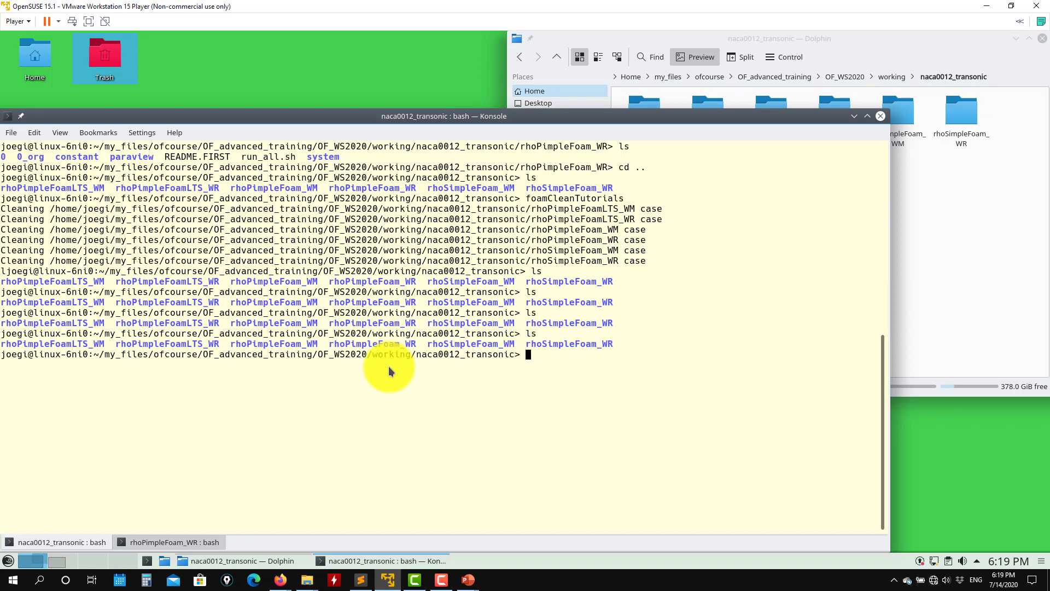
type("cd rhoS")
key("Tab")
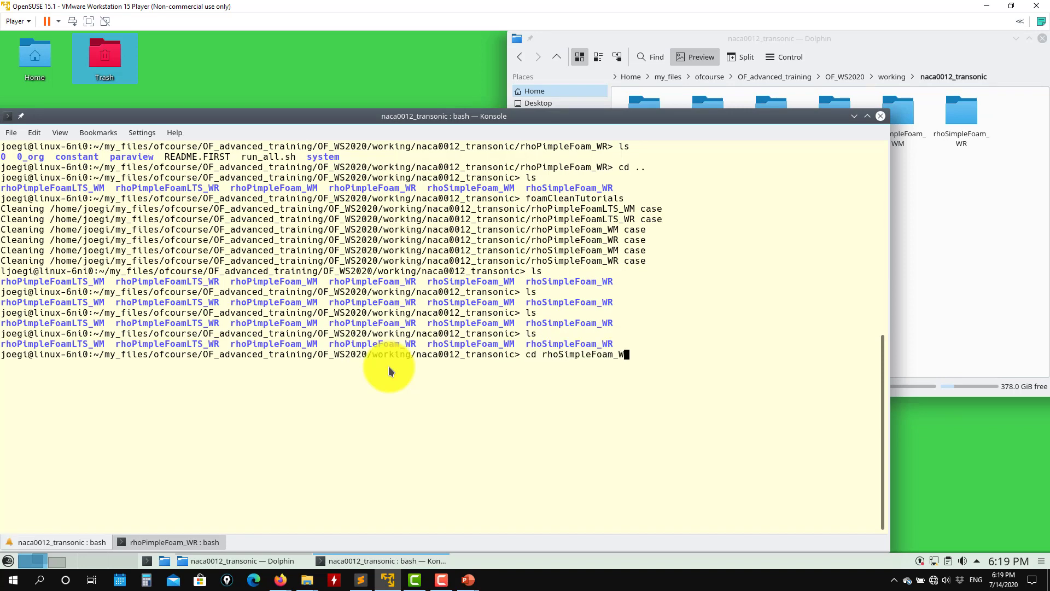
type("M")
key("Tab")
key("Return")
type("ls")
key("Return")
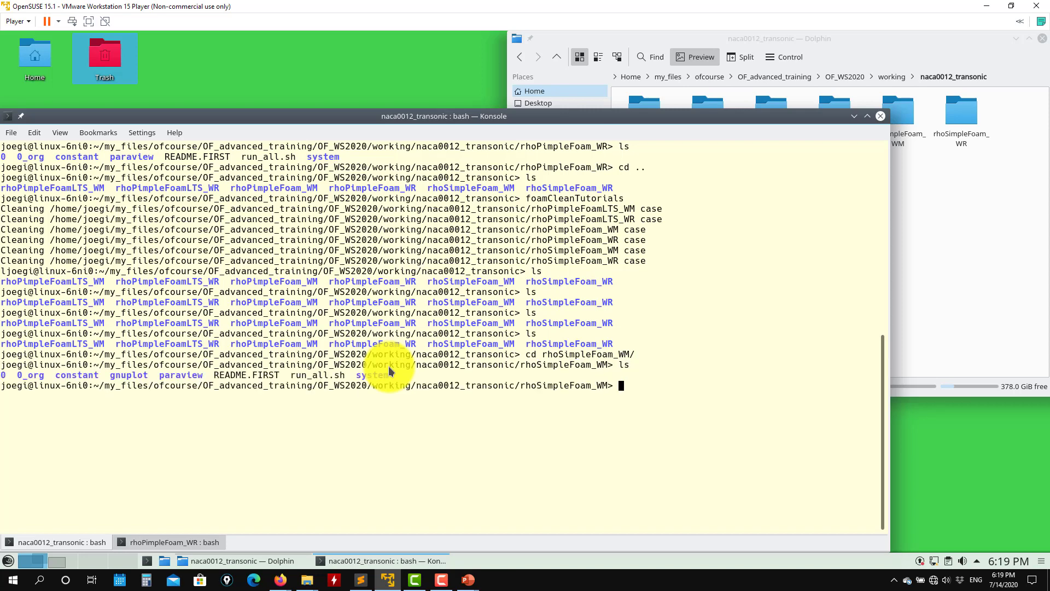
Browse to the rhoSimpleFoam_WM case's system folder in the file manager and open controlDict in the text editor
left_click(1025, 215)
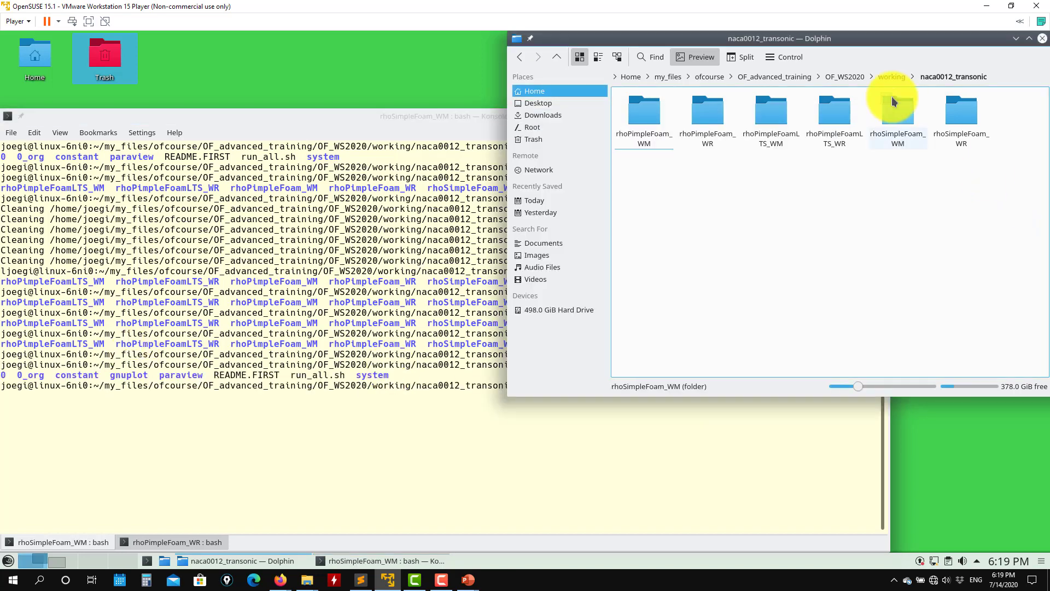
left_click(895, 104)
double_click(902, 143)
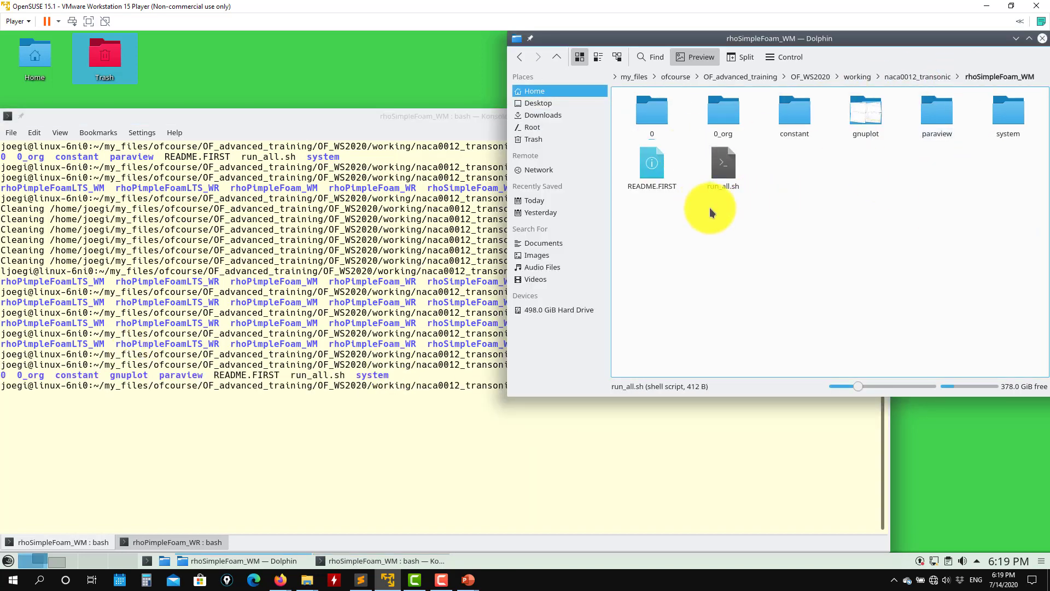
double_click(997, 123)
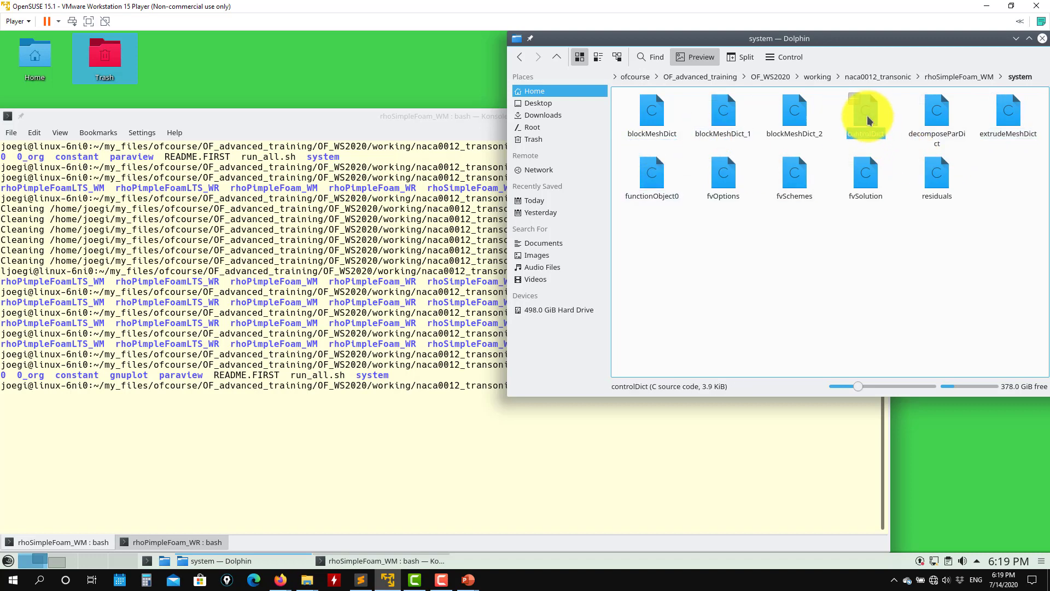
right_click(869, 116)
mouse_move(900, 137)
left_click(805, 151)
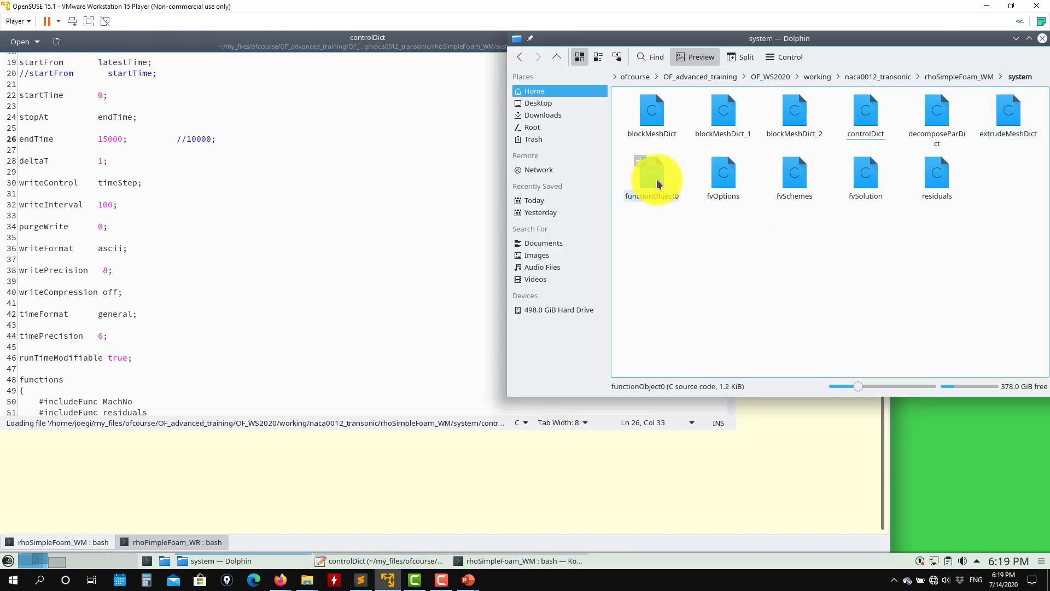
Open fvSchemes, fvSolution and fvOptions from the system folder alongside controlDict in the text editor
left_click_drag(798, 184, 432, 219)
left_click_drag(866, 174, 319, 192)
left_click_drag(737, 175, 352, 180)
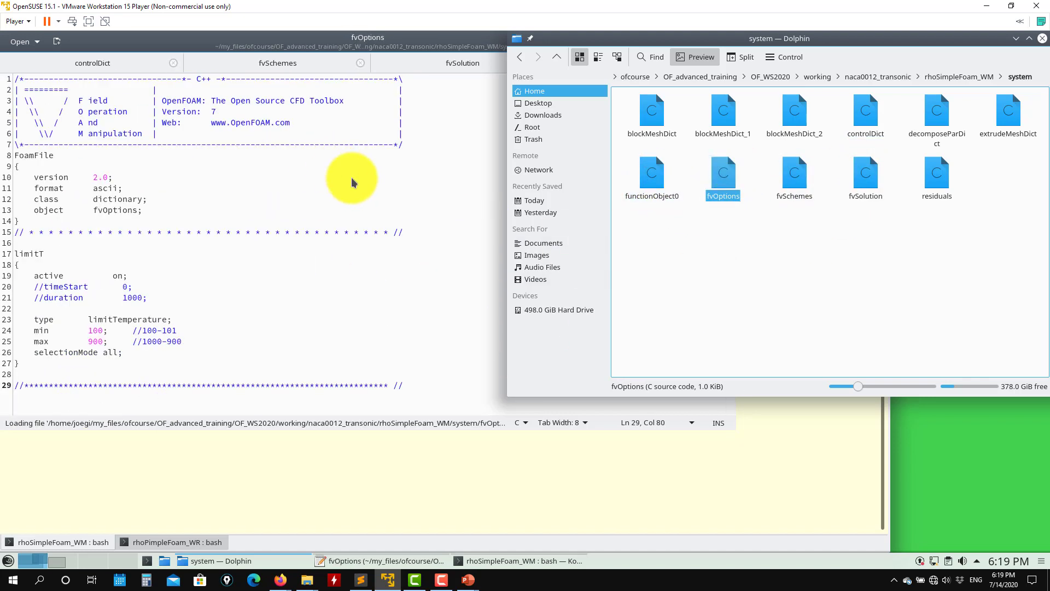
Examine the minmaxdomain function object in controlDict, highlighting its settings and the thermo:mu entry in the active fields list
left_click(90, 62)
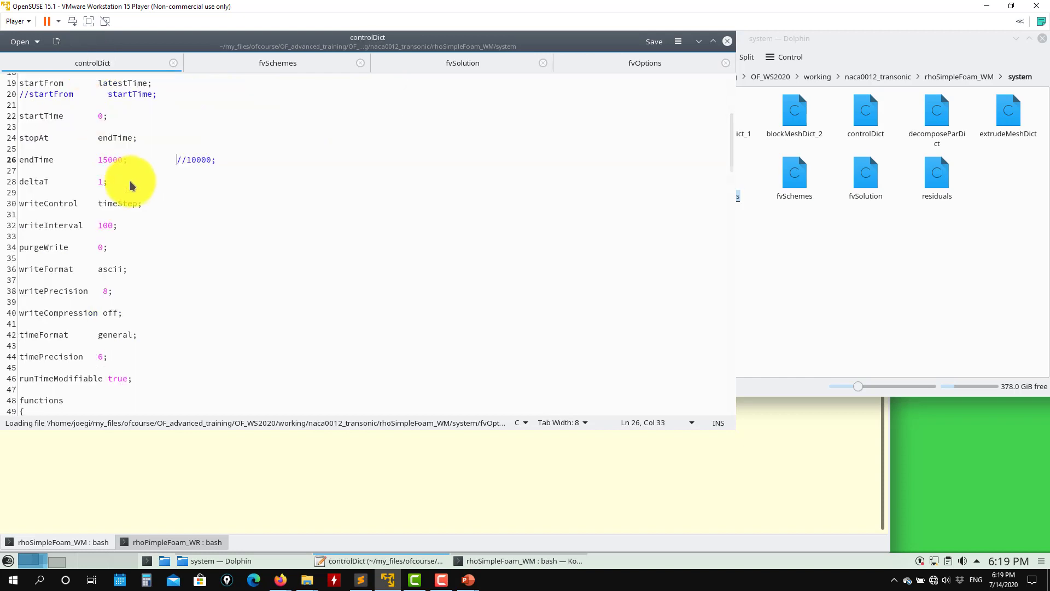
scroll(131, 181, "down", 8)
scroll(137, 218, "up", 1)
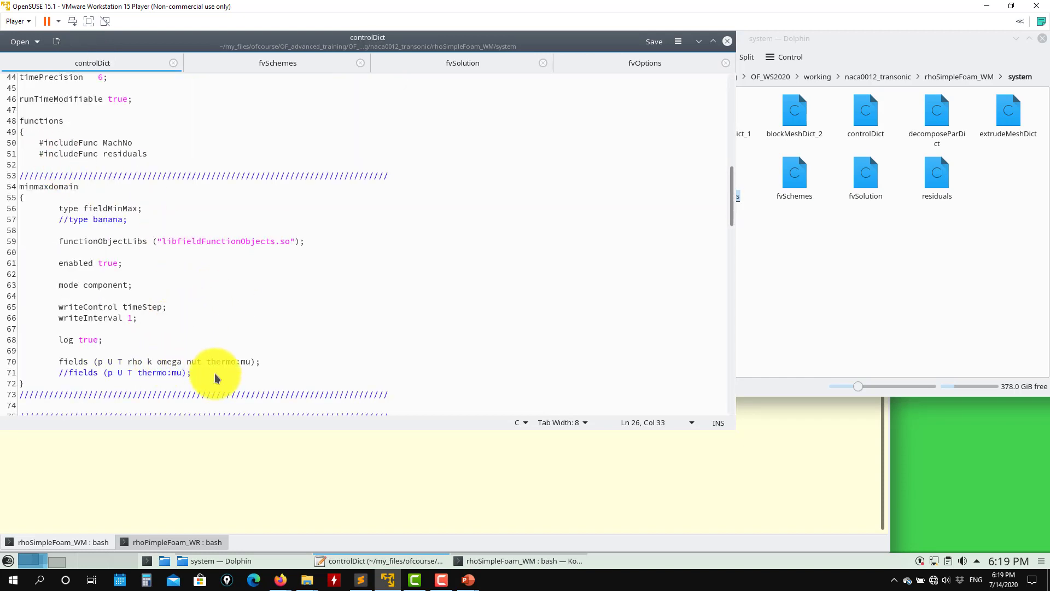
left_click_drag(218, 376, 4, 213)
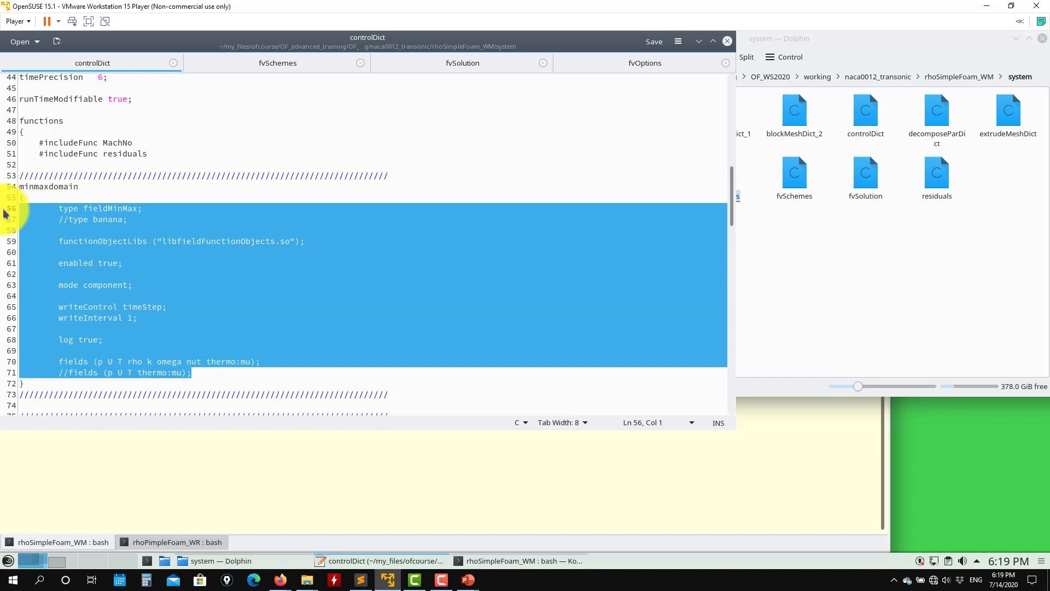
left_click(121, 353)
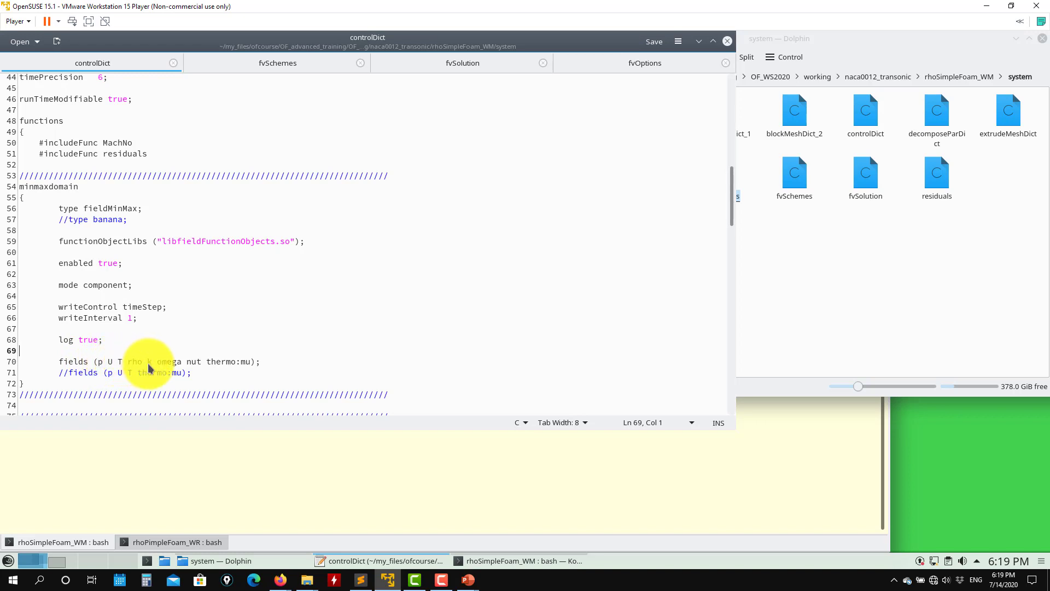
left_click_drag(251, 362, 206, 363)
left_click(246, 363)
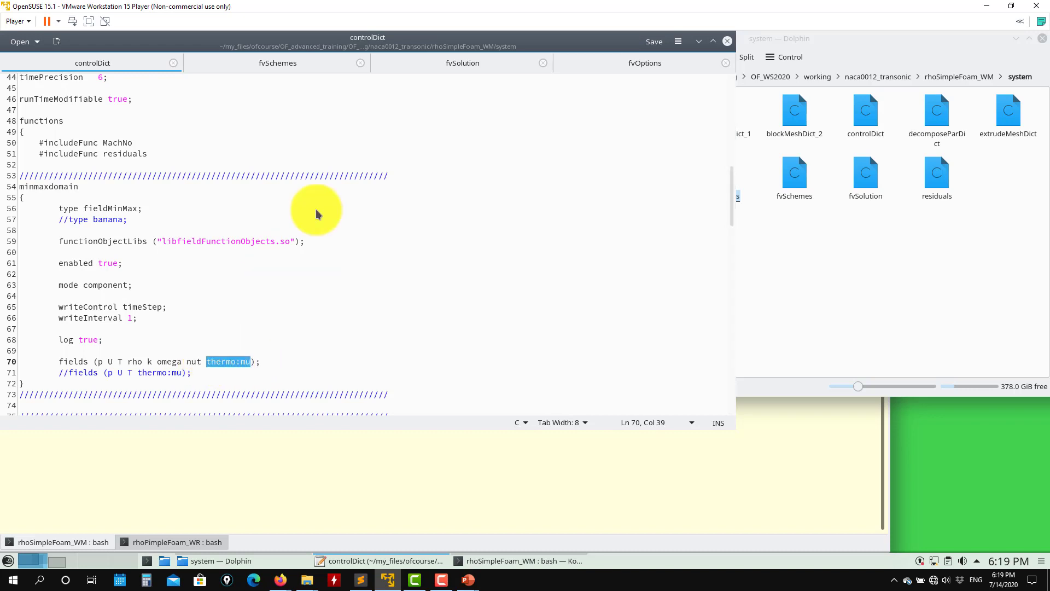
Show the start of fvSchemes and highlight the steadyState default in ddtSchemes
left_click(285, 61)
scroll(288, 181, "up", 5)
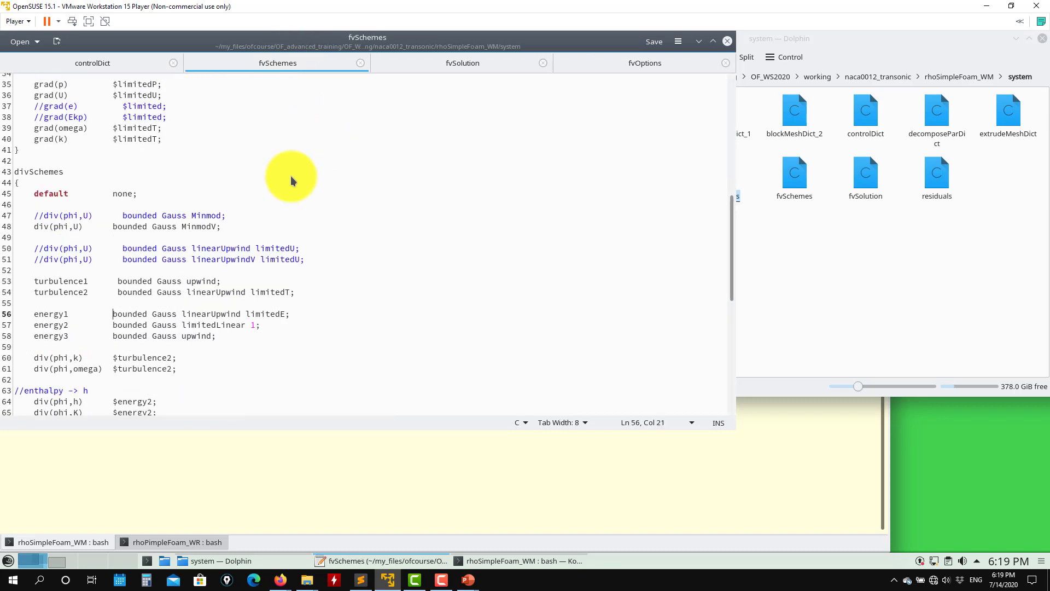
scroll(291, 181, "up", 10)
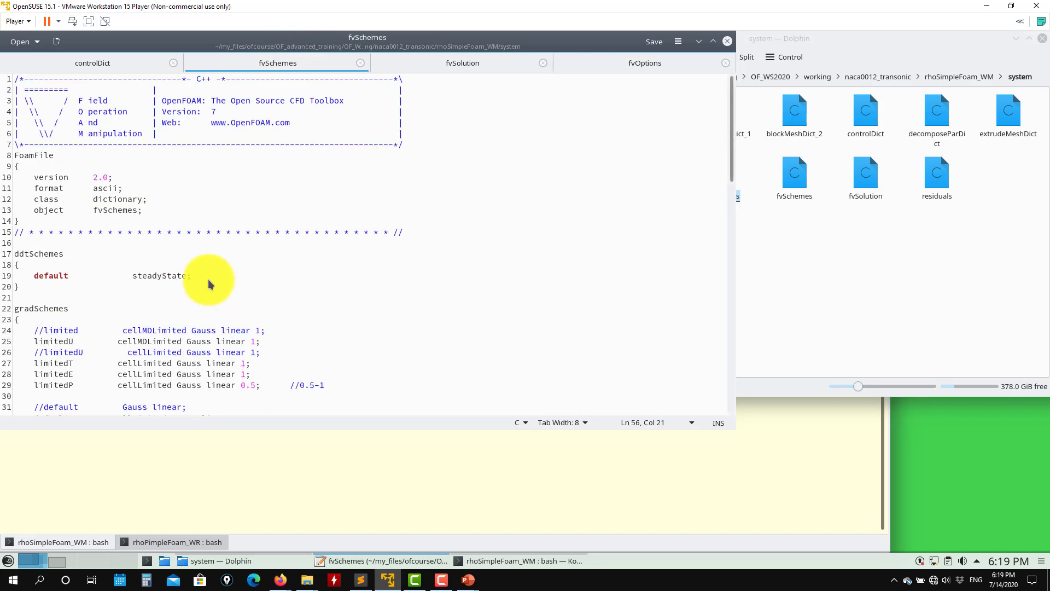
left_click_drag(209, 280, 20, 272)
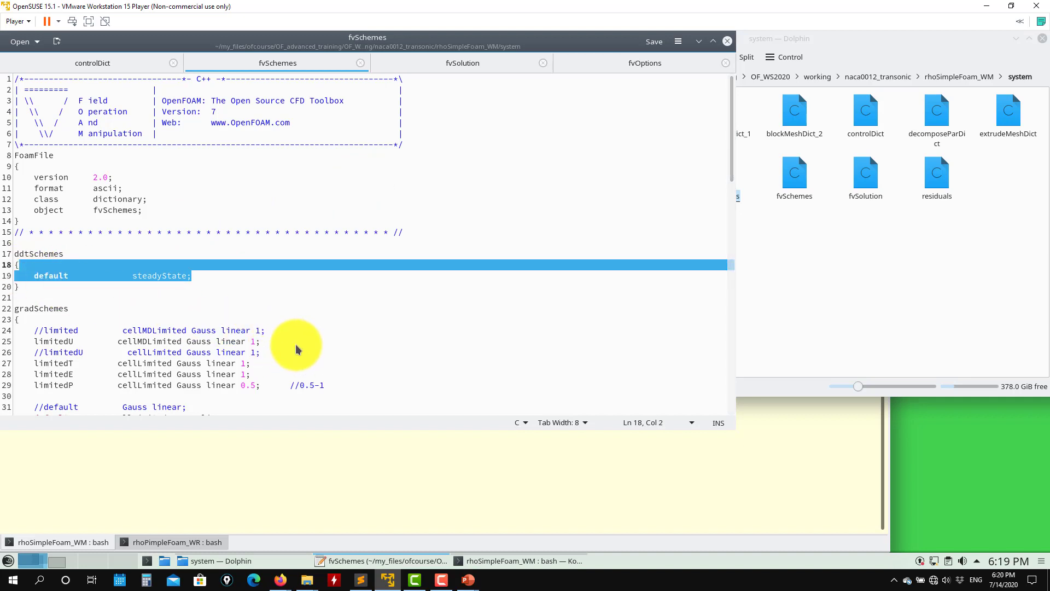
Examine gradSchemes in fvSchemes, highlighting the cellMDLimited limitedU line and the cellLimited entries for limitedT, limitedE and limitedP
scroll(284, 359, "down", 4)
scroll(284, 362, "down", 5)
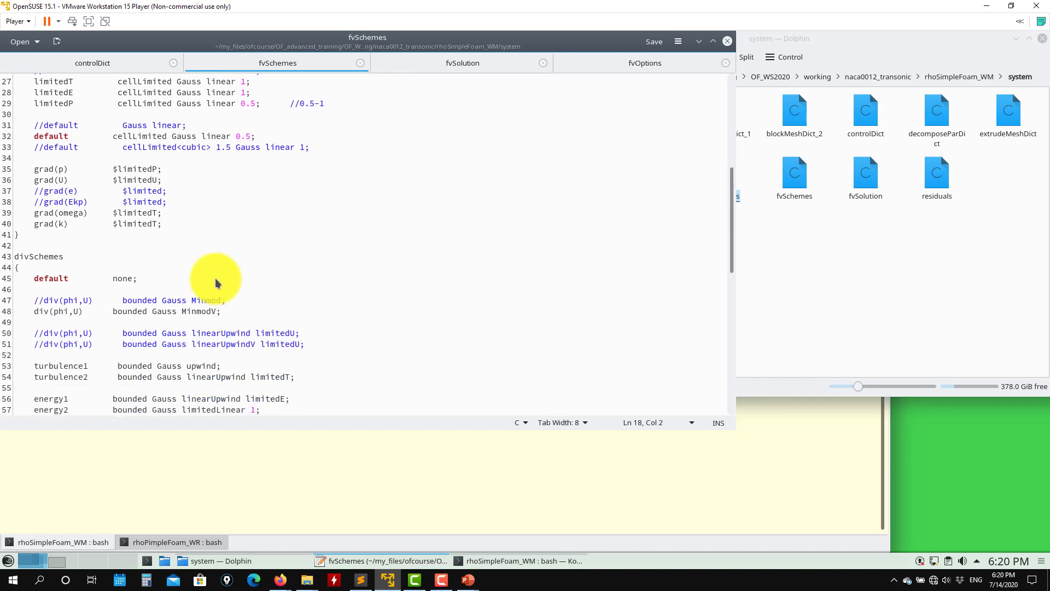
scroll(213, 279, "up", 3)
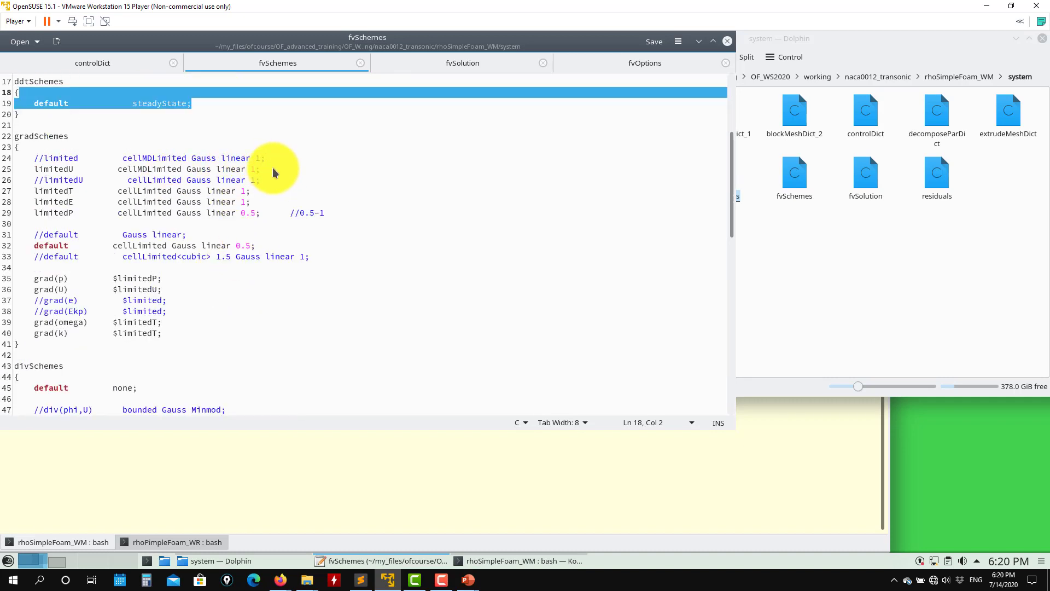
left_click_drag(259, 170, 25, 172)
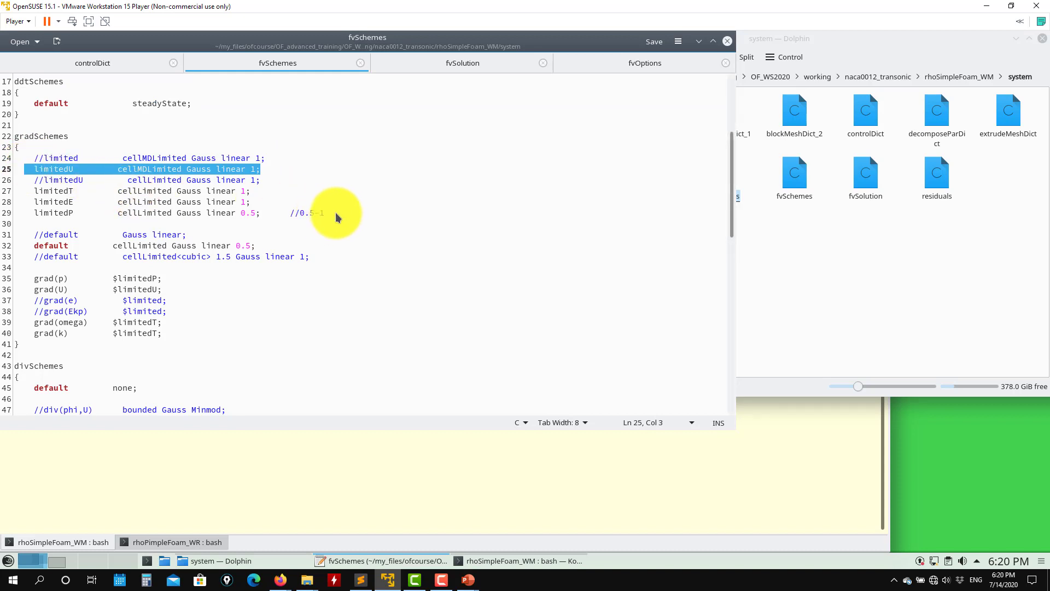
left_click_drag(265, 169, 70, 170)
left_click(157, 159)
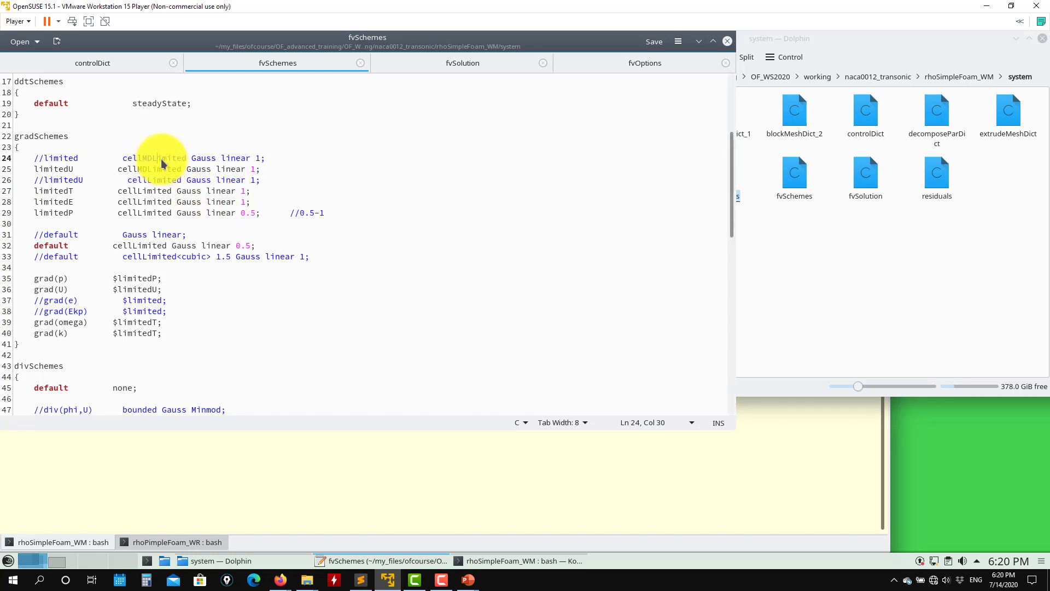
left_click(334, 216)
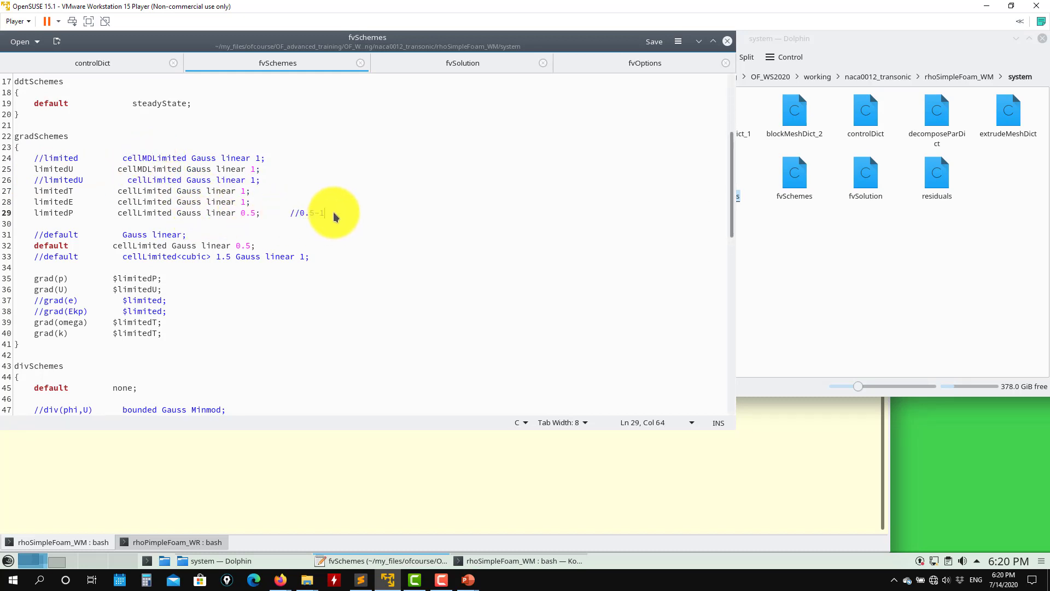
left_click_drag(334, 216, 12, 196)
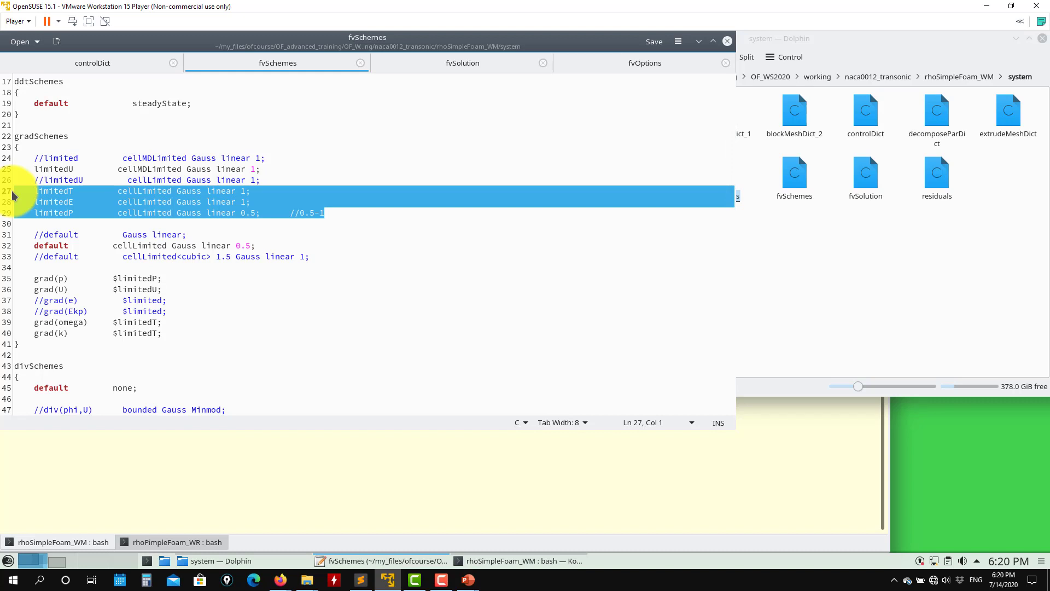
left_click(337, 226)
left_click_drag(346, 216, 12, 193)
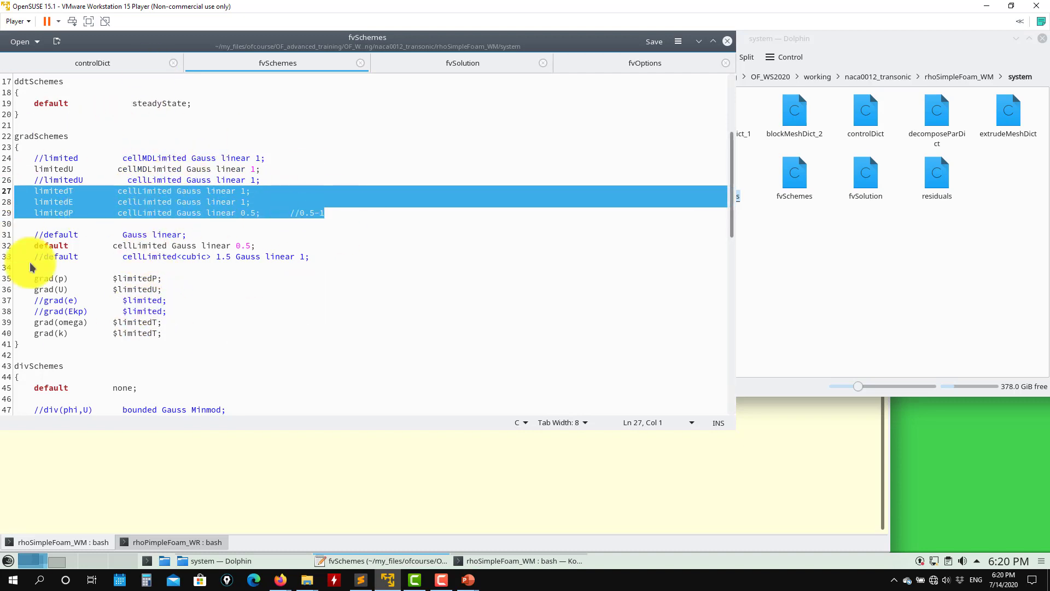
Examine the div(phi,U) options in divSchemes, highlighting the commented linearUpwind and linearUpwindV lines and the active bounded Gauss MinmodV line
scroll(155, 200, "down", 5)
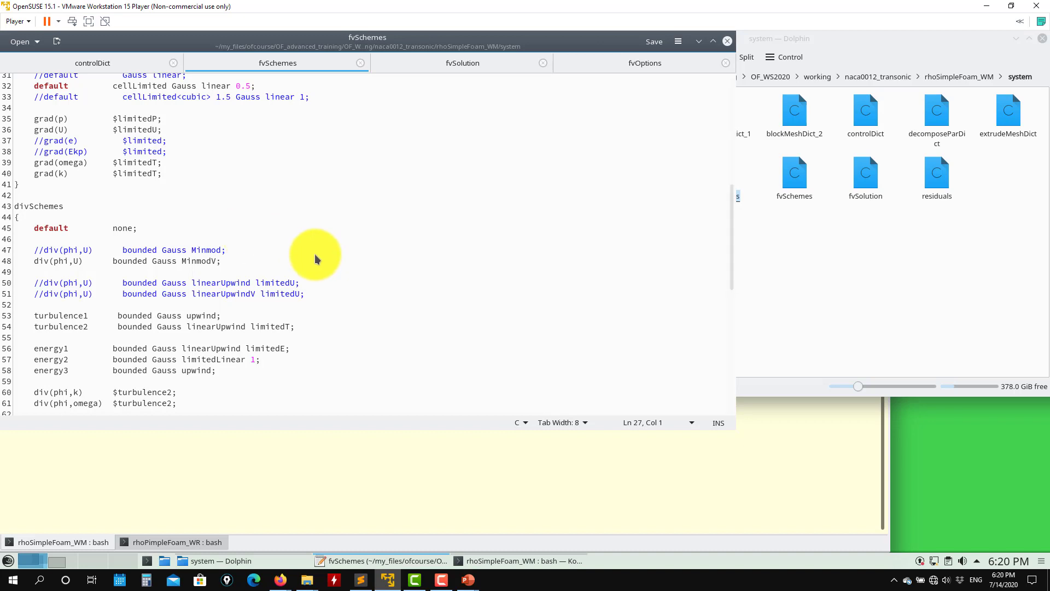
left_click(316, 294)
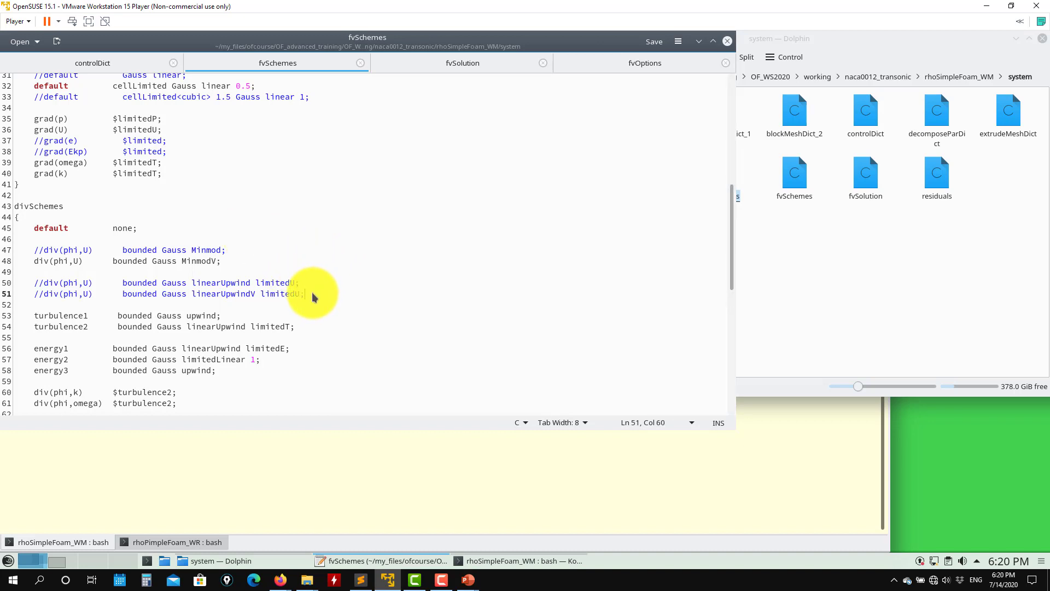
left_click_drag(315, 294, 21, 286)
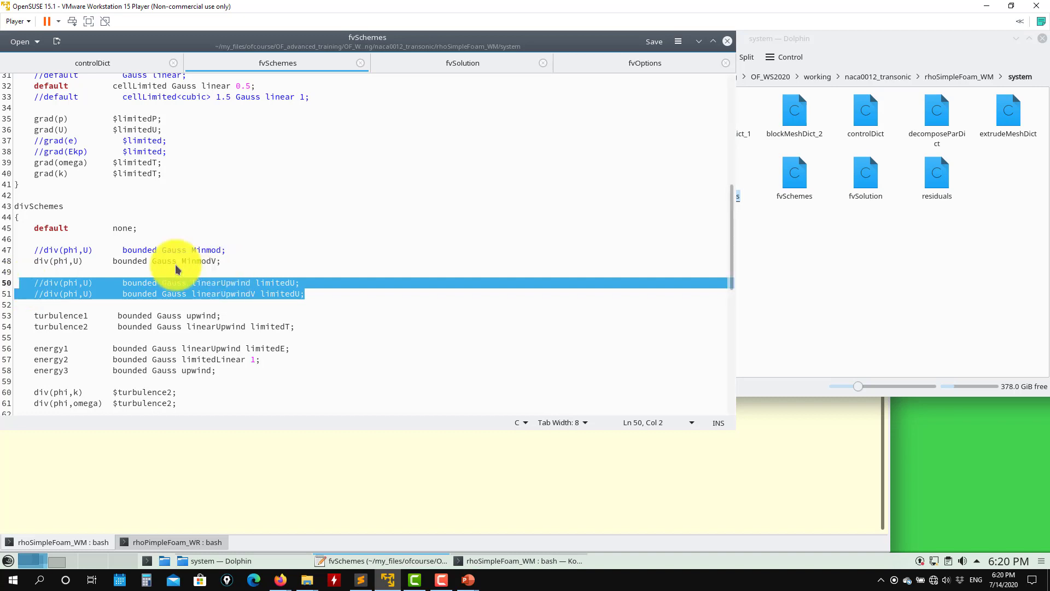
left_click(235, 262)
left_click_drag(235, 262, 5, 267)
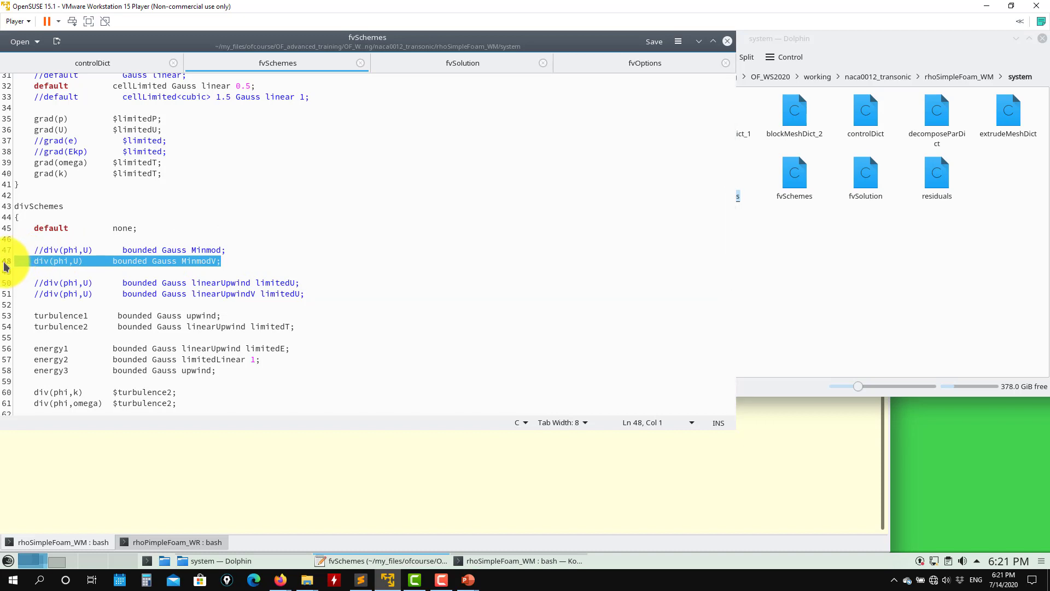
Compare the commented linearUpwind and linearUpwindV lines with the active MinmodV line for div(phi,U), highlighting the commented pair
left_click(297, 264)
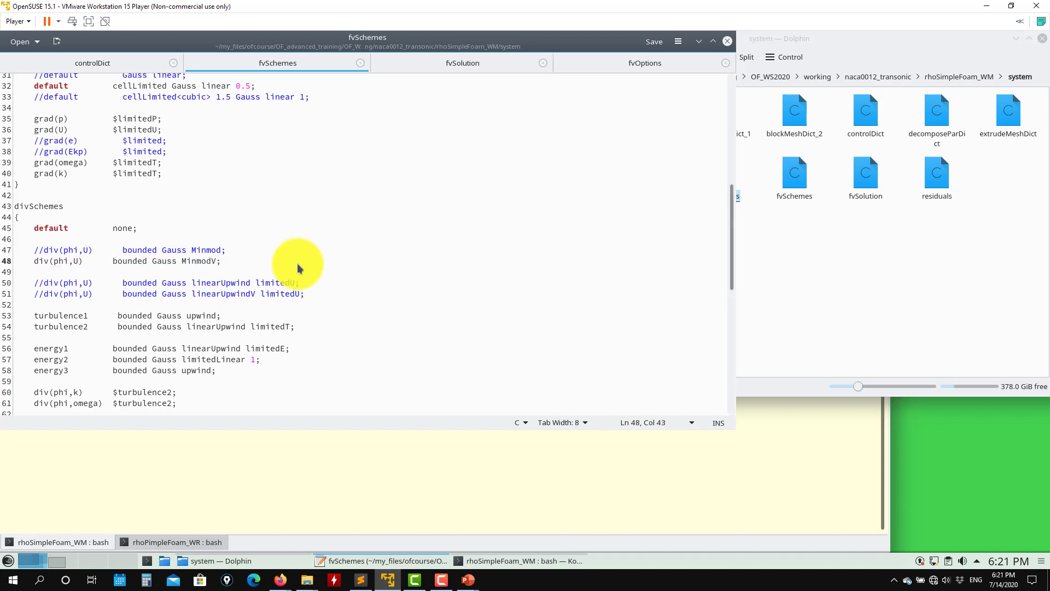
left_click_drag(307, 298, 22, 289)
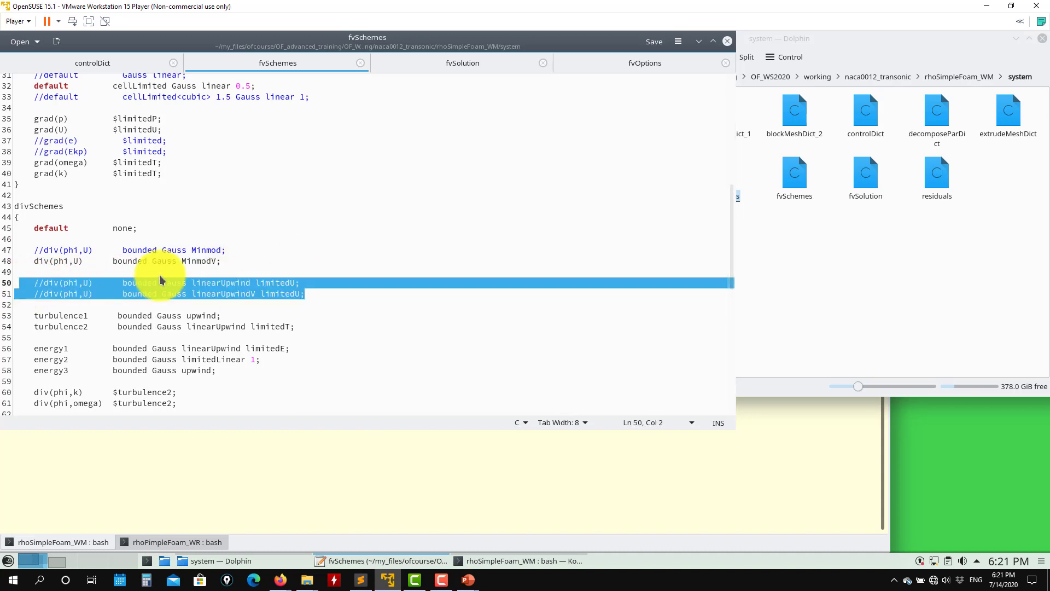
left_click_drag(235, 263, 25, 274)
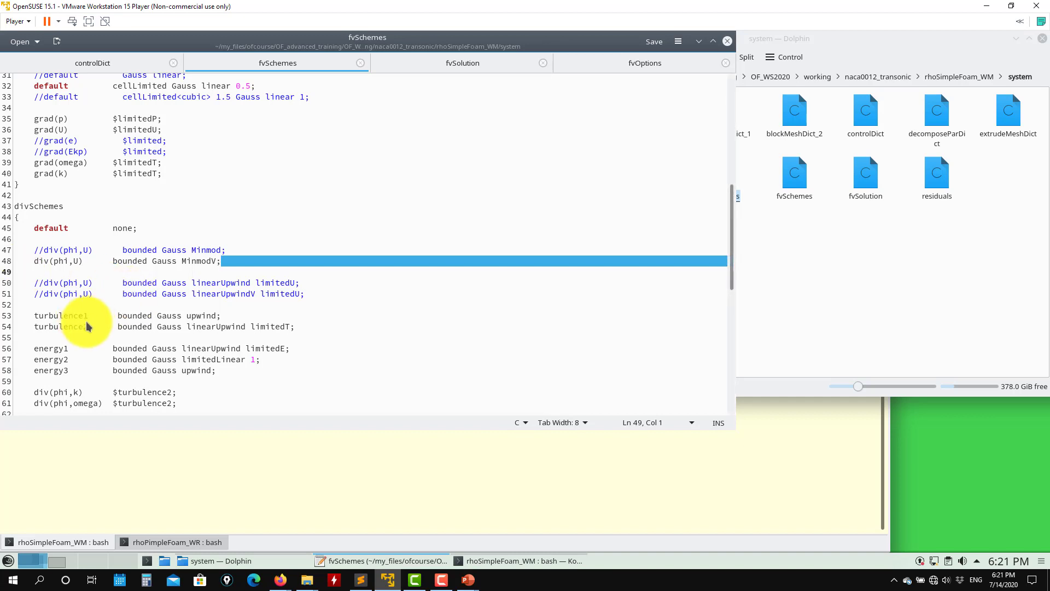
Examine the turbulence1 and turbulence2 scheme definitions in divSchemes, highlighting the bounded Gauss linearUpwind limitedT line
scroll(334, 331, "down", 5)
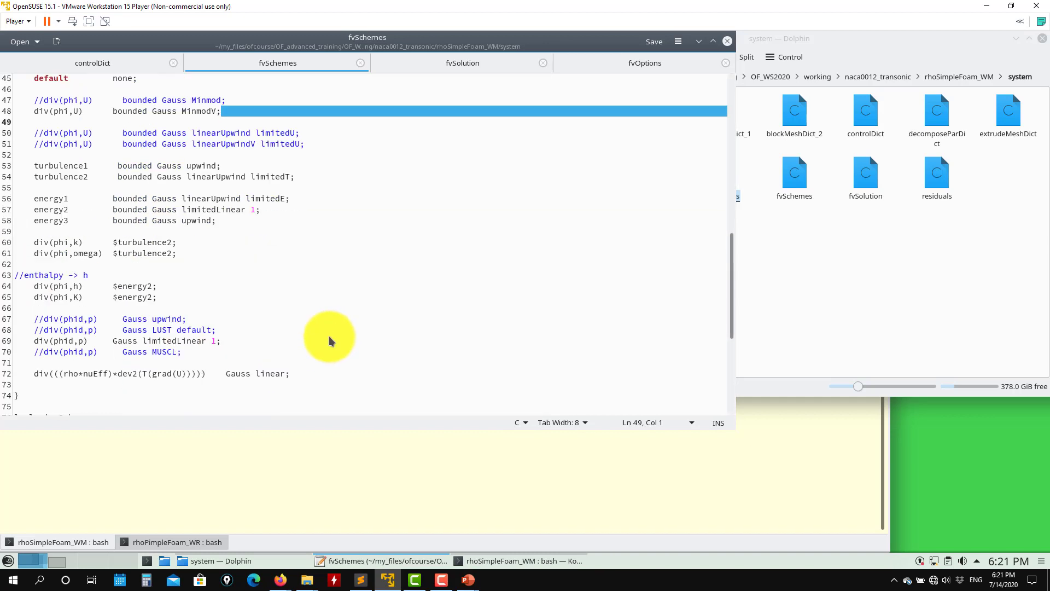
scroll(186, 306, "up", 1)
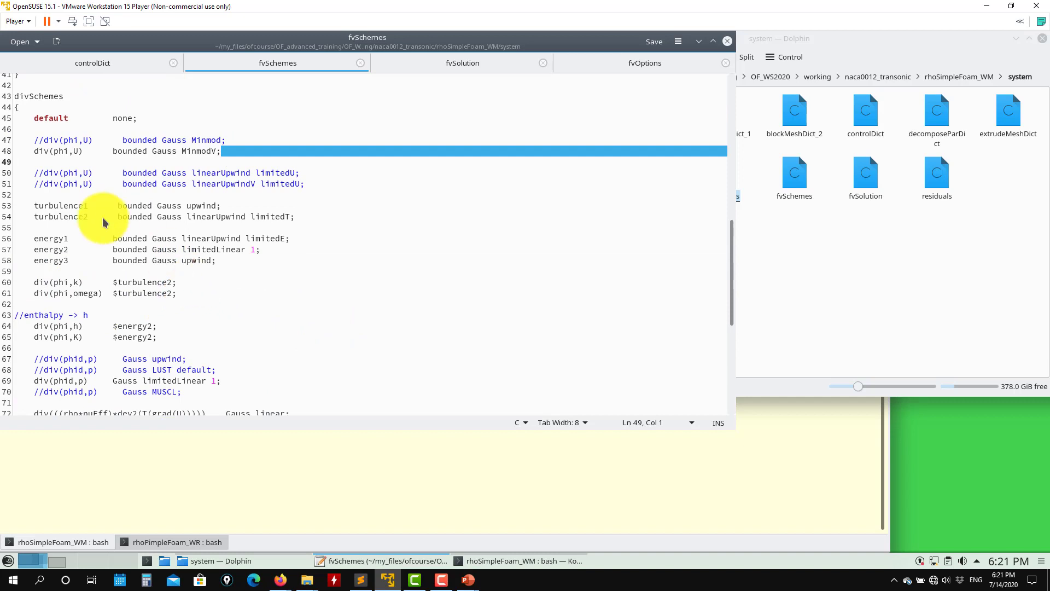
left_click(222, 207)
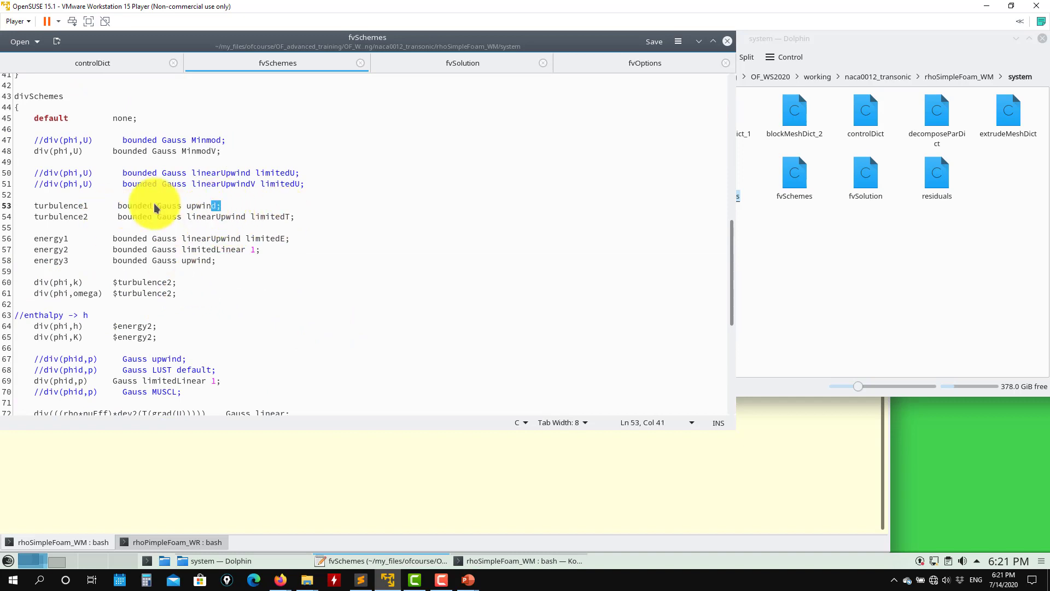
left_click(293, 217)
mouse_move(12, 216)
left_mouse_down()
mouse_move(11, 206)
mouse_move(13, 219)
left_mouse_up()
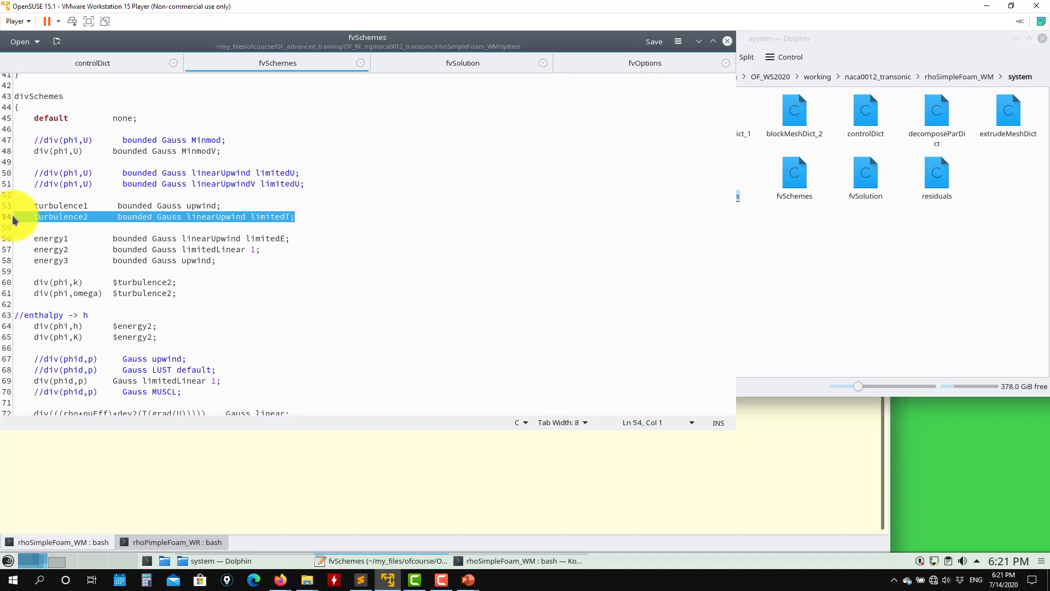
Try commenting out the turbulence2 line in divSchemes with // and revert the change
left_click(21, 214)
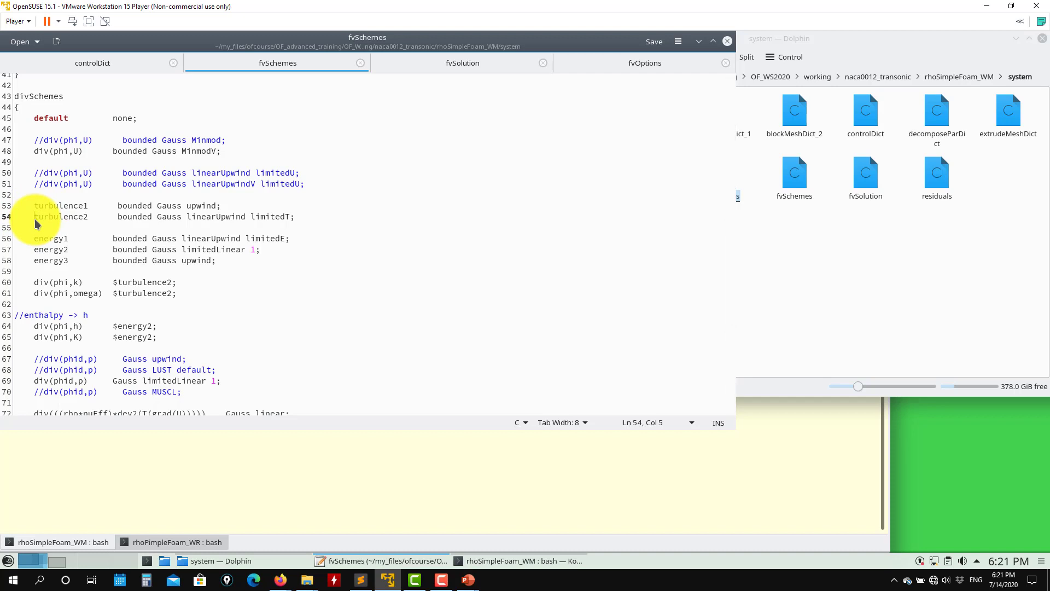
key("ctrl+z")
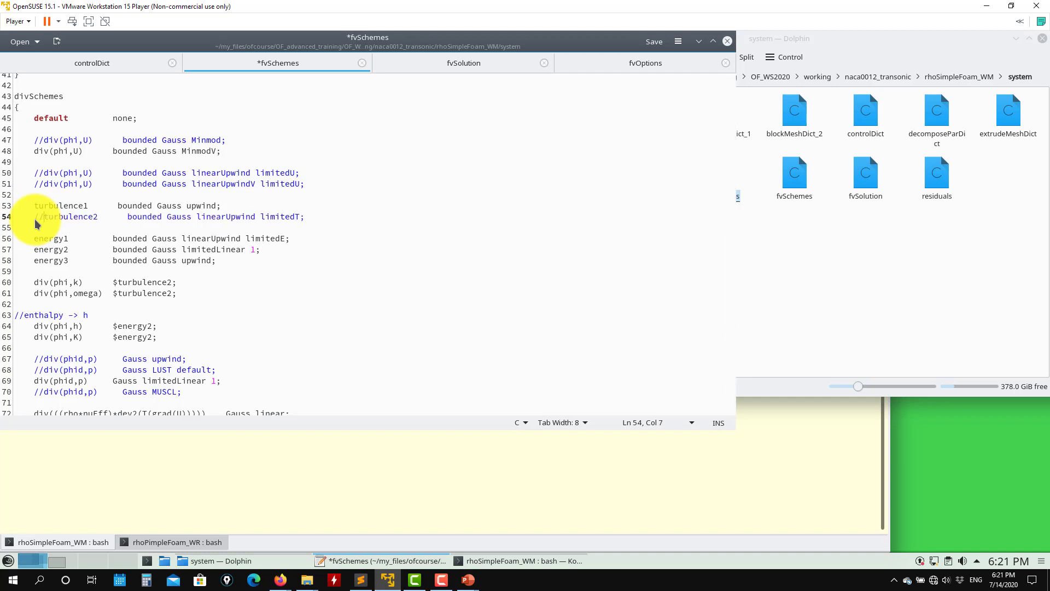
key("ctrl+shift+z")
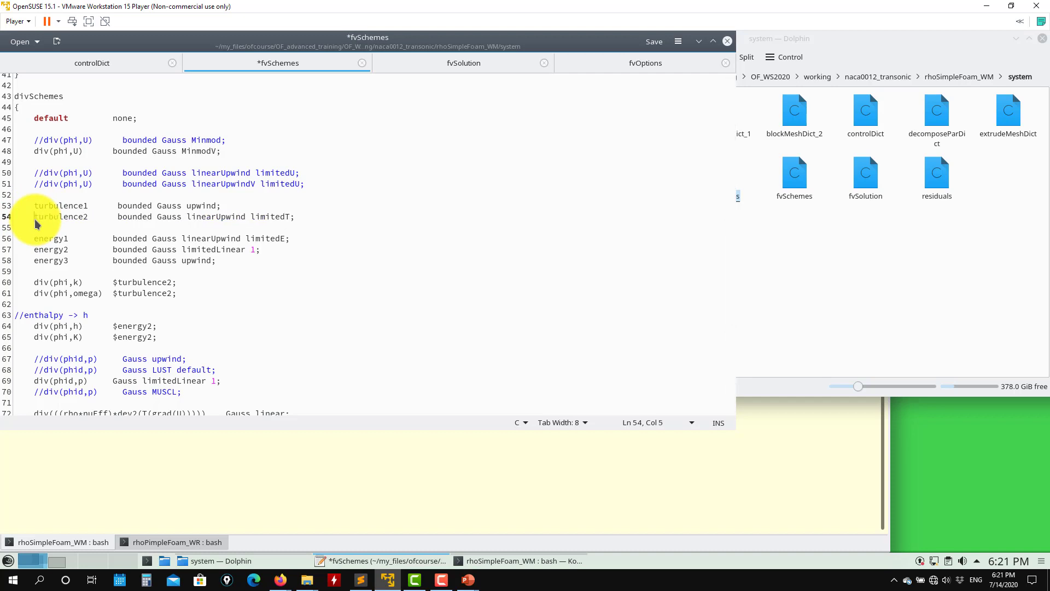
Highlight the turbulence1 and turbulence2 definitions in turn, then the div(phi,k) line that references $turbulence2
left_click_drag(218, 209, 18, 209)
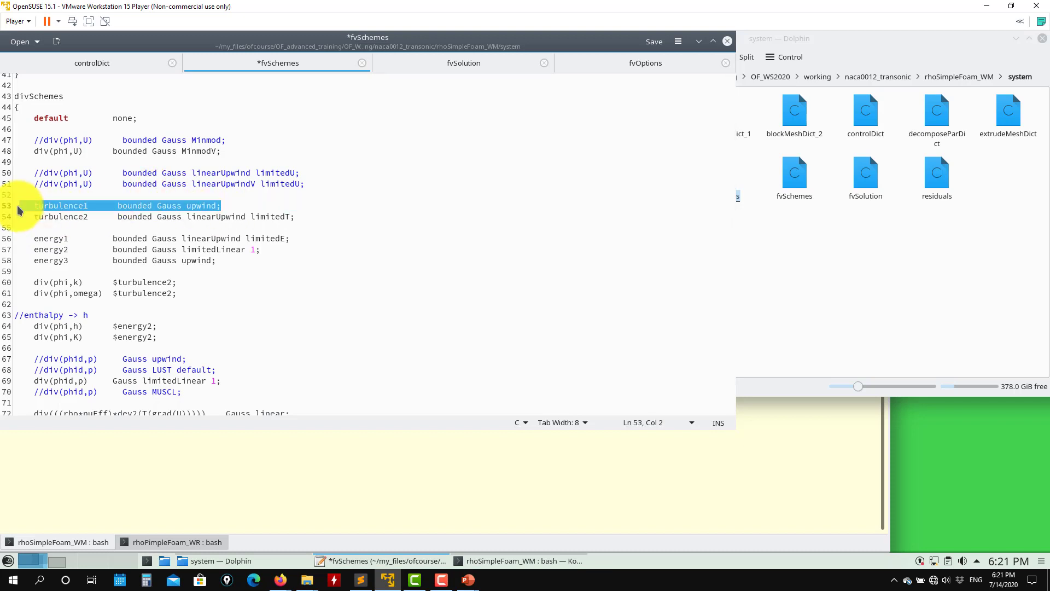
left_click_drag(305, 218, 28, 220)
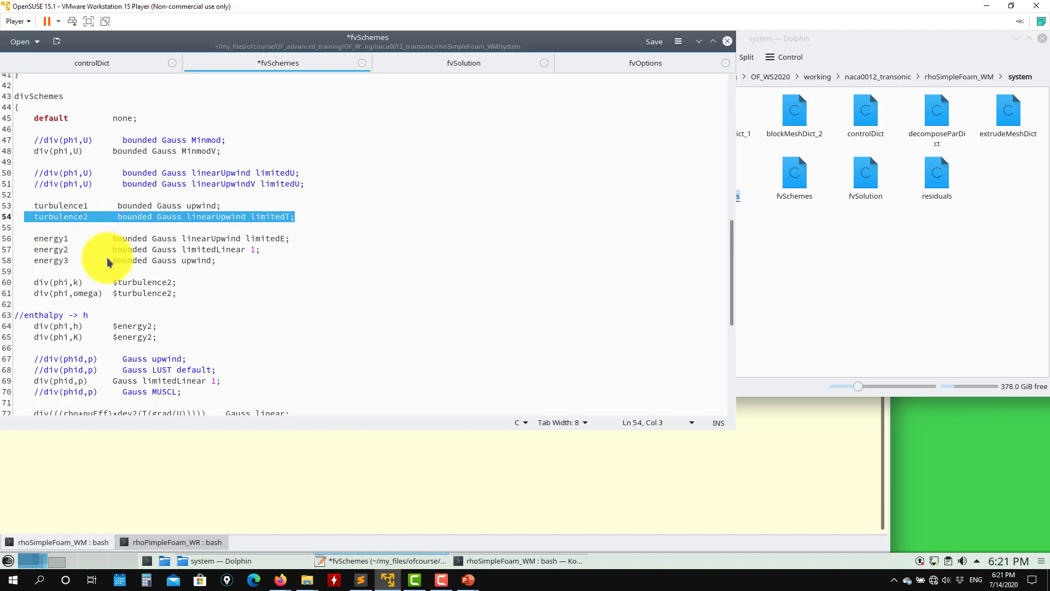
left_click(176, 282)
left_click(24, 282, "shift")
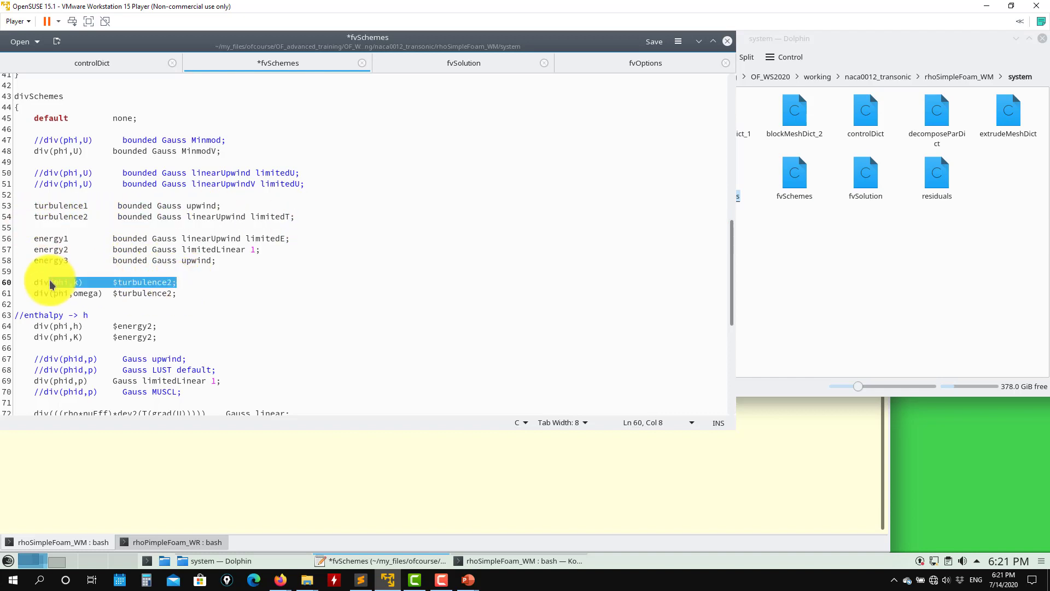
Examine the div(phid,p) options in divSchemes, highlighting the Gauss upwind, MUSCL and LUST default alternatives
scroll(164, 325, "down", 1)
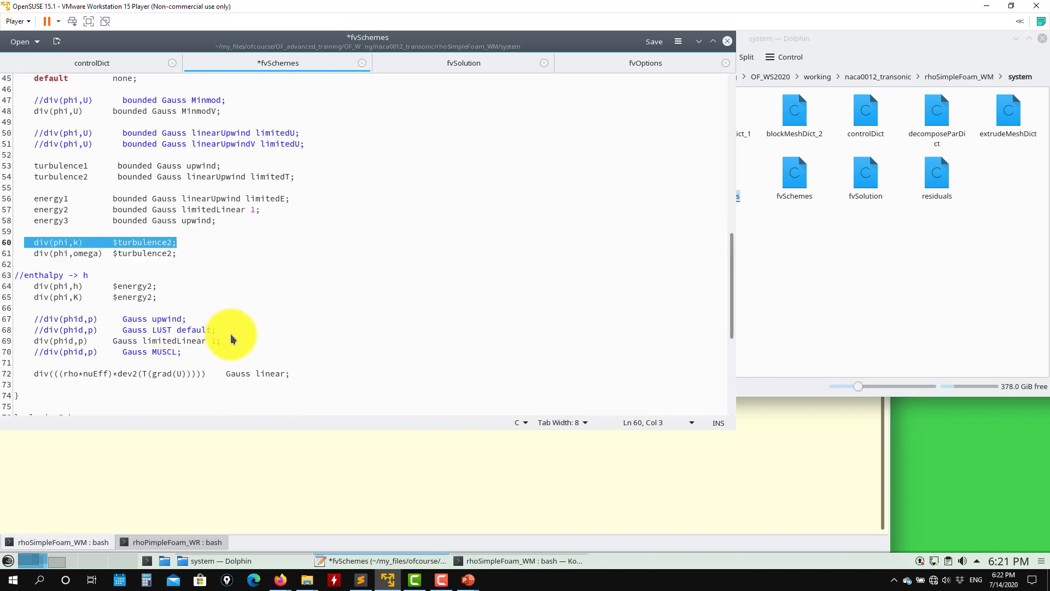
left_click_drag(222, 341, 30, 352)
left_click(145, 335)
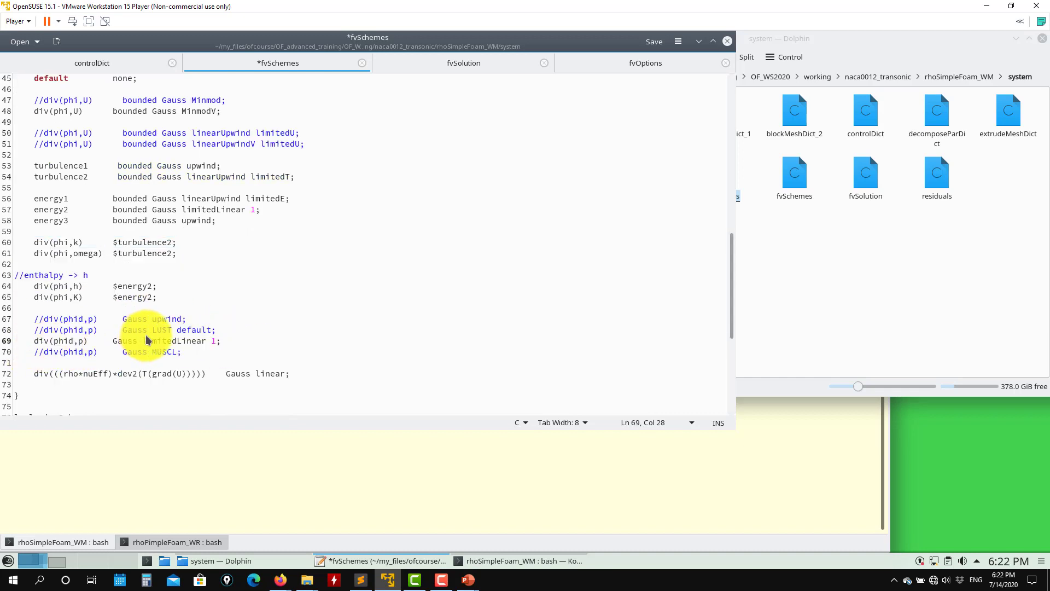
left_click(185, 319)
left_click(39, 325, "shift")
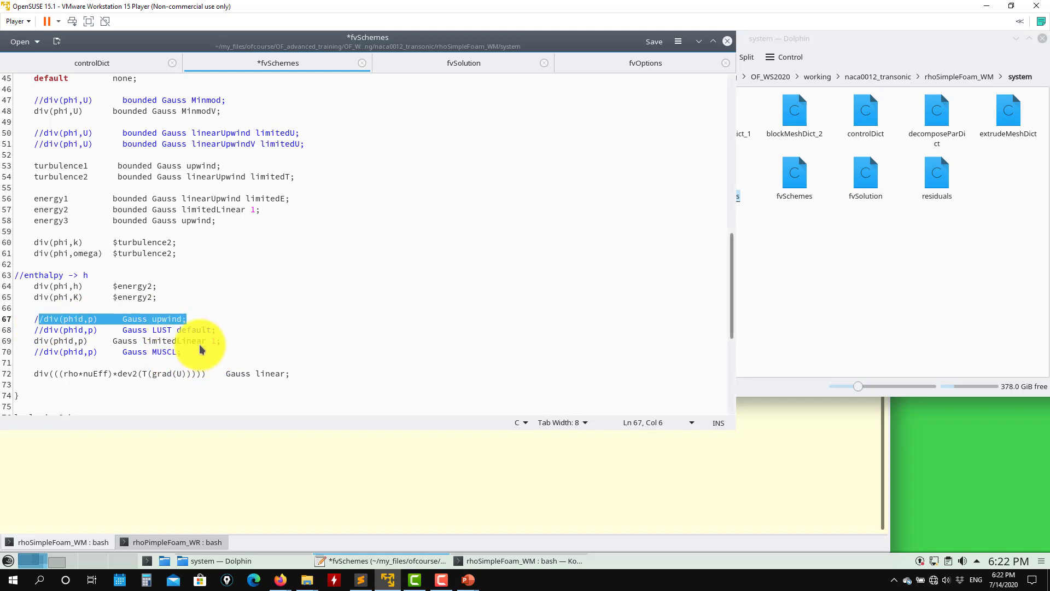
scroll(199, 345, "down", 1)
left_click_drag(182, 312, 140, 312)
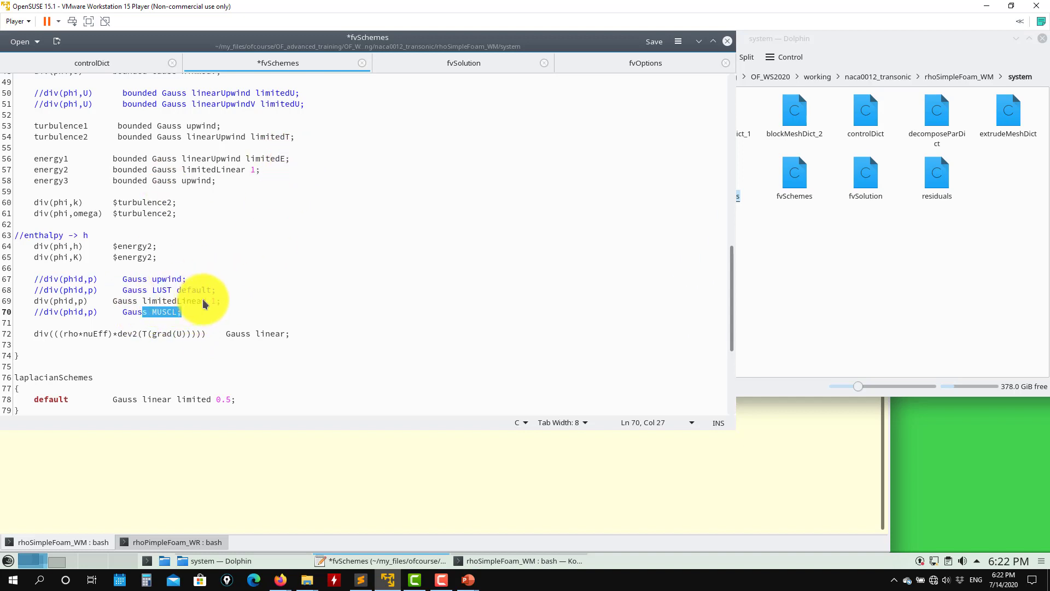
left_click(4, 290)
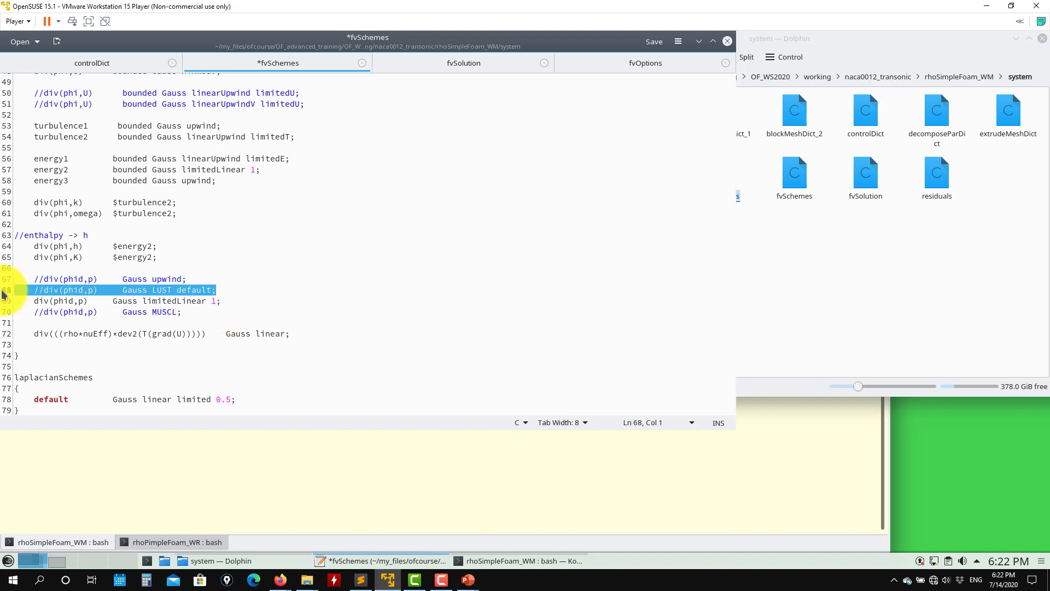
left_click(215, 291)
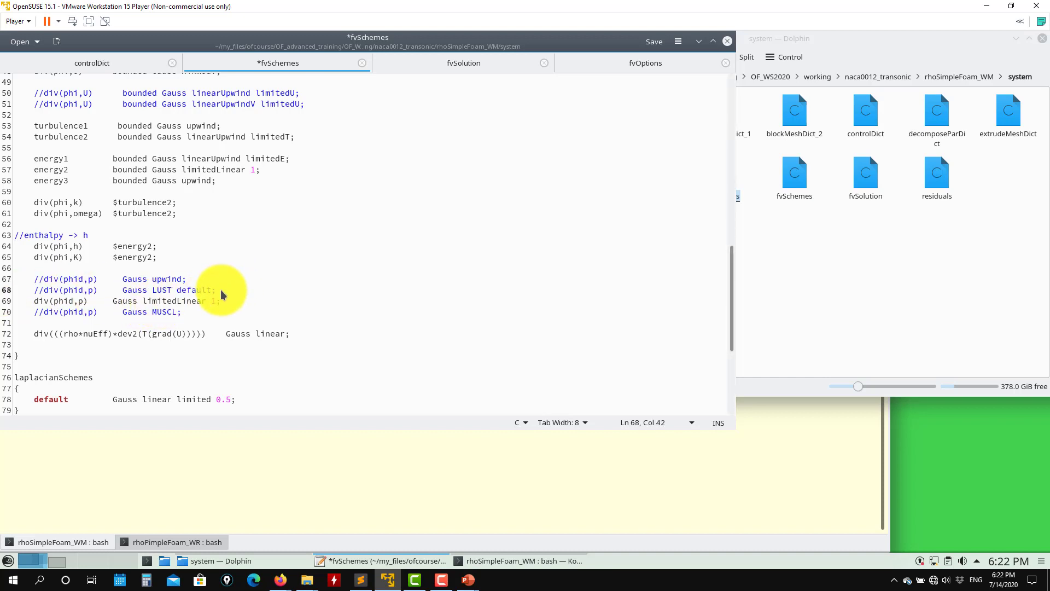
left_click_drag(221, 290, 23, 291)
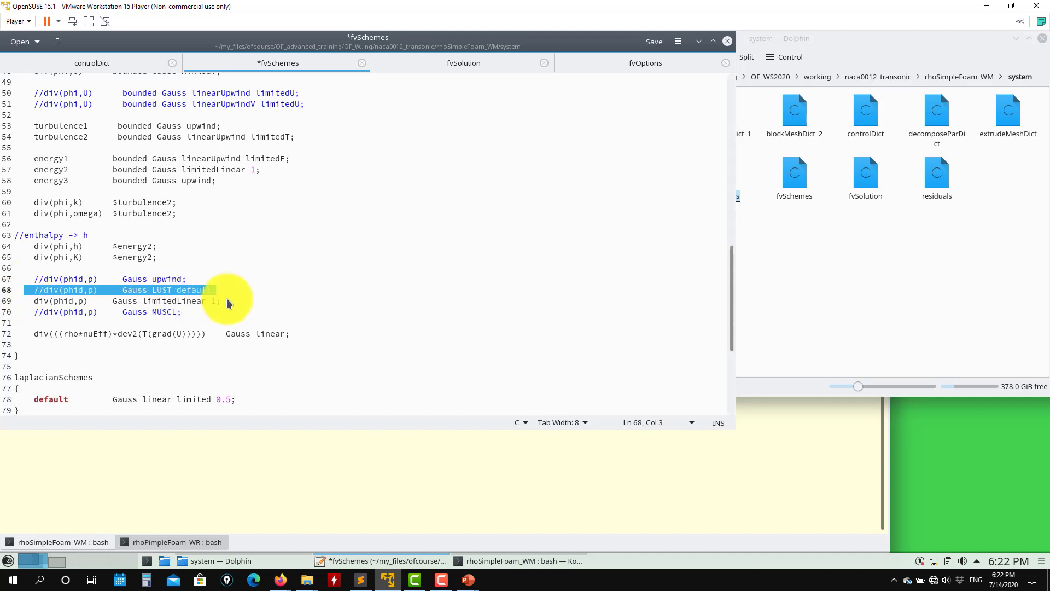
Review the laplacianSchemes default and the remaining sections at the end of fvSchemes, and save the file
scroll(232, 299, "down", 2)
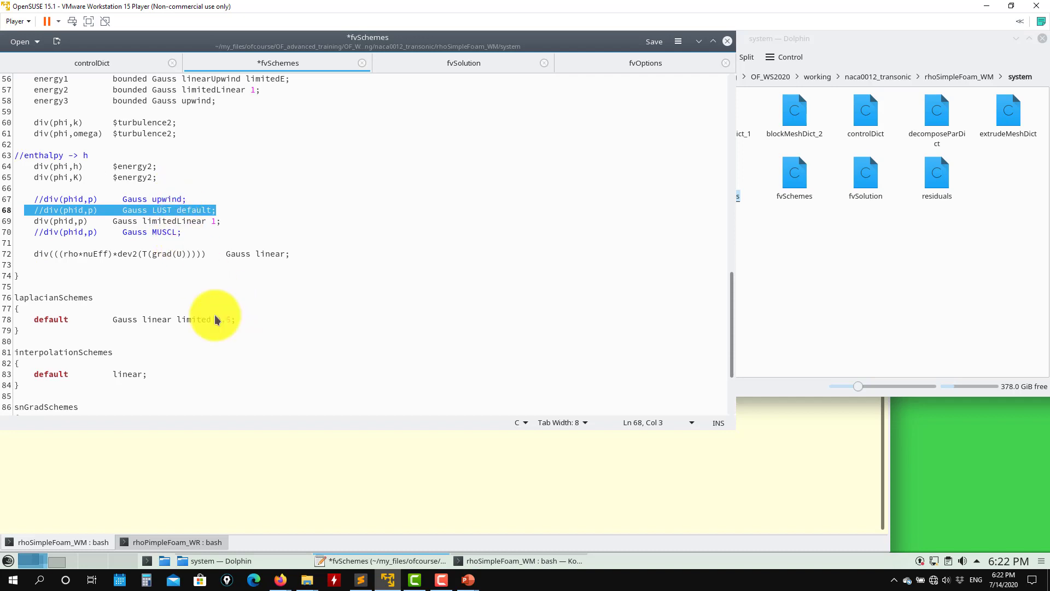
left_click_drag(250, 321, 21, 331)
scroll(191, 325, "down", 3)
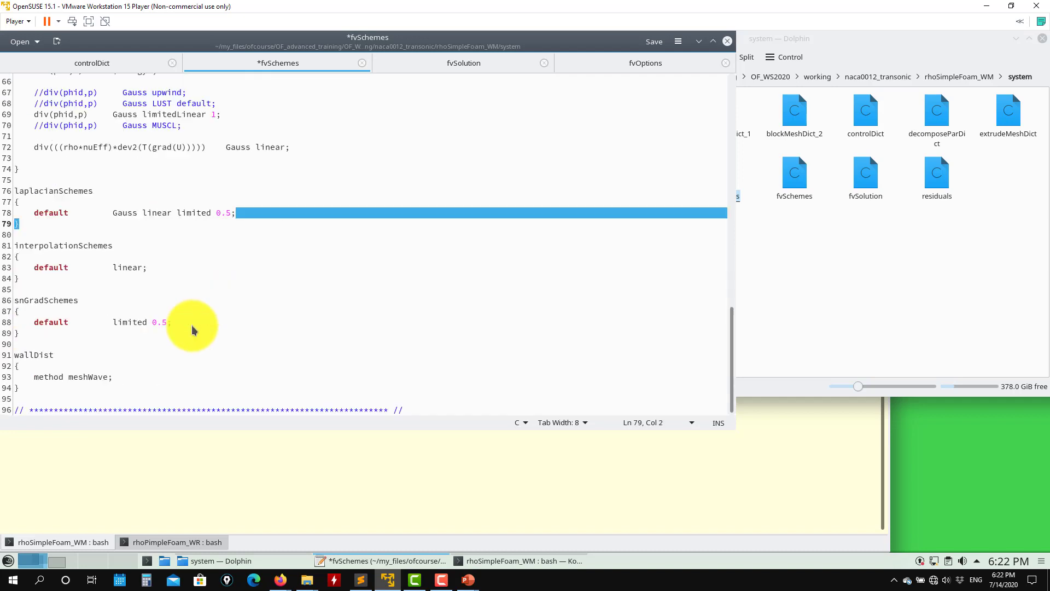
key("ctrl+s")
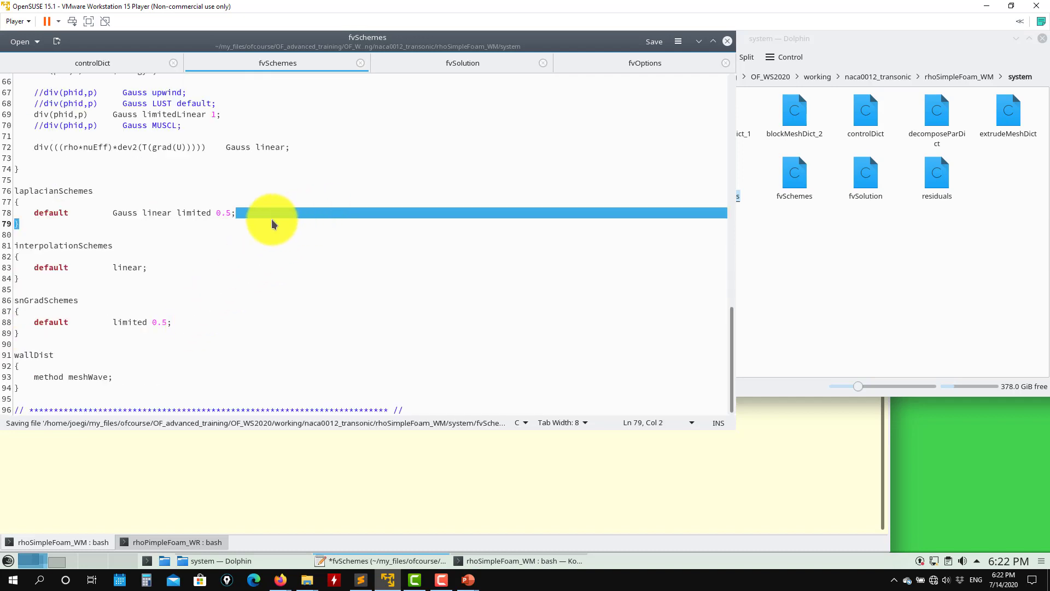
Show the SIMPLE section of fvSolution and highlight the consistent and transonic entries
left_click(440, 65)
scroll(353, 211, "up", 20)
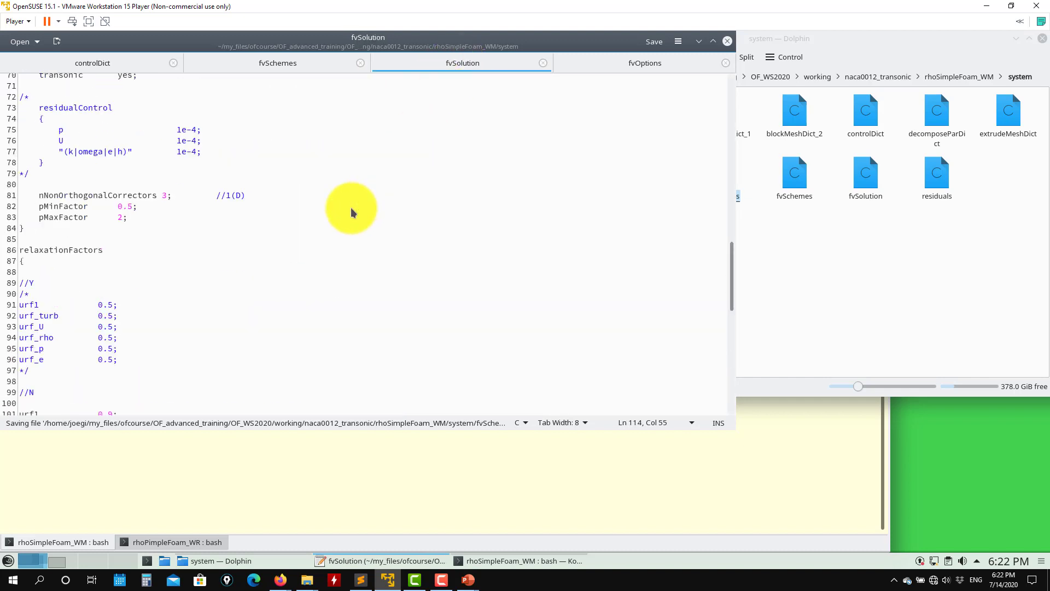
scroll(365, 202, "down", 10)
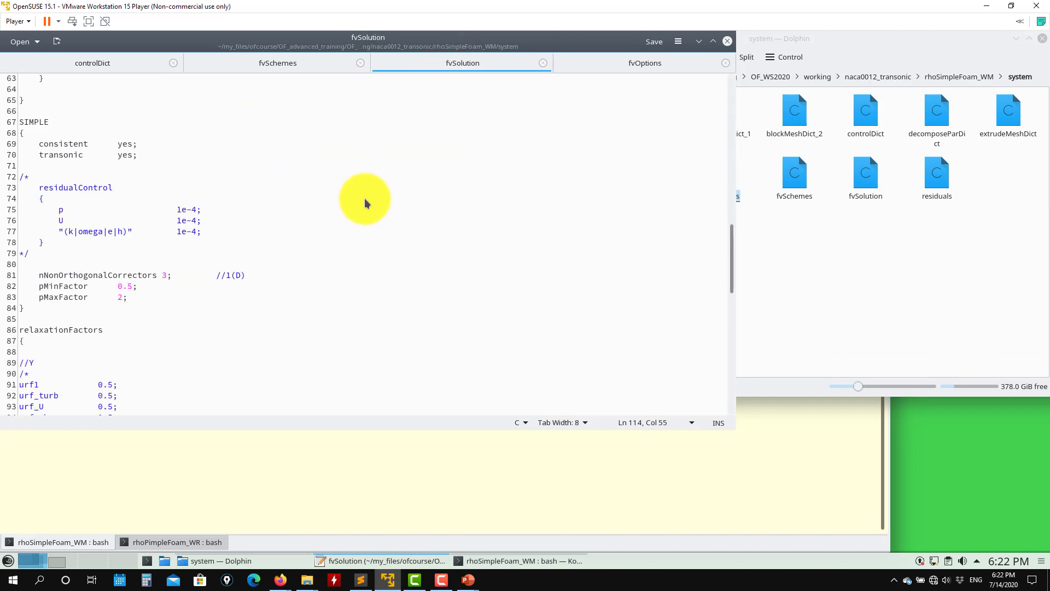
left_click(140, 146)
left_click_drag(141, 147, 11, 142)
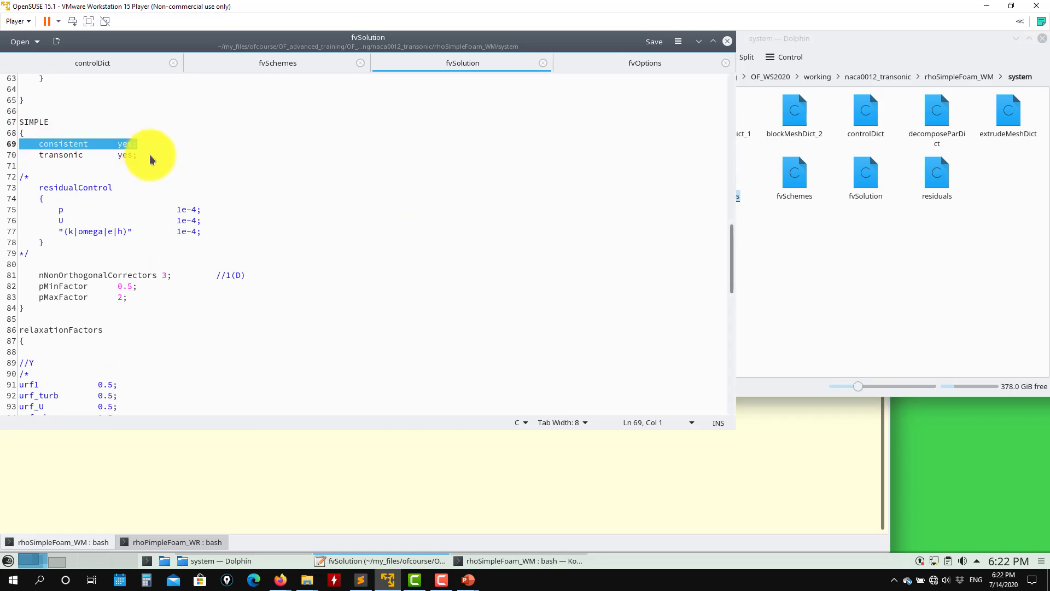
left_click_drag(143, 155, 19, 159)
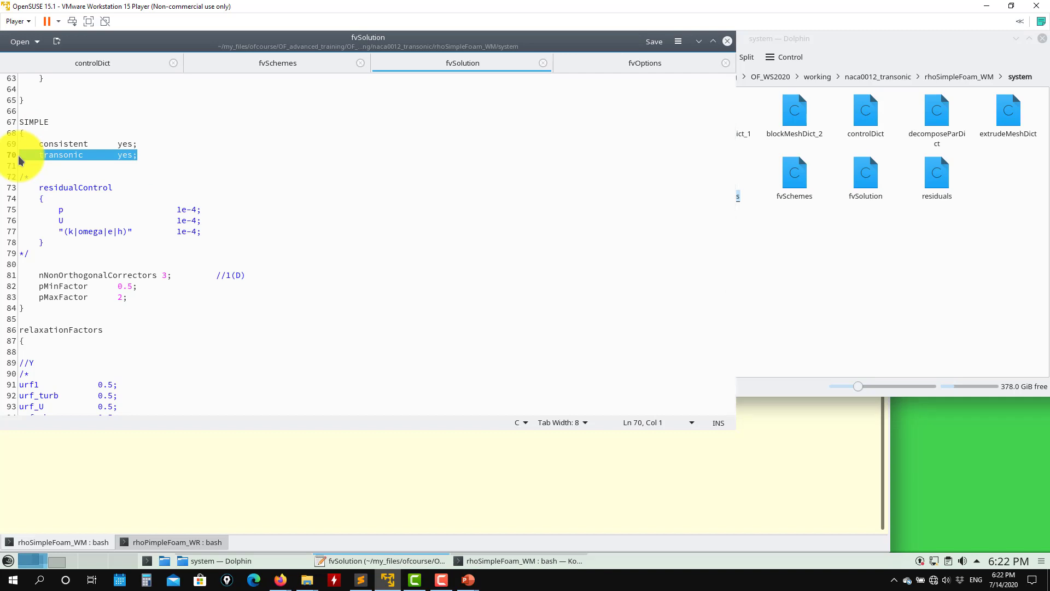
Examine the nNonOrthogonalCorrectors line in the SIMPLE section, highlighting the line and the 1 in its trailing comment
left_click(249, 275)
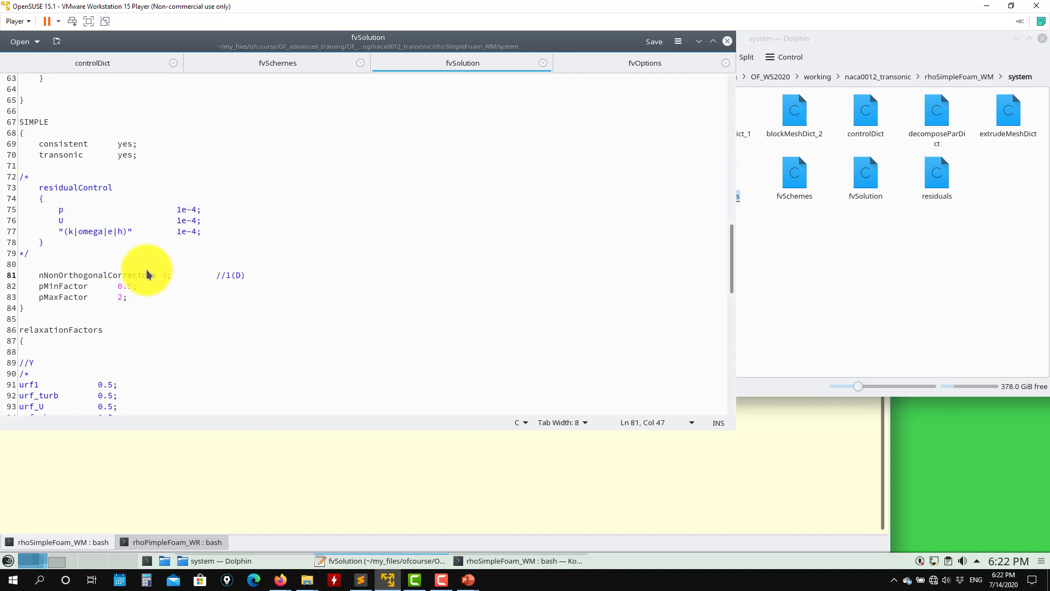
left_click(80, 268, "shift")
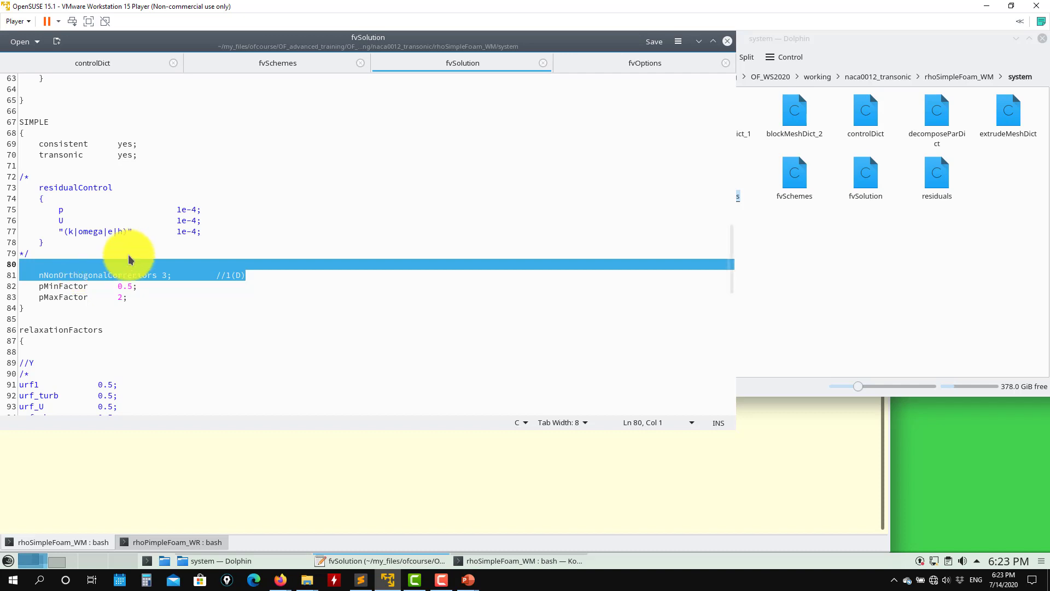
left_click(177, 274)
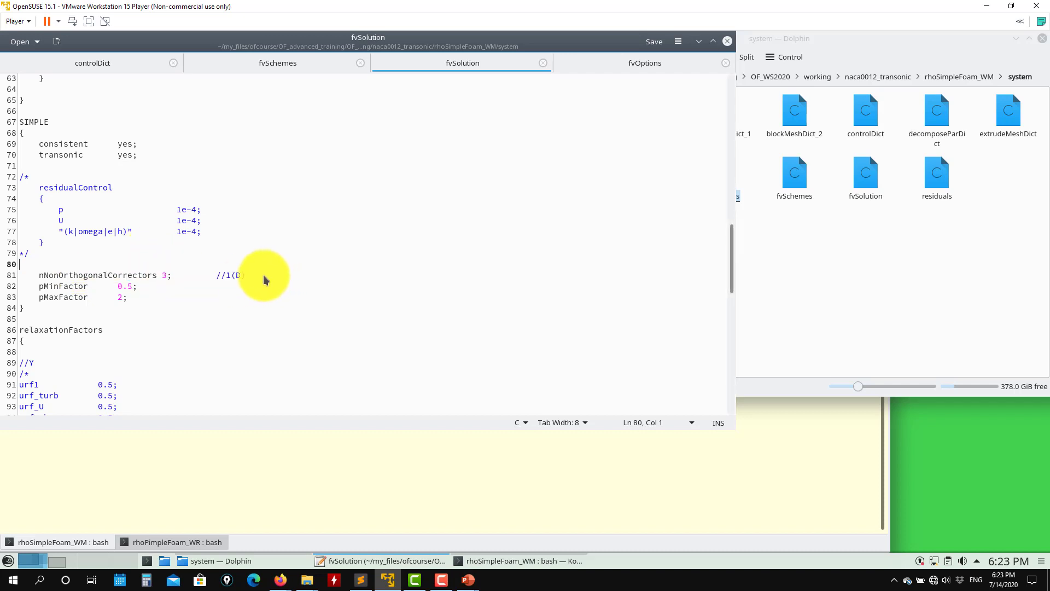
left_click(227, 275)
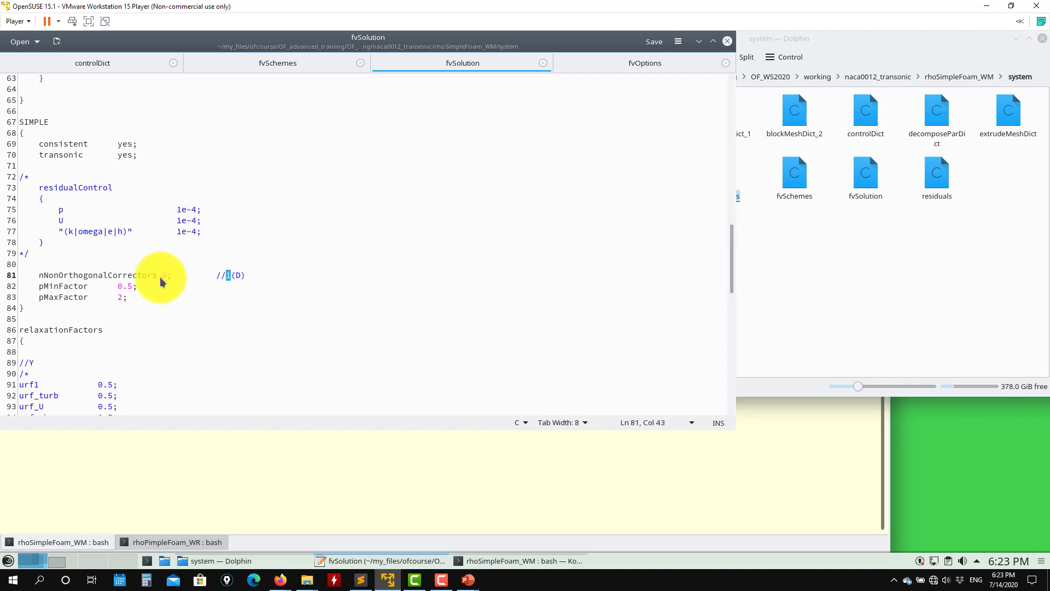
Examine relaxationFactors in fvSolution, highlighting the active urf block with 0.9 values and viewing the fields, equations and base setup entries
scroll(209, 303, "down", 15)
scroll(209, 303, "up", 8)
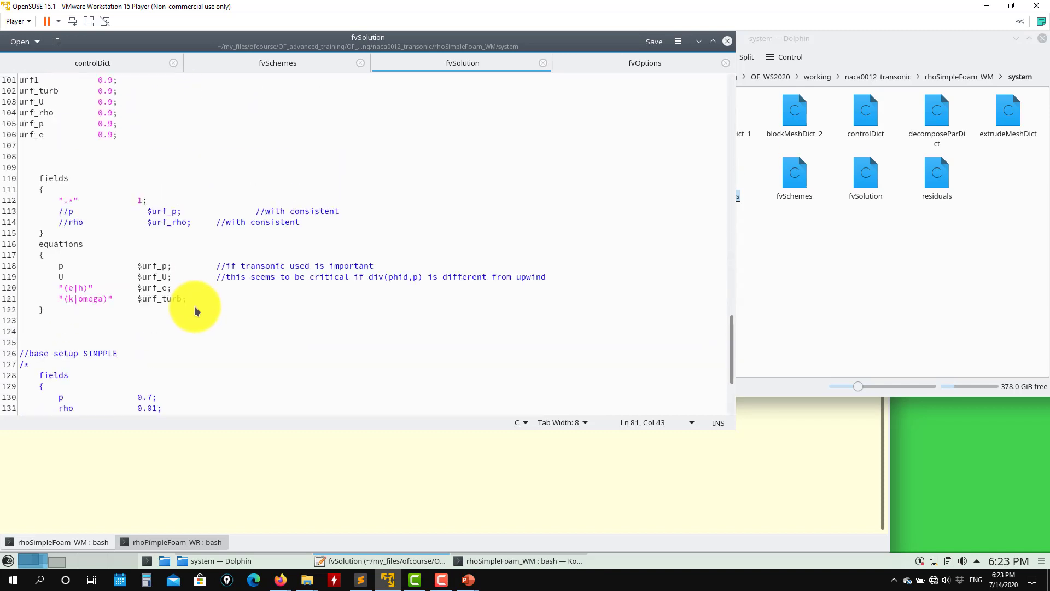
left_click_drag(151, 295, 11, 243)
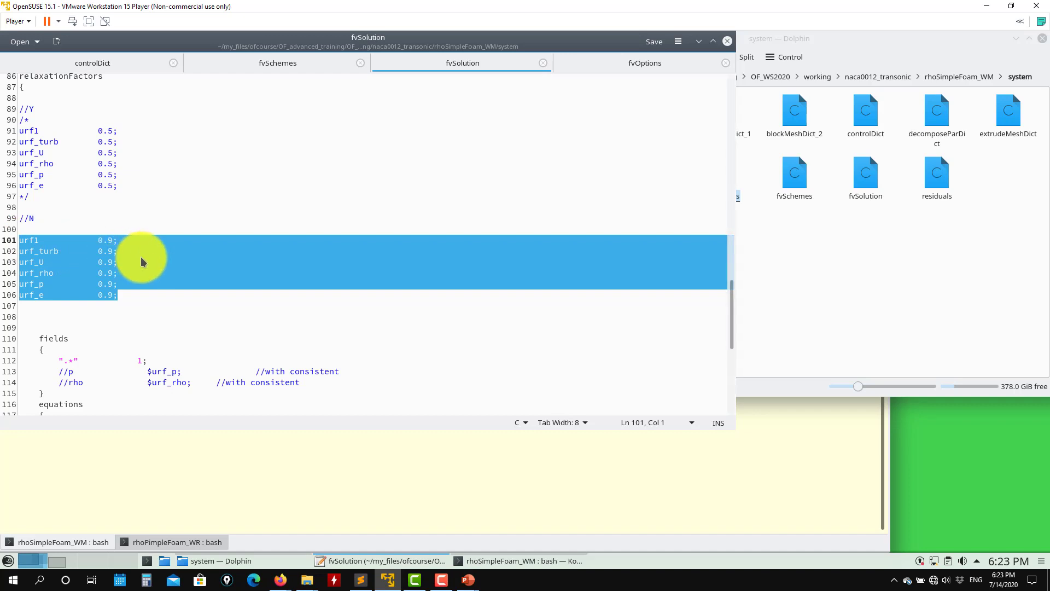
scroll(145, 262, "down", 5)
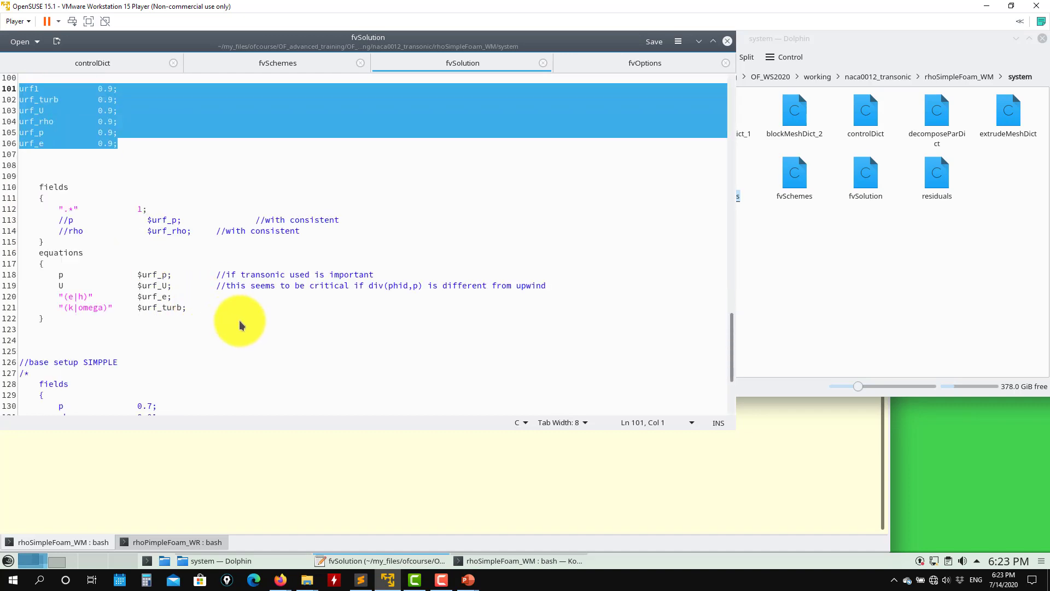
scroll(215, 321, "down", 5)
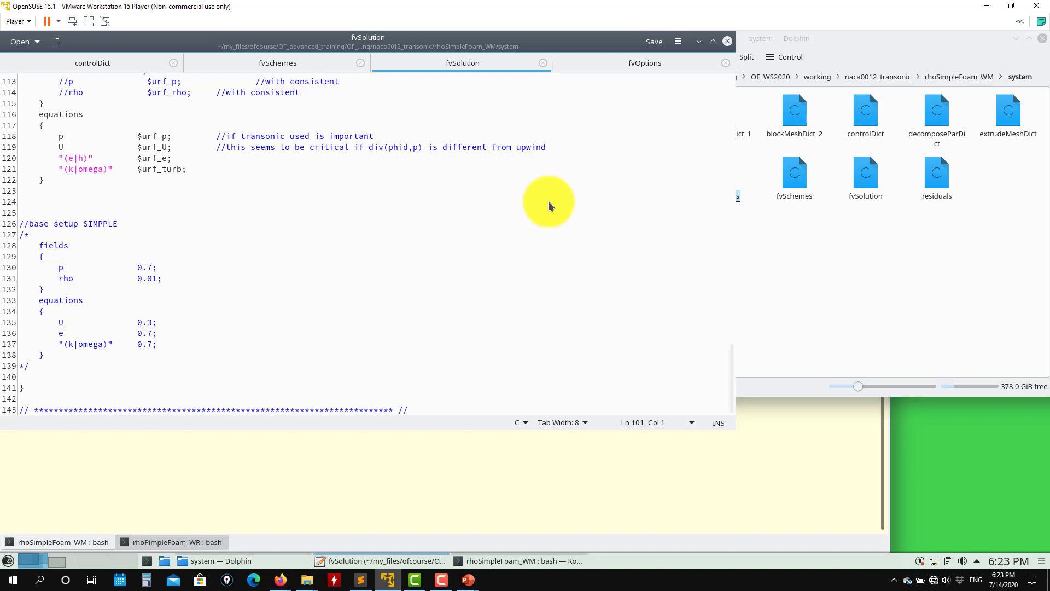
Examine the limitT entry in fvOptions, highlighting the min and max temperature limits and the commented timeStart and duration lines
left_click(644, 61)
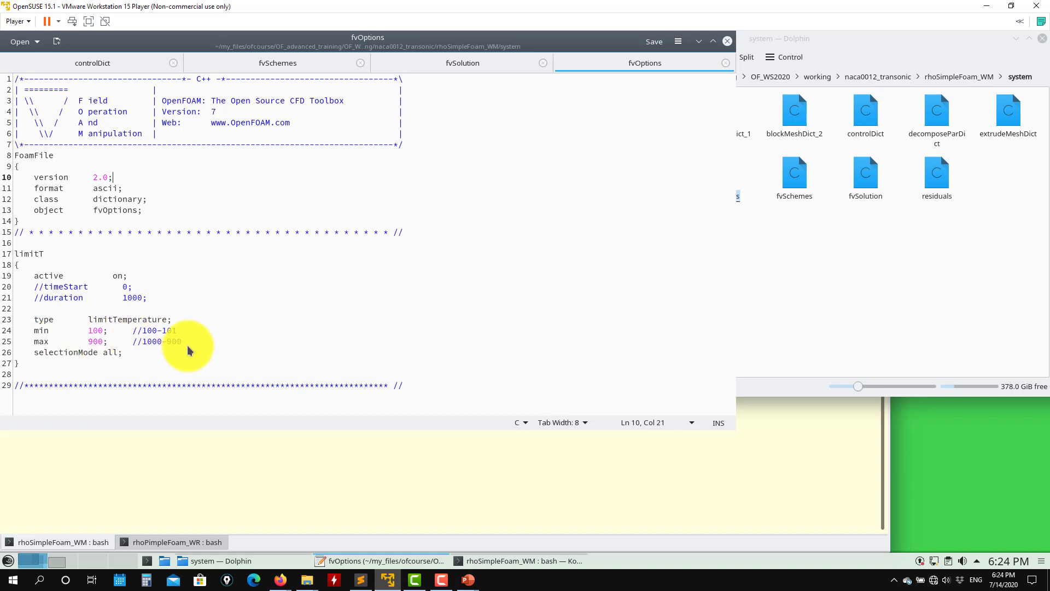
left_click_drag(189, 345, 16, 335)
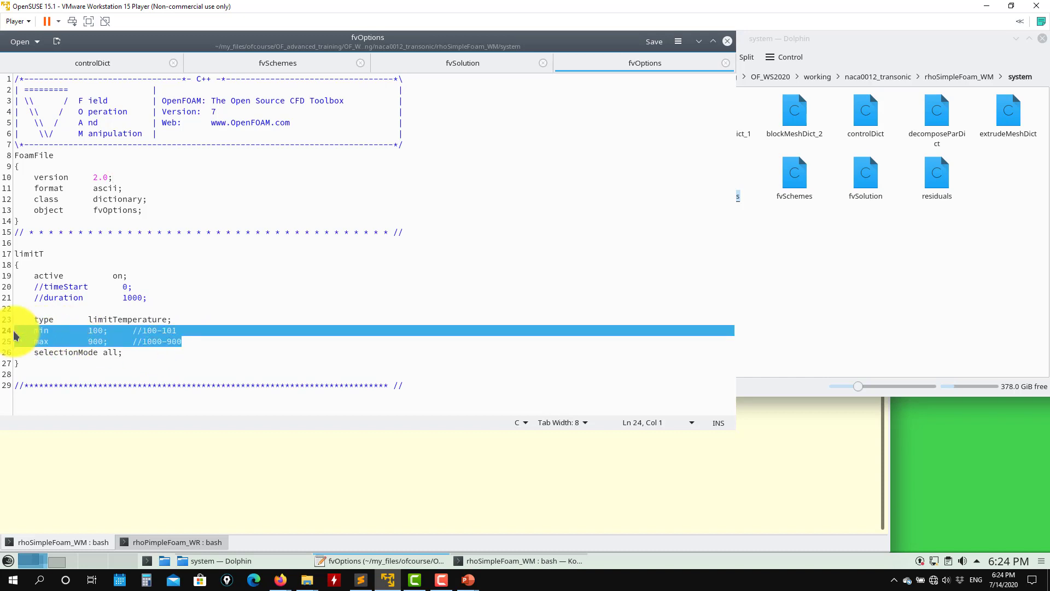
left_click(125, 286)
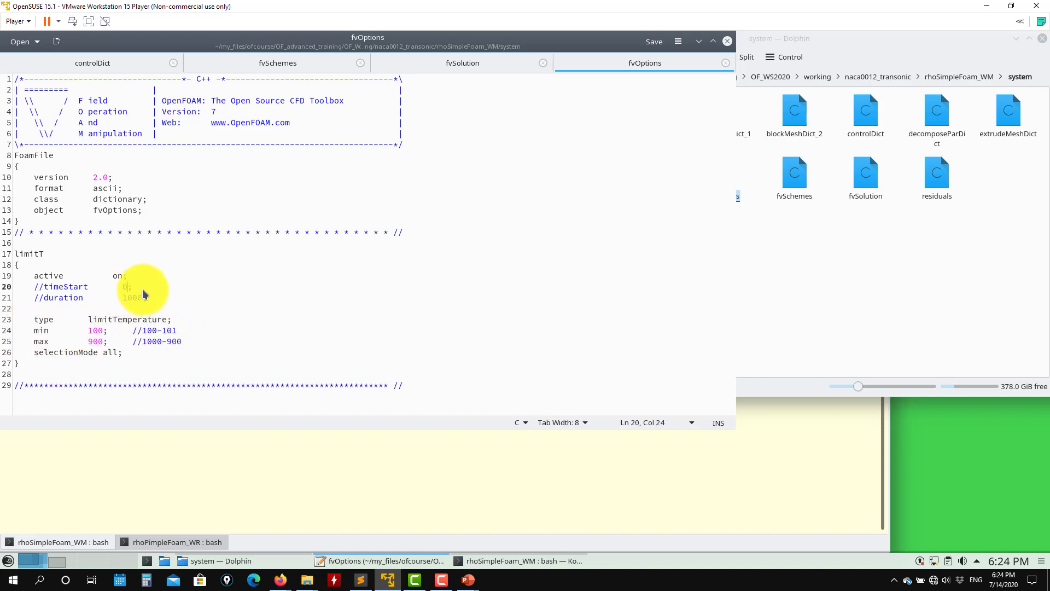
left_click_drag(165, 303, 1, 291)
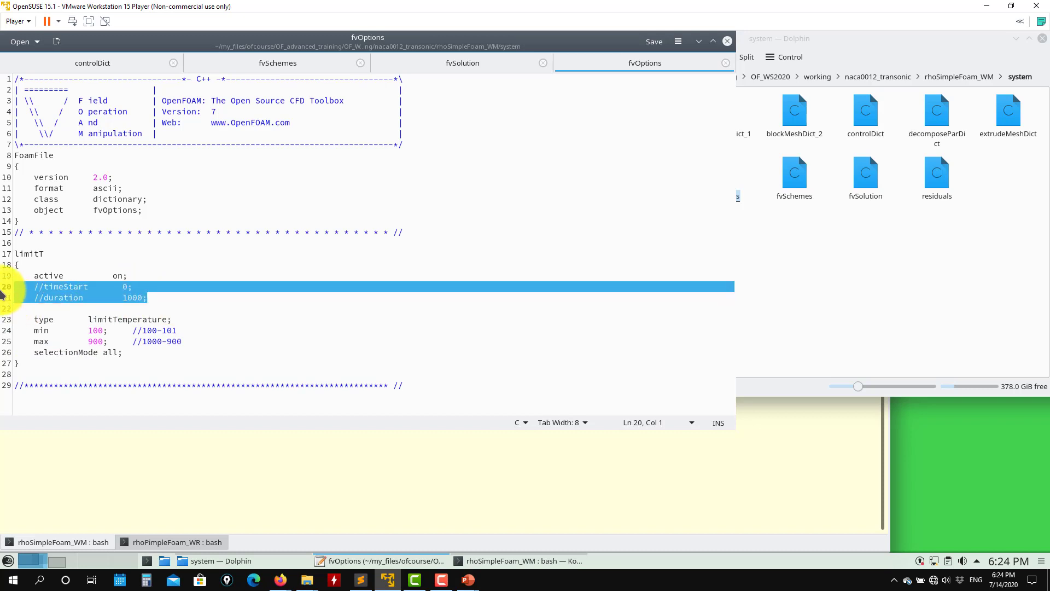
left_click(202, 317)
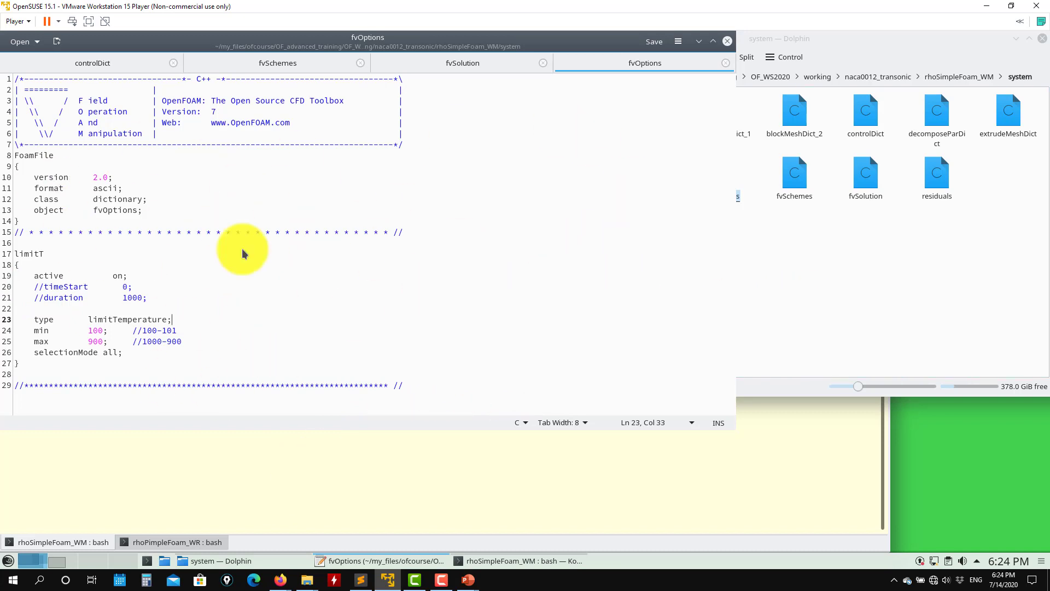
left_click(847, 327)
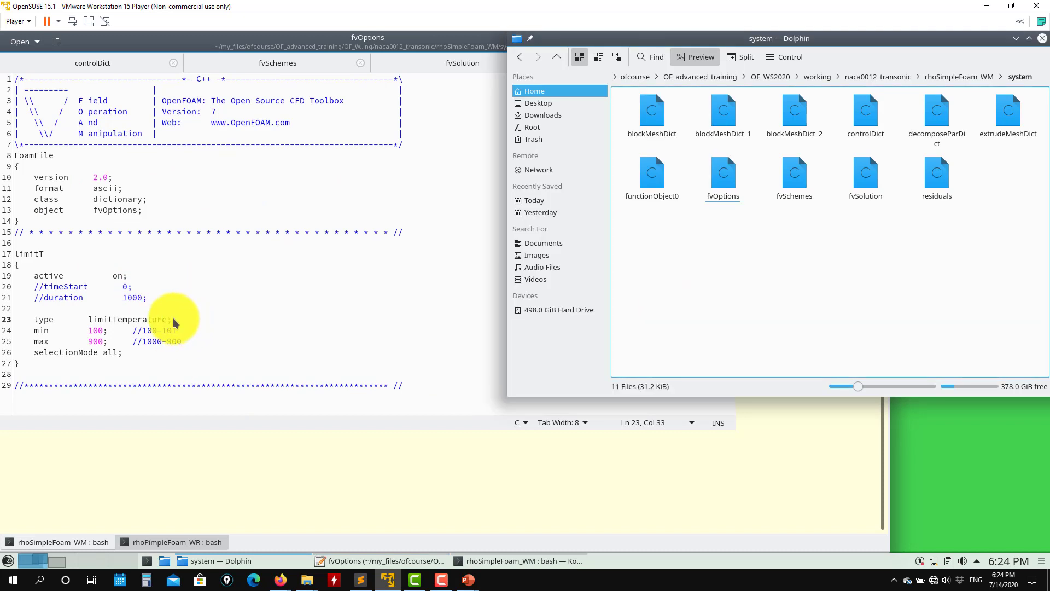
left_click_drag(186, 323, 369, 331)
left_click(798, 282)
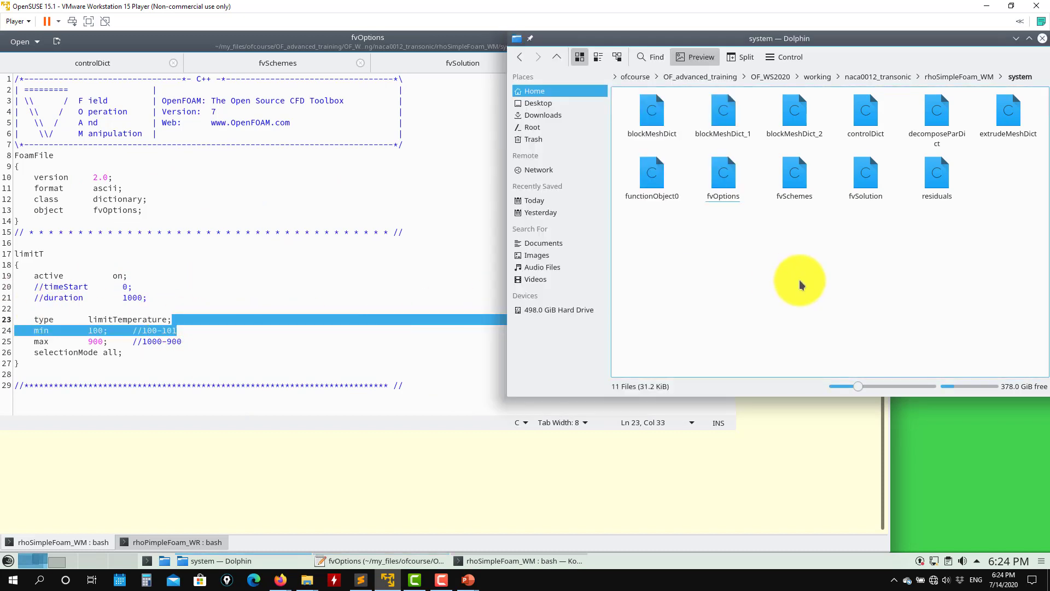
left_click(328, 241)
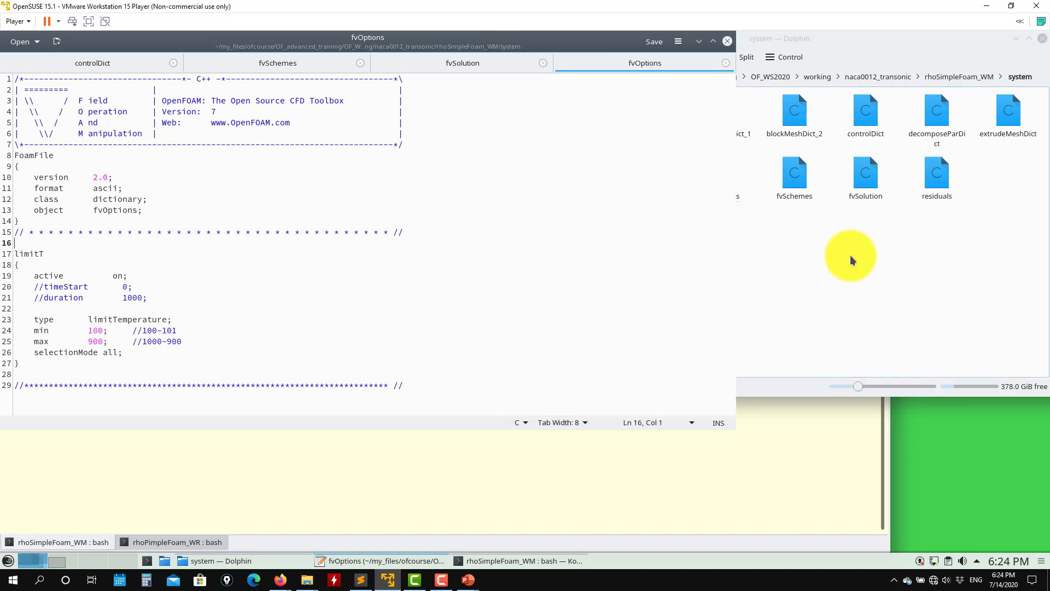
Open thermophysicalProperties from the rhoSimpleFoam_WM constant folder in the text editor
left_click(879, 258)
left_click(945, 78)
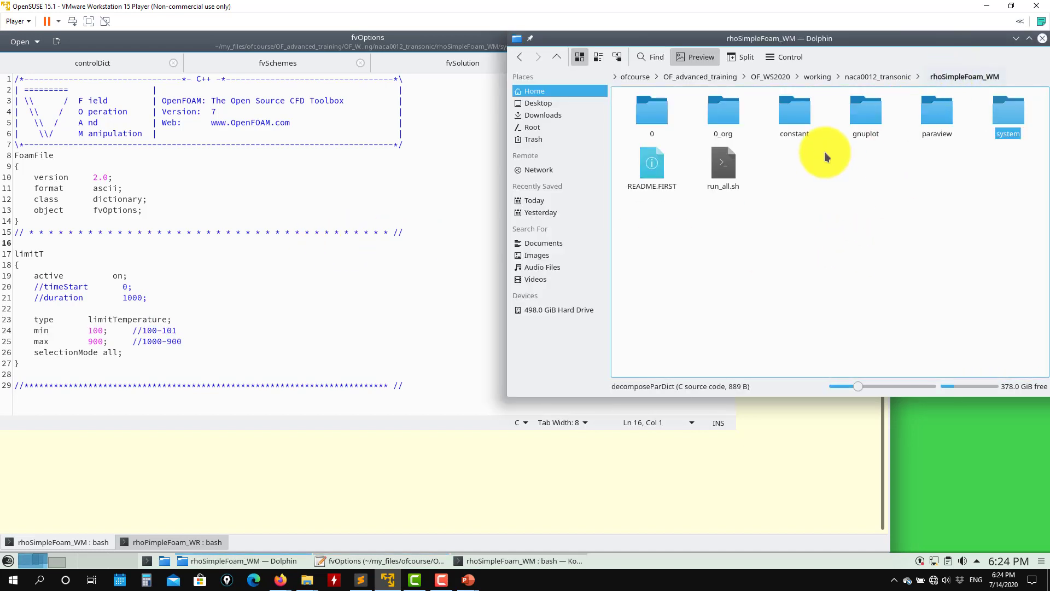
left_click(809, 121)
left_click_drag(708, 109, 274, 182)
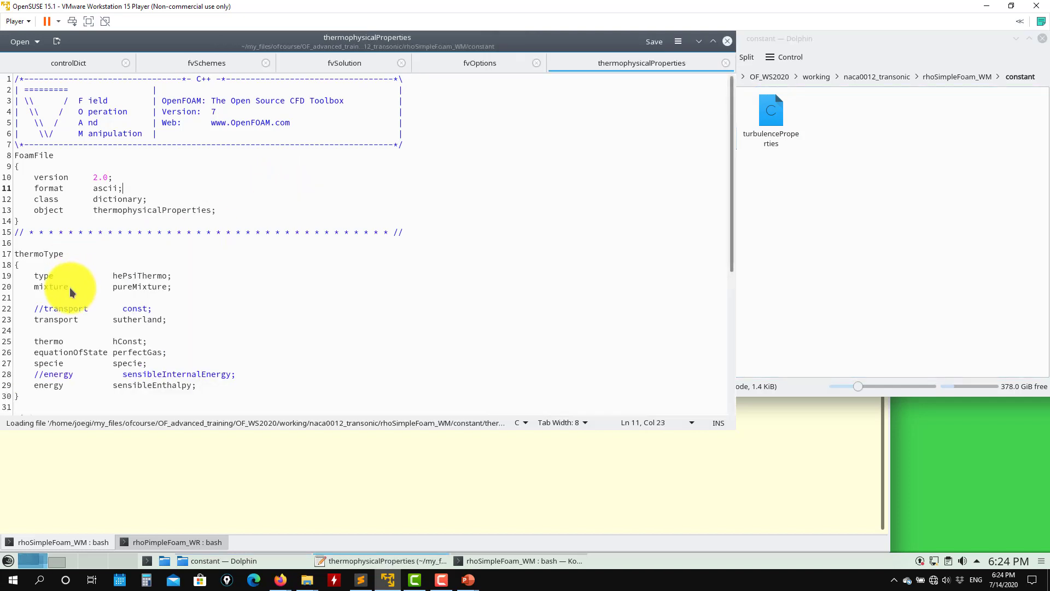
In thermoType, comment out the sutherland transport line and activate the const transport line
scroll(70, 292, "down", 1)
left_click(33, 281)
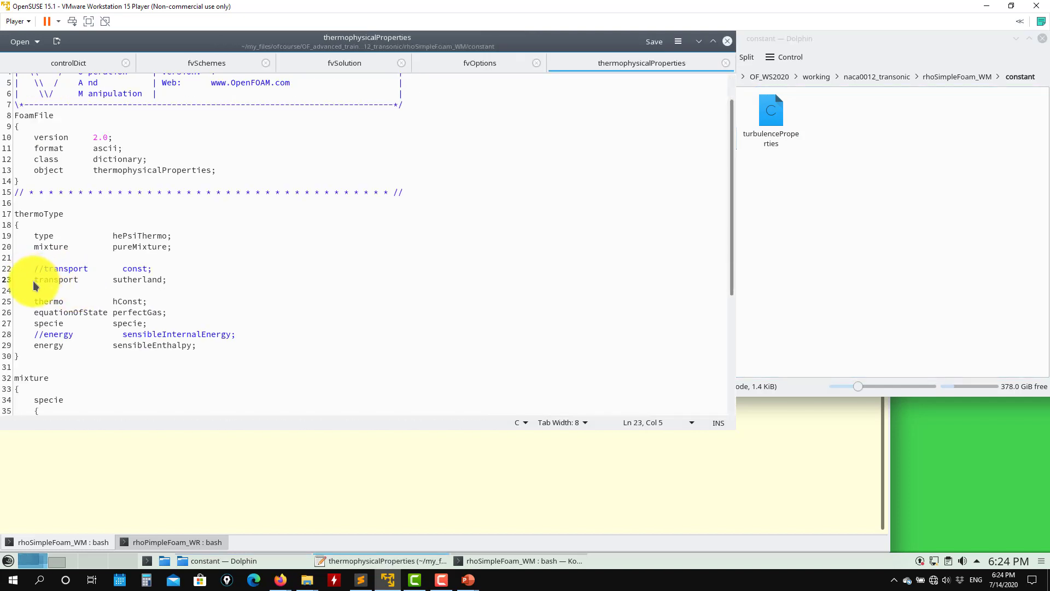
type("//")
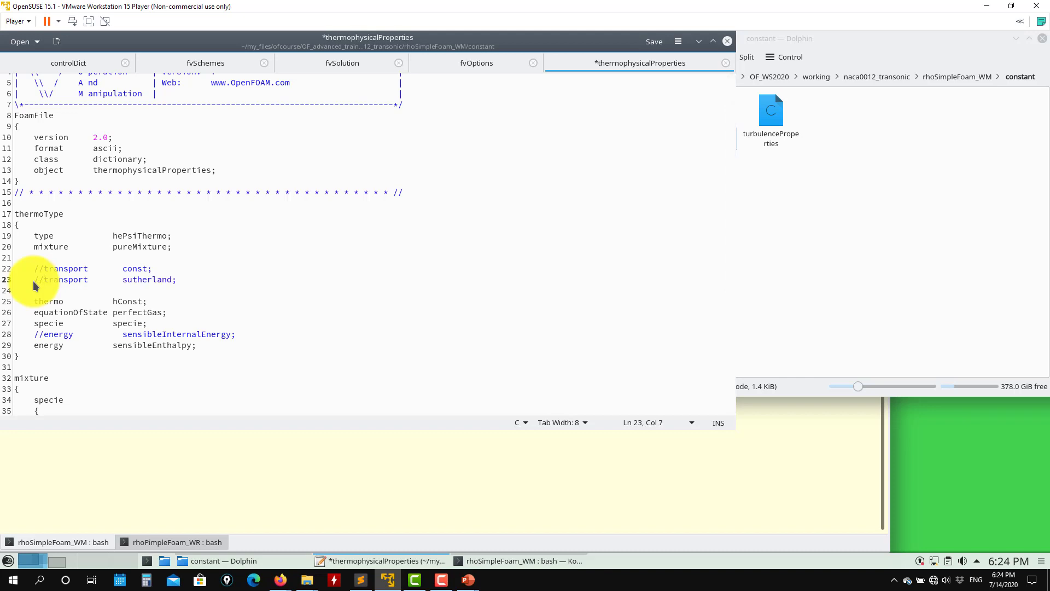
key("Up")
key("BackSpace")
key("BackSpace")
Duplicate the mu line in the mixture's transport block, set the copy to 1.e-4, and save the file
scroll(150, 288, "down", 6)
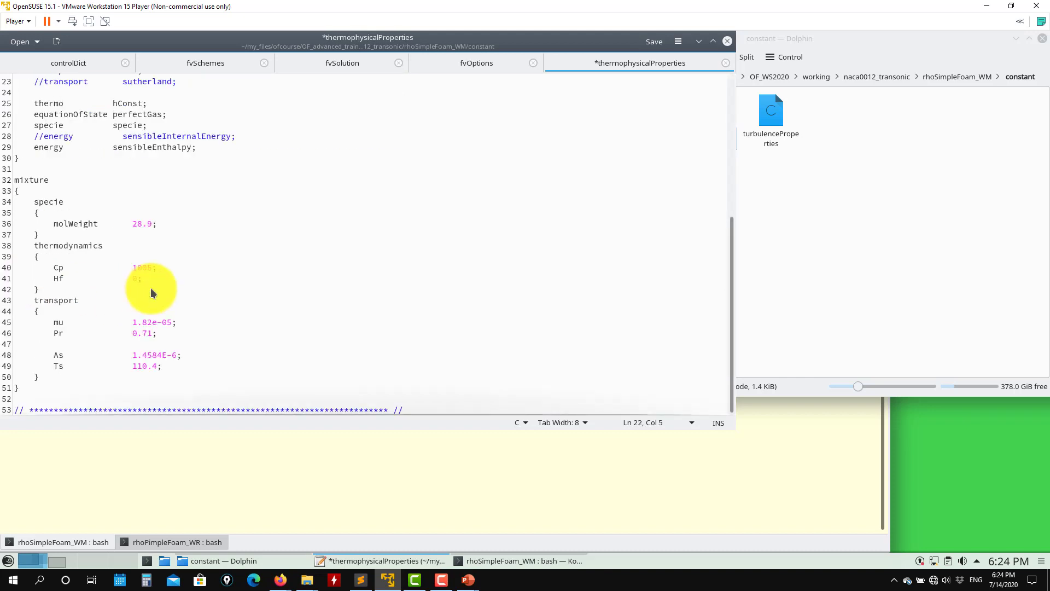
left_click_drag(193, 322, 7, 323)
key("ctrl+c")
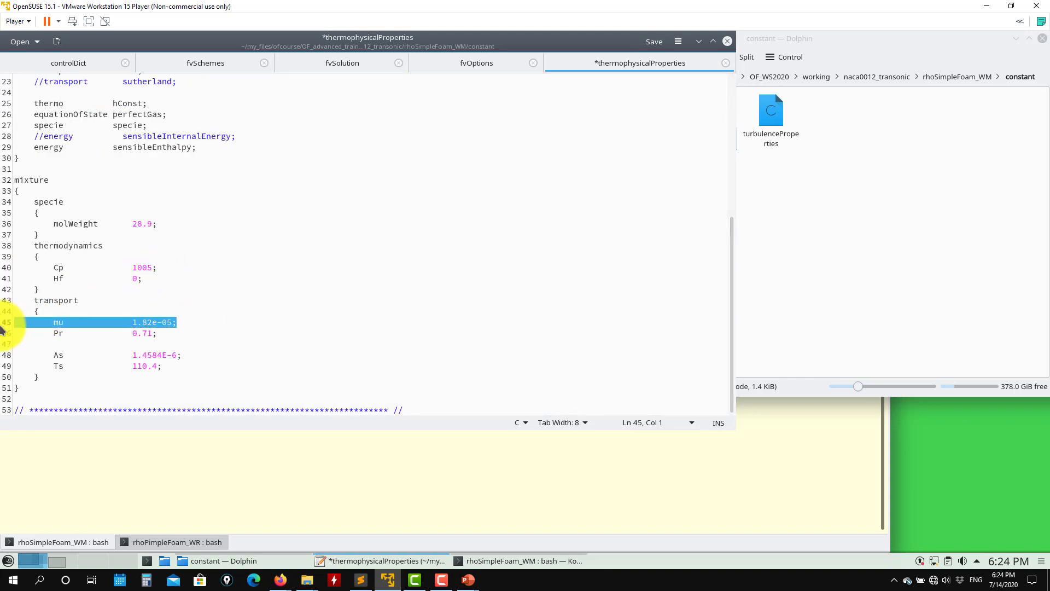
left_click(192, 323)
key("Return")
key("ctrl+v")
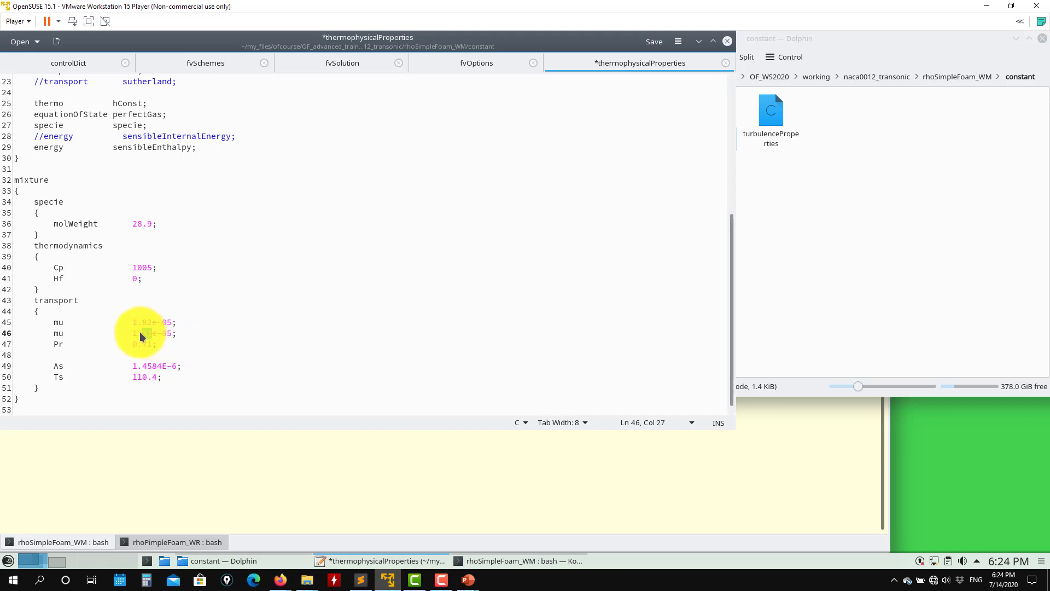
key("Delete")
left_click_drag(164, 334, 155, 334)
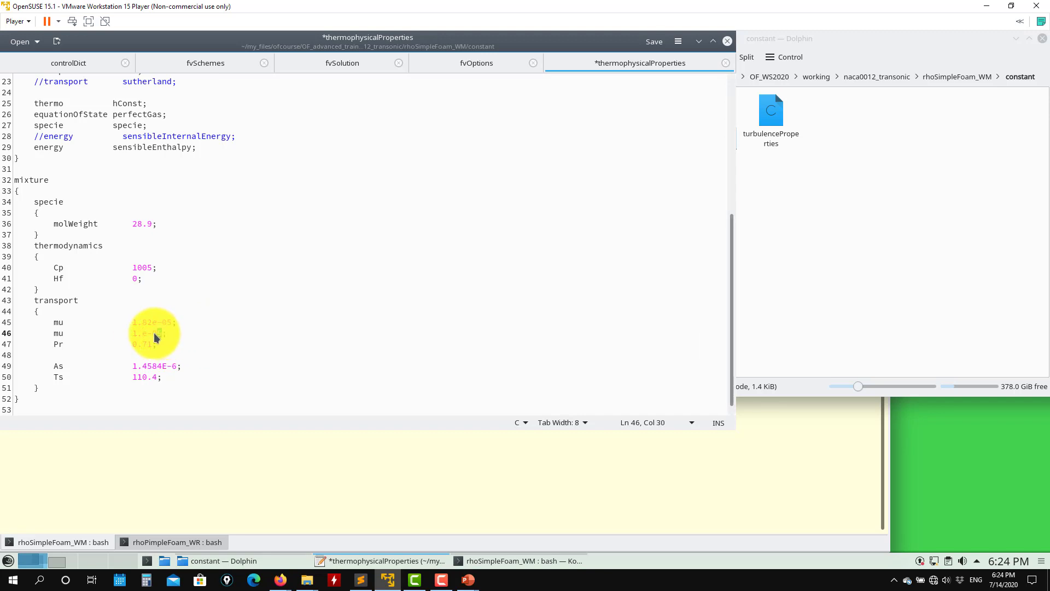
type("4")
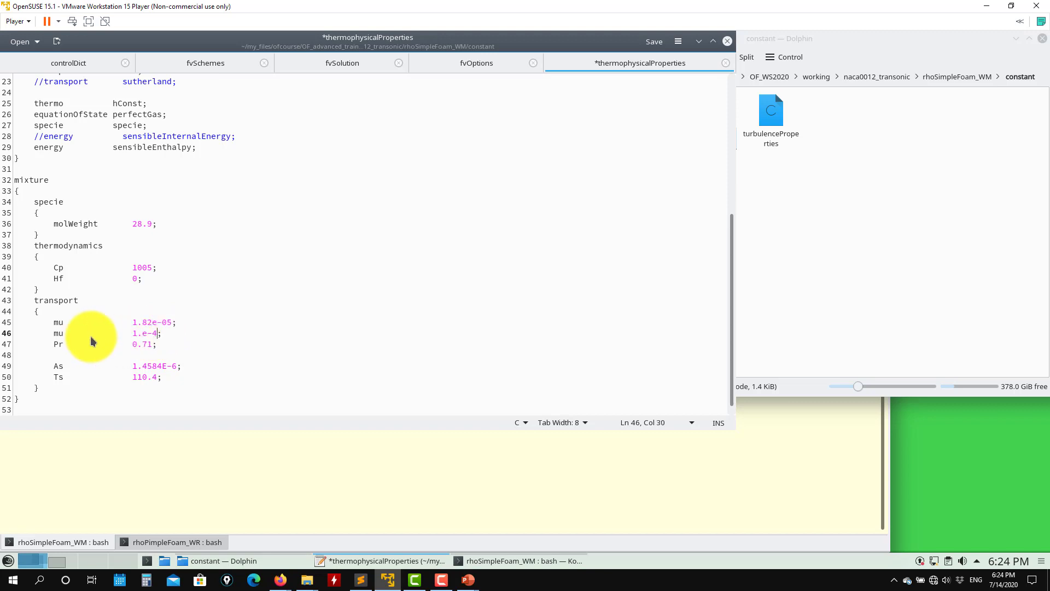
key("ctrl+s")
Comment out the mu 1.82e-05 line in the transport block and save thermophysicalProperties
left_click(54, 322)
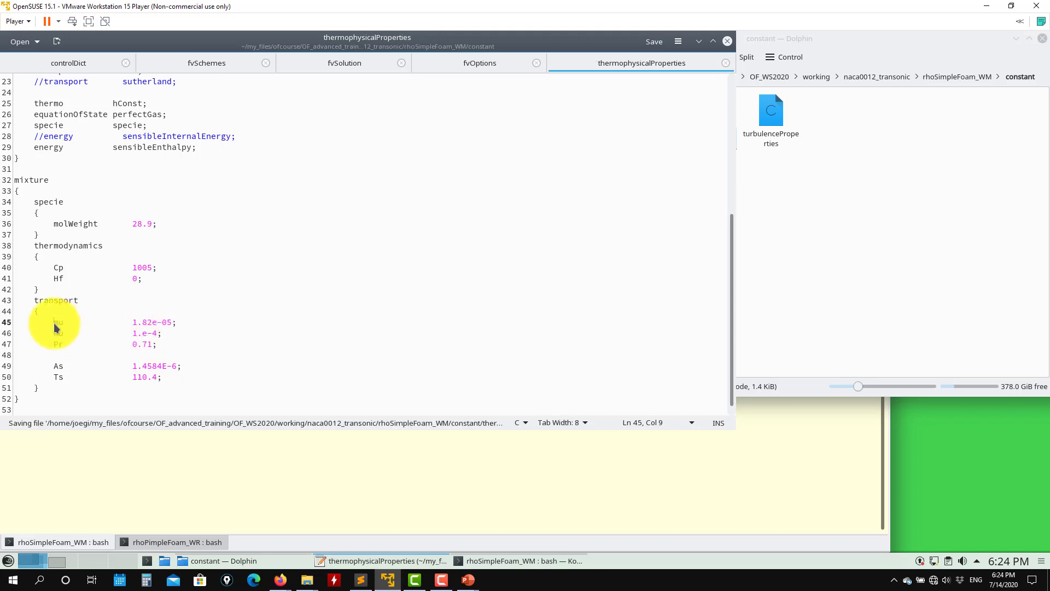
type("//")
key("ctrl+s")
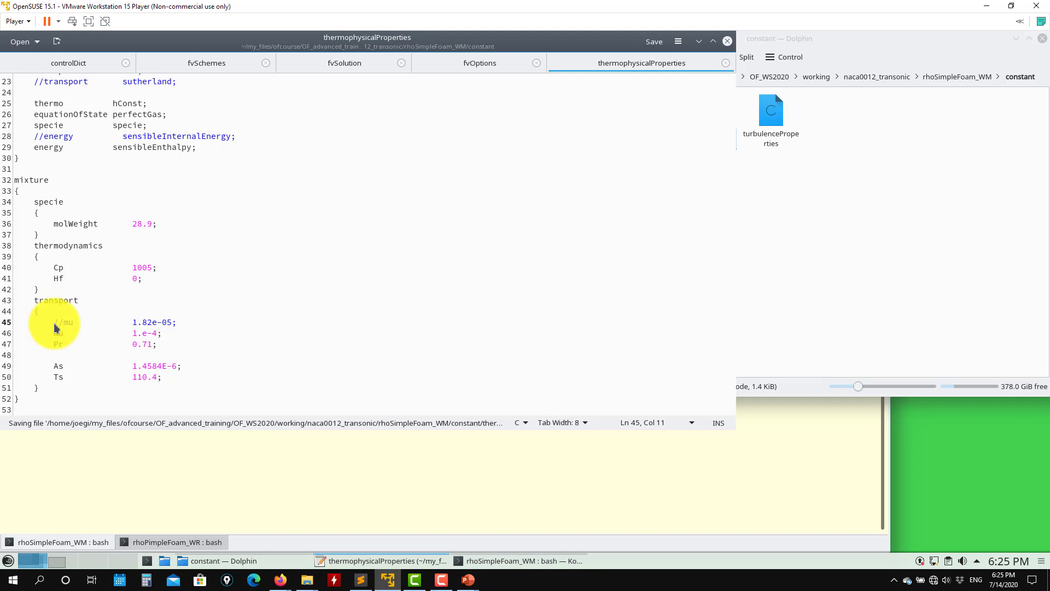
left_click(178, 341)
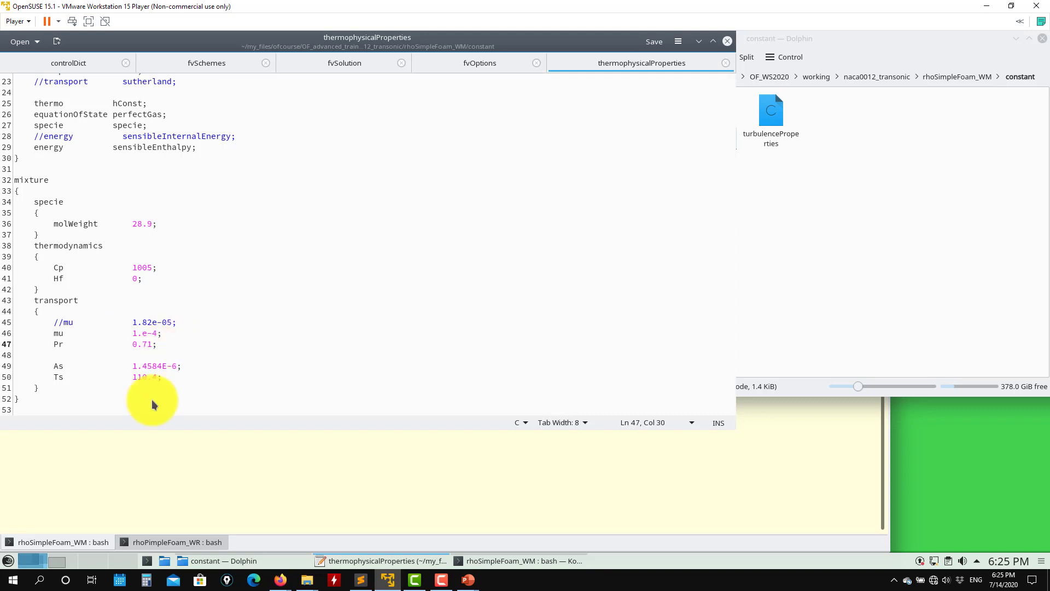
Switch to the Konsole terminal and run the case with sh run_all.sh
left_click(186, 451)
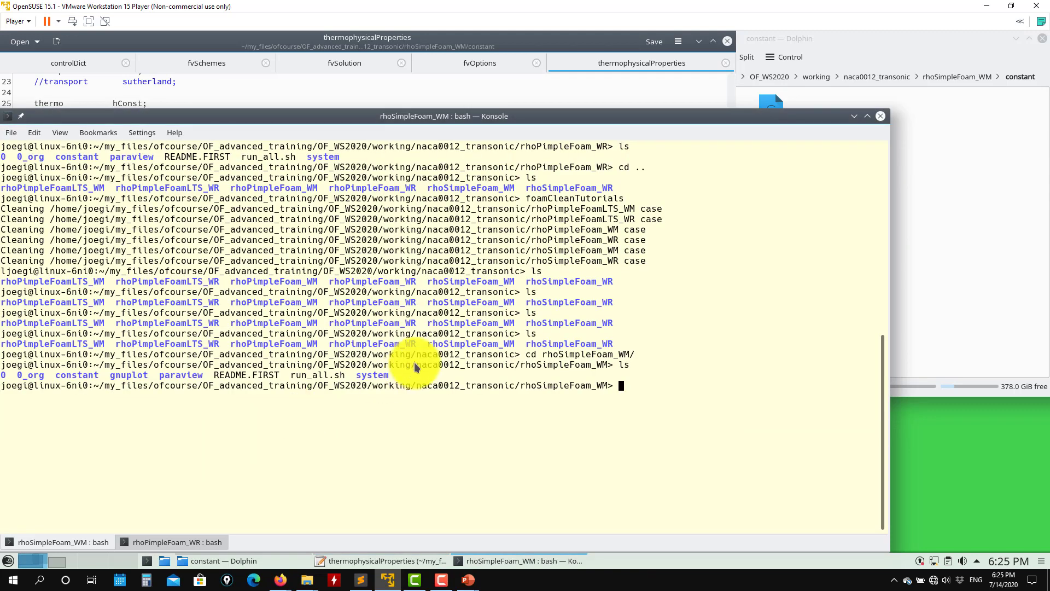
type("sh run_all.sh")
key("Return")
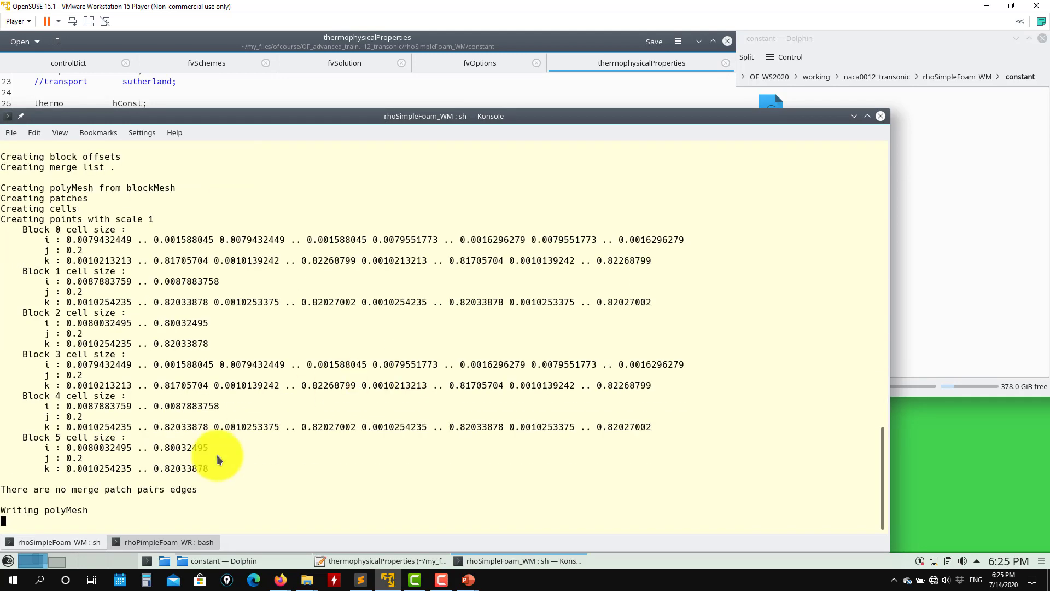
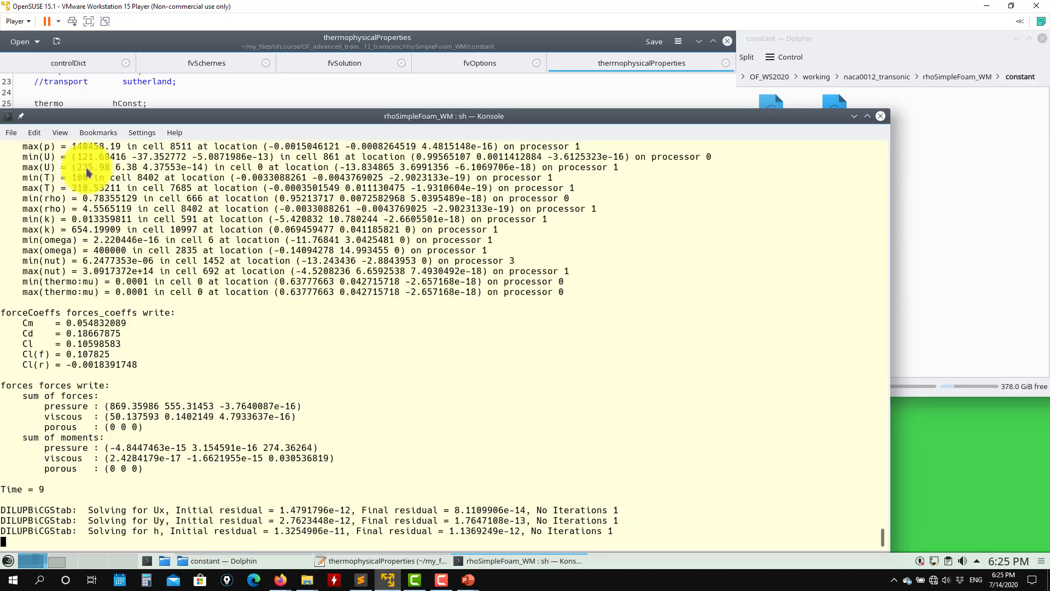
Open a new terminal tab in the rhoSimpleFoam_WM case and list its files with ls
left_click(11, 133)
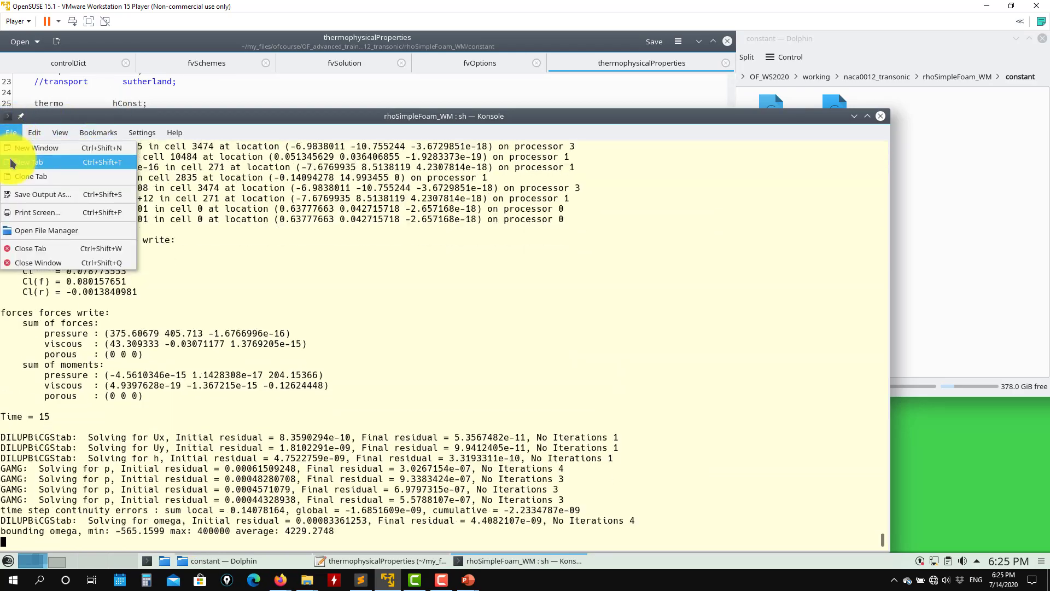
left_click(13, 162)
type("ls")
key("Return")
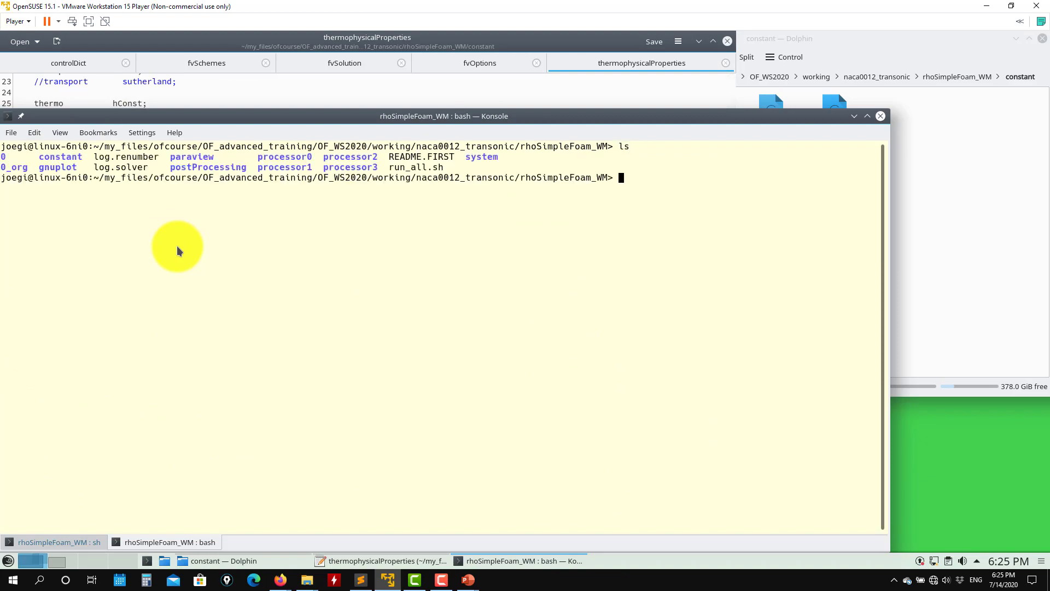
Return to the running solver's output and examine the fieldMinMax block, highlighting all its values and the max(U) vector
left_click(47, 536)
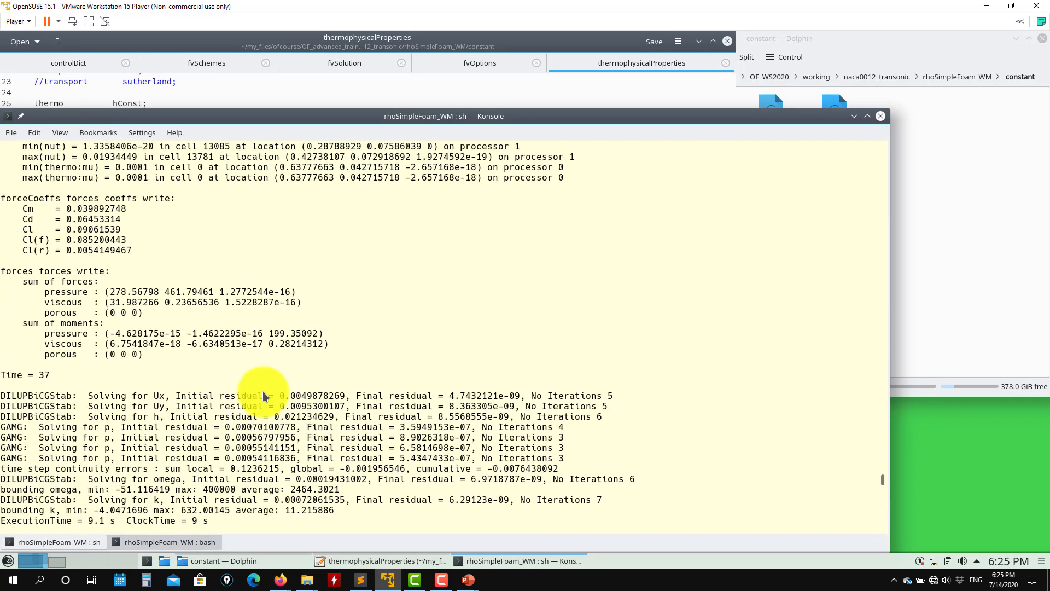
scroll(208, 361, "up", 9)
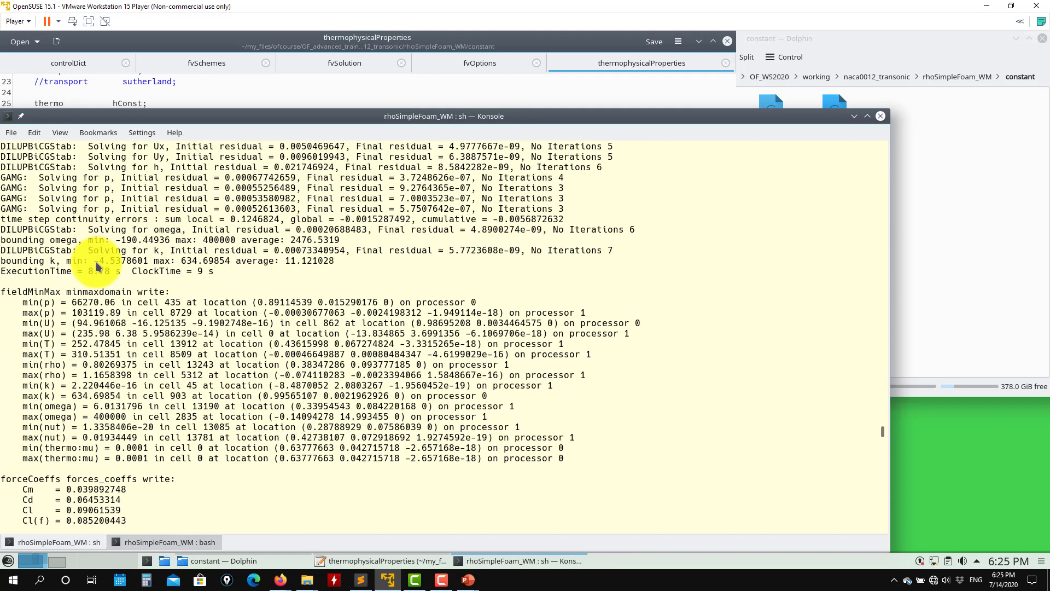
scroll(229, 285, "down", 2)
left_click_drag(591, 396, 3, 242)
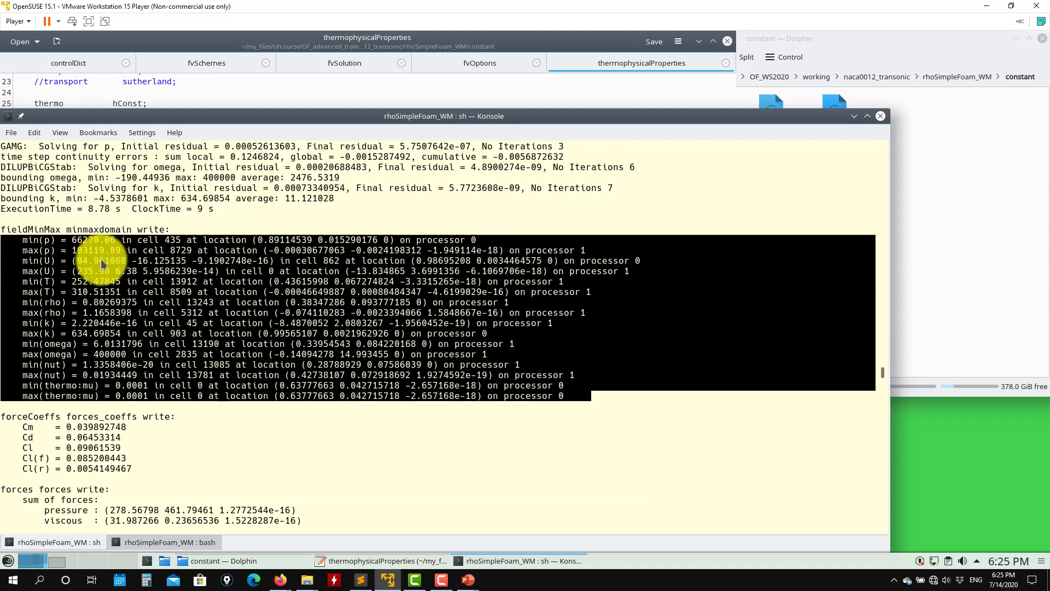
left_click(90, 281)
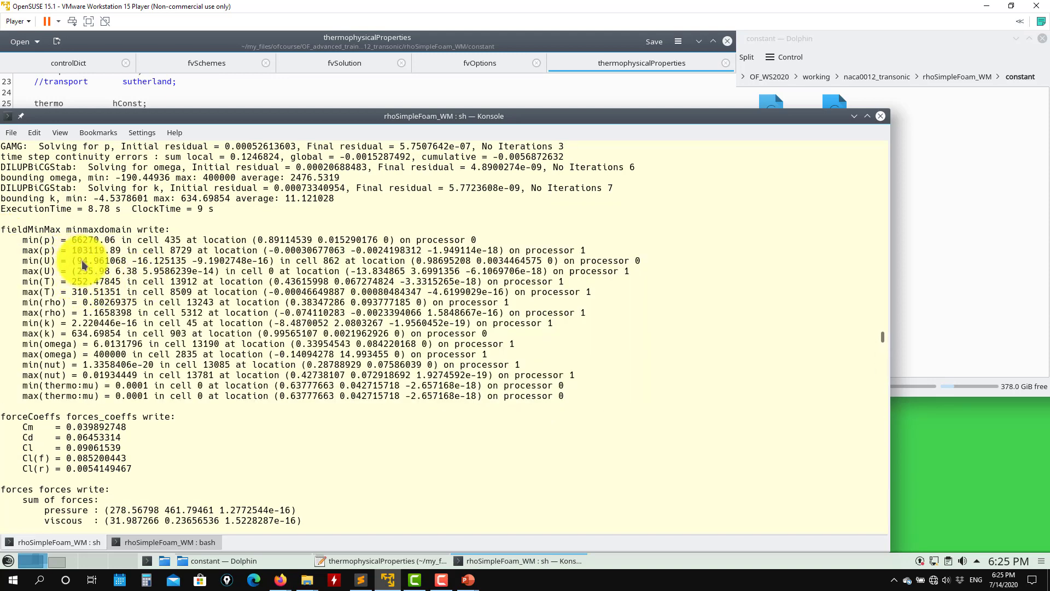
left_click_drag(75, 279, 233, 281)
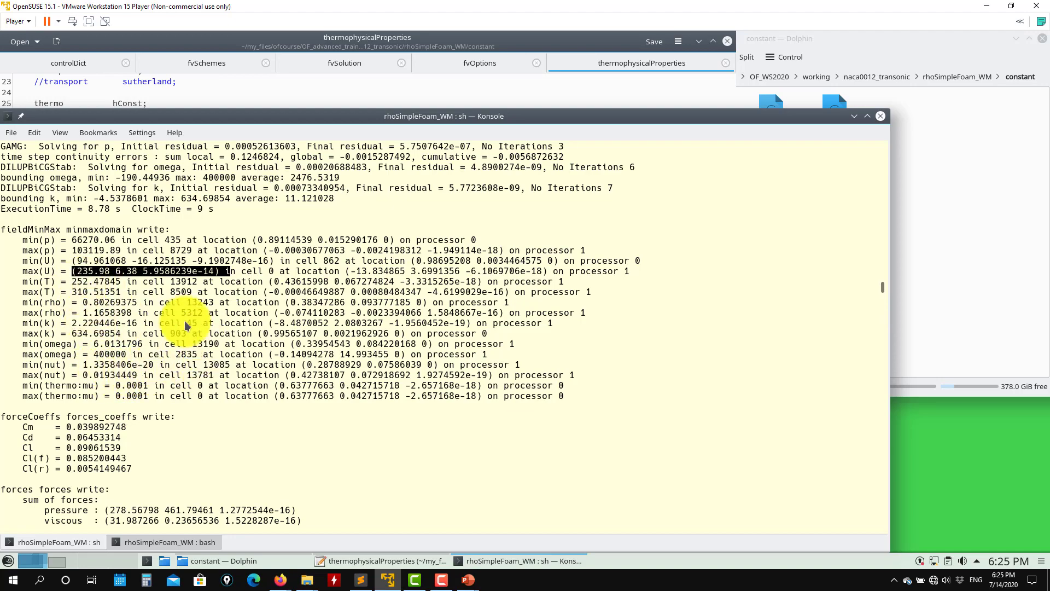
Inspect the latest solver output and highlight the four consecutive GAMG pressure solves within one iteration
scroll(147, 307, "down", 4)
key("shift+End")
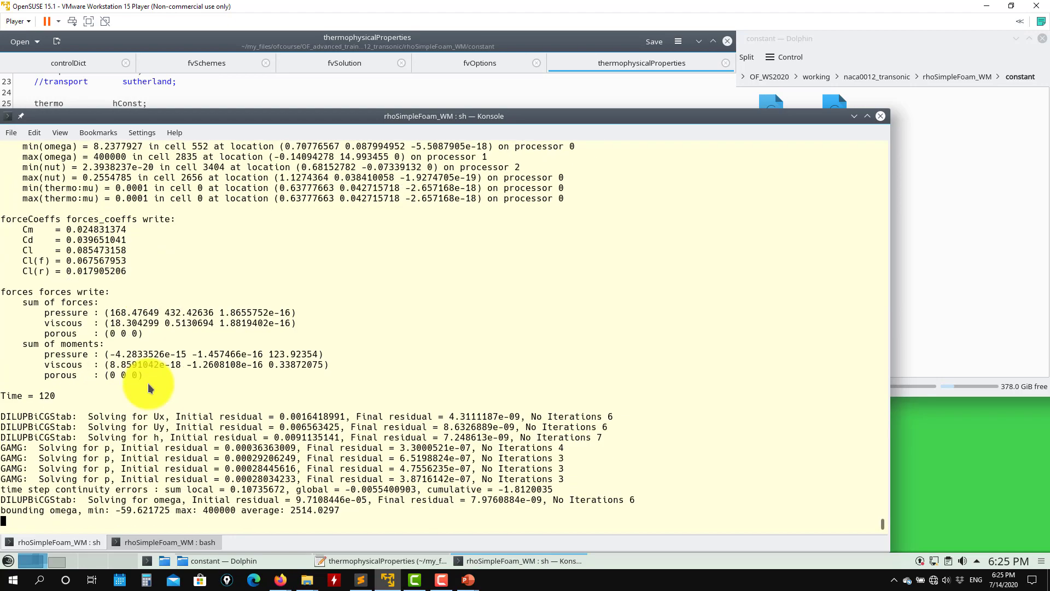
scroll(147, 385, "up", 4)
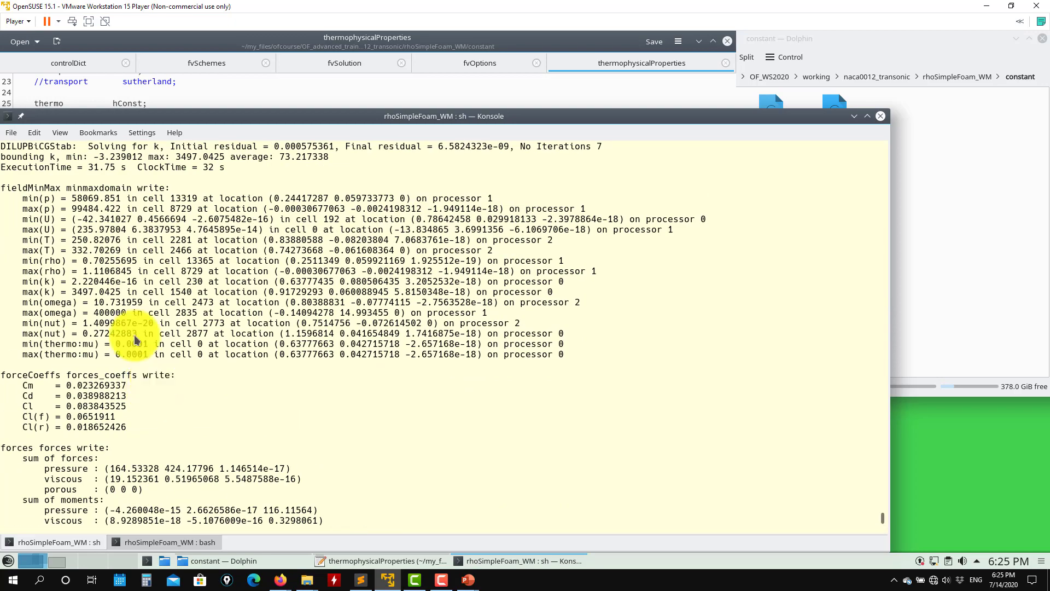
scroll(94, 333, "down", 6)
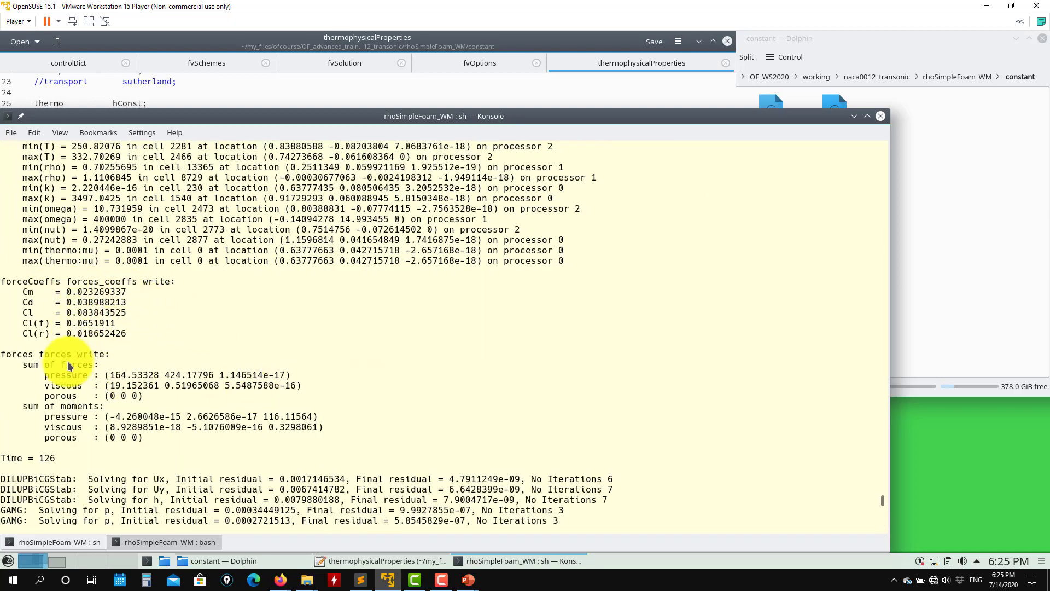
scroll(116, 379, "up", 4)
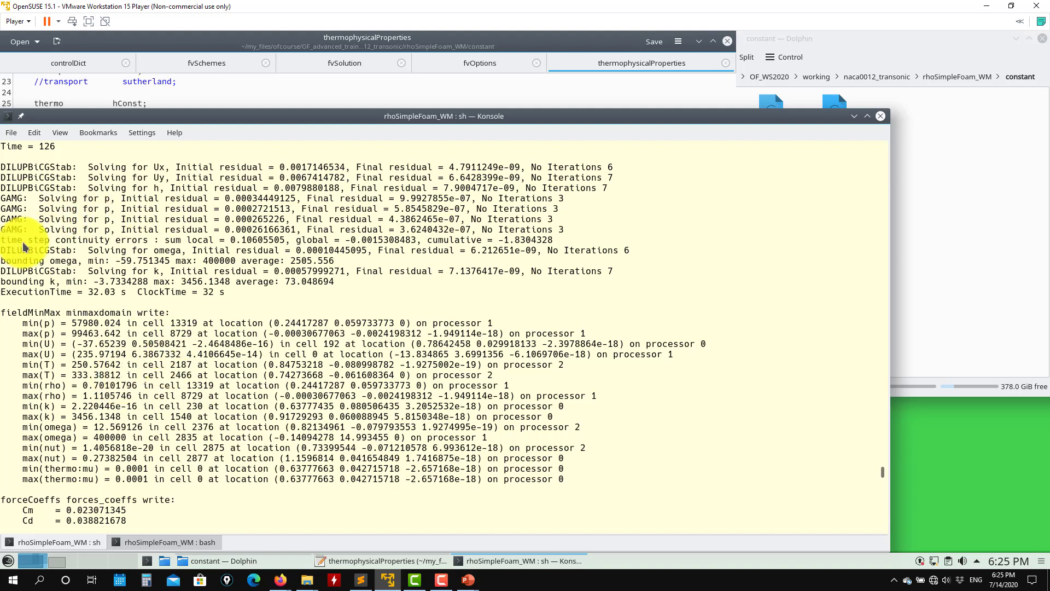
left_click_drag(569, 230, 4, 202)
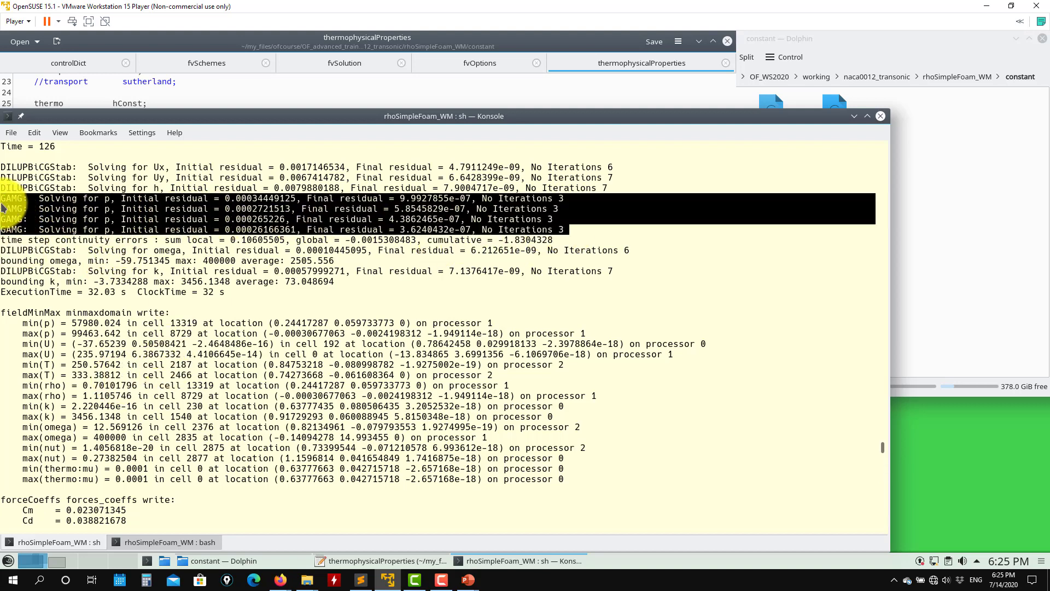
Examine the initial residuals of the four GAMG pressure solves in the solver output, highlighting them together and individually
left_click(202, 218)
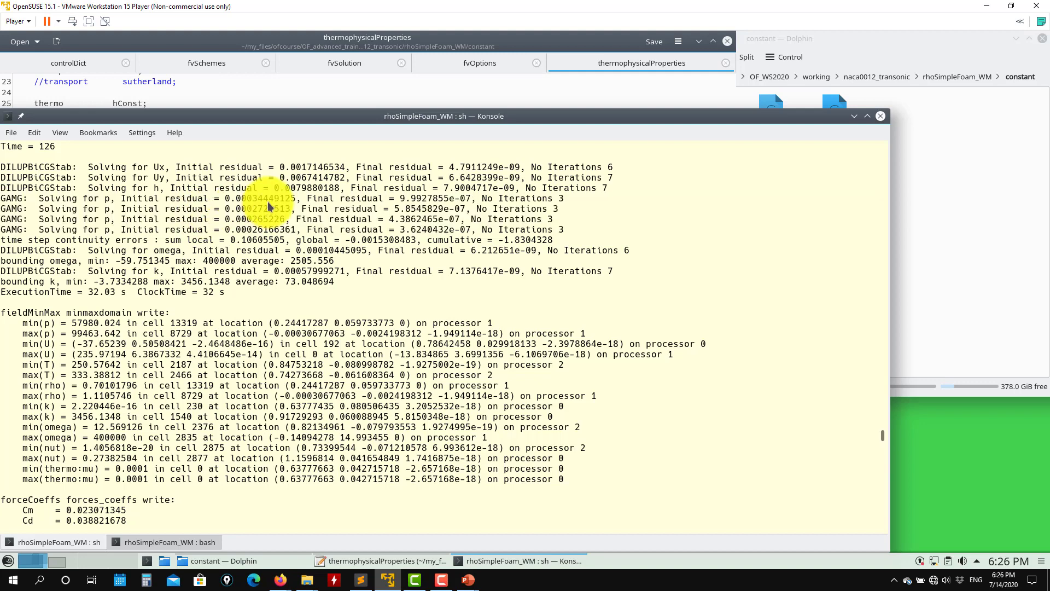
left_click_drag(284, 198, 285, 233)
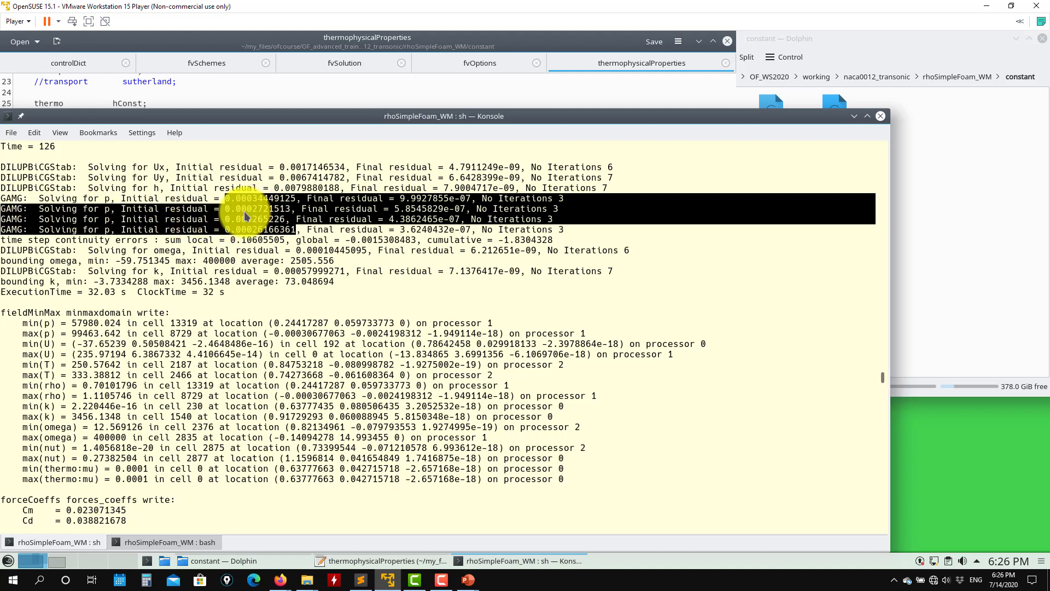
left_click_drag(302, 199, 230, 203)
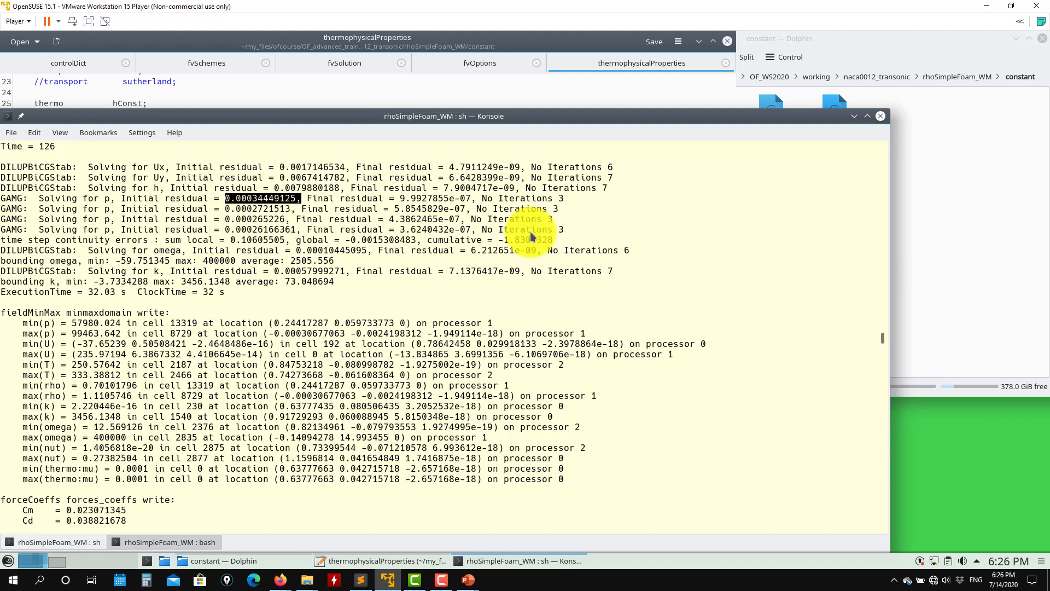
left_click_drag(565, 211, 3, 208)
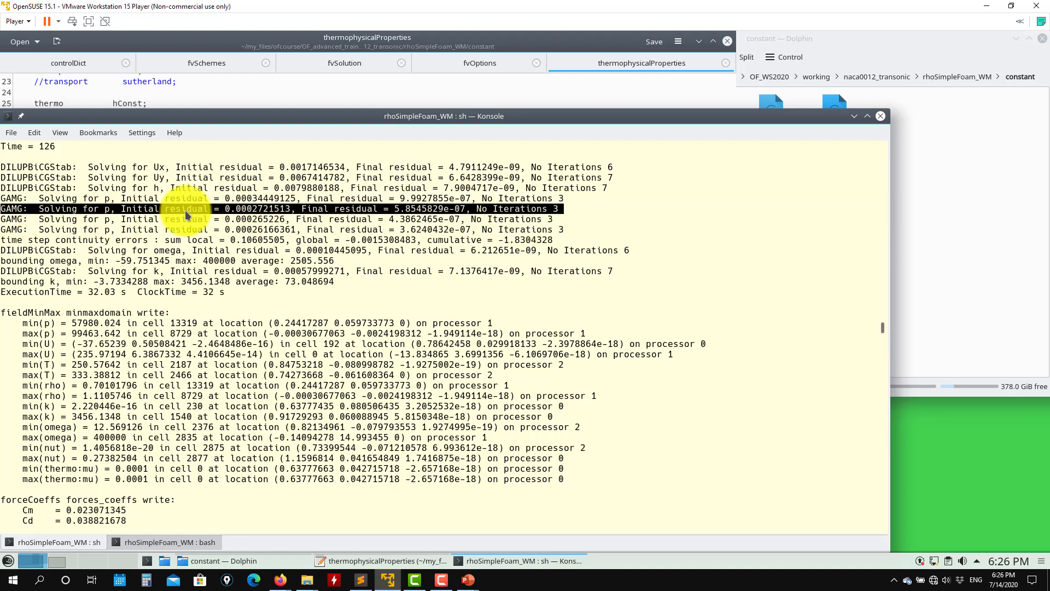
left_click(278, 215)
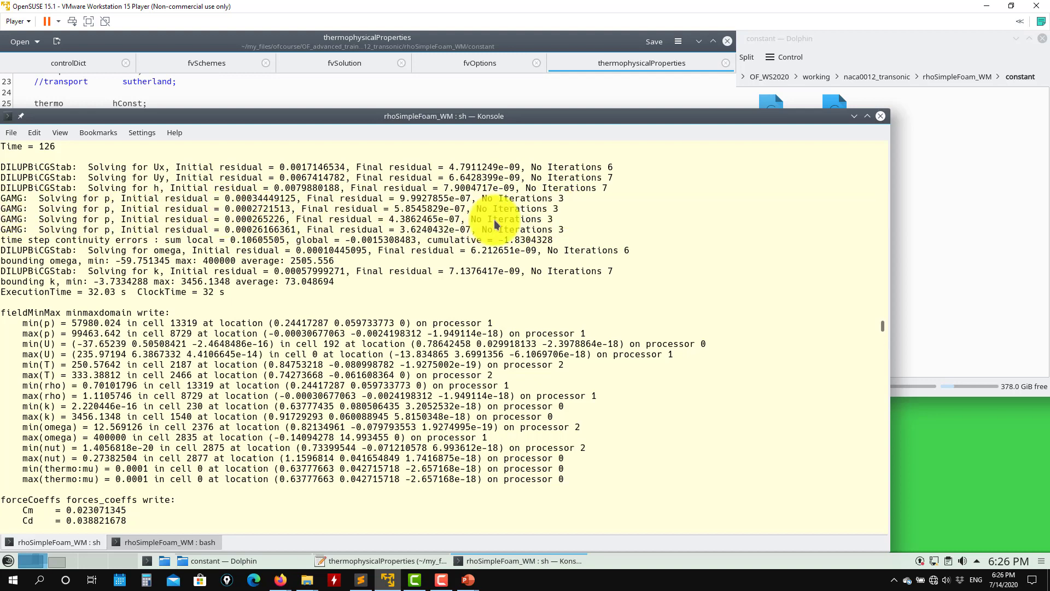
left_click_drag(564, 222, 470, 221)
left_click(552, 229)
left_click_drag(571, 233, 242, 221)
left_click(548, 227)
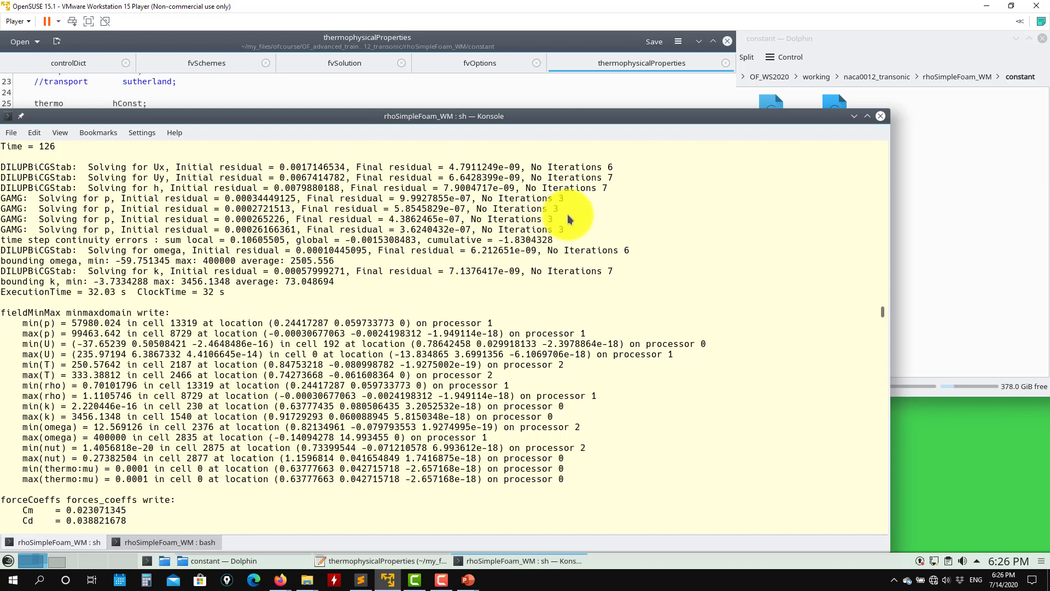
scroll(547, 230, "down", 15)
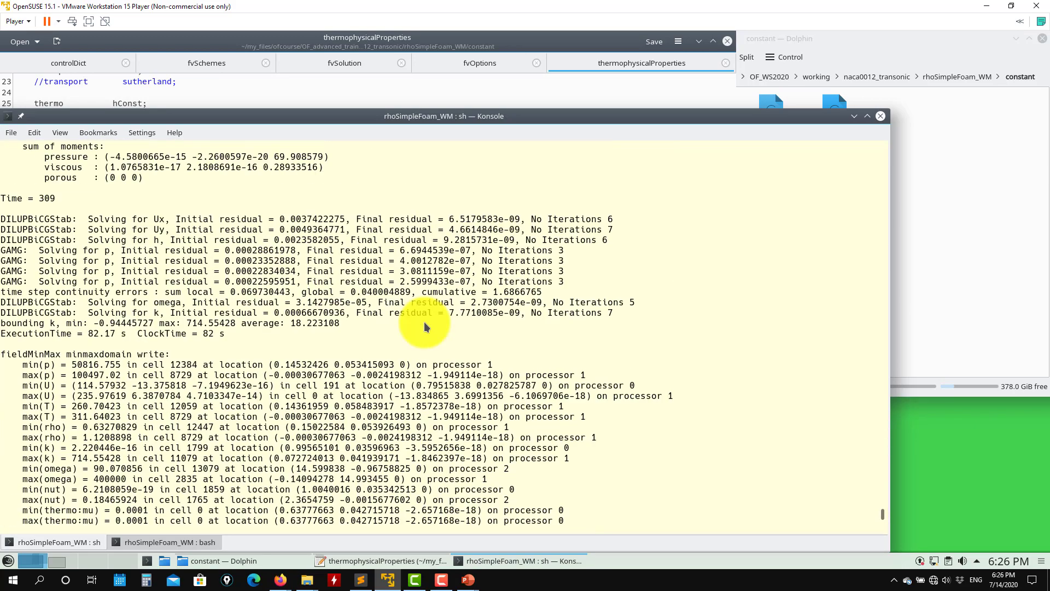
In fvSolution, set nNonOrthogonalCorrectors to 2 and save the file while the solver runs
left_click(339, 71)
left_click(342, 66)
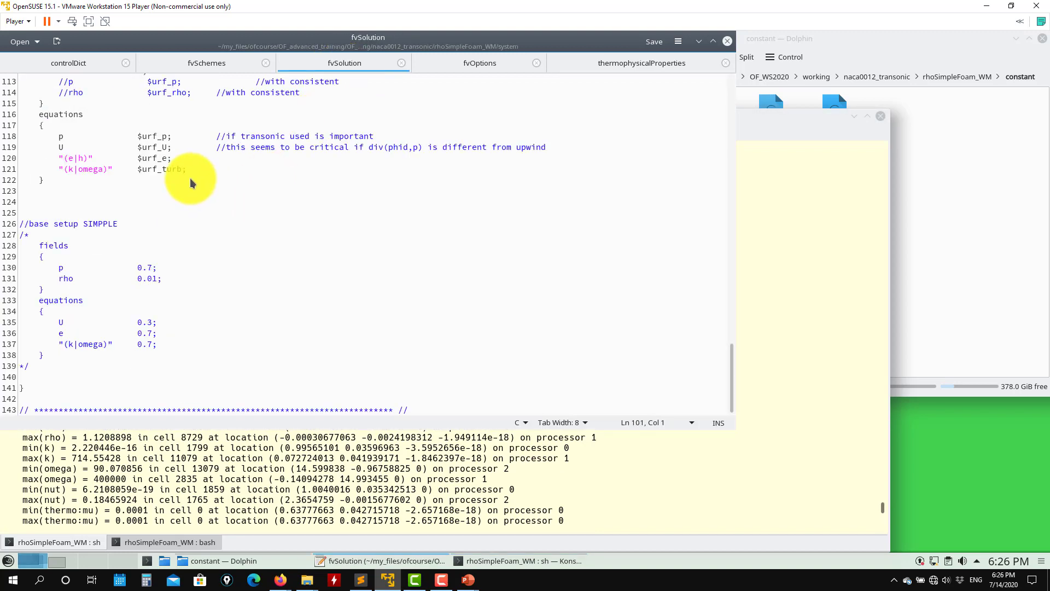
scroll(176, 179, "up", 15)
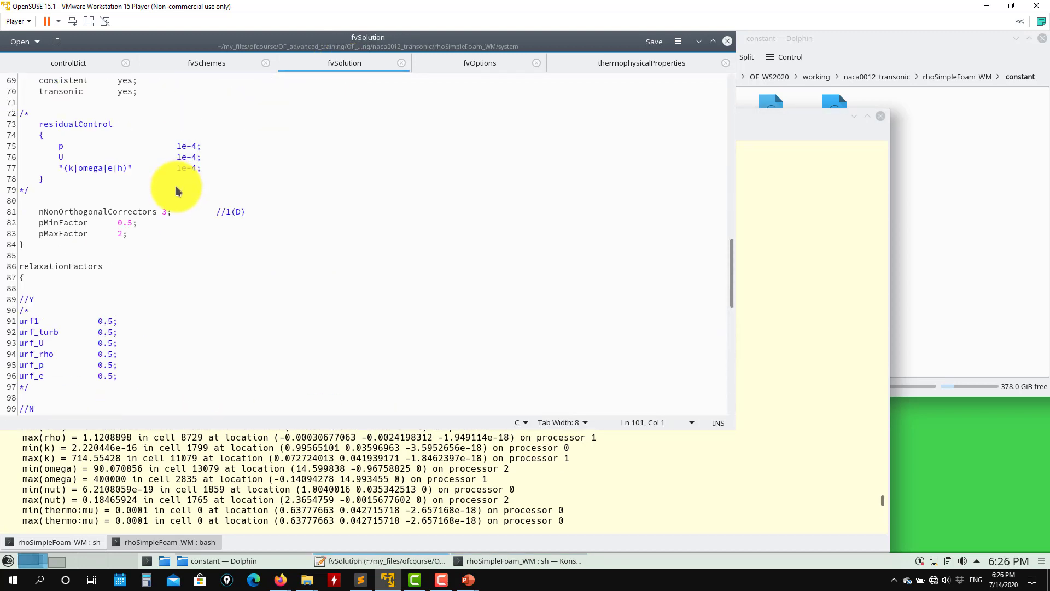
left_click_drag(164, 211, 163, 218)
key("ctrl+s")
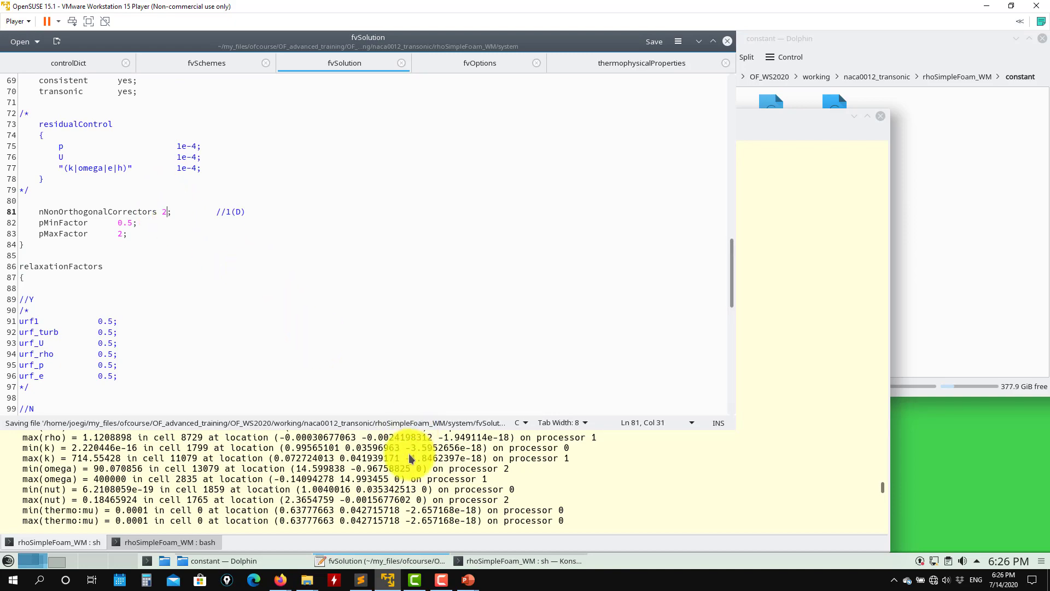
Return to the solver output, inspect the pressure solves per iteration and highlight the minimum value on the bounding k line
left_click(406, 430)
scroll(331, 403, "up", 6)
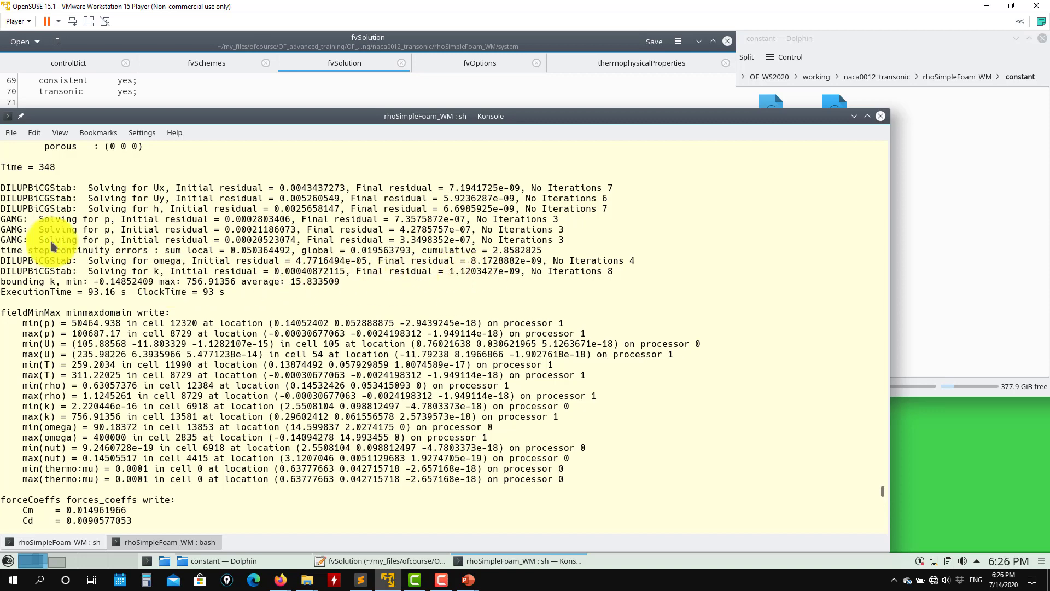
left_click_drag(114, 284, 92, 282)
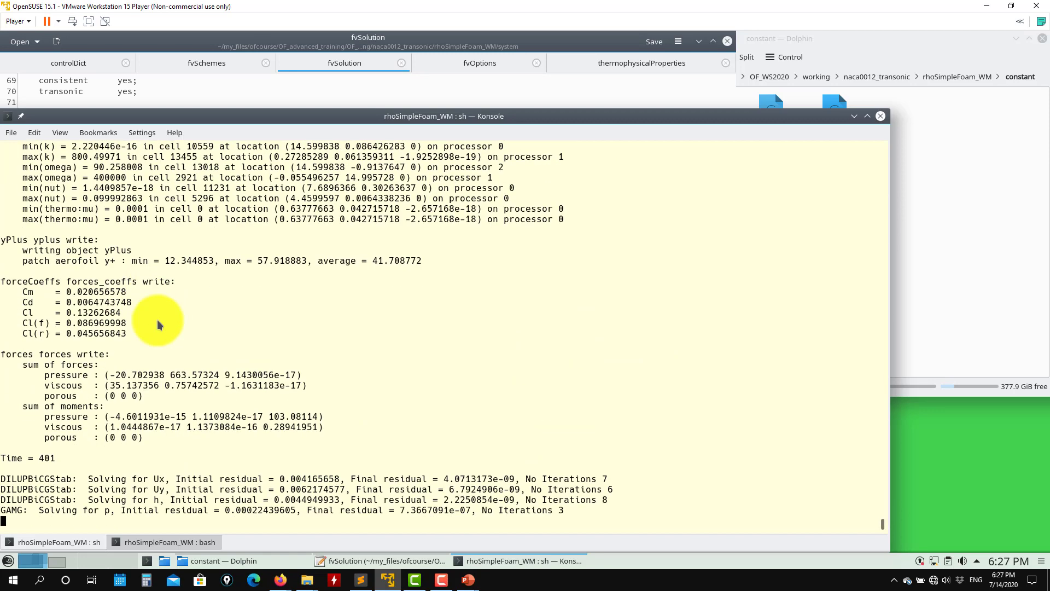
scroll(166, 328, "up", 4)
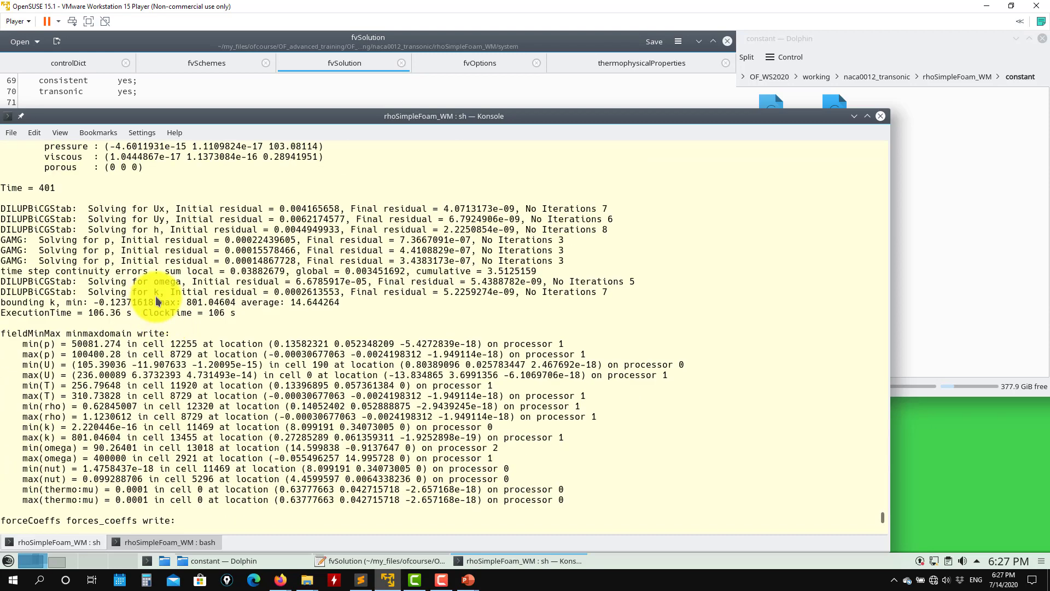
left_click_drag(155, 305, 92, 306)
In fvSchemes, switch div(phi,k) and div(phi,omega) to $turbulence1 and save the file
left_click(270, 98)
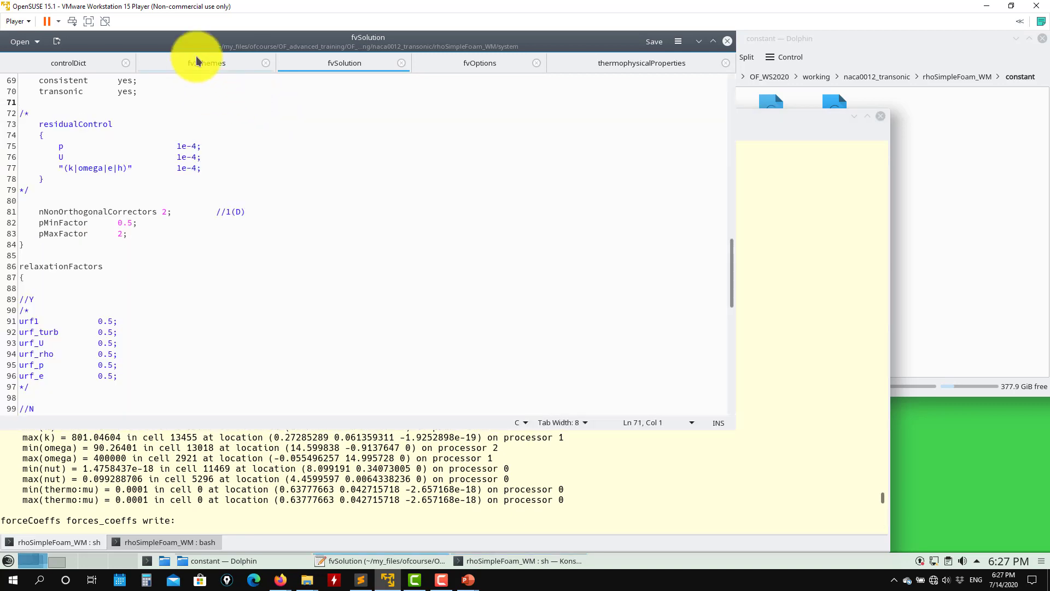
left_click(196, 56)
scroll(212, 183, "up", 10)
scroll(203, 185, "up", 1)
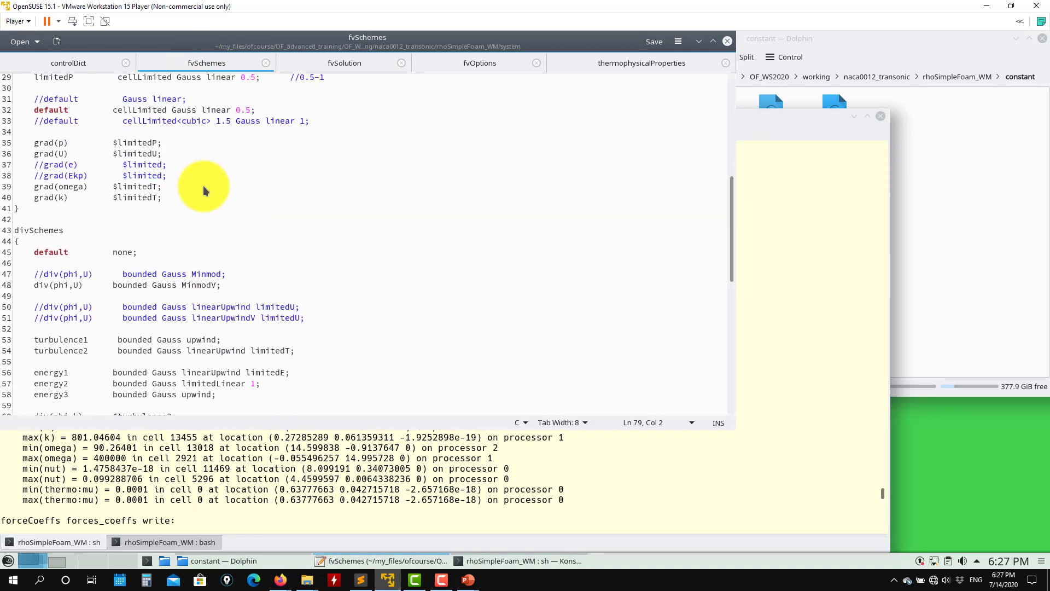
scroll(157, 346, "down", 2)
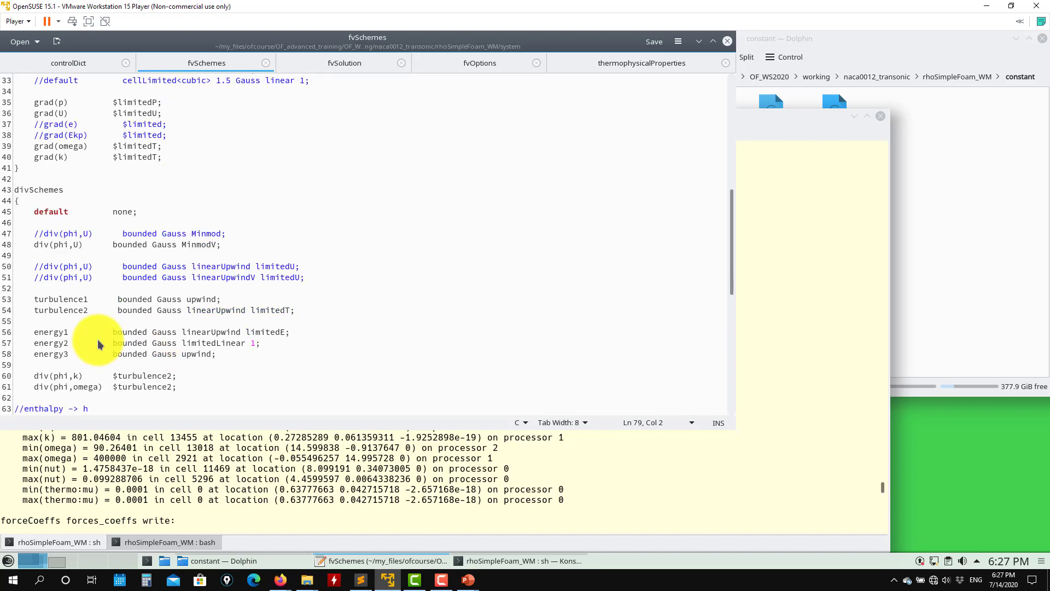
scroll(123, 313, "down", 2)
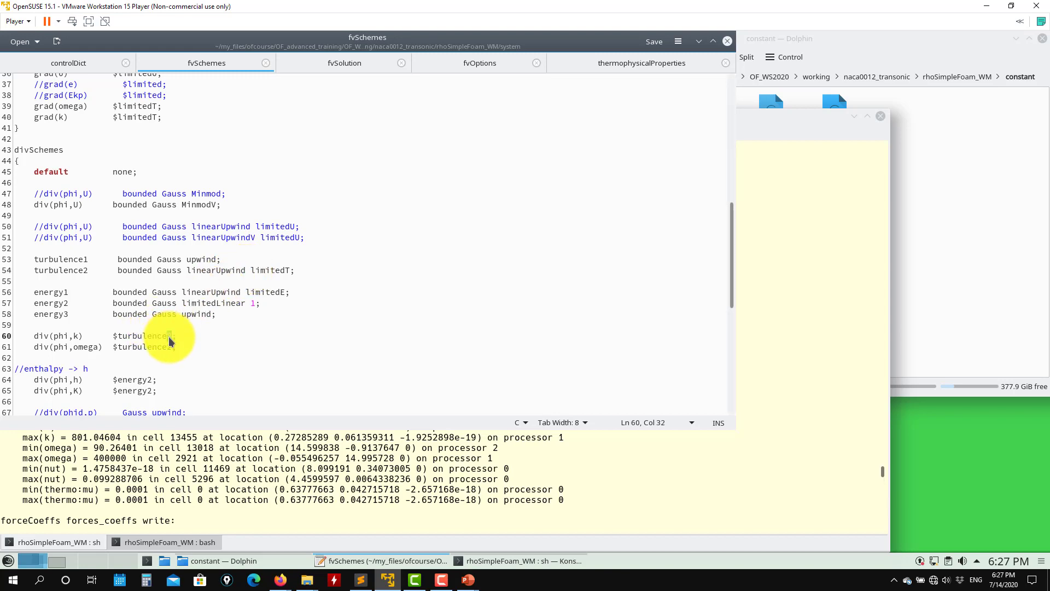
type("1")
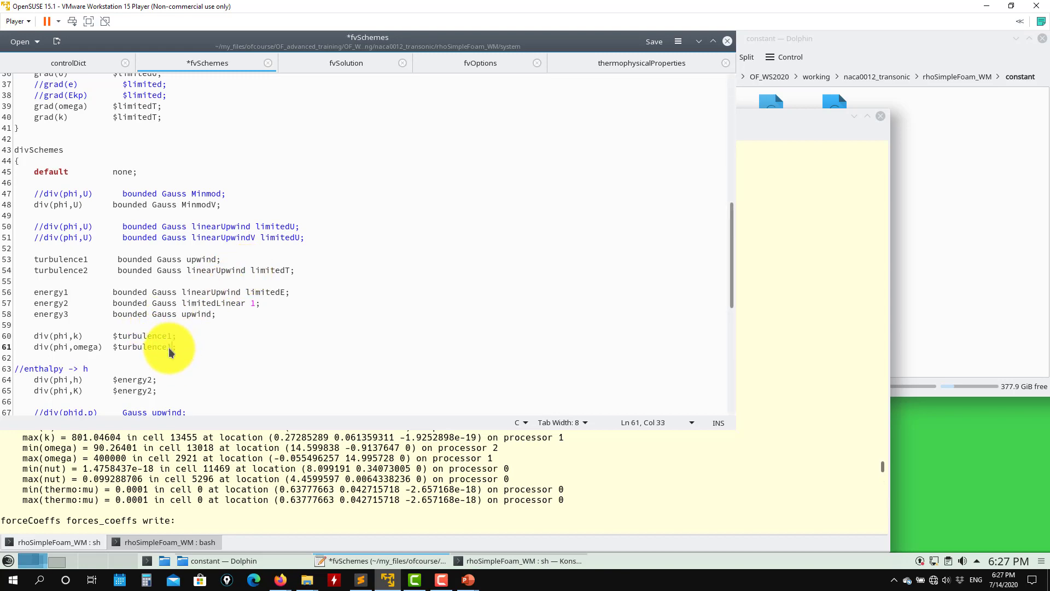
key("ctrl+s")
Check the running solver's output for the omega and k solves and any bounding messages
left_click(331, 460)
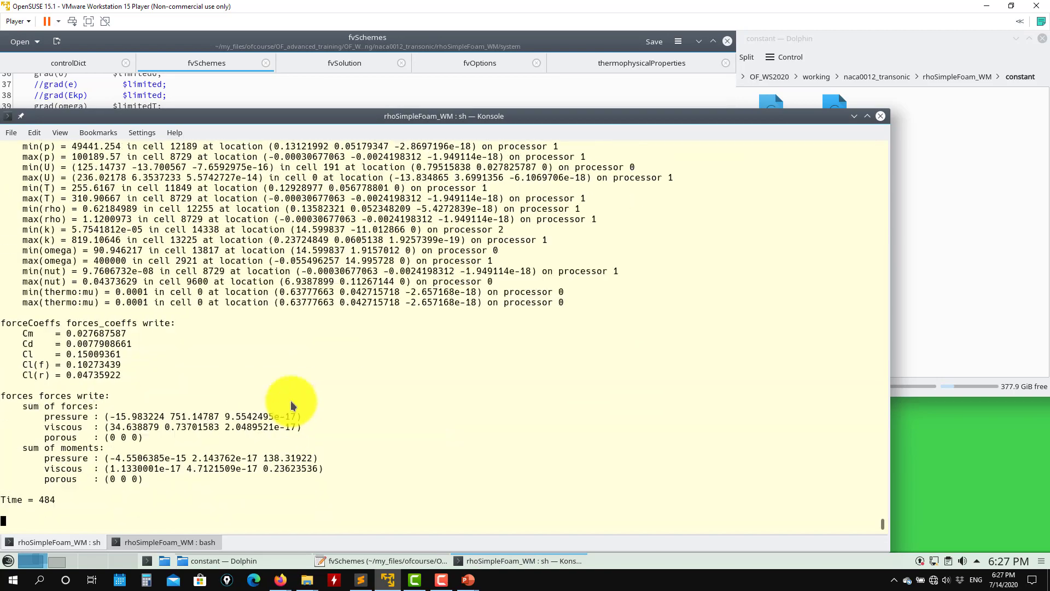
scroll(290, 400, "up", 6)
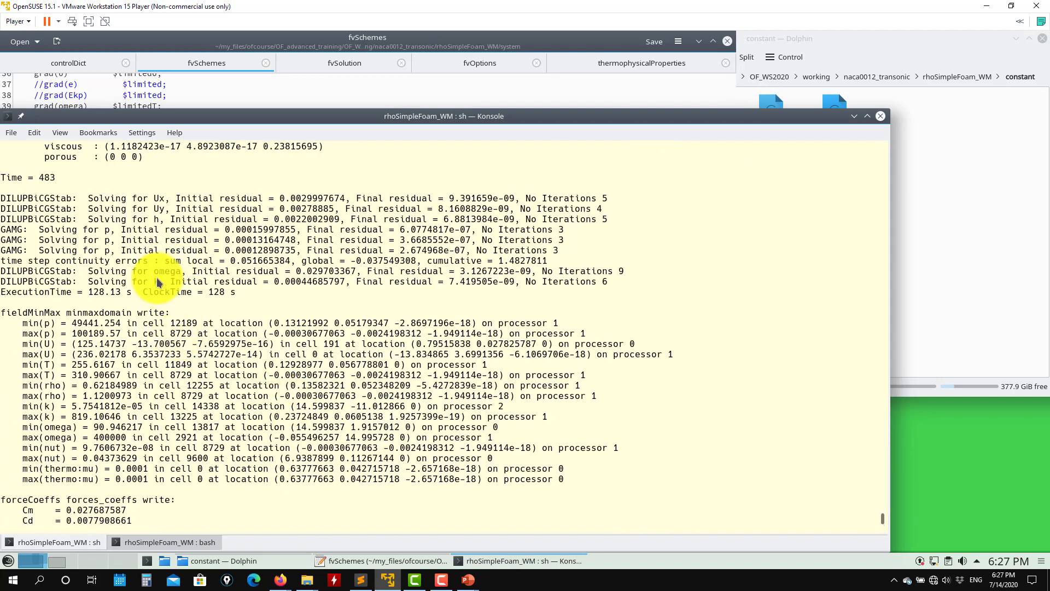
scroll(162, 290, "down", 10)
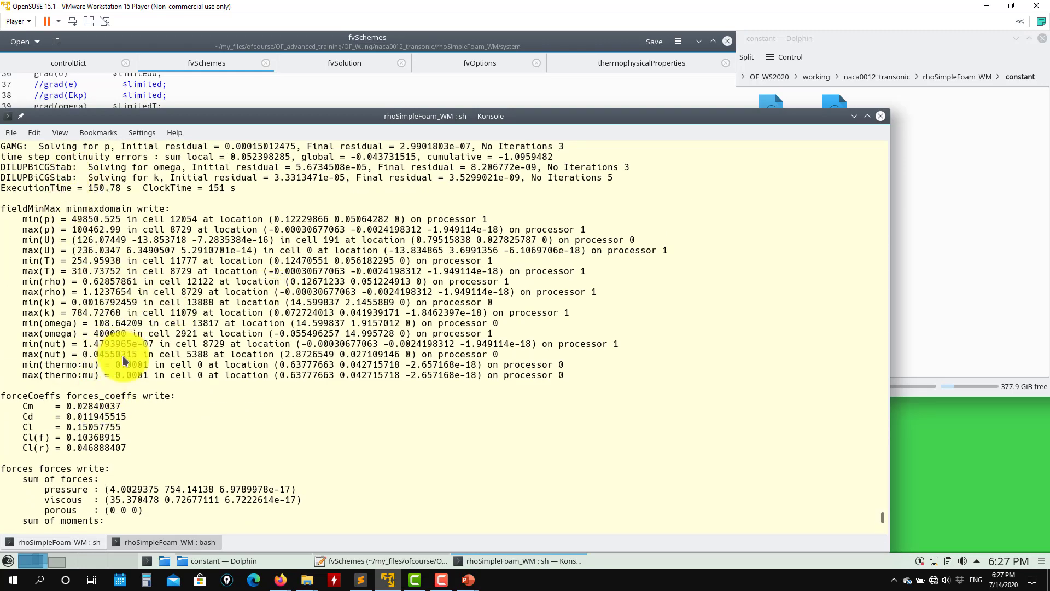
scroll(123, 356, "up", 2)
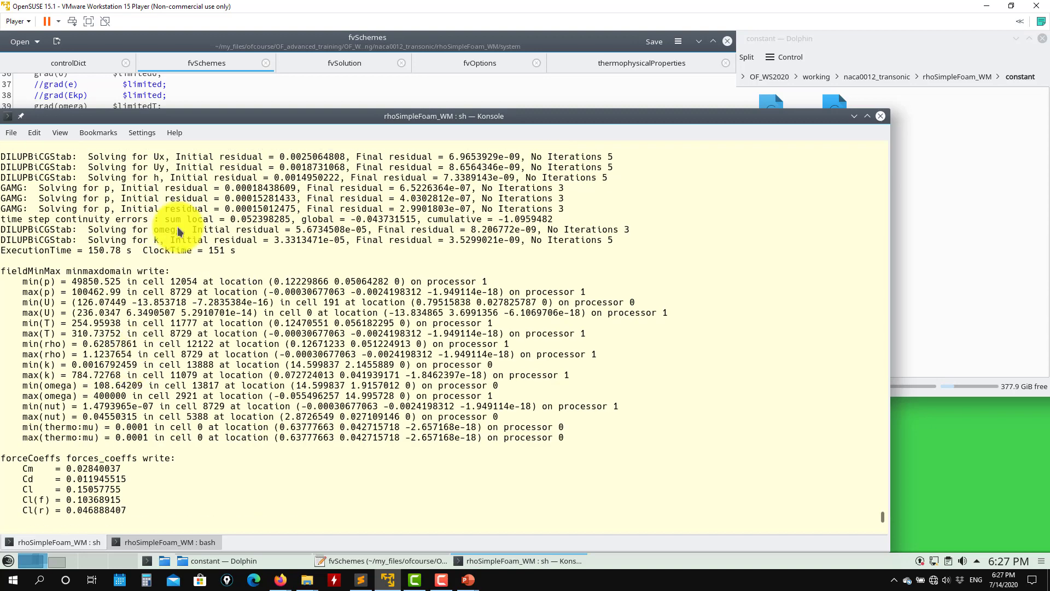
In thermophysicalProperties, comment out the const transport, activate the sutherland transport, save the file and return to the solver output
left_click(346, 84)
left_click(599, 64)
scroll(223, 281, "up", 2)
scroll(223, 282, "down", 2)
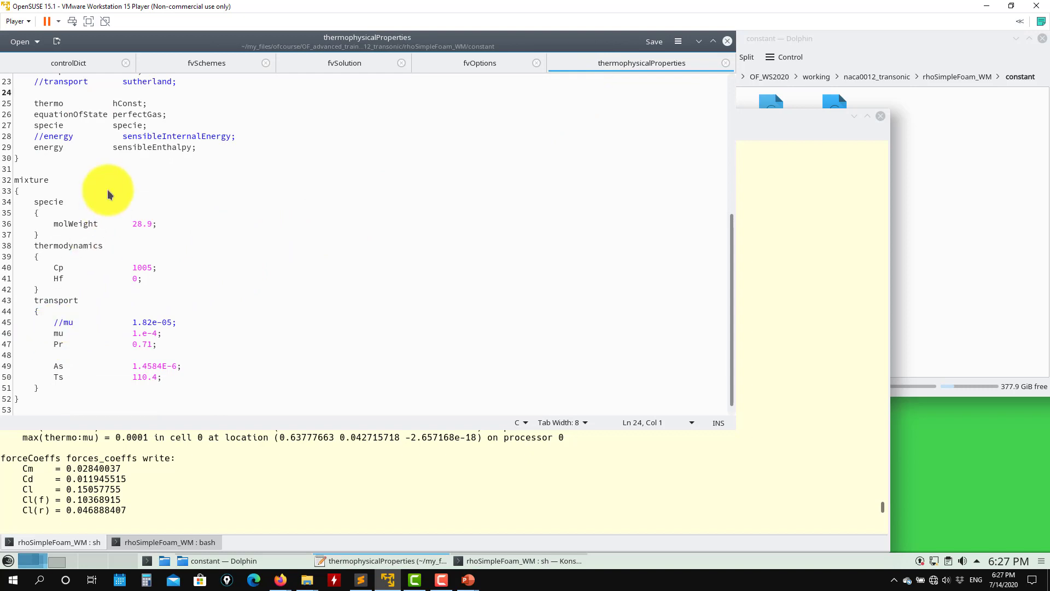
scroll(101, 190, "up", 4)
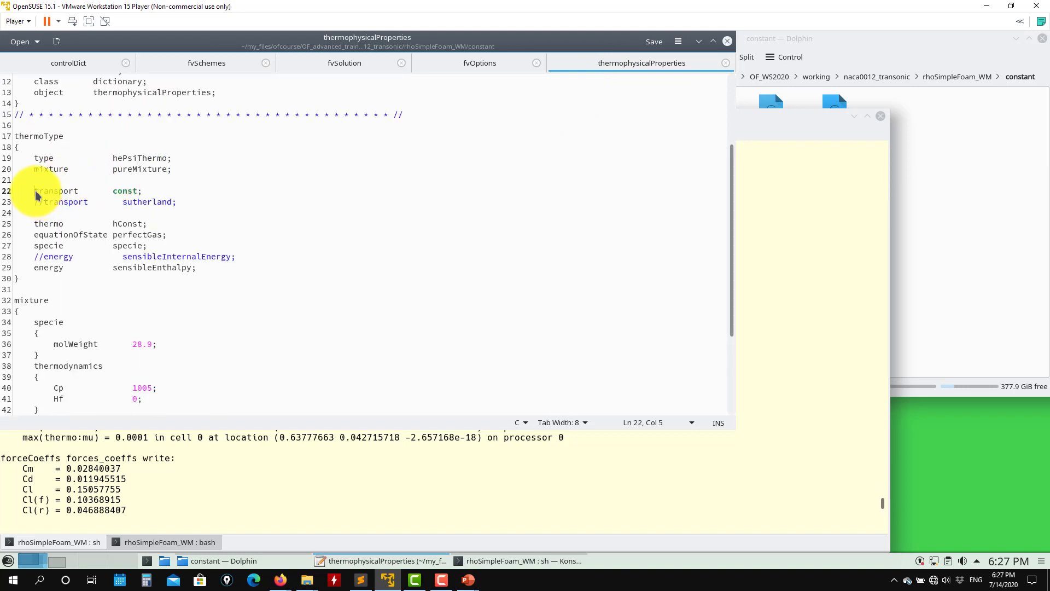
key("ctrl+s")
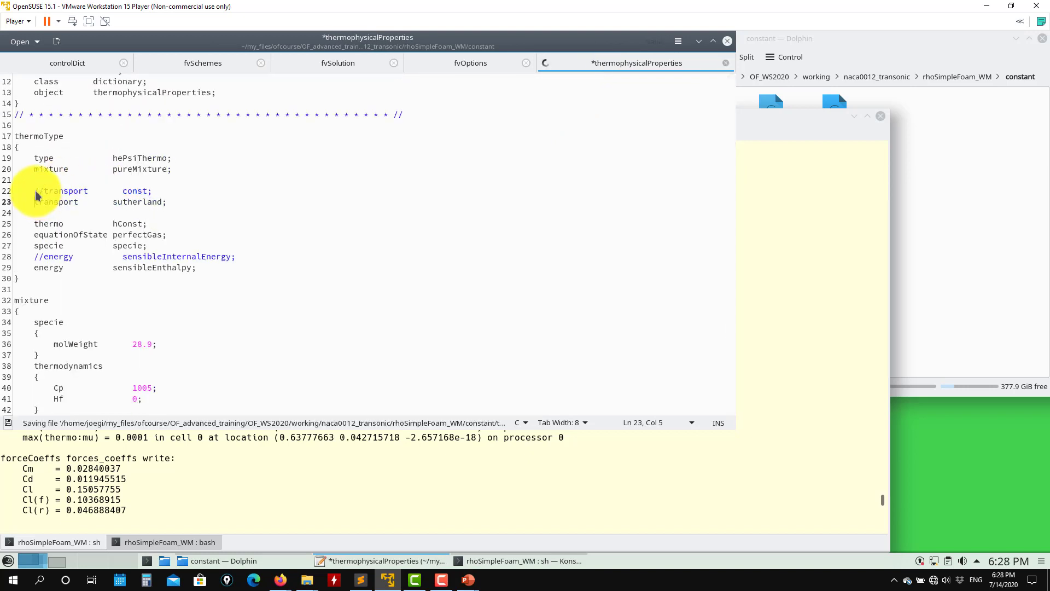
left_click(148, 464)
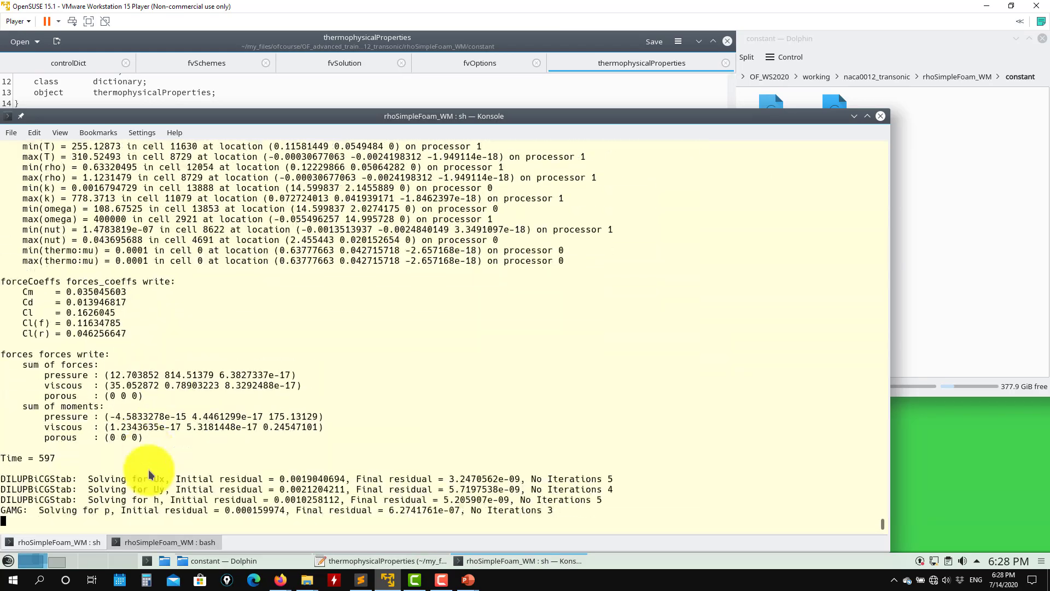
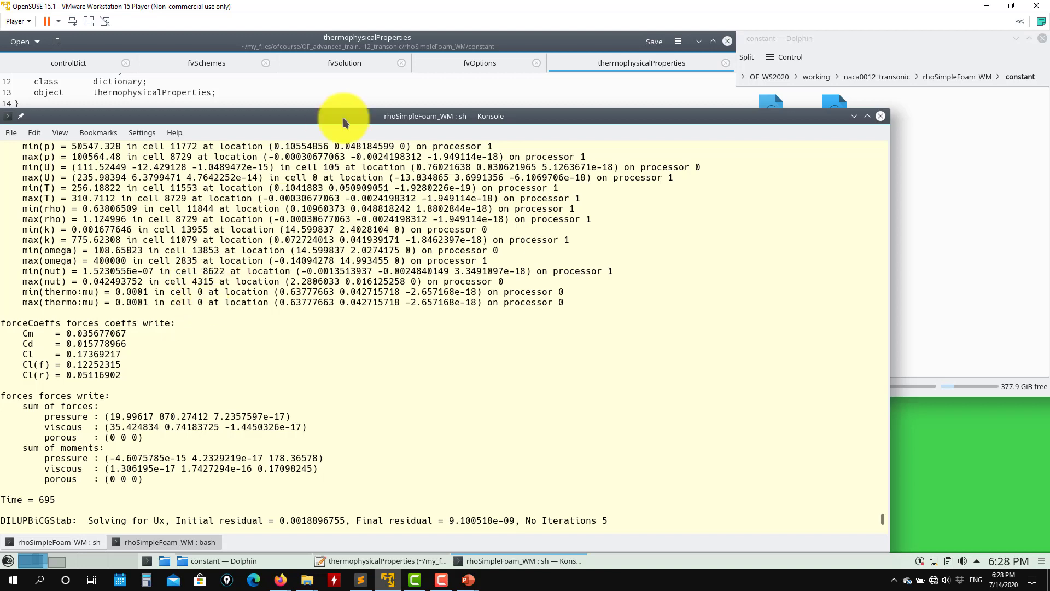
Add a blank line below the sutherland transport entry in thermophysicalProperties and save the file again
left_click(520, 82)
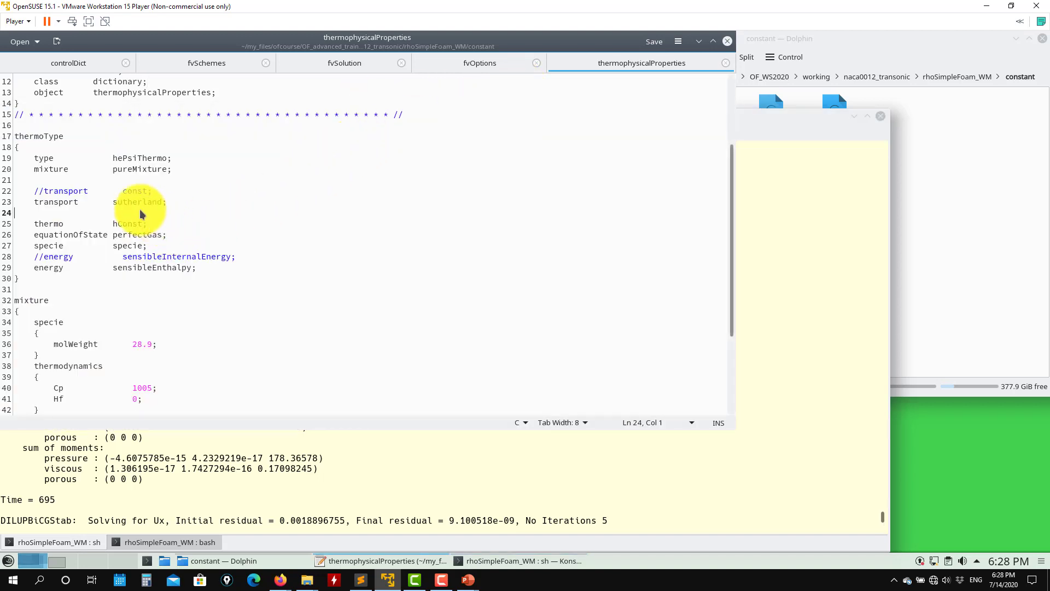
key("Return")
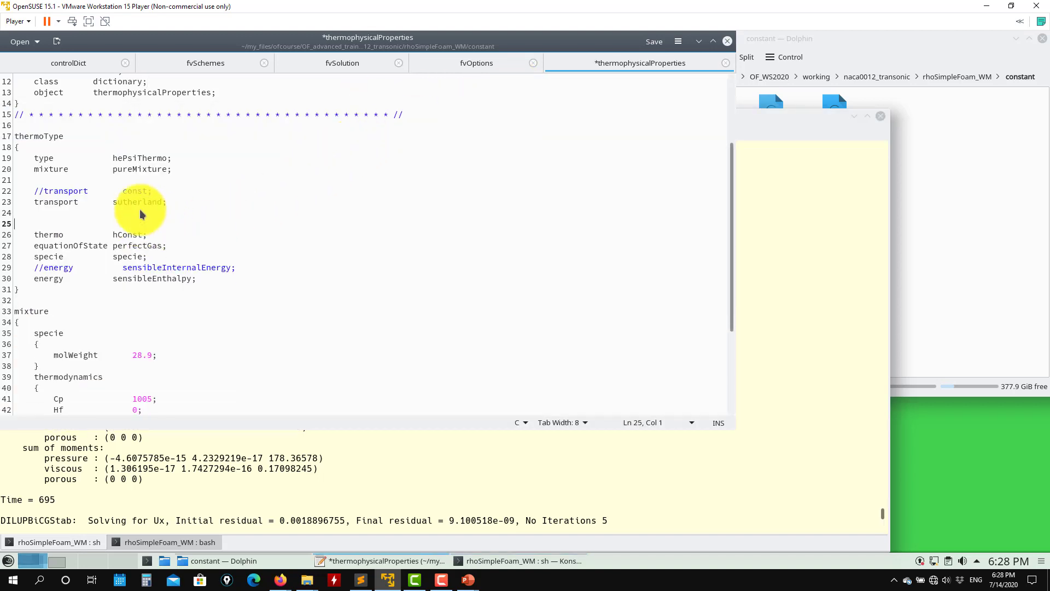
key("ctrl+s")
Return to the solver output and highlight the min and max thermo:mu values in the fieldMinMax block
left_click(199, 492)
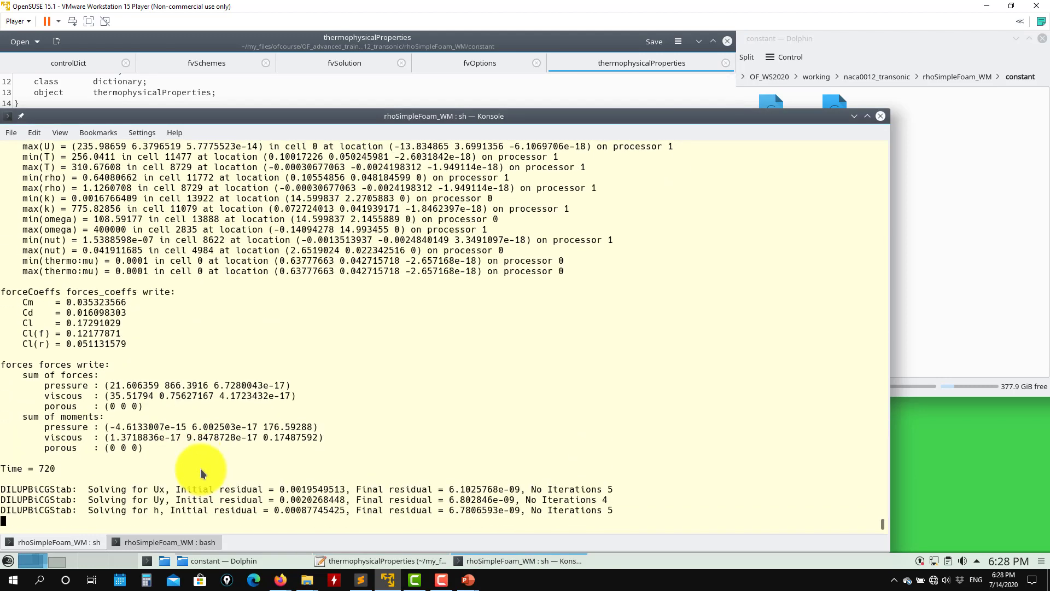
scroll(200, 467, "up", 2)
left_click_drag(154, 354, 8, 346)
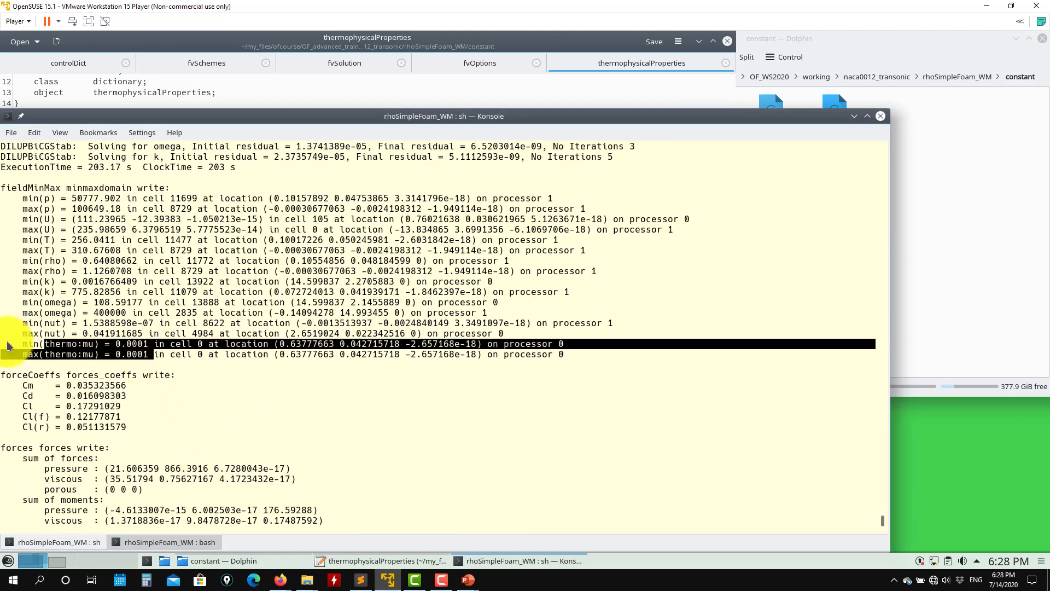
In the mixture's transport block, comment out mu 1.e-4, activate mu 1.82e-05, save the file and return to the solver output
left_click(274, 90)
scroll(205, 280, "down", 5)
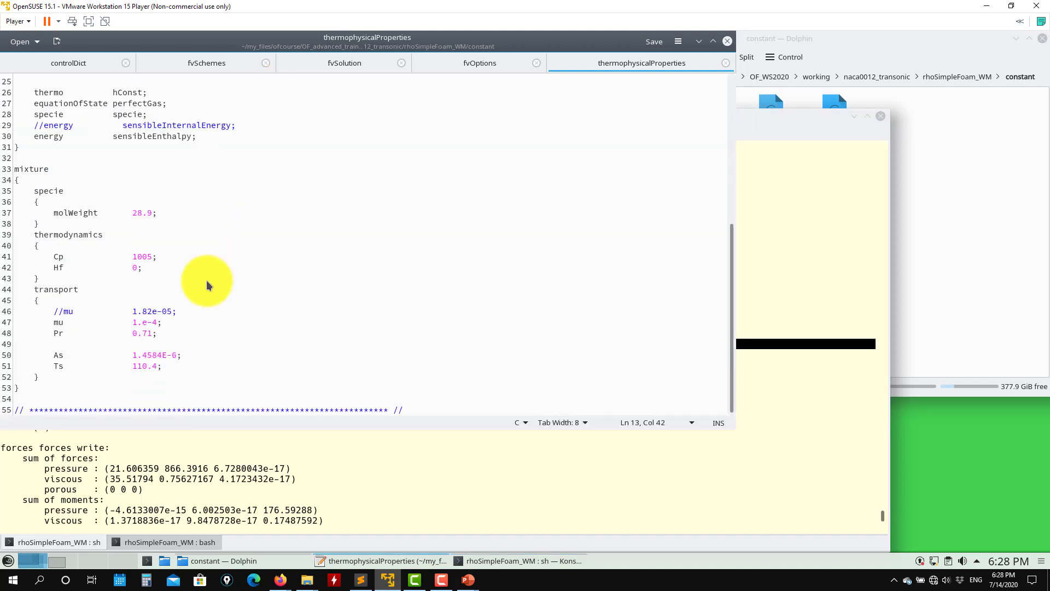
left_click(194, 312)
type("//")
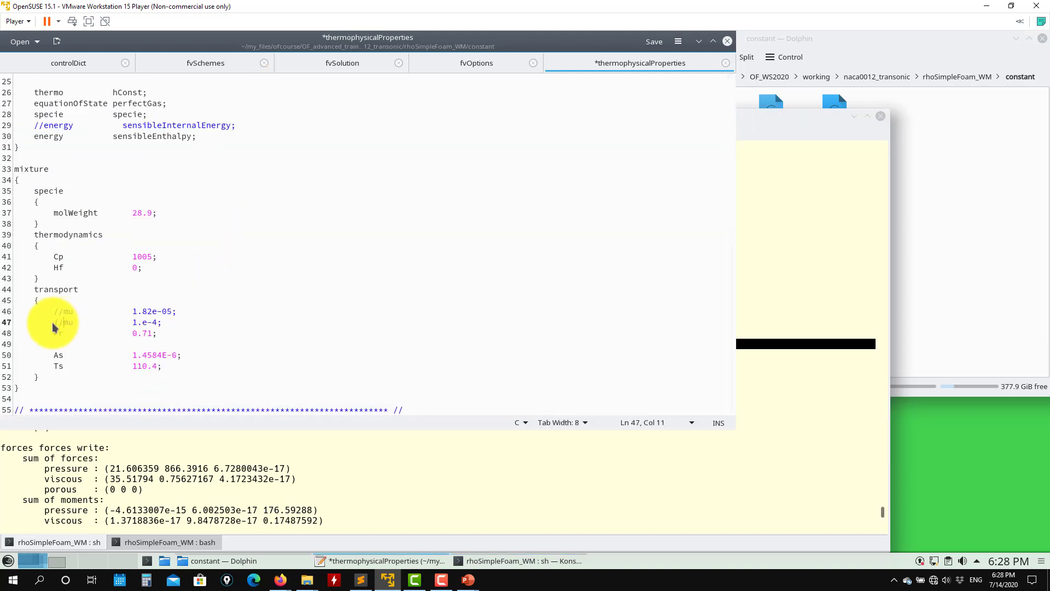
key("Up")
key("BackSpace")
key("BackSpace")
key("ctrl+s")
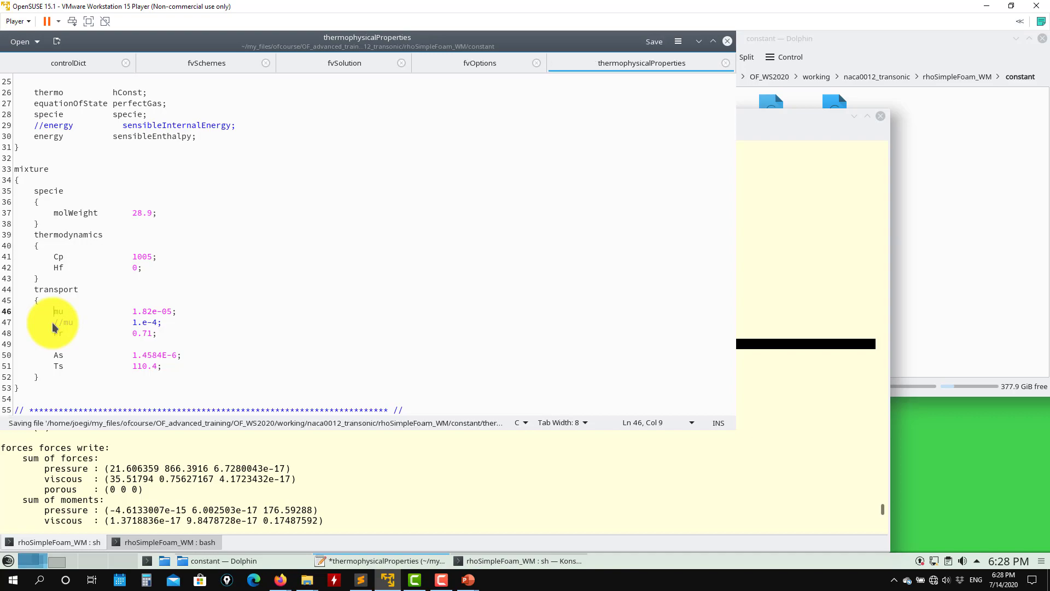
left_click(304, 520)
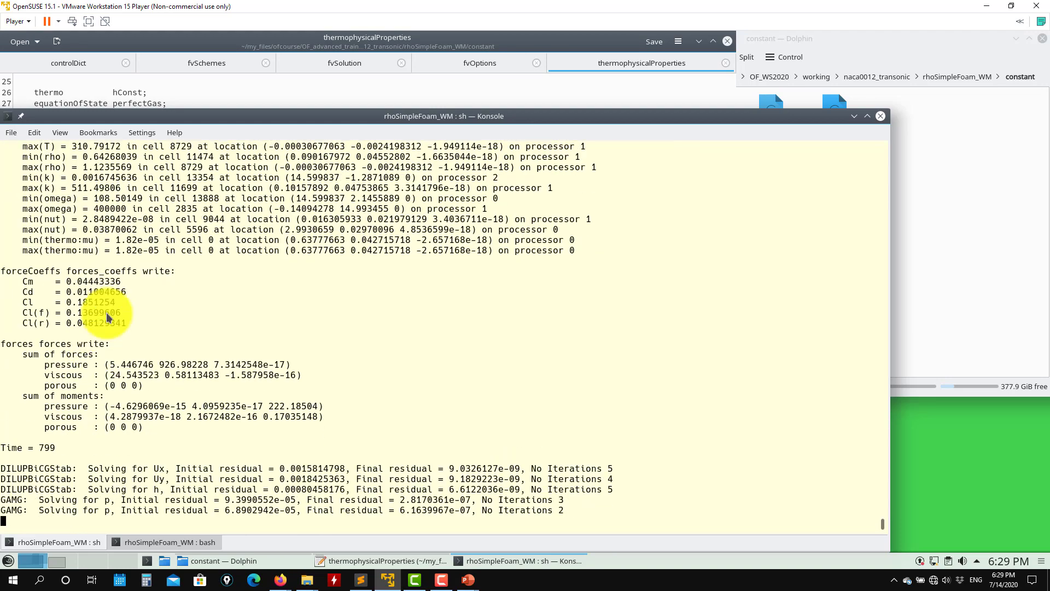
Uncomment the const transport entry in thermophysicalProperties' thermoType block and save the file
left_click(205, 93)
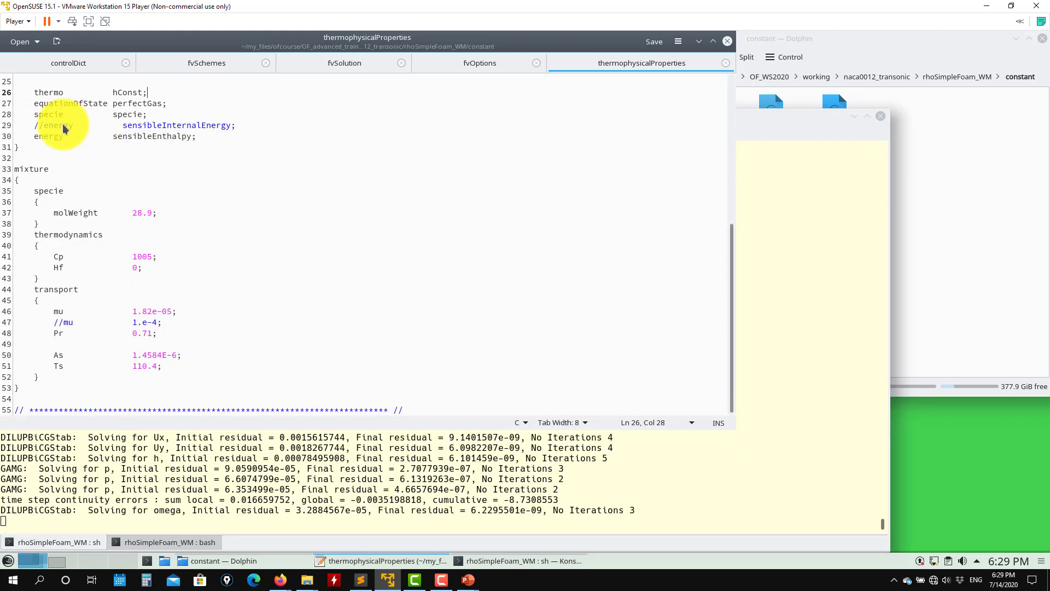
scroll(66, 129, "up", 3)
left_click(35, 139)
type("//transport       const;")
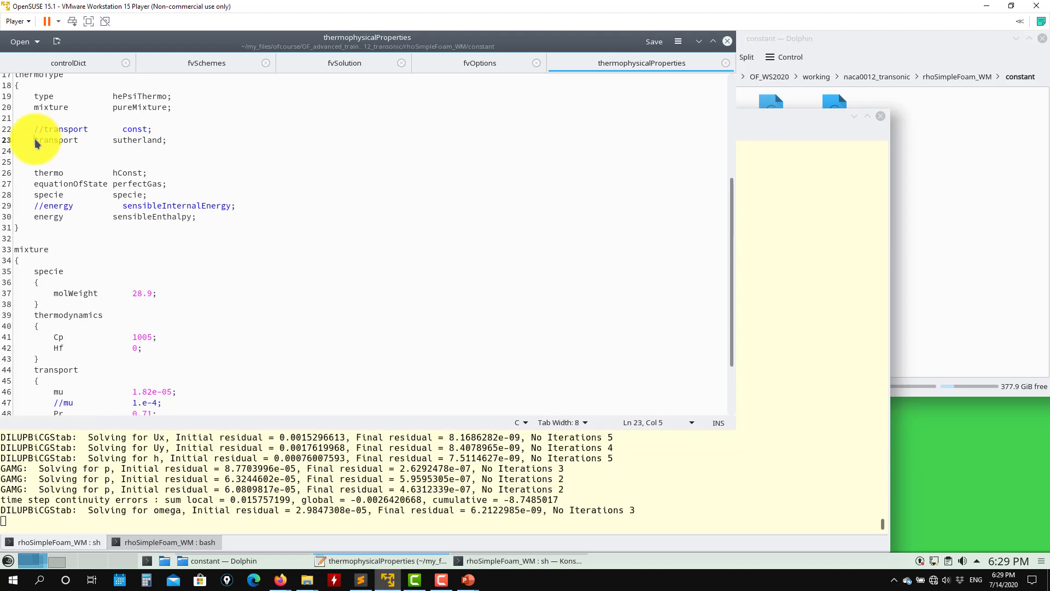
key("Up")
key("BackSpace")
key("BackSpace")
key("Down")
key("ctrl+s")
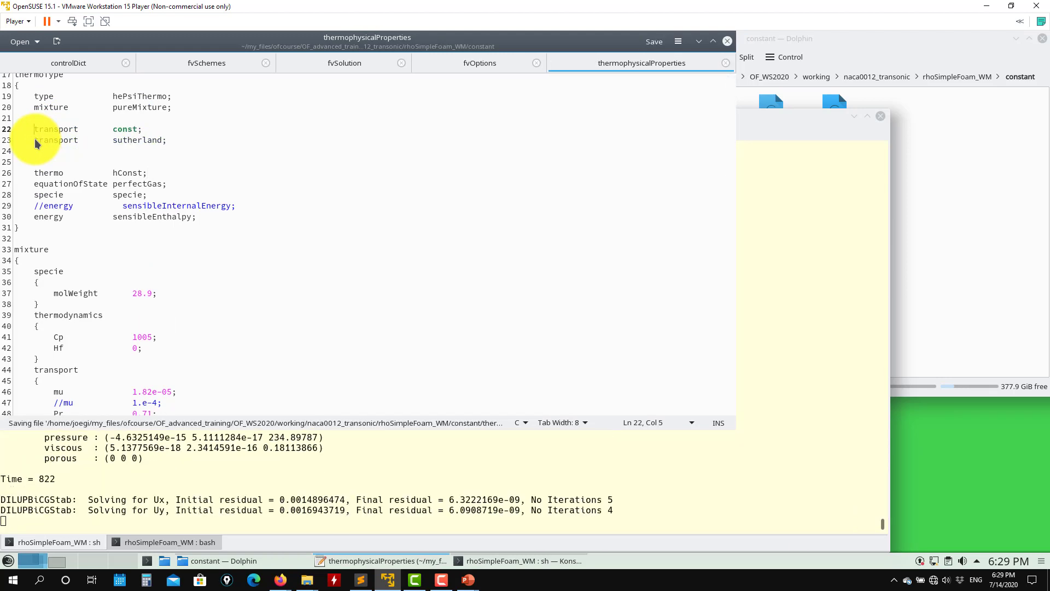
Comment out the const transport entry, keep the sutherland transport active, save the file and return to the solver output
key("BackSpace")
key("BackSpace")
key("Up")
type("//")
key("ctrl+s")
left_click(324, 505)
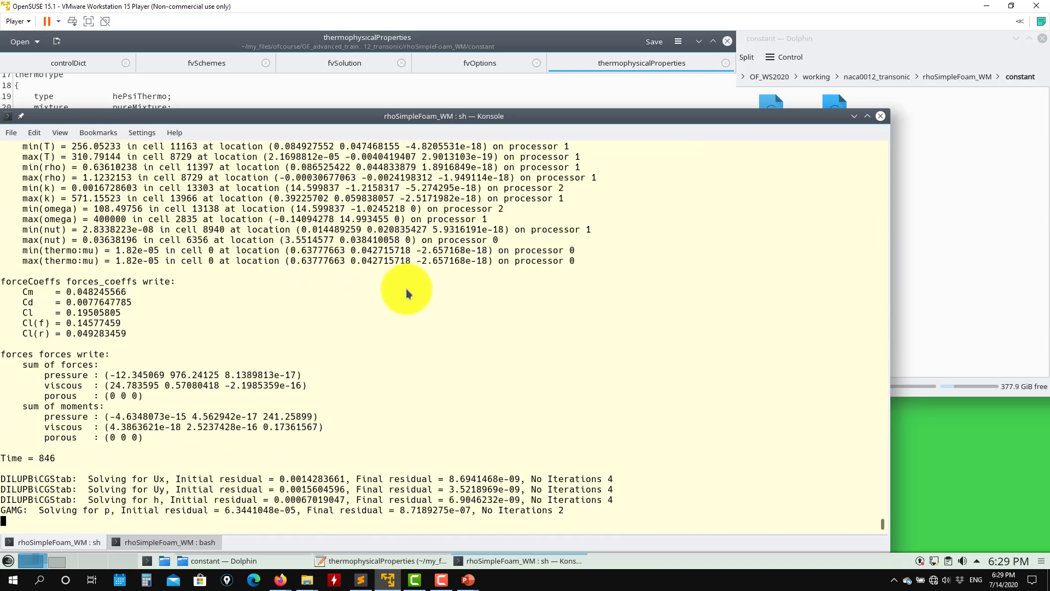
Highlight the thermophysicalProperties lines from the sutherland transport entry to the active mu entry and return to the solver output
left_click(326, 97)
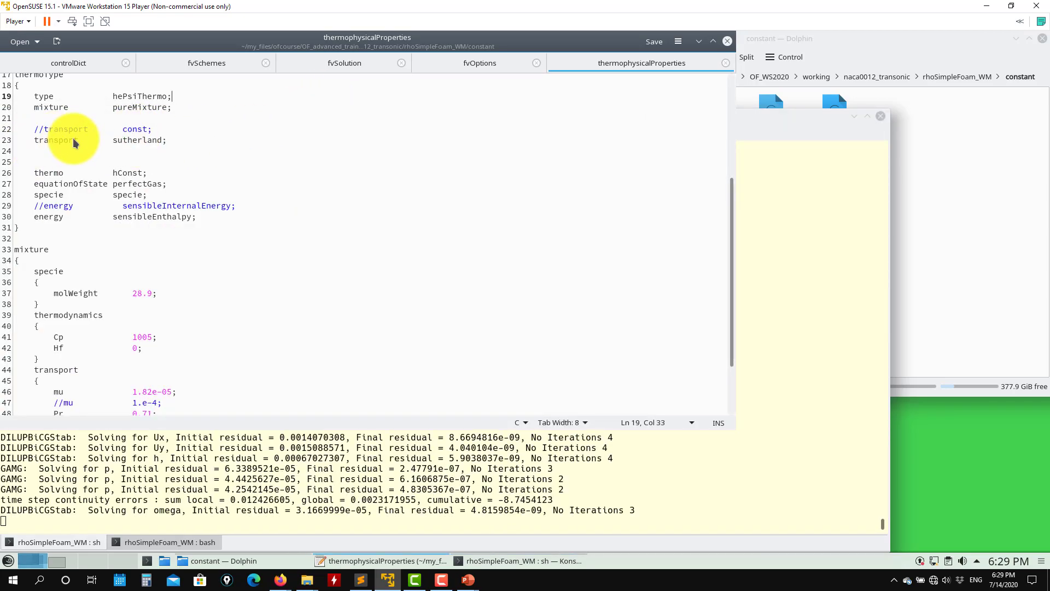
left_click_drag(175, 140, 391, 405)
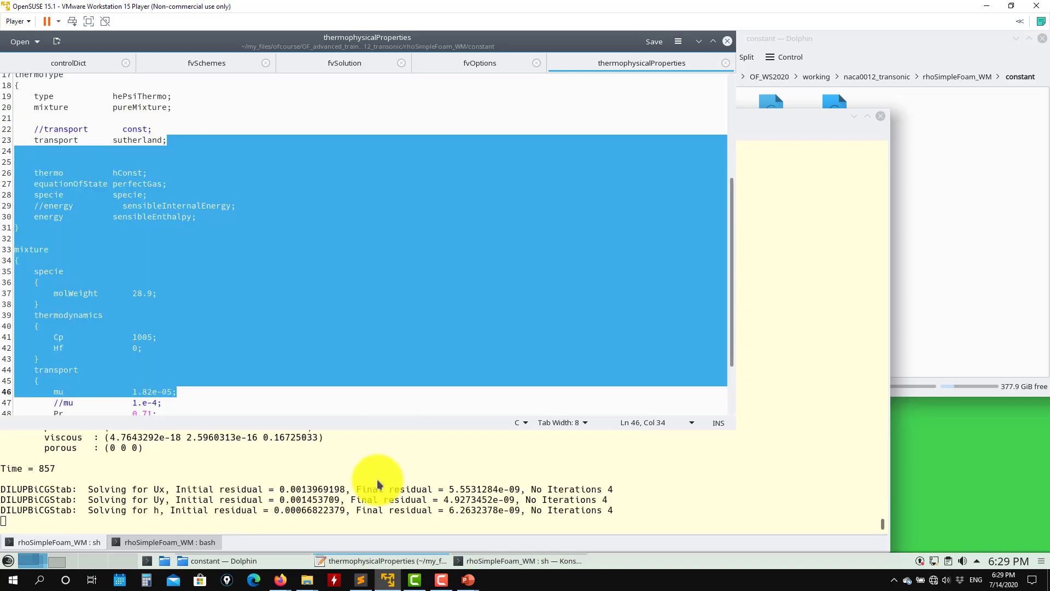
left_click(377, 480)
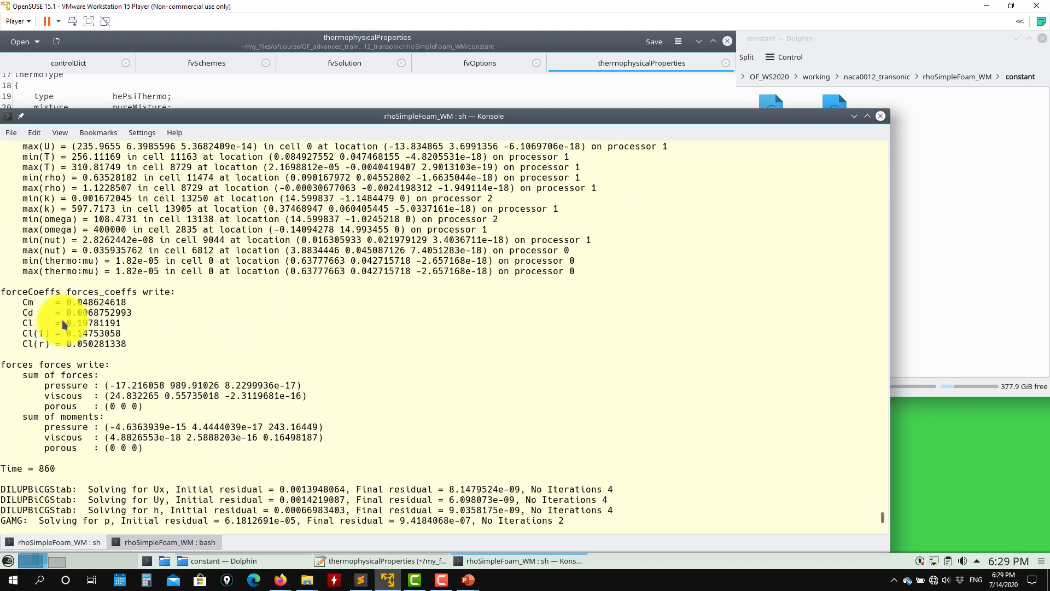
Compare the solver's force coefficients with the experimental drag and lift tables on the wolfdynamics validation page in Firefox
left_click_drag(133, 329, 82, 304)
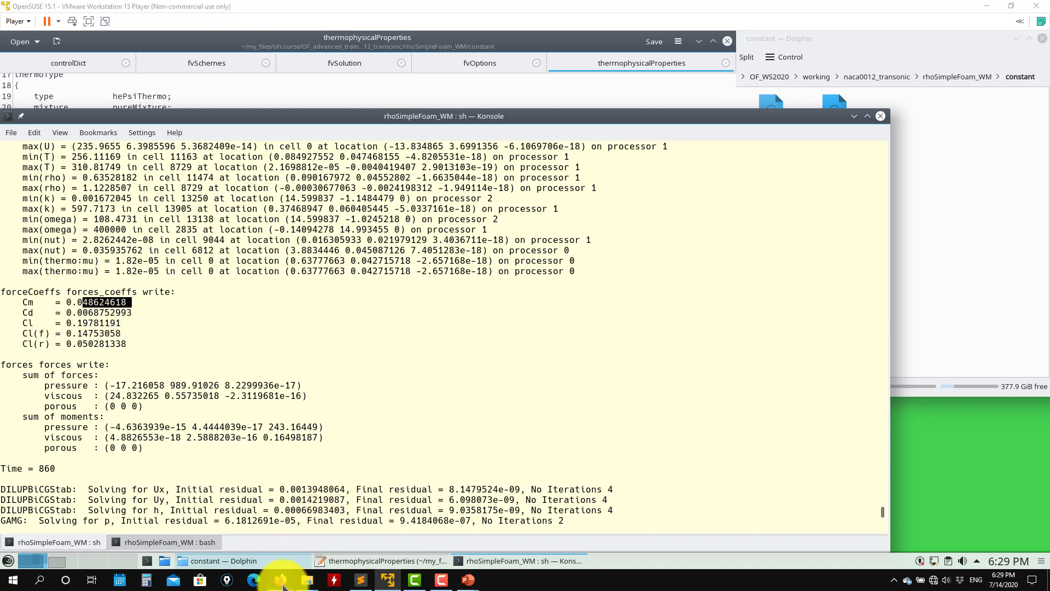
mouse_move(283, 586)
left_click(351, 544)
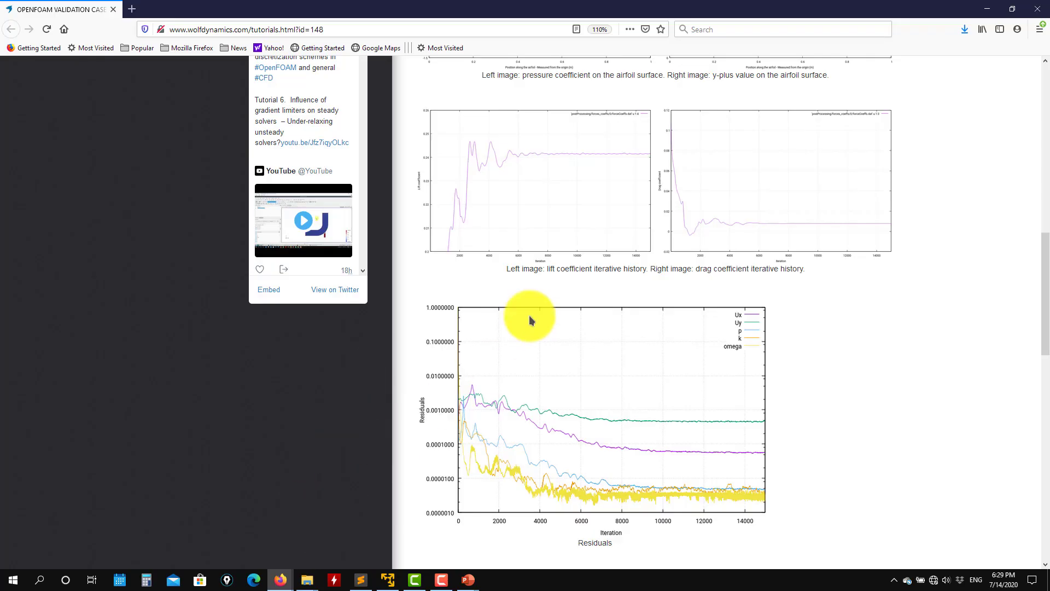
scroll(534, 306, "up", 10)
scroll(538, 277, "down", 14)
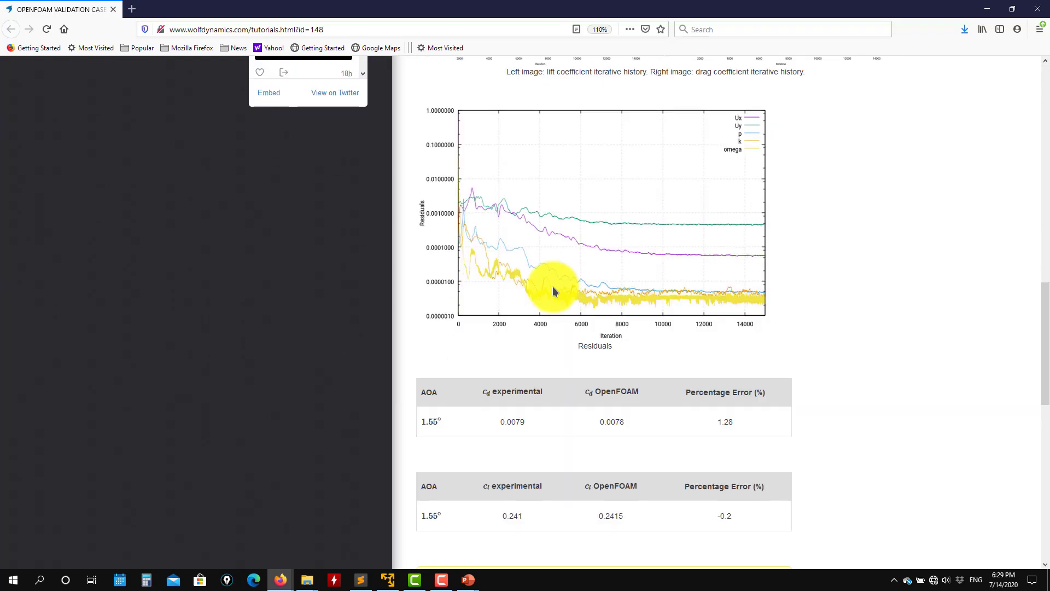
scroll(554, 290, "down", 7)
scroll(556, 283, "up", 3)
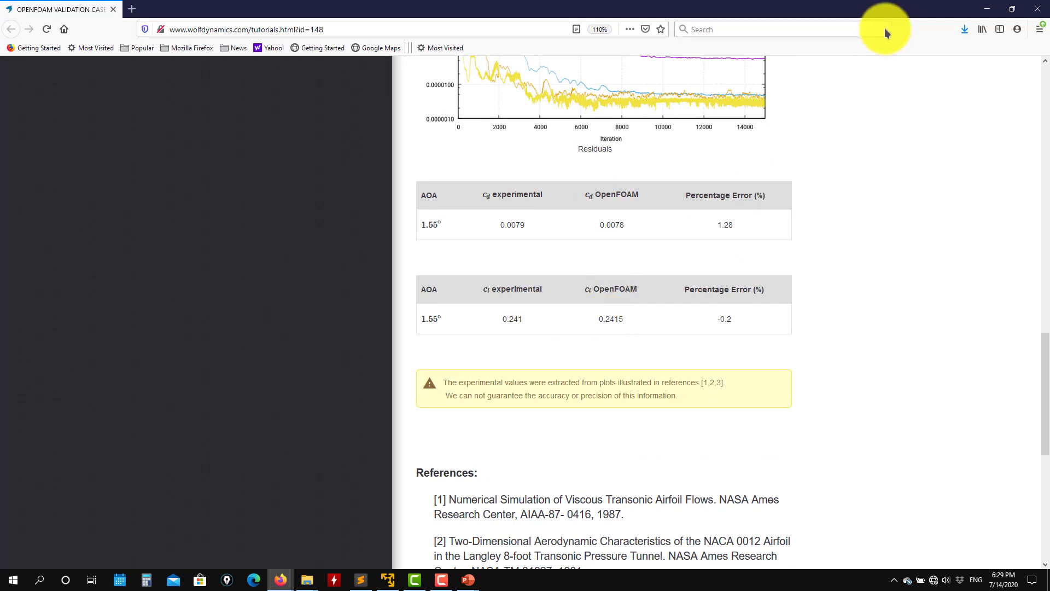
left_click(987, 9)
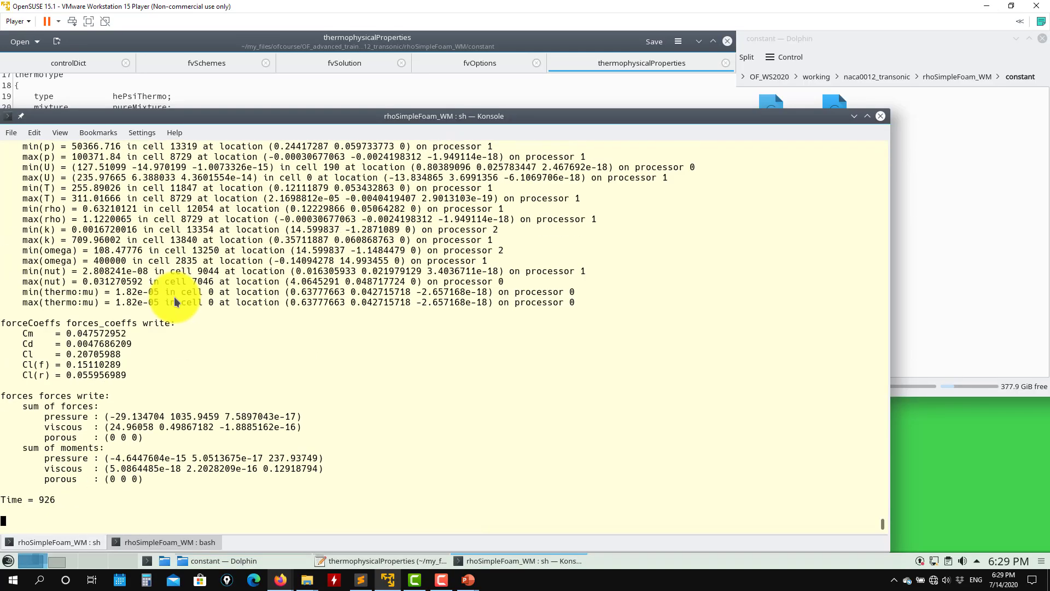
scroll(174, 297, "up", 4)
scroll(175, 284, "down", 2)
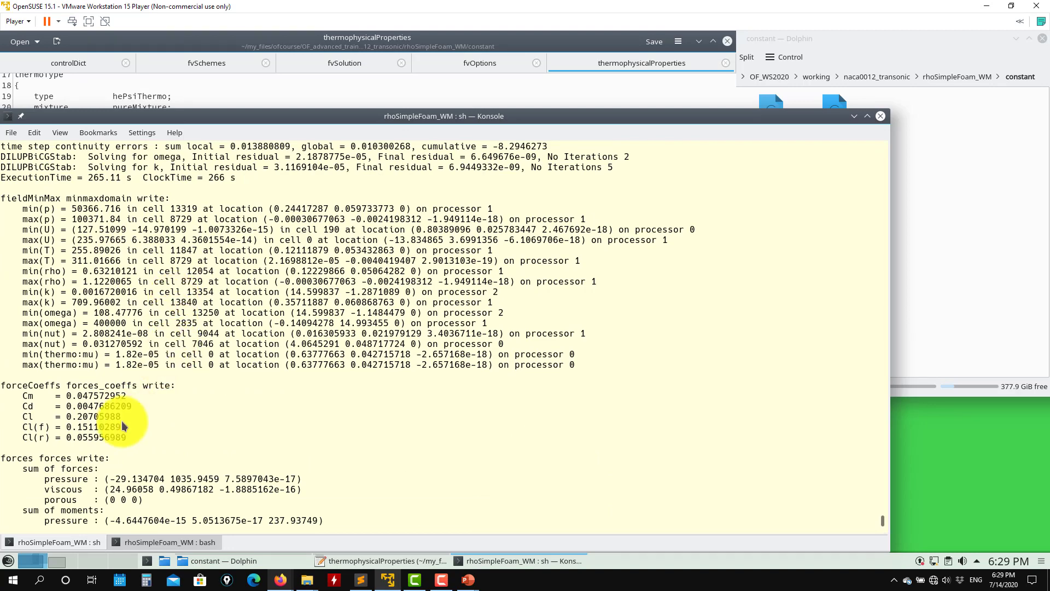
scroll(96, 414, "down", 2)
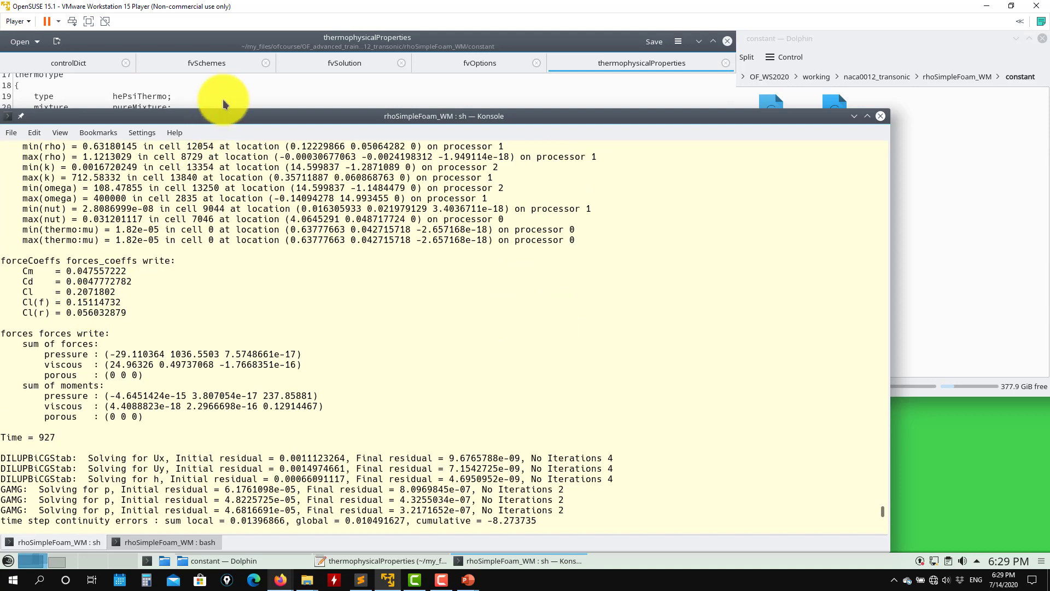
In fvSolution's relaxationFactors, enclose the active fields and equations blocks in /* */ to comment them out
left_click(224, 98)
scroll(186, 214, "down", 3)
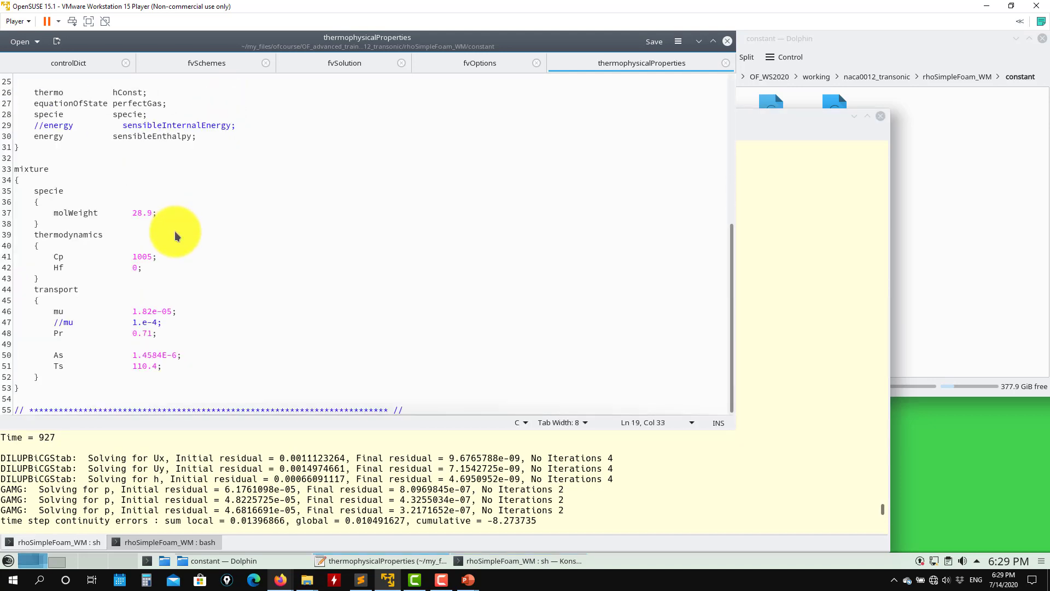
left_click(303, 64)
scroll(188, 300, "down", 6)
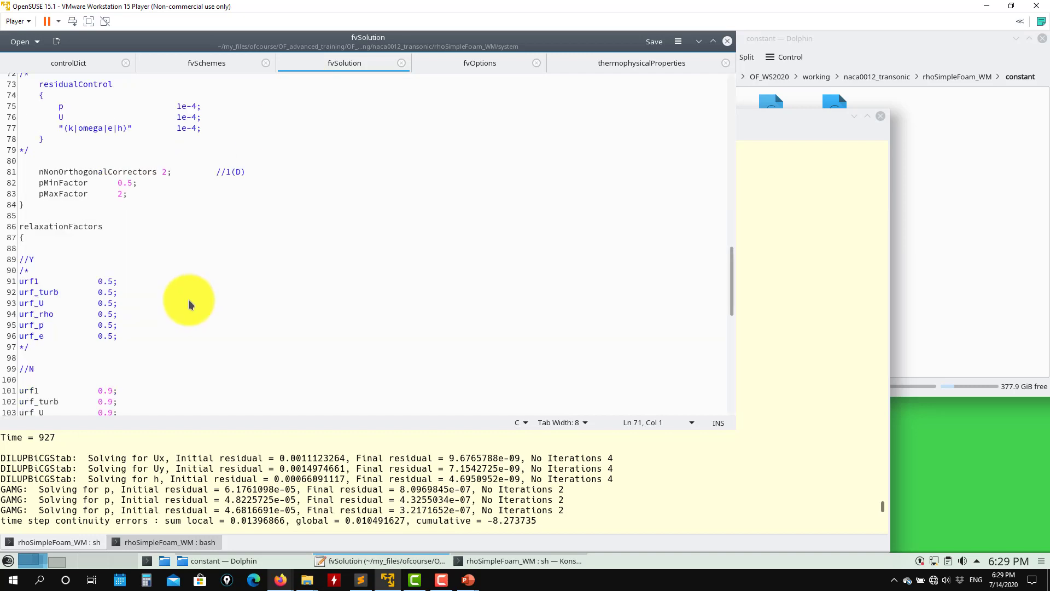
scroll(188, 300, "down", 3)
scroll(188, 300, "up", 2)
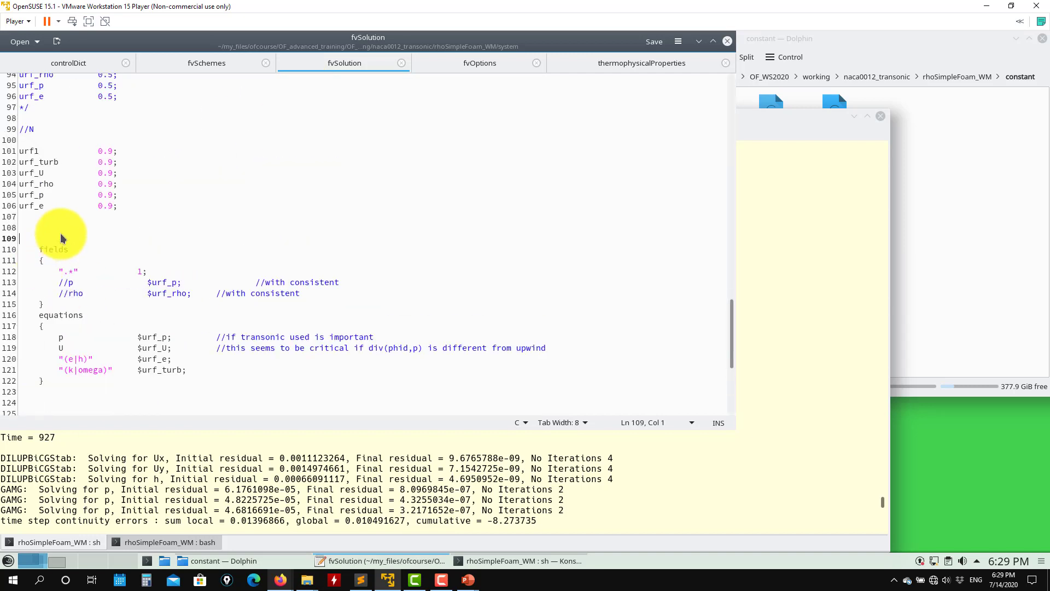
type("/*")
key("Down")
key("Down")
key("Down")
key("Down")
key("Down")
key("Down")
key("Down")
key("Down")
key("Down")
key("Down")
key("Down")
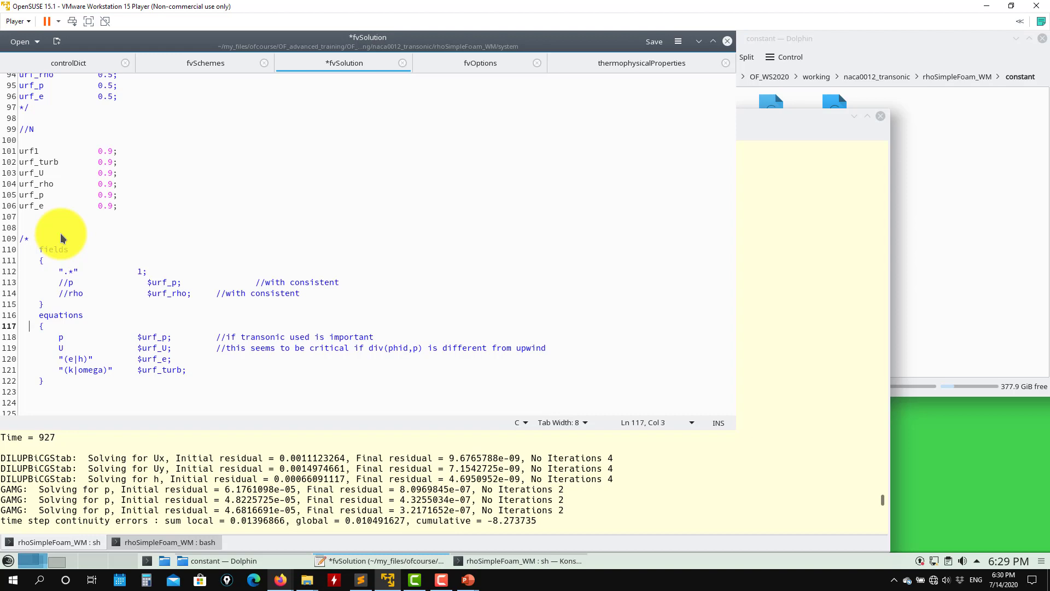
type("*/")
Return to the solver output and examine the residuals, fieldMinMax values and force coefficients of the latest iterations
left_click(213, 498)
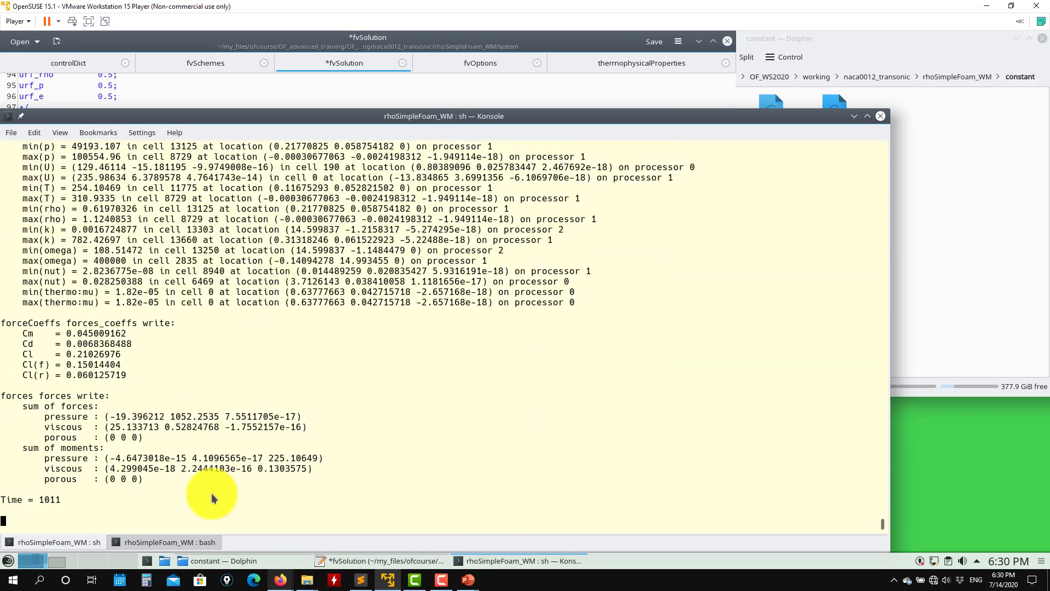
scroll(254, 447, "up", 2)
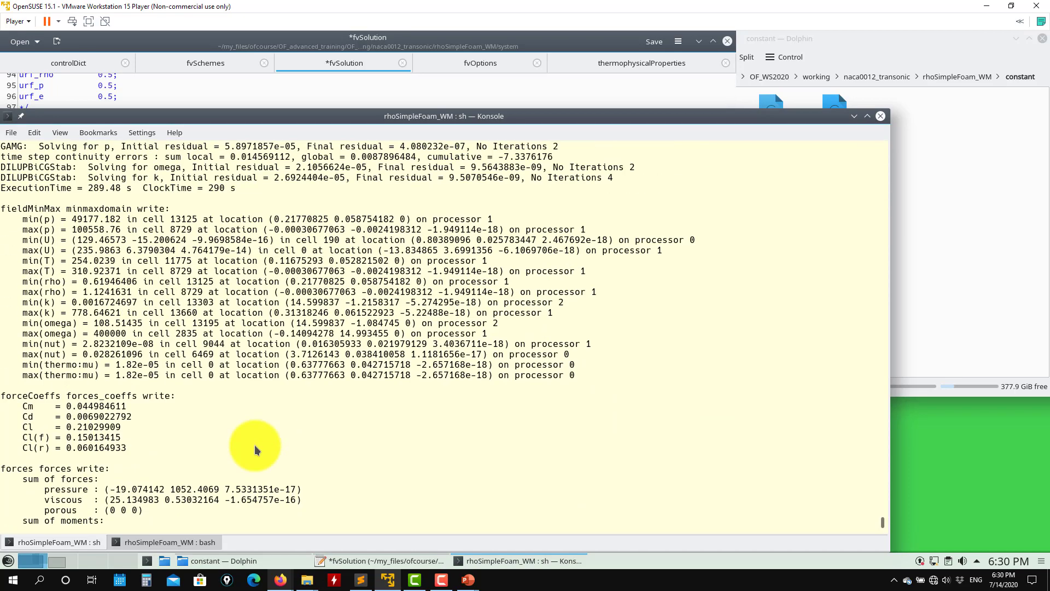
scroll(255, 449, "up", 3)
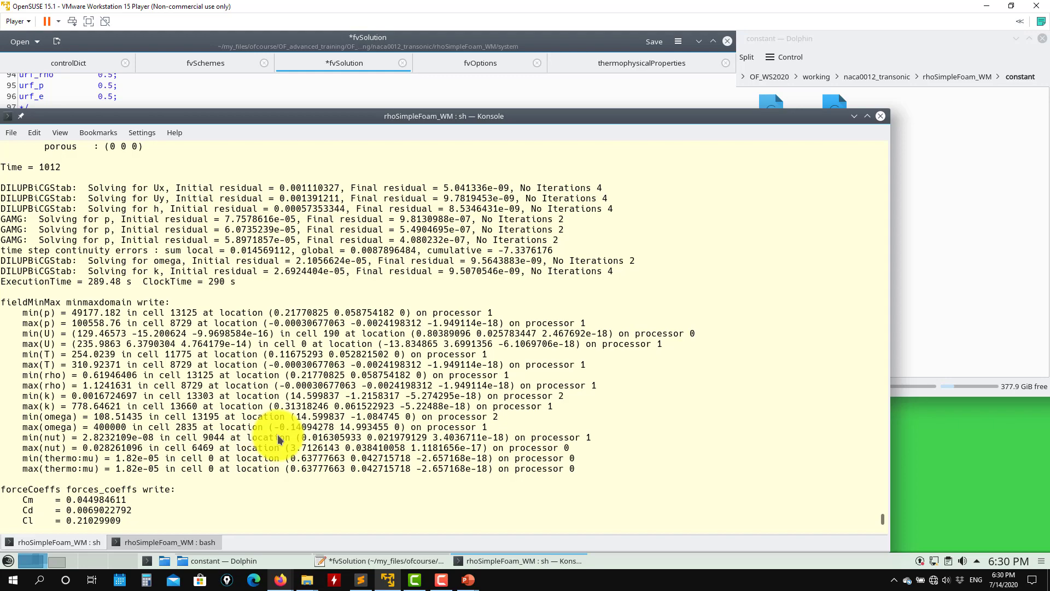
scroll(241, 438, "down", 10)
scroll(249, 339, "up", 4)
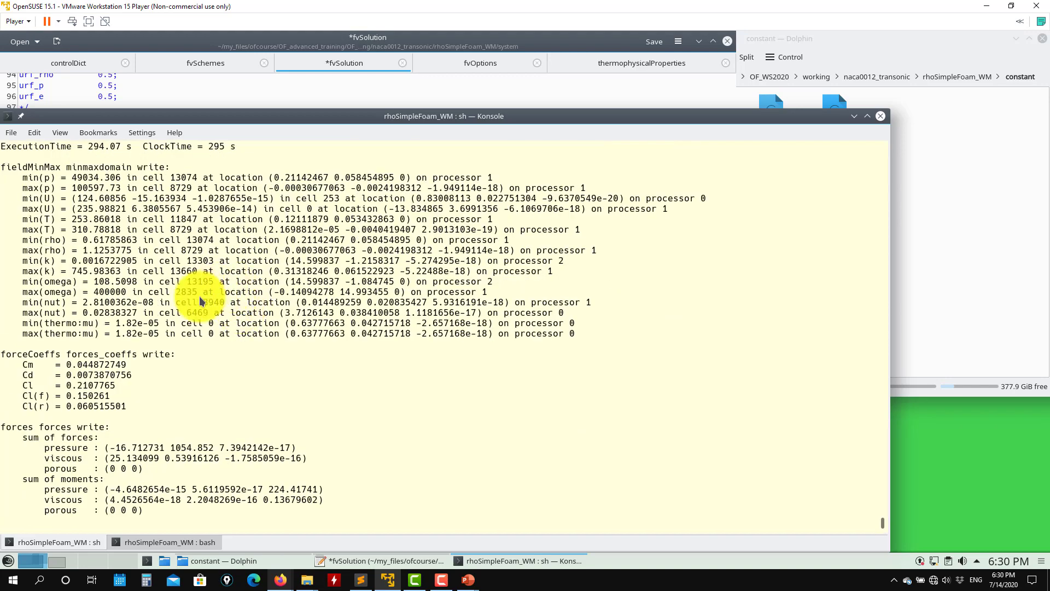
scroll(164, 311, "up", 1)
scroll(169, 310, "down", 17)
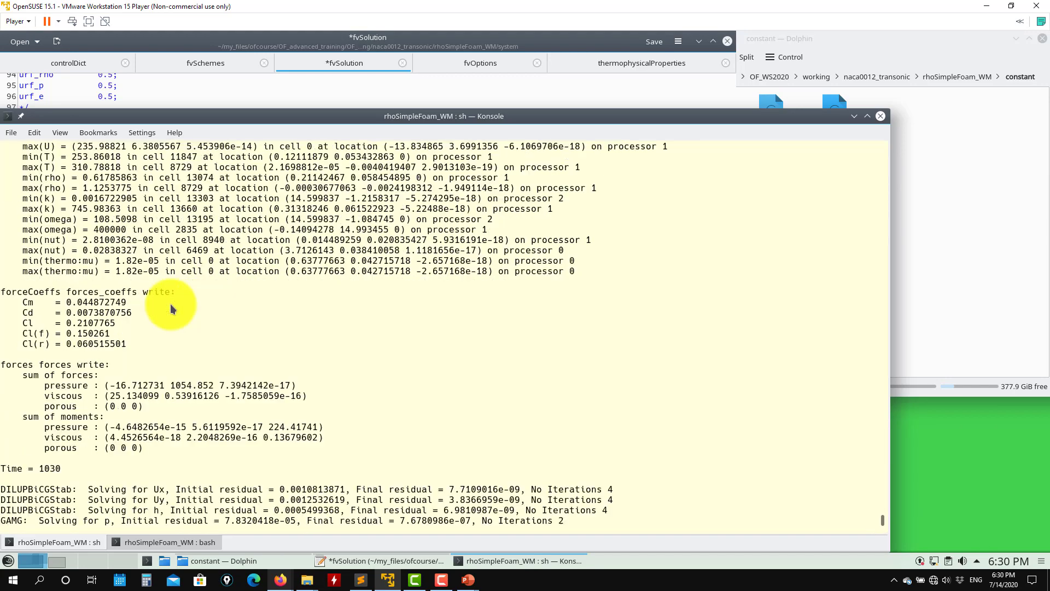
scroll(173, 309, "down", 10)
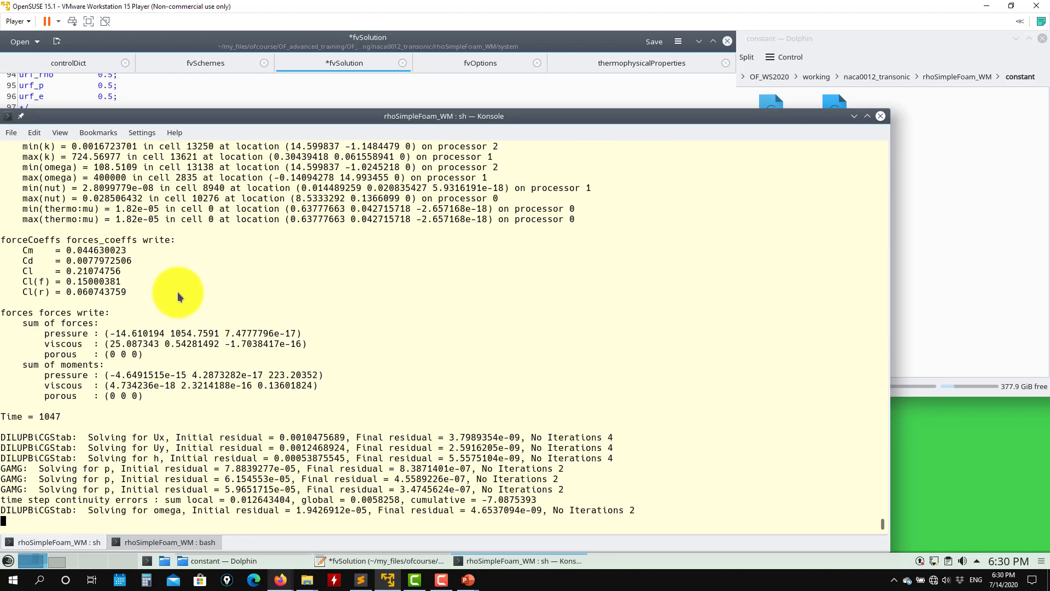
Add blank lines below the commented-out relaxation blocks in fvSolution, save the file and return to the solver output
left_click(206, 106)
scroll(85, 338, "down", 5)
triple_click(77, 255)
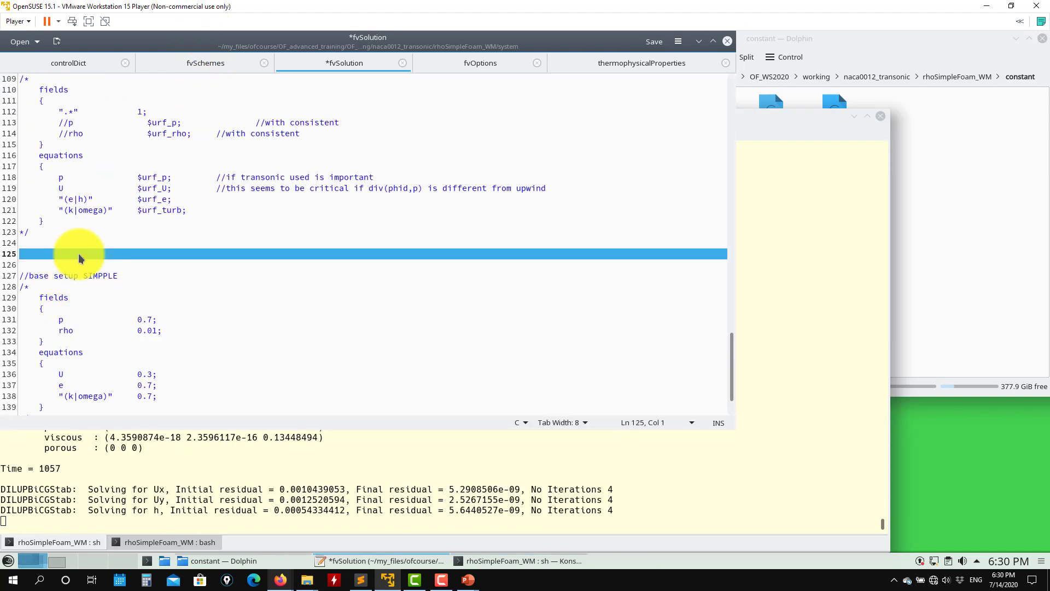
key("Return")
key("Return")
key("Return")
key("Return")
key("ctrl+s")
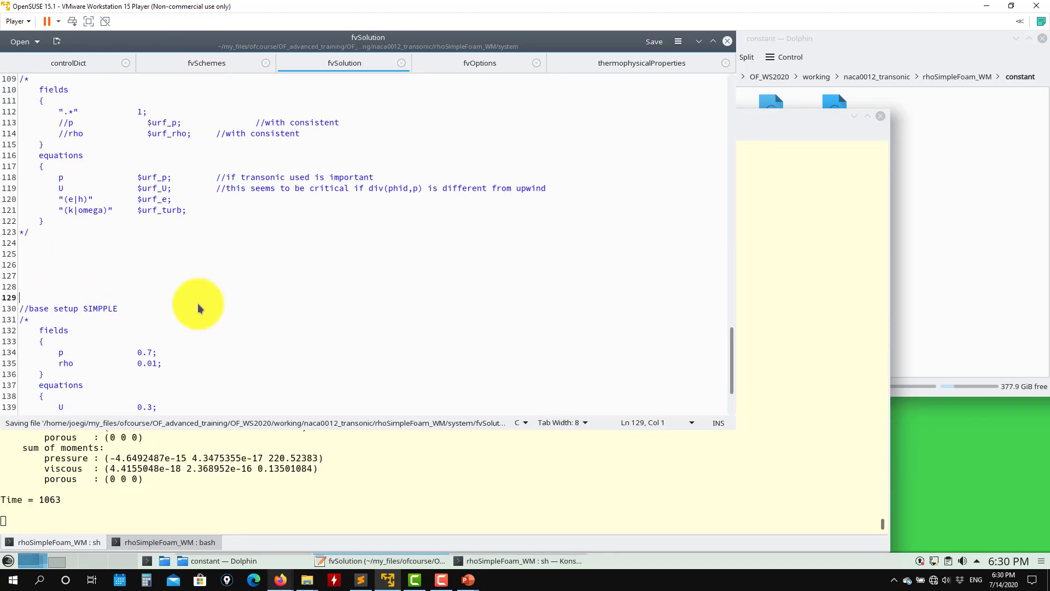
left_click_drag(206, 434, 229, 446)
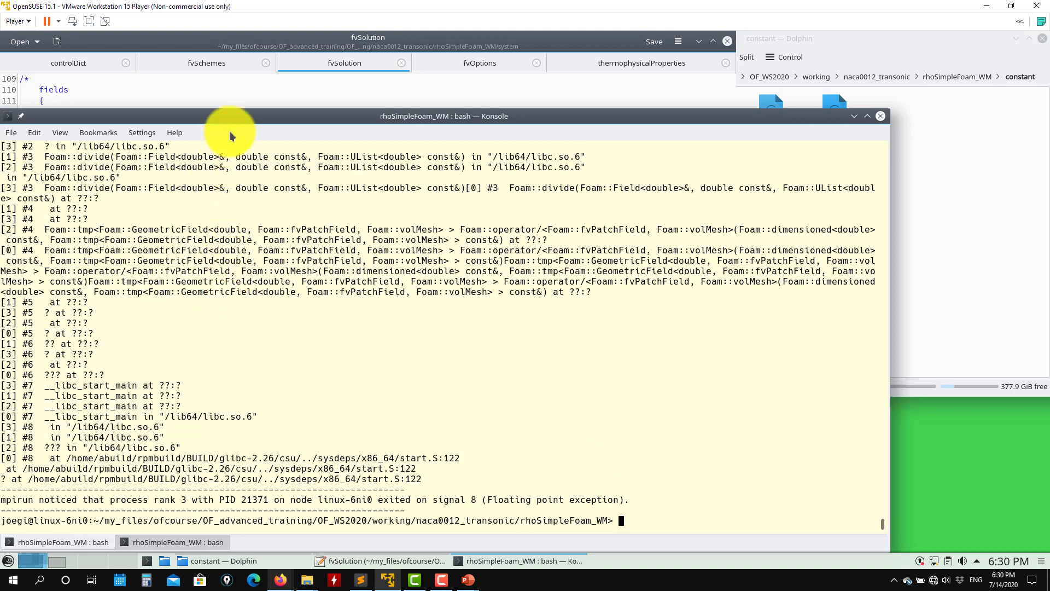
Remove the /* and */ markers around the fields and equations blocks in fvSolution, save the file and return to the terminal
left_click(232, 93)
scroll(189, 195, "up", 4)
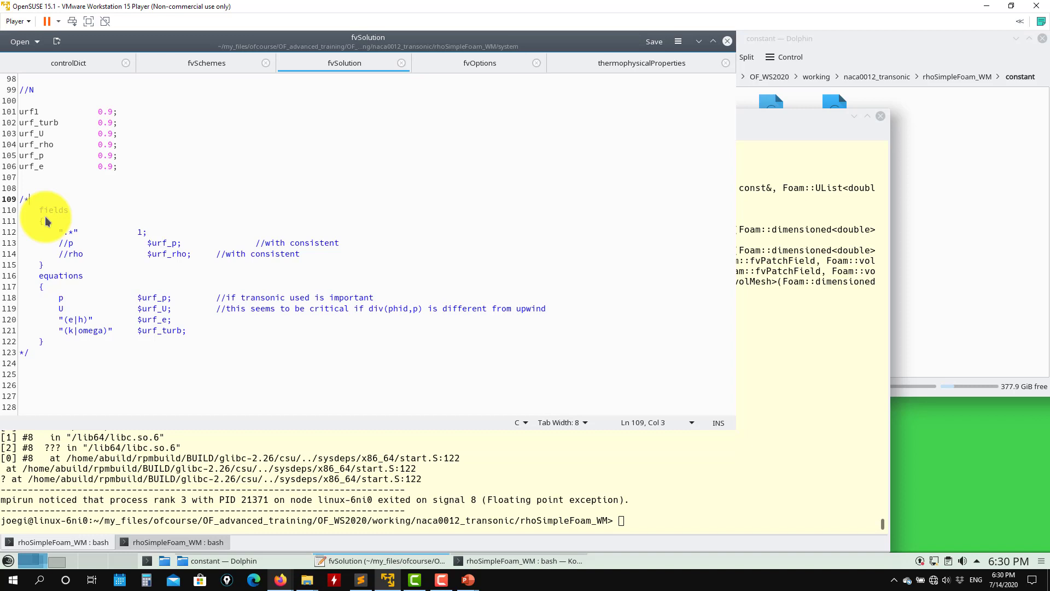
key("BackSpace")
key("BackSpace")
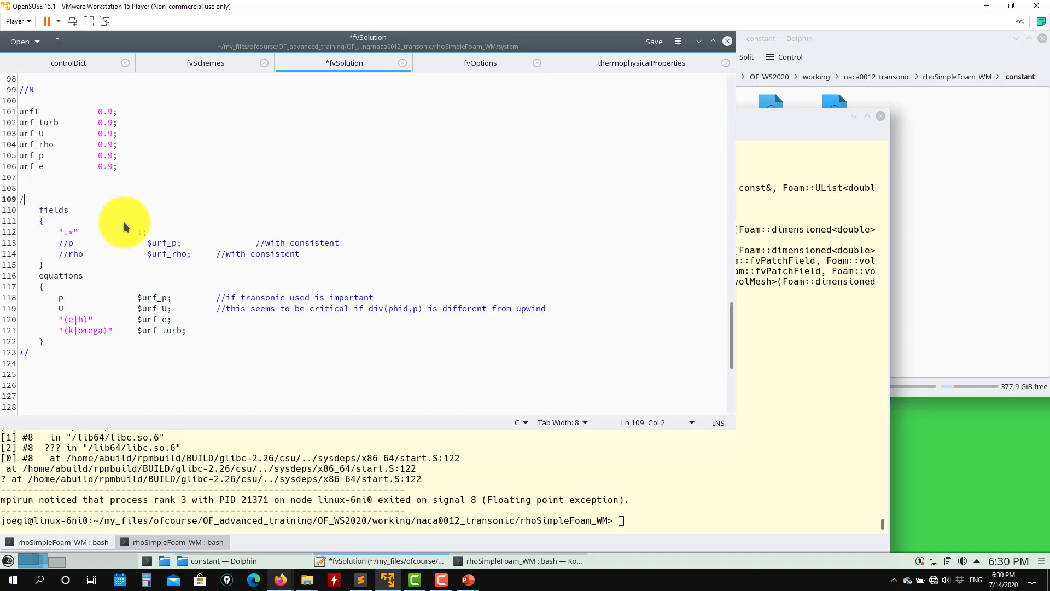
left_click(37, 355)
key("BackSpace")
key("BackSpace")
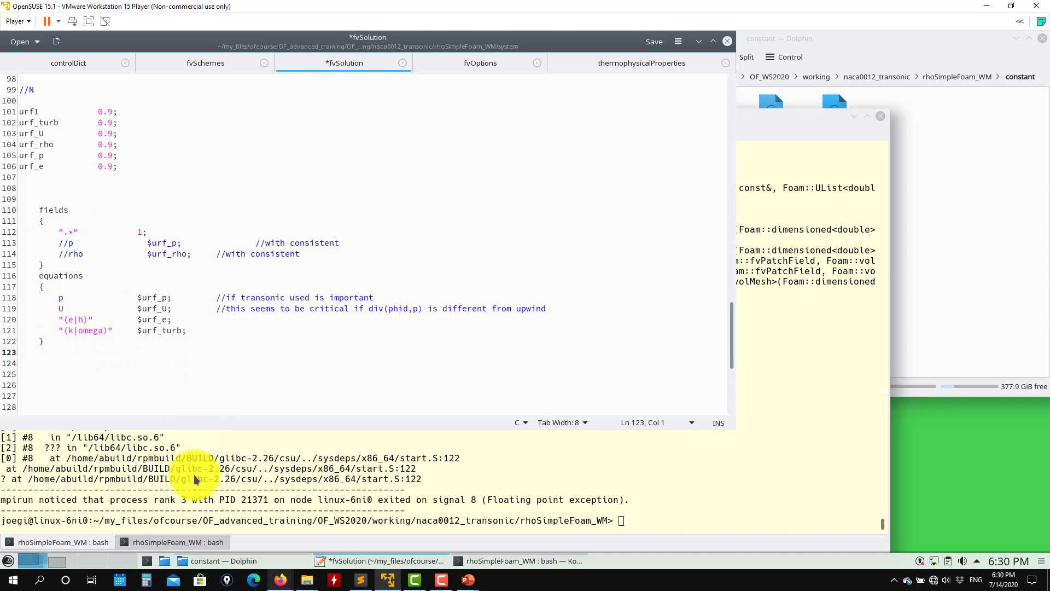
key("ctrl+s")
left_click(211, 487)
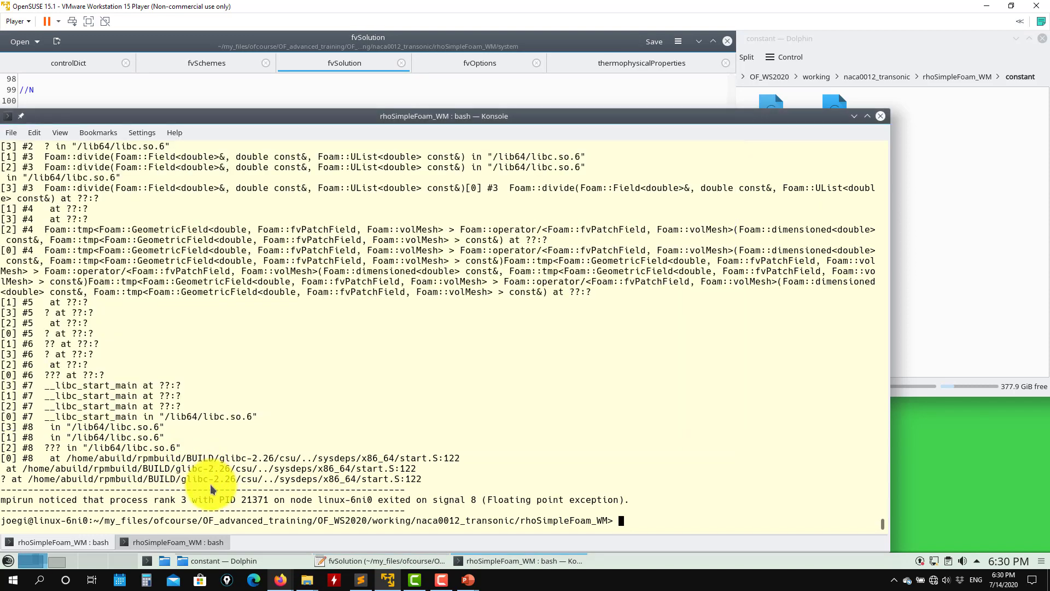
List the case directory and print the contents of run_all.sh in the terminal
type("ls")
key("Return")
type("c")
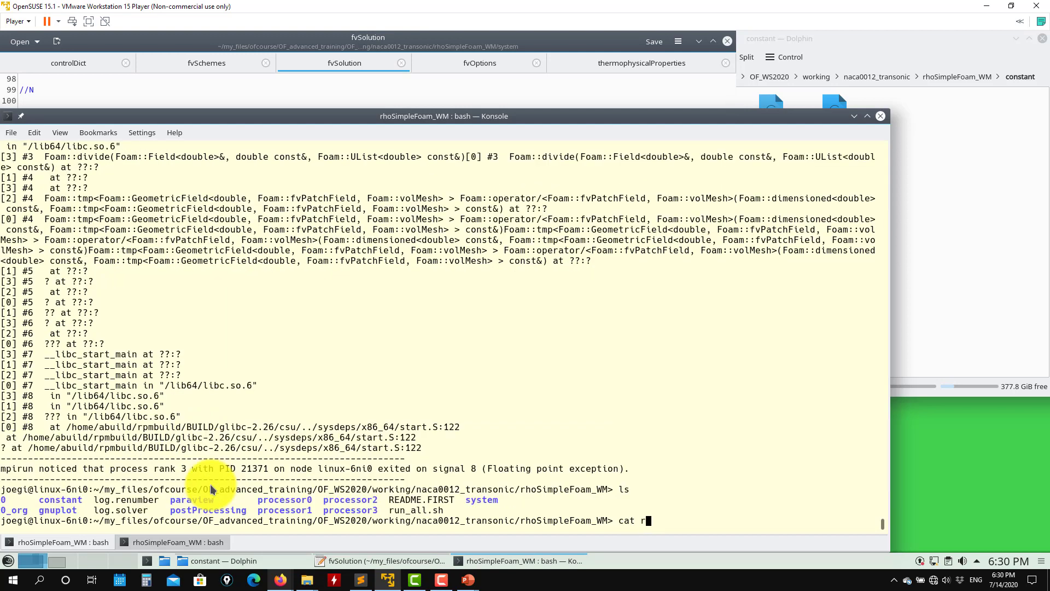
type("at r")
key("Tab")
key("Return")
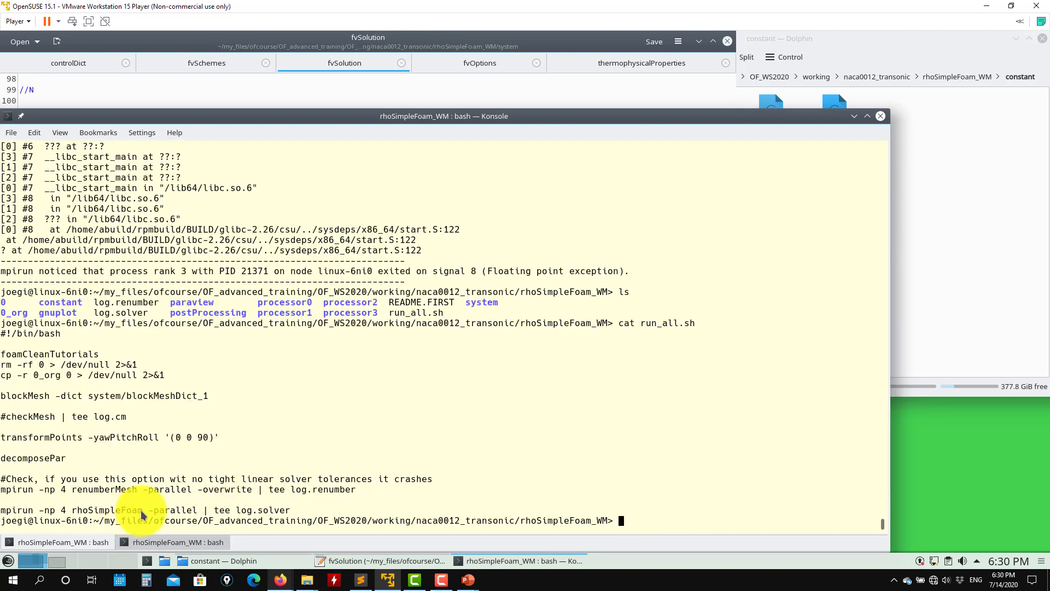
Restart the solver with mpirun -np 4 rhoSimpleFoam -parallel | tee log.solver, copied from the script, and view its first output
triple_click(143, 510)
middle_click(362, 366)
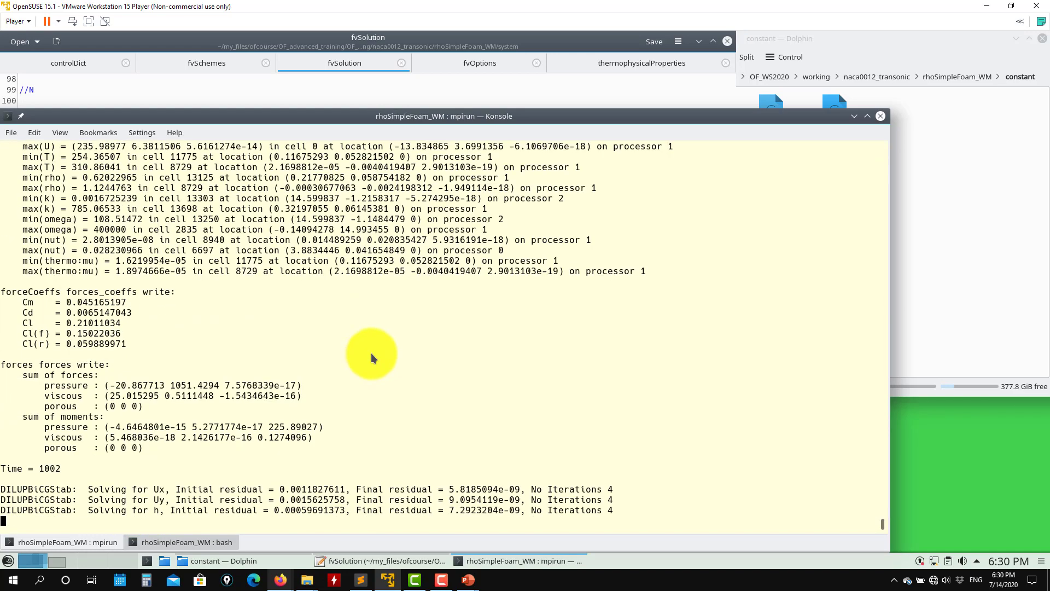
scroll(354, 359, "up", 3)
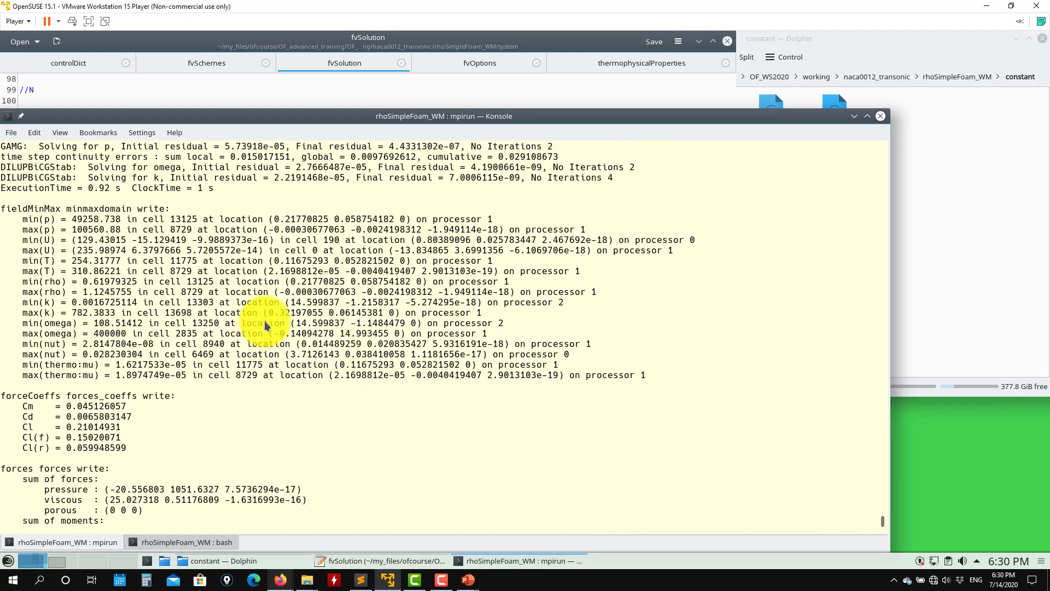
Examine the running solver output, the SIMPLE settings in fvSolution and the divSchemes block in fvSchemes
left_click_drag(191, 376, 1, 368)
scroll(281, 418, "down", 4)
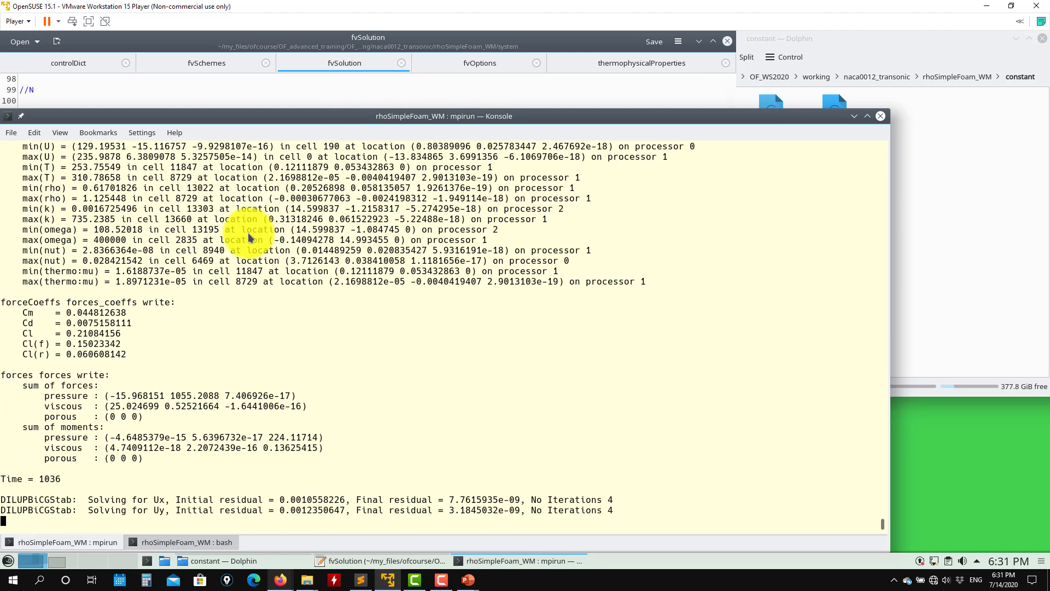
key("alt+Tab")
left_click(284, 484)
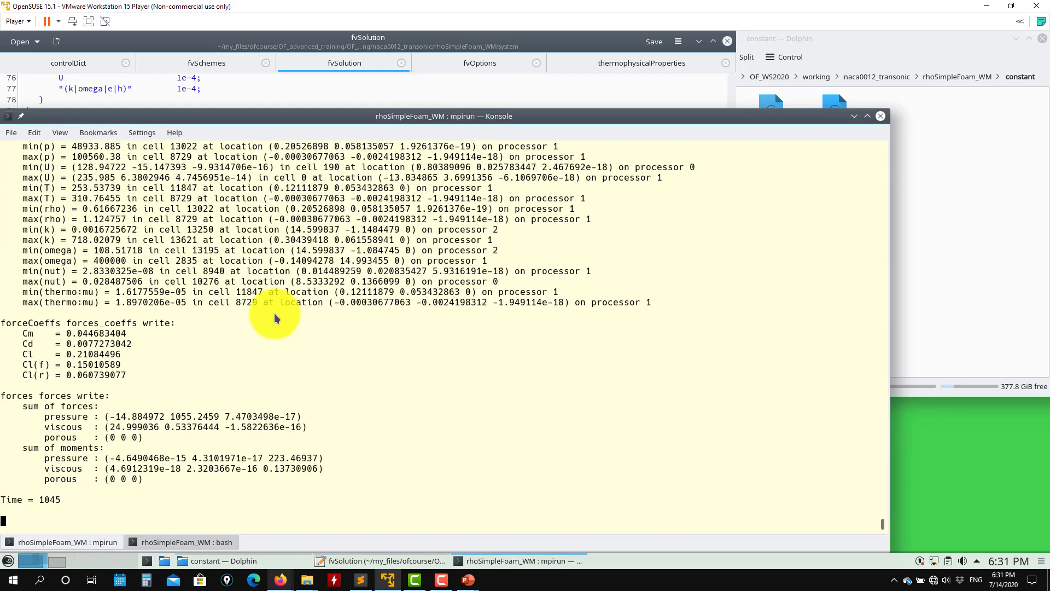
left_click(258, 89)
scroll(132, 155, "up", 10)
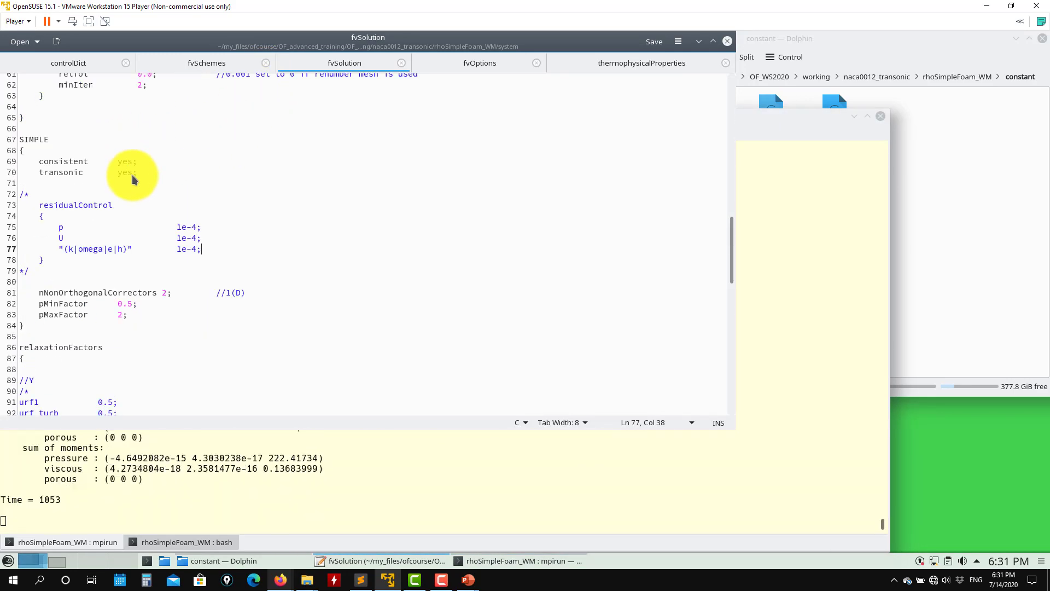
left_click(230, 65)
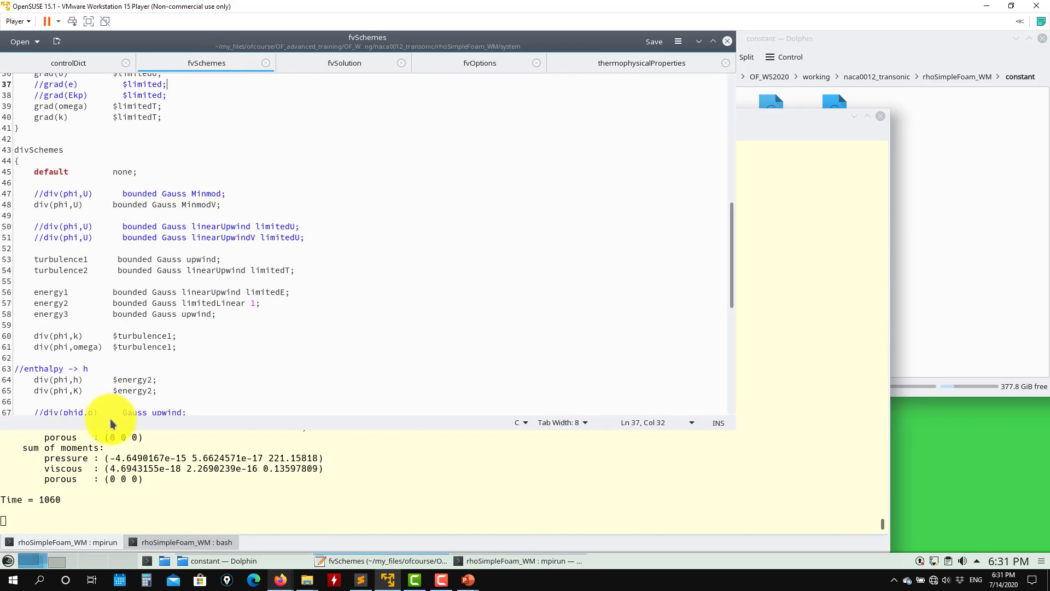
scroll(201, 229, "down", 5)
scroll(224, 219, "up", 3)
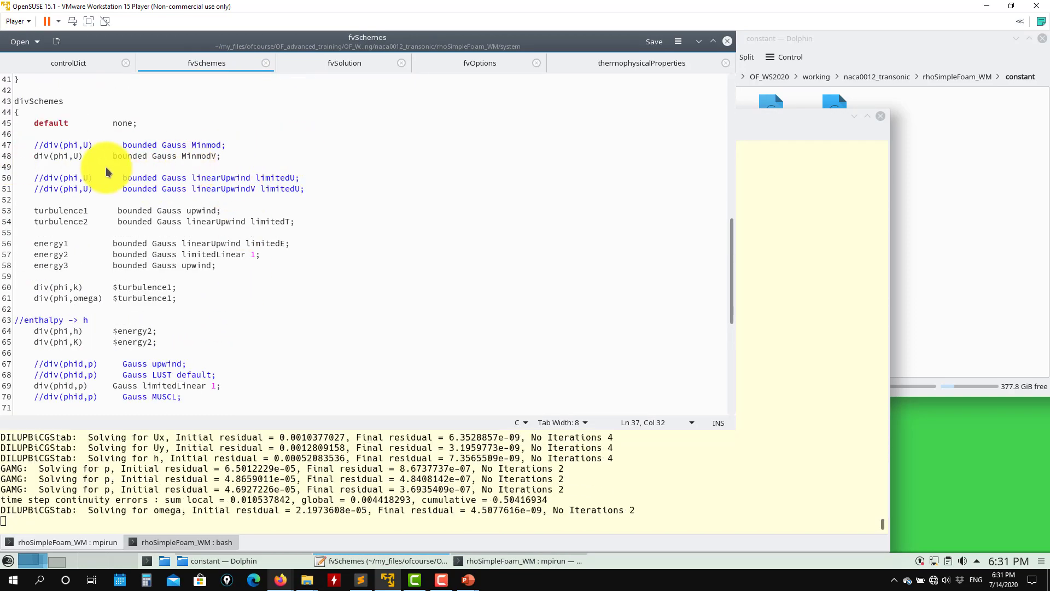
Stop the running rhoSimpleFoam solver in the terminal and list the case directory
left_click(315, 437)
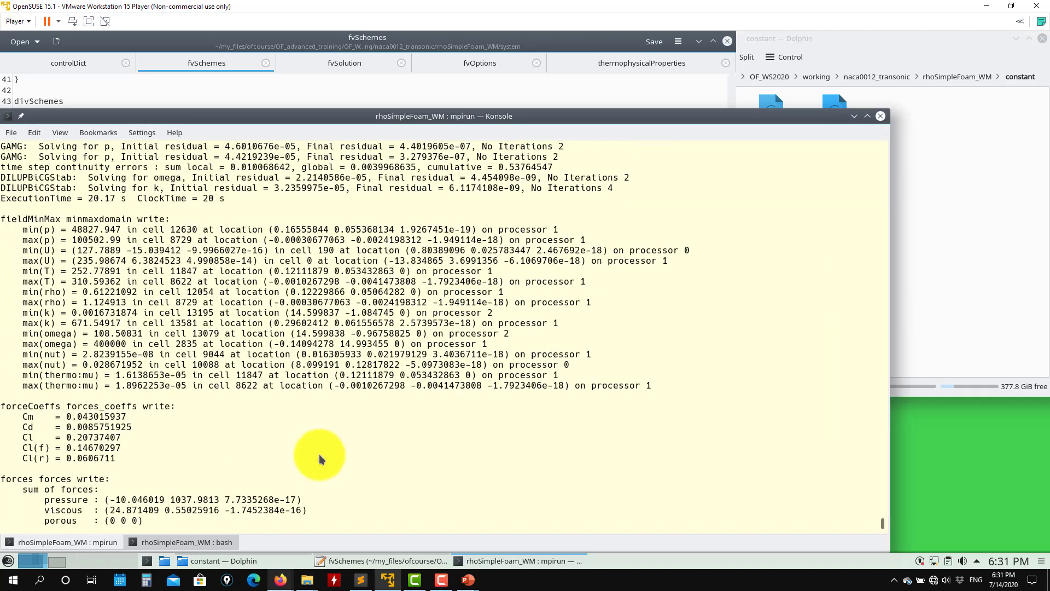
scroll(320, 455, "up", 2)
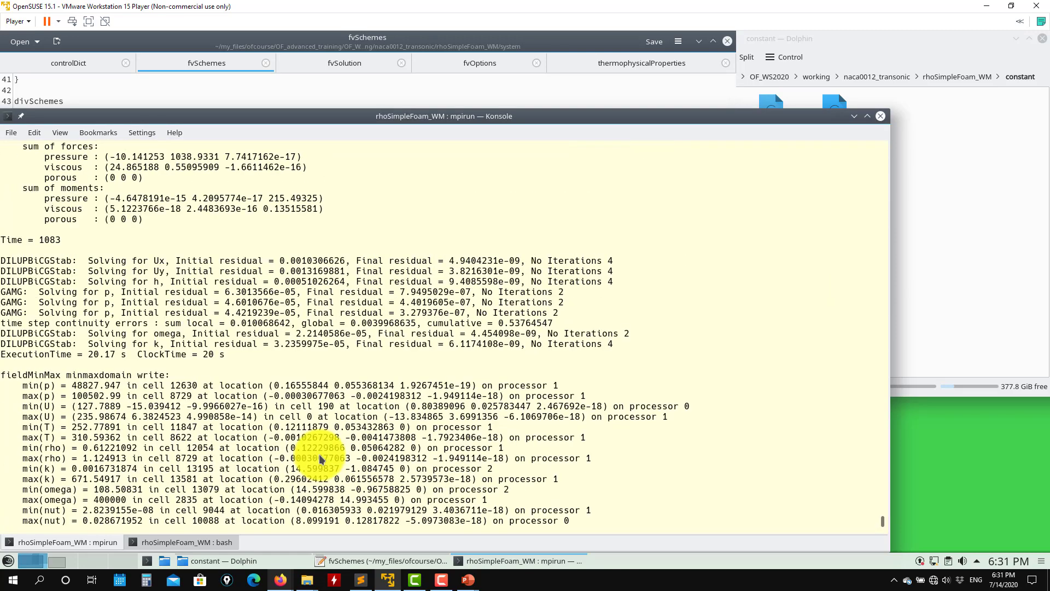
key("ctrl+c")
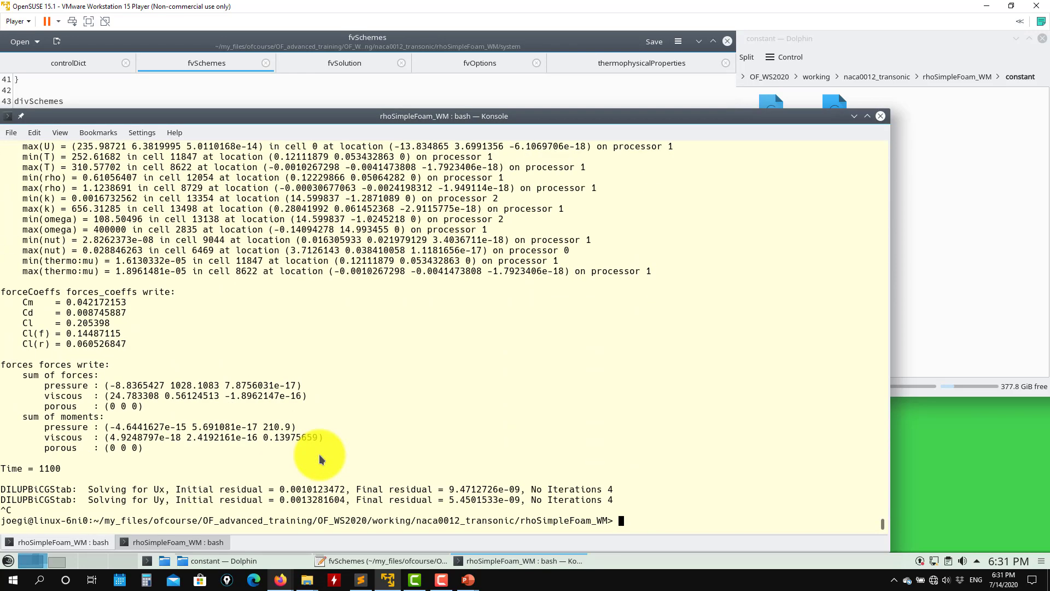
type("ls")
key("Return")
type("paraFoam")
key("Return")
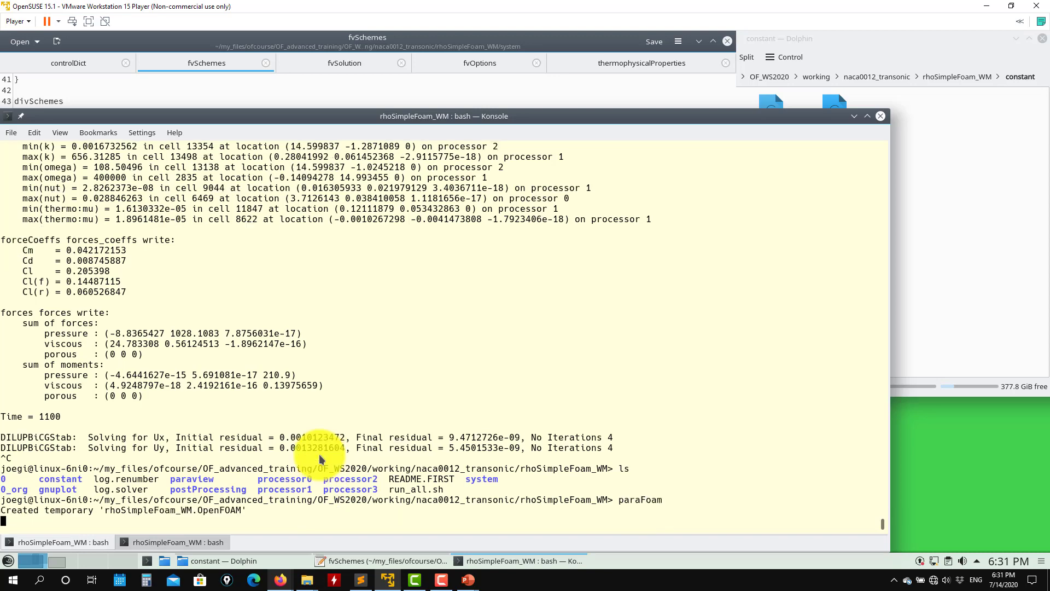
key("ctrl+c")
key("ctrl+c")
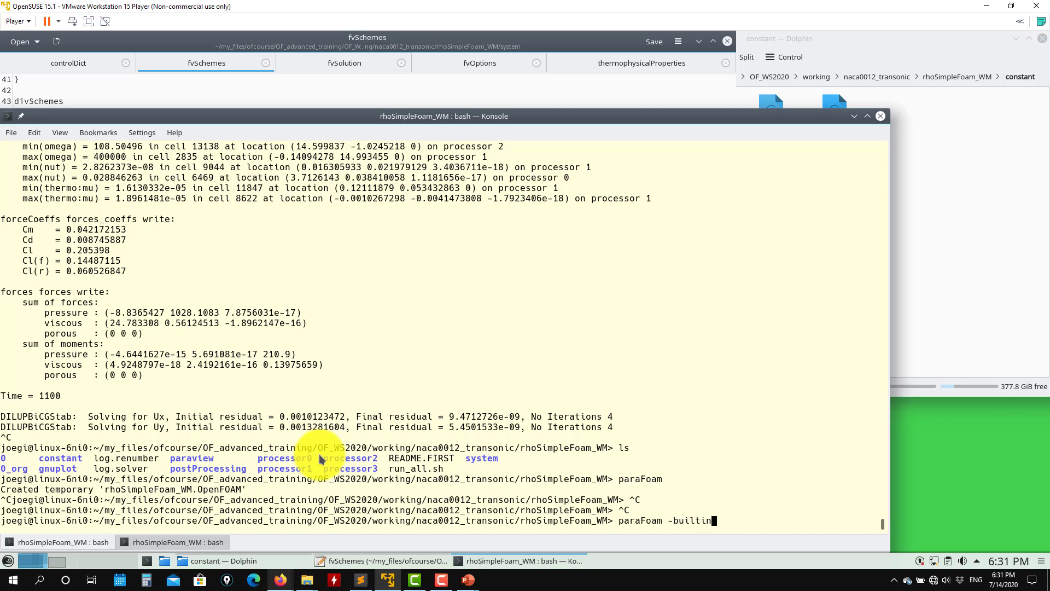
Open the rhoSimpleFoam_WM case in ParaView with paraFoam -builtin and load it with the case type set to Decomposed Case
key("Return")
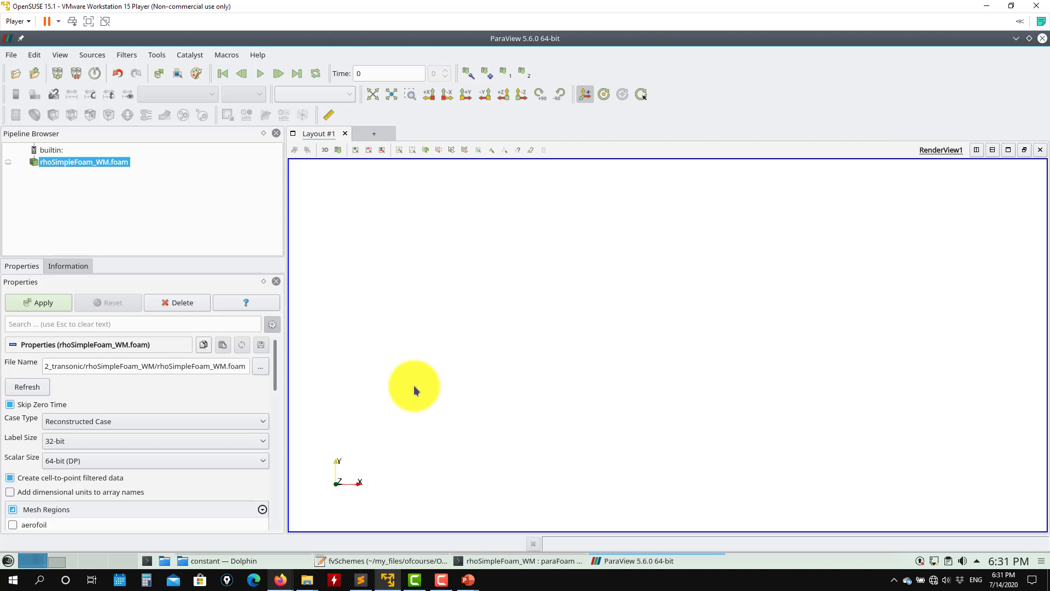
left_click(42, 304)
left_click(203, 95)
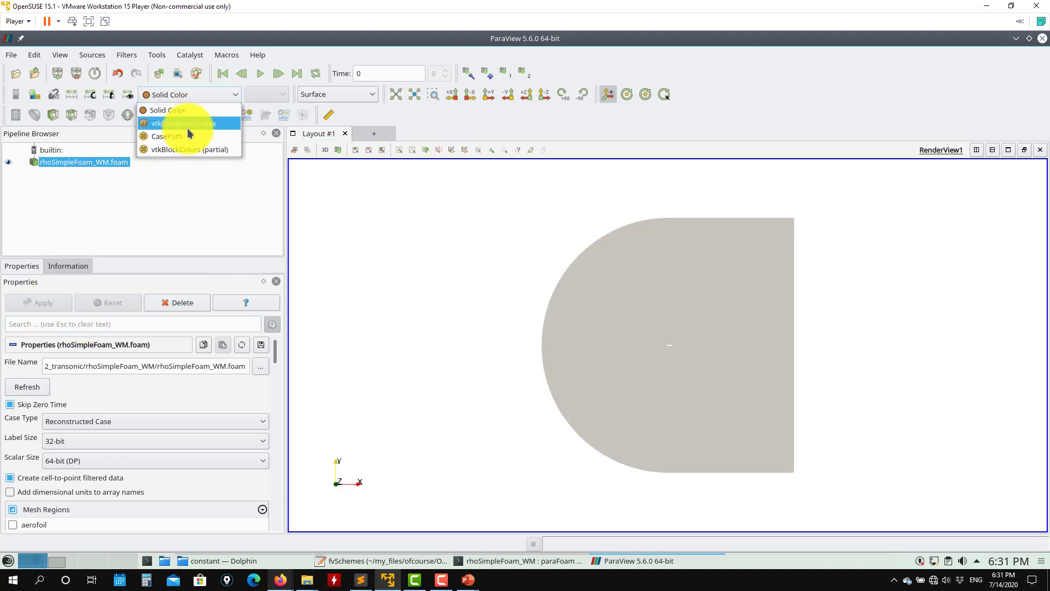
left_click(375, 258)
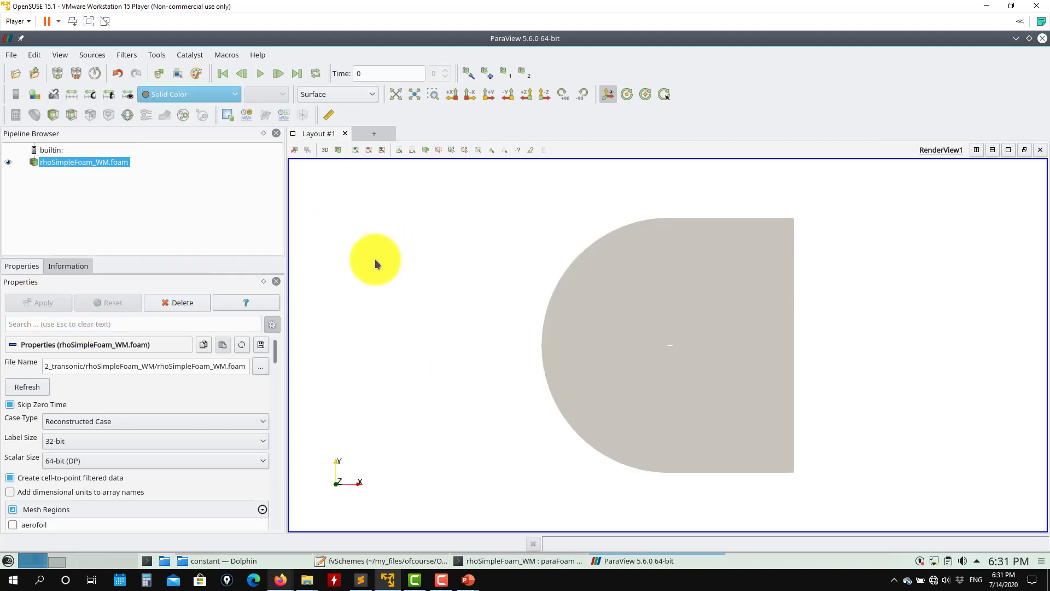
left_click(129, 419)
left_click(66, 434)
left_click(42, 302)
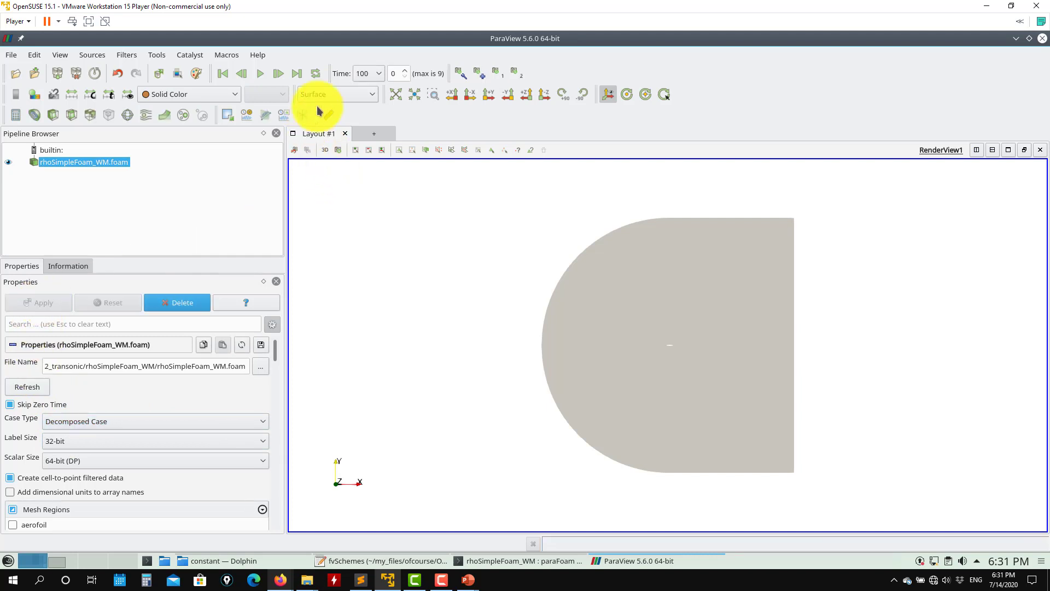
Color the domain by the Ma point field and view the flow close to the aerofoil
left_click(234, 94)
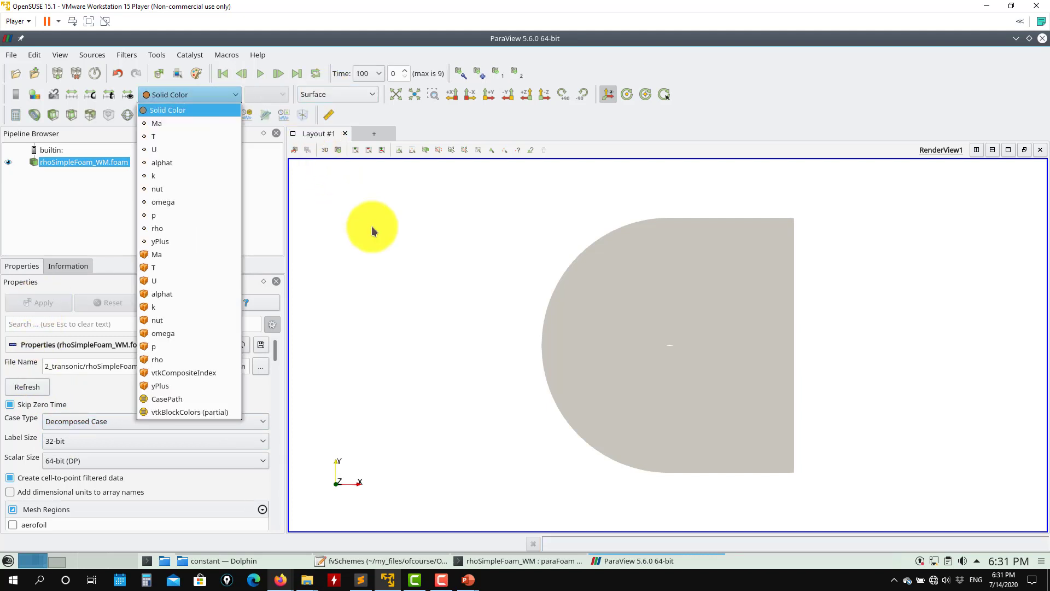
left_click(297, 83)
left_click(217, 94)
left_click(180, 123)
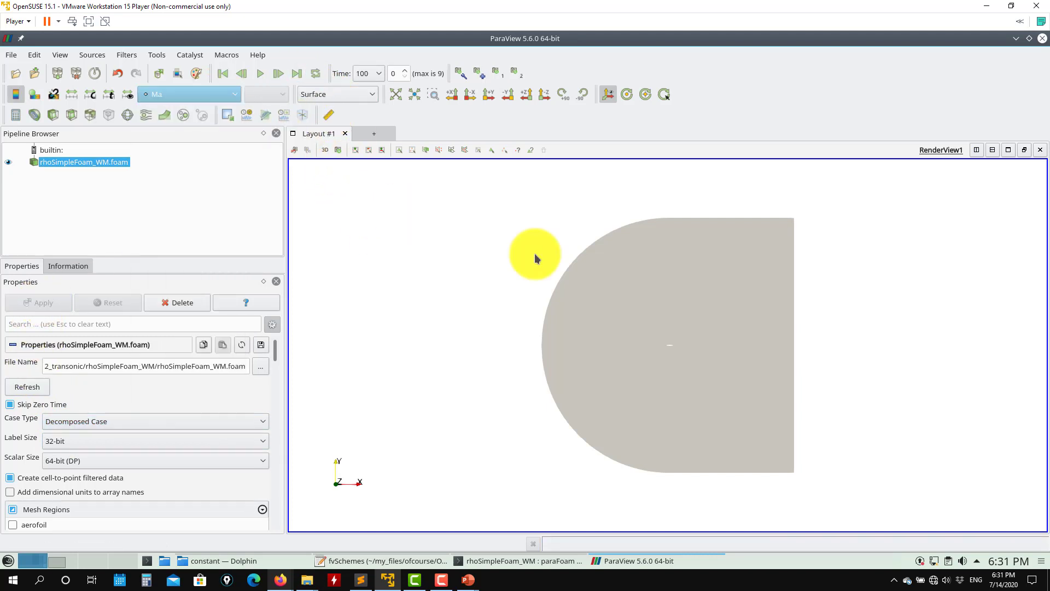
scroll(635, 409, "up", 10)
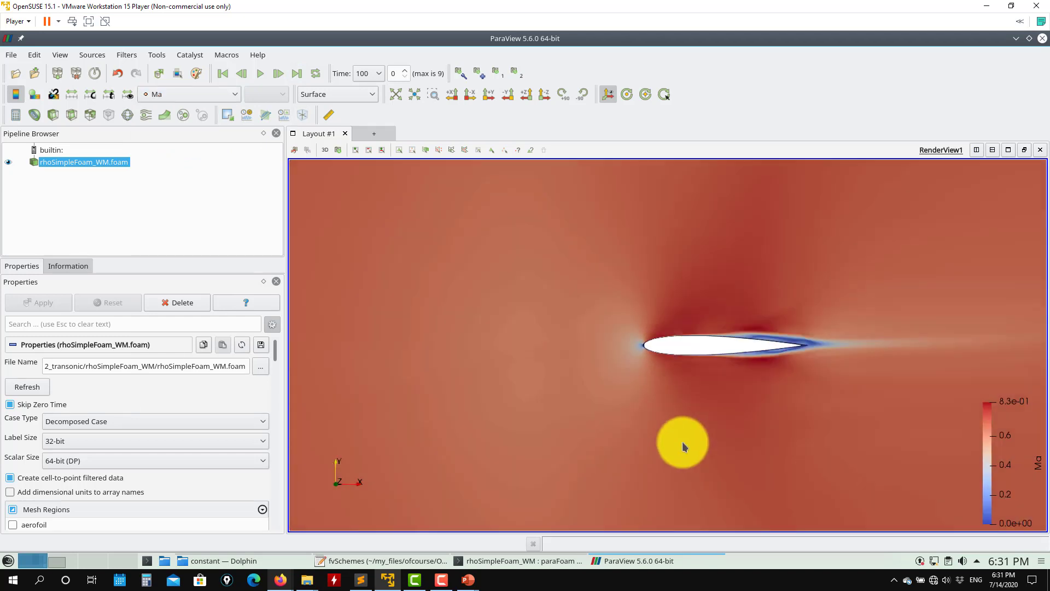
scroll(683, 447, "up", 5)
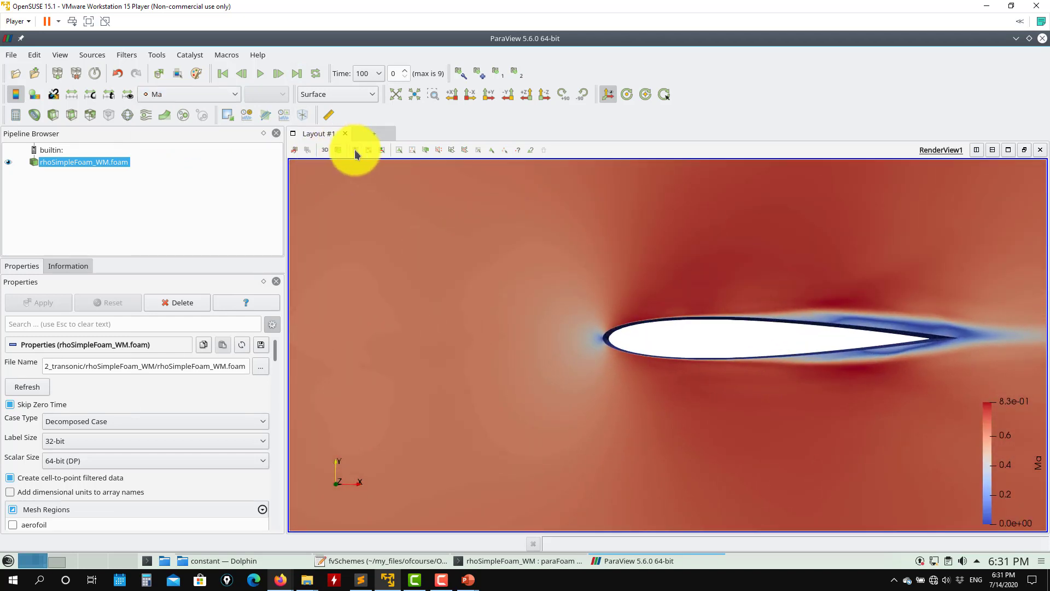
Switch the view to 2D interaction and play the Ma field through the saved time steps up to time 1000
left_click(325, 150)
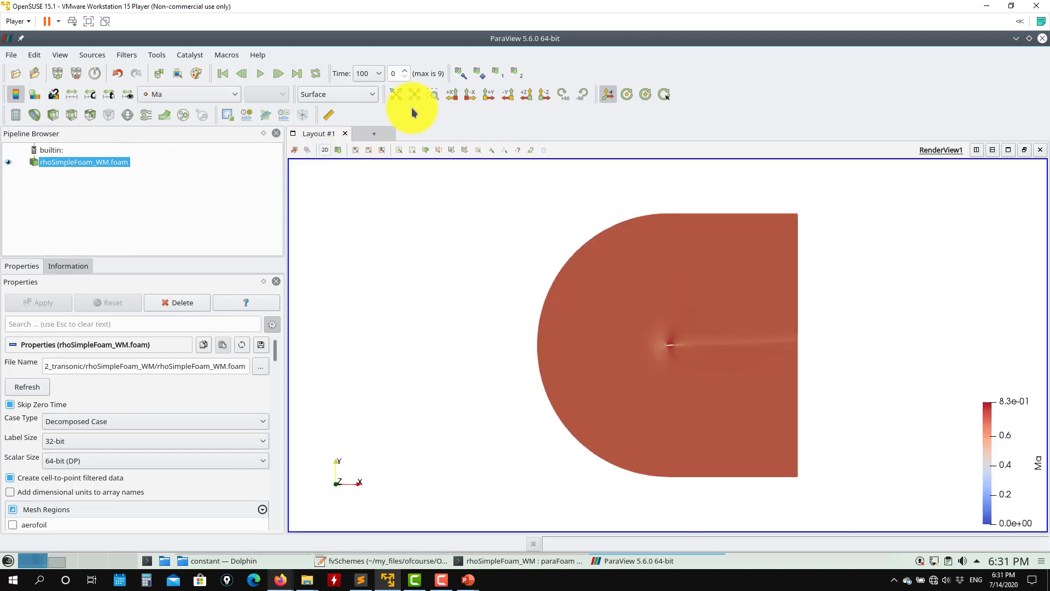
left_click(265, 72)
scroll(682, 350, "up", 5)
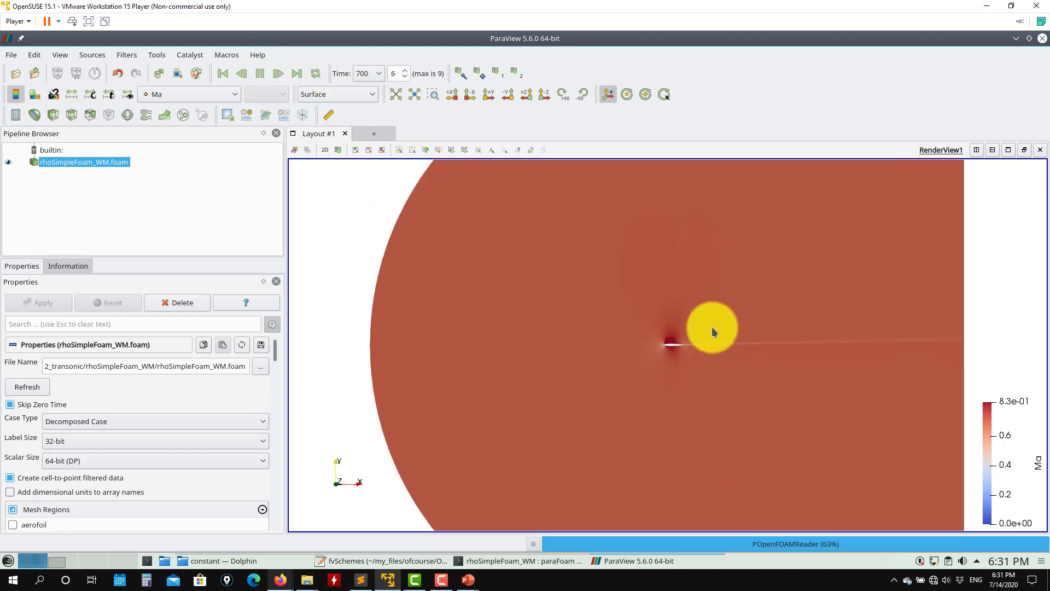
scroll(609, 365, "up", 3)
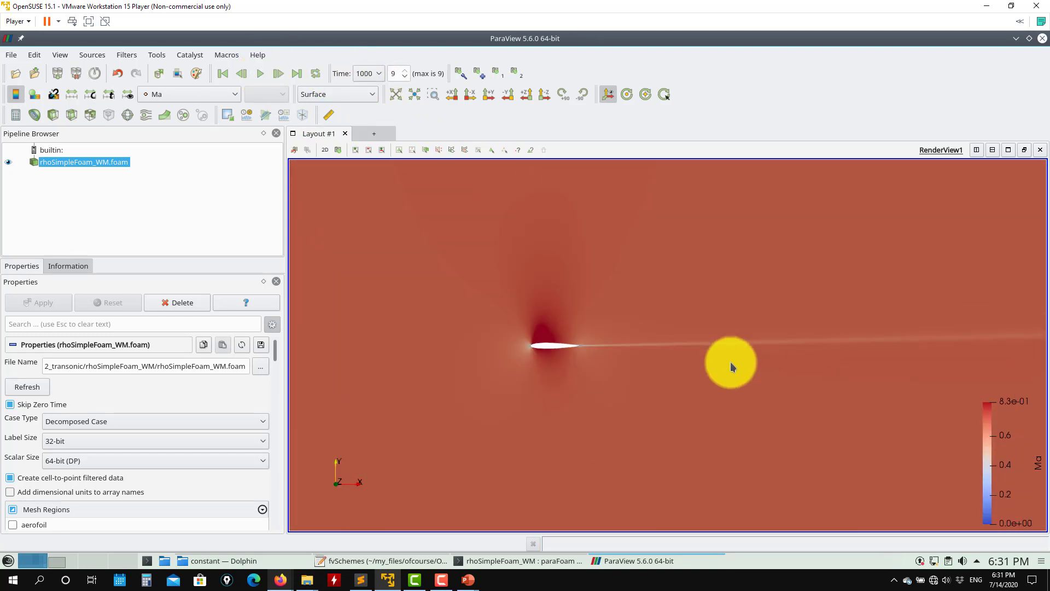
Rescale the Ma color range to the data, inspect the flow around the aerofoil and close ParaView
scroll(731, 365, "up", 3)
scroll(606, 447, "up", 4)
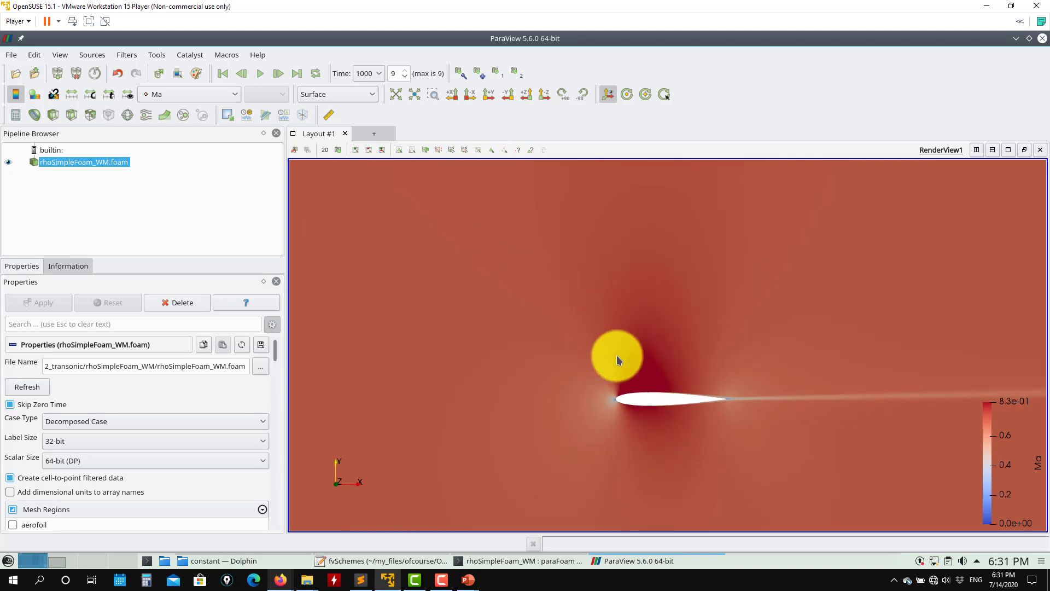
scroll(617, 357, "up", 2)
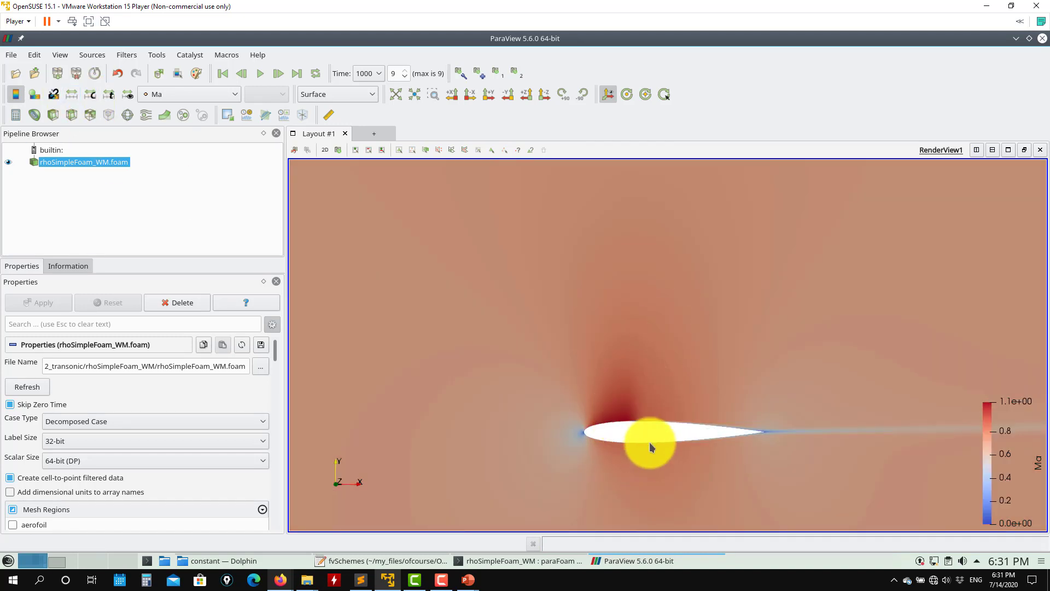
scroll(641, 446, "up", 5)
left_click_drag(559, 382, 599, 424)
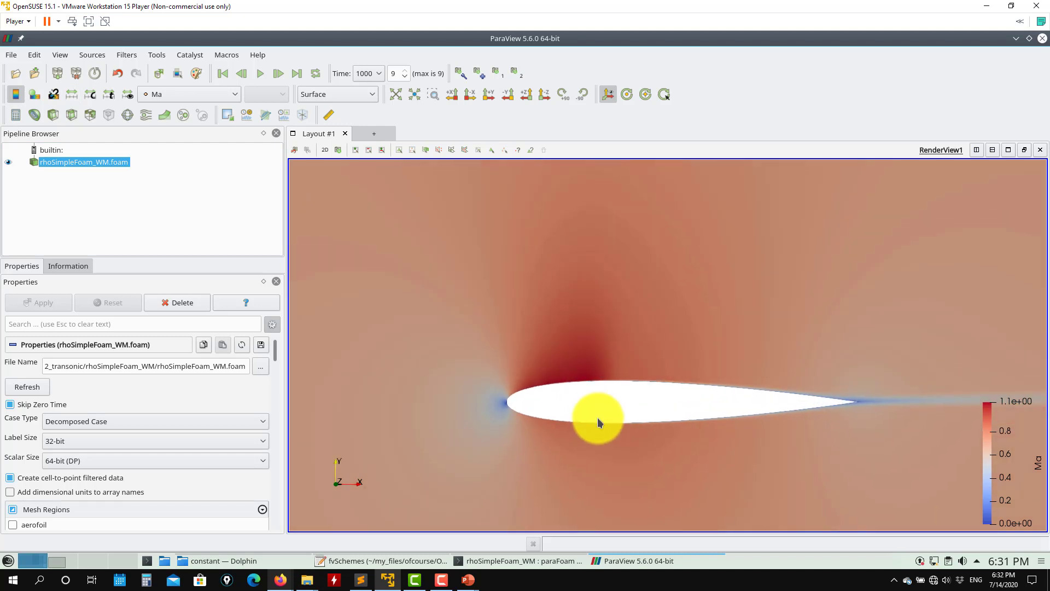
left_click(1044, 39)
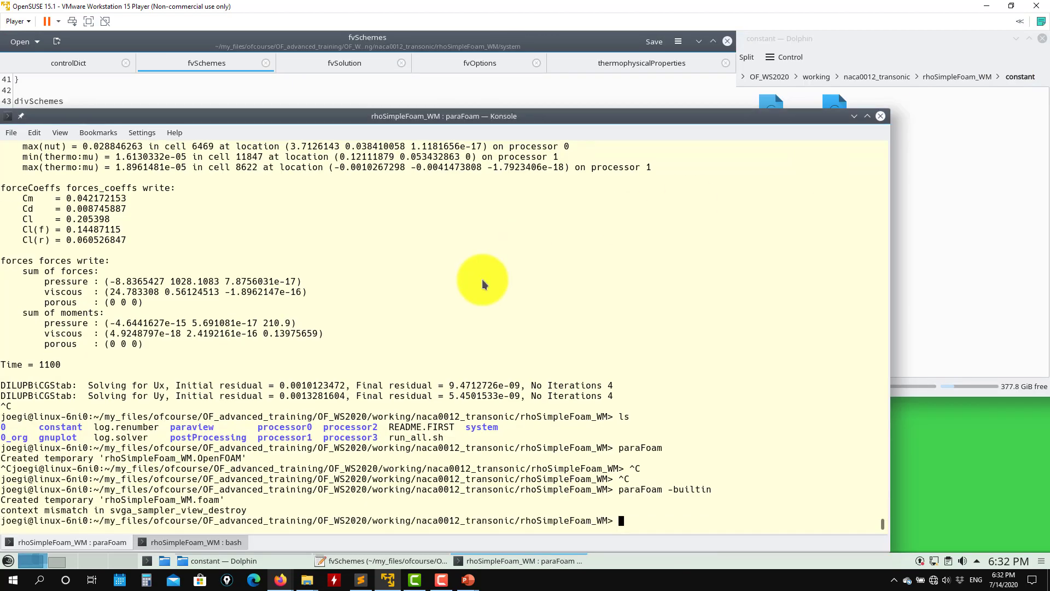
Go up to the naca0012_transonic directory in the terminal and list its cases
type("cd ..")
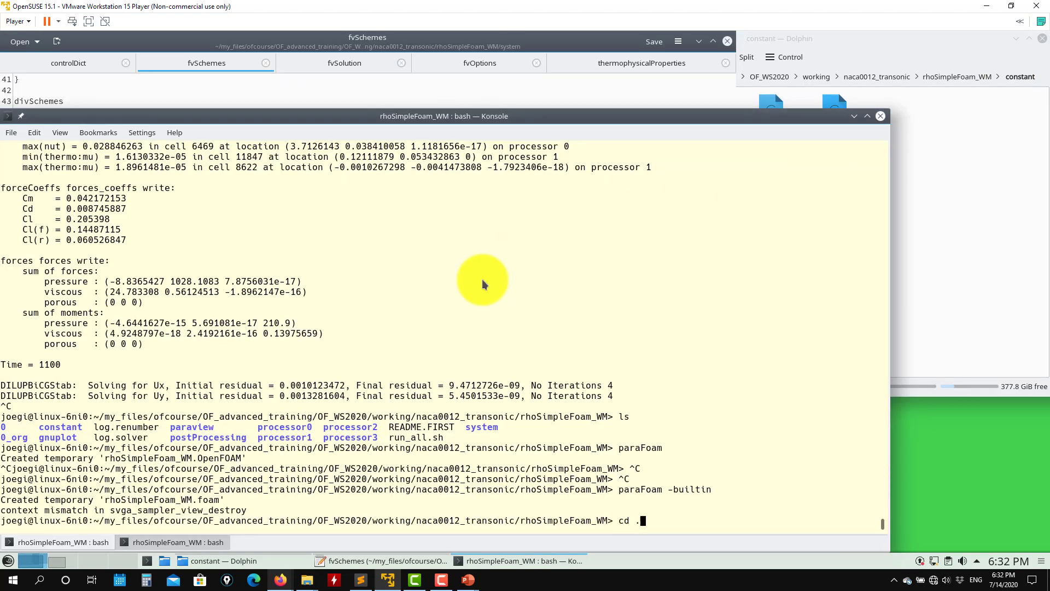
key("Return")
type("ls")
key("Return")
Try to change into the rhoPimpleFoamLTS_WR case directory and list the contents
type("cd")
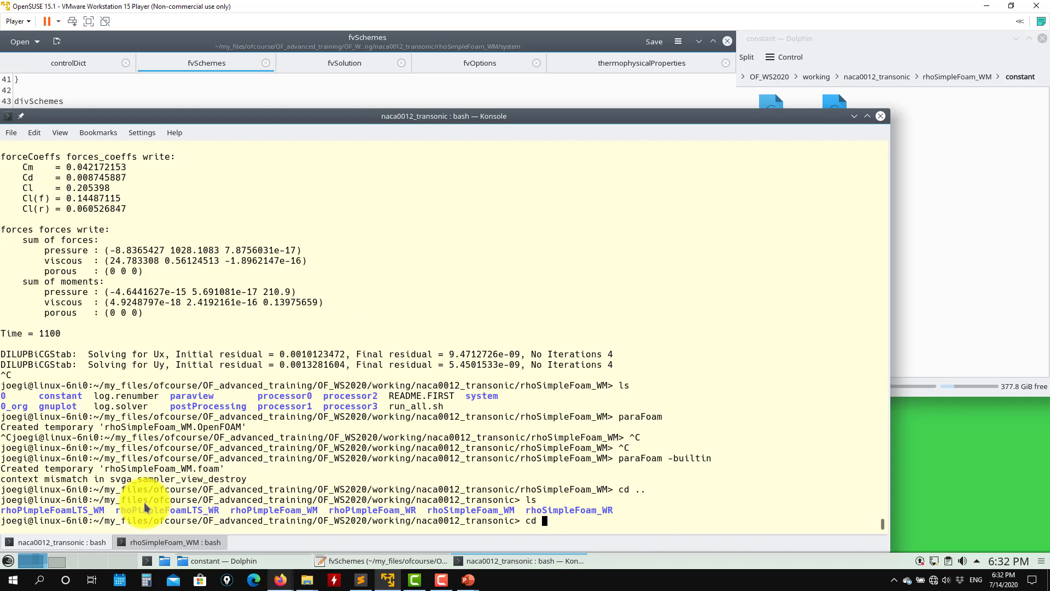
type("cd rhoP")
key("Tab")
type("L")
key("Tab")
type("R")
key("Tab")
key("Return")
type("ls")
key("Return")
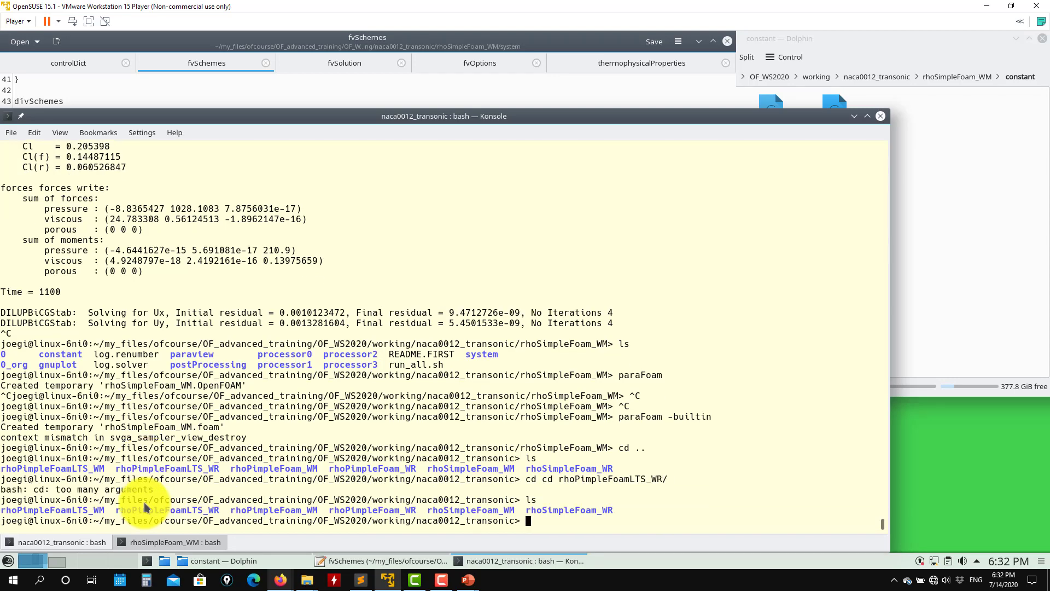
type("ls")
key("Return")
Change into the rhoPimpleFoamLTS_WR directory and list the case files
type("cd ")
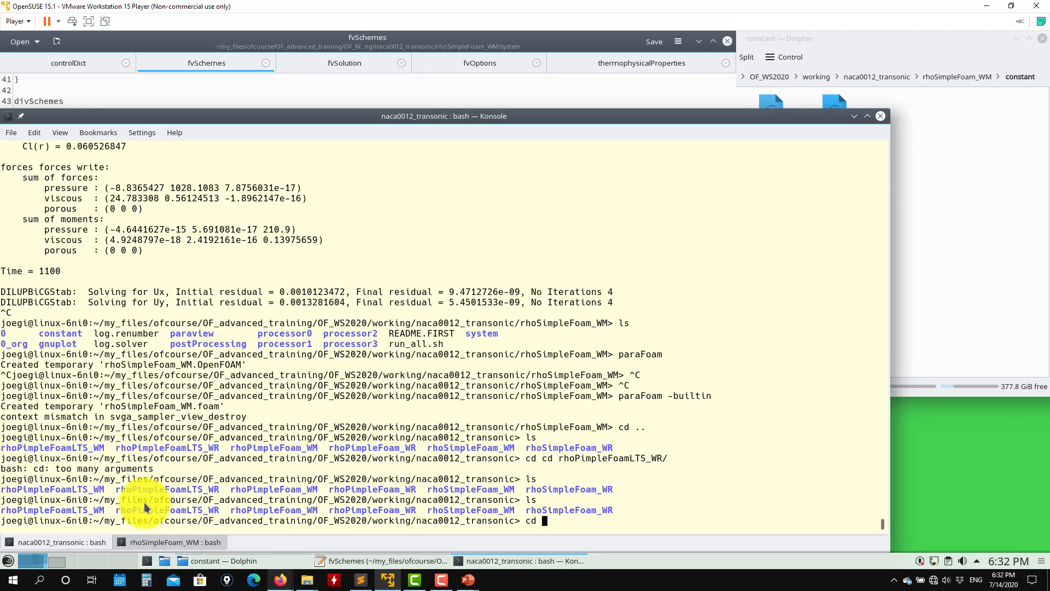
type("rhoPi")
key("Tab")
type("L")
key("Tab")
type("R")
key("Tab")
key("Return")
type("ls")
key("Return")
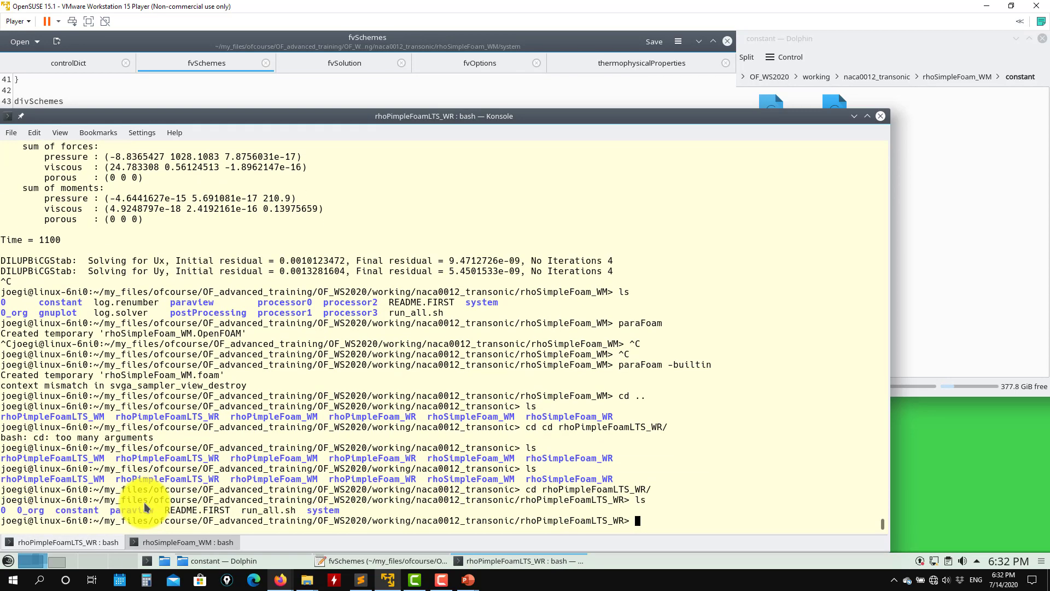
Run of7 to set up the OpenFOAM environment and generate the case mesh with blockMesh
type("bl")
key("BackSpace")
key("BackSpace")
type("of")
key("ctrl+c")
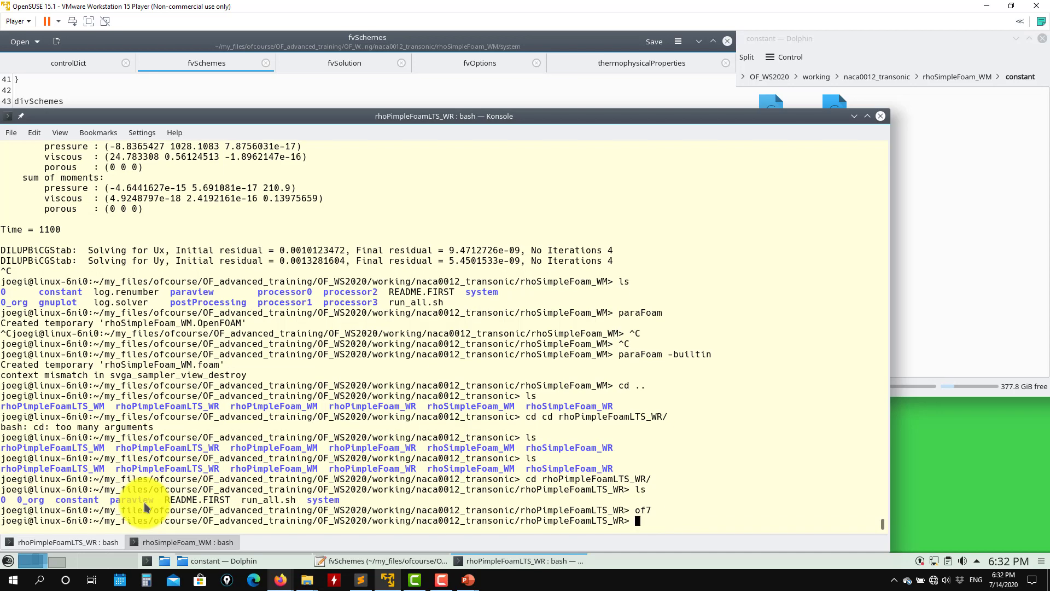
type("blockMesh")
key("Return")
Launch paraFoam for the rhoPimpleFoamLTS_WR case, load its data and turn the view to face the airfoil section
type("paraFoam")
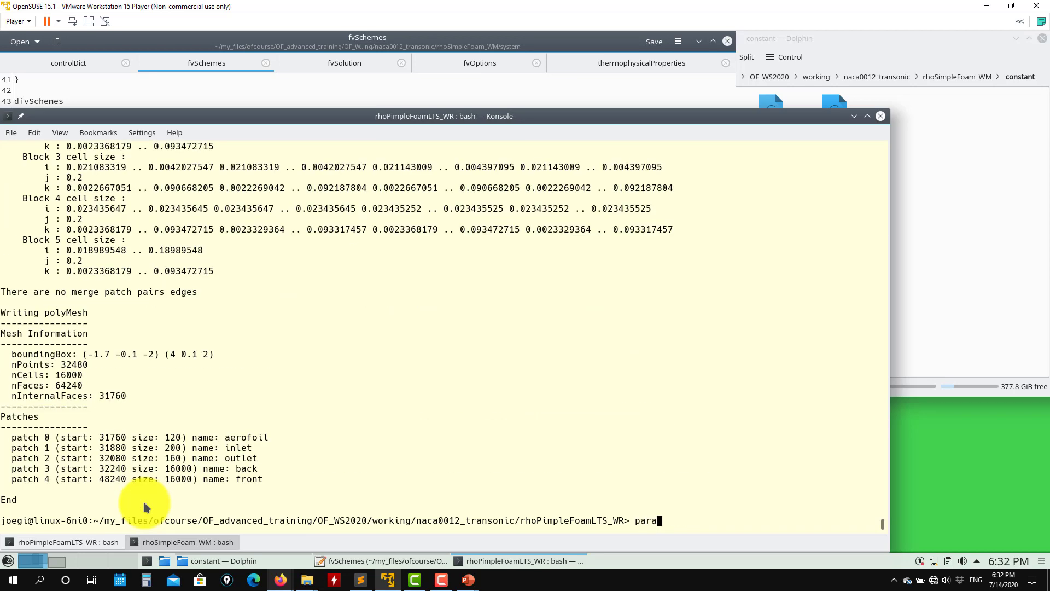
key("Return")
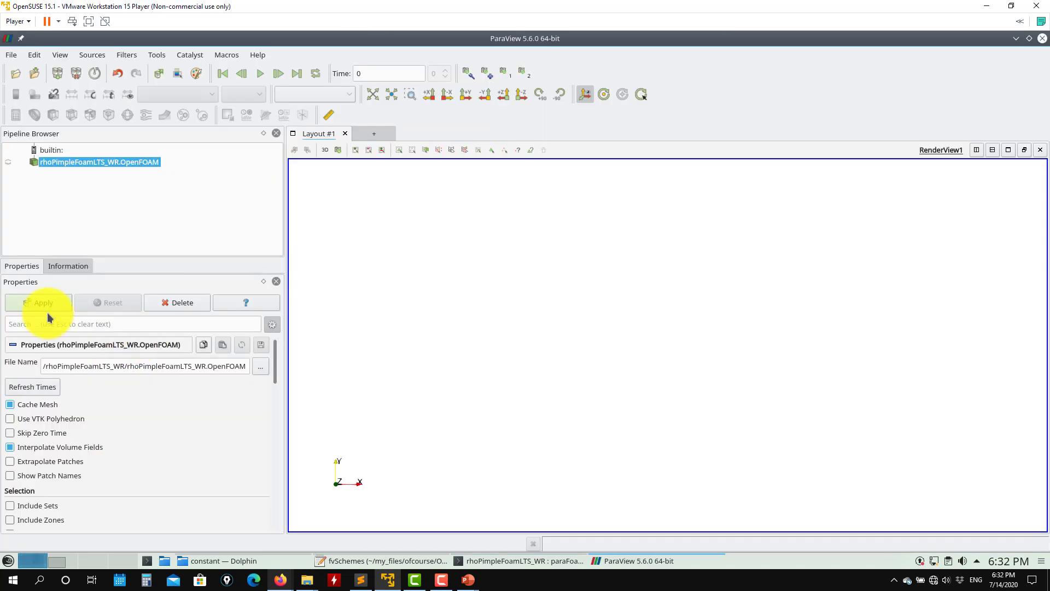
left_click(40, 304)
left_click_drag(607, 399, 598, 289)
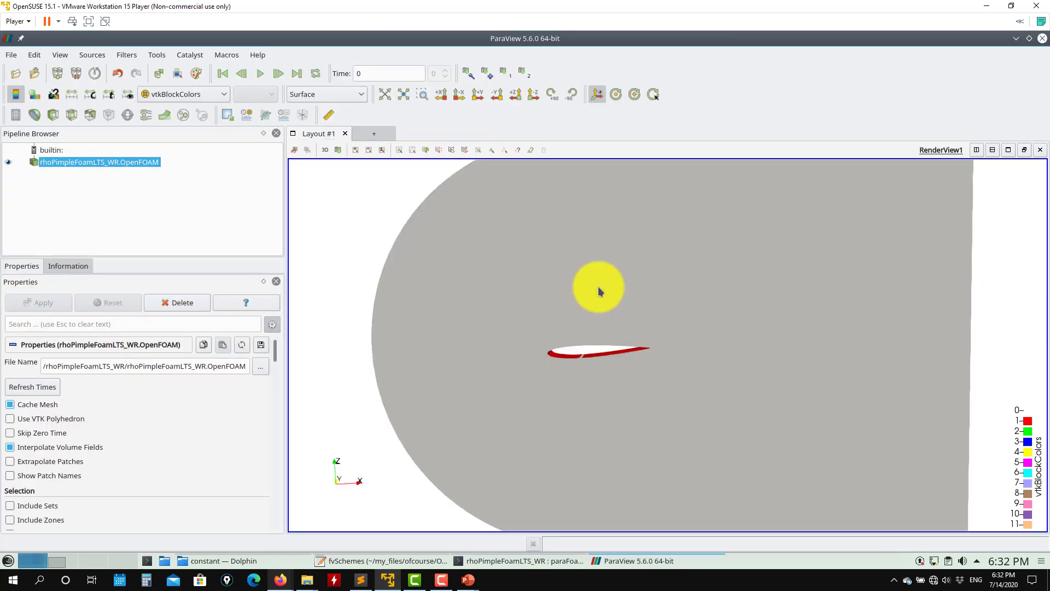
Display the mesh as Surface With Edges and examine the cells around the airfoil, its trailing edge and the whole domain
left_click(327, 94)
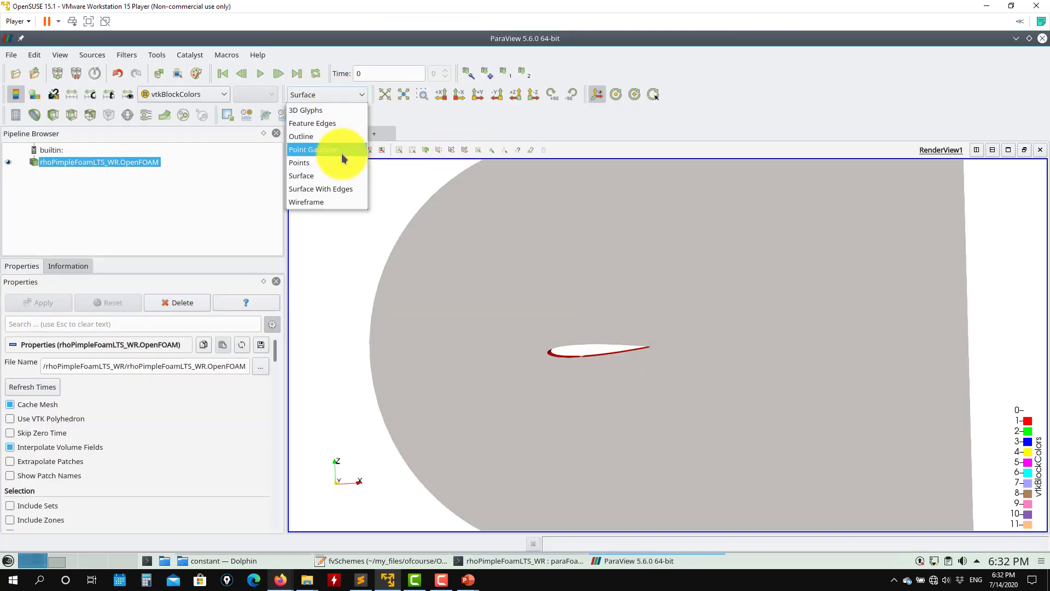
left_click(331, 189)
scroll(553, 383, "up", 5)
scroll(548, 393, "up", 2)
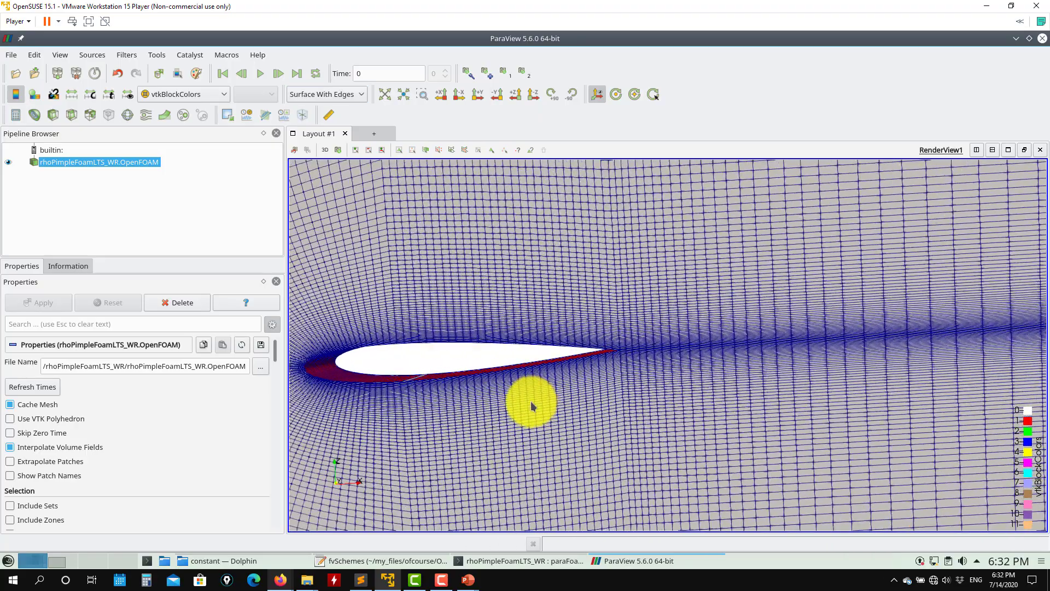
scroll(530, 403, "up", 4)
scroll(547, 438, "up", 3)
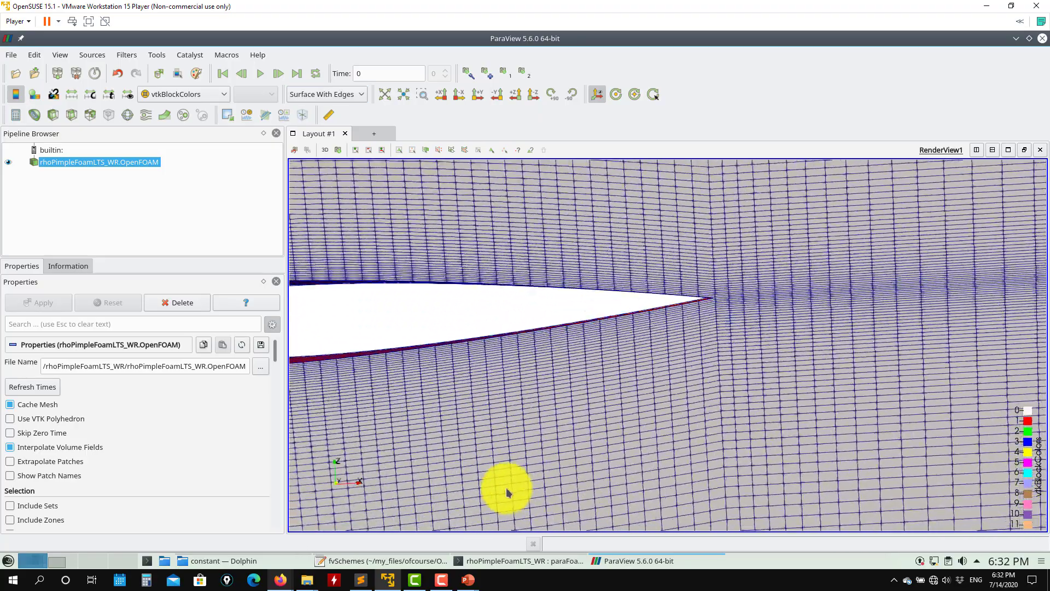
scroll(493, 336, "down", 10)
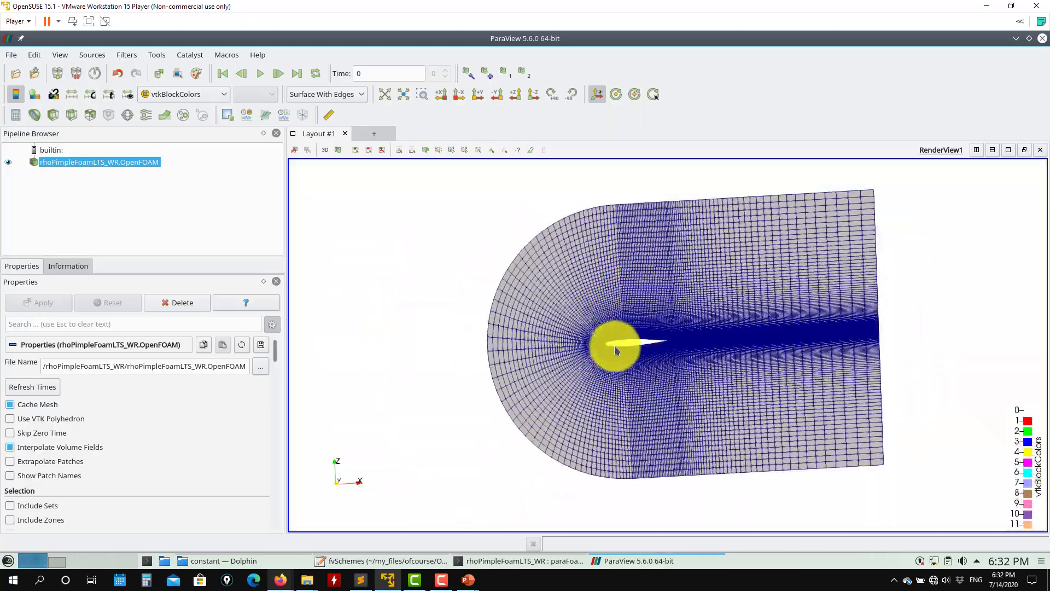
scroll(633, 328, "up", 8)
scroll(569, 377, "down", 10)
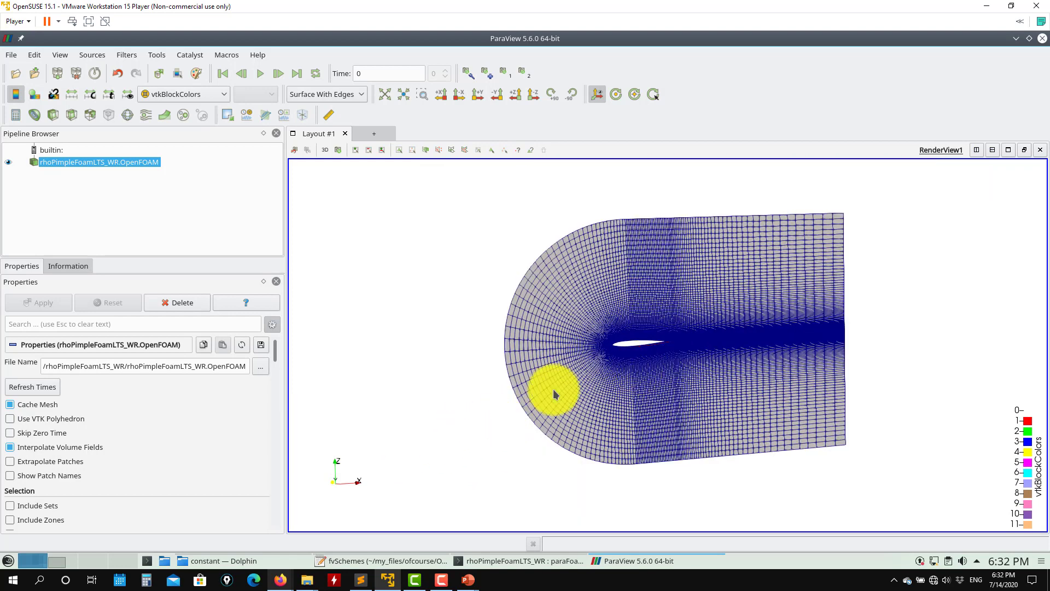
Close ParaView, list the case files in the terminal and enter sh run_all.sh at the prompt without running it
left_click(1042, 38)
type("ls")
key("Return")
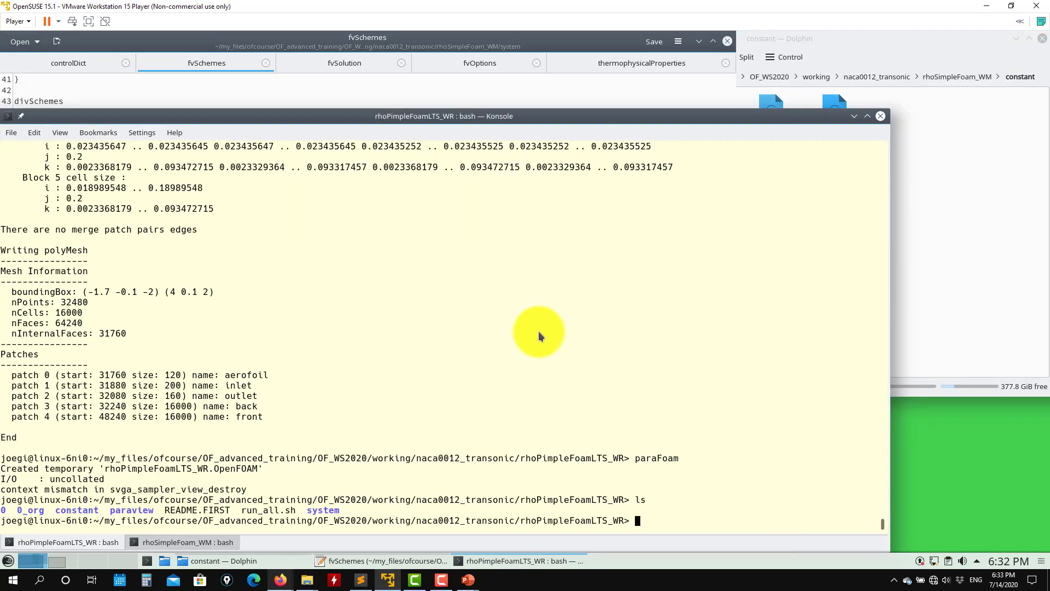
type("sh run_all.sh")
Close the text editor with the rhoSimpleFoam_WM files and browse to the system folder of rhoPimpleFoamLTS_WR in the file manager
left_click(990, 154)
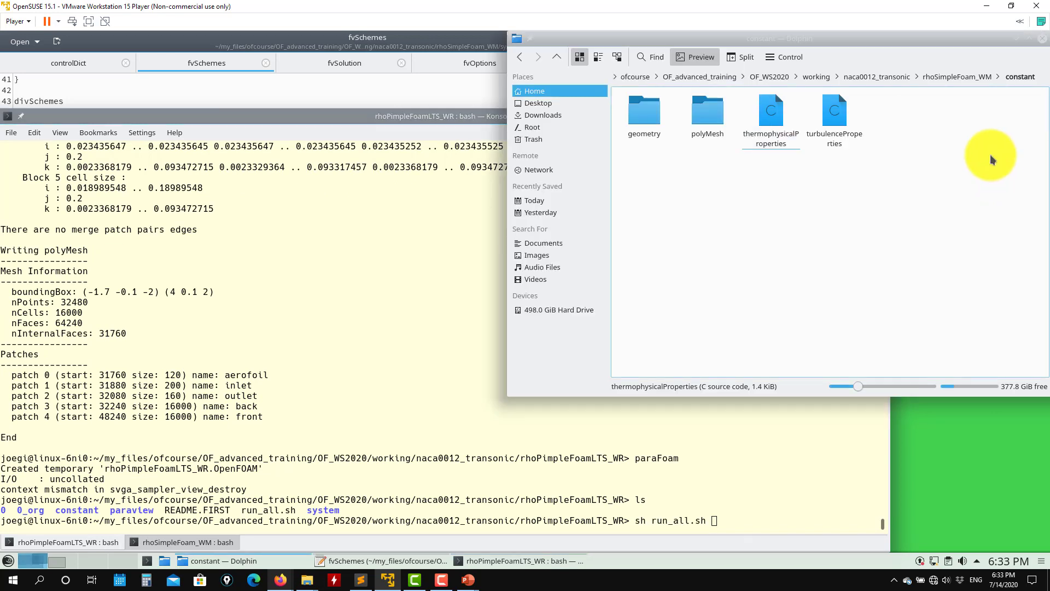
left_click(509, 99)
left_click(728, 42)
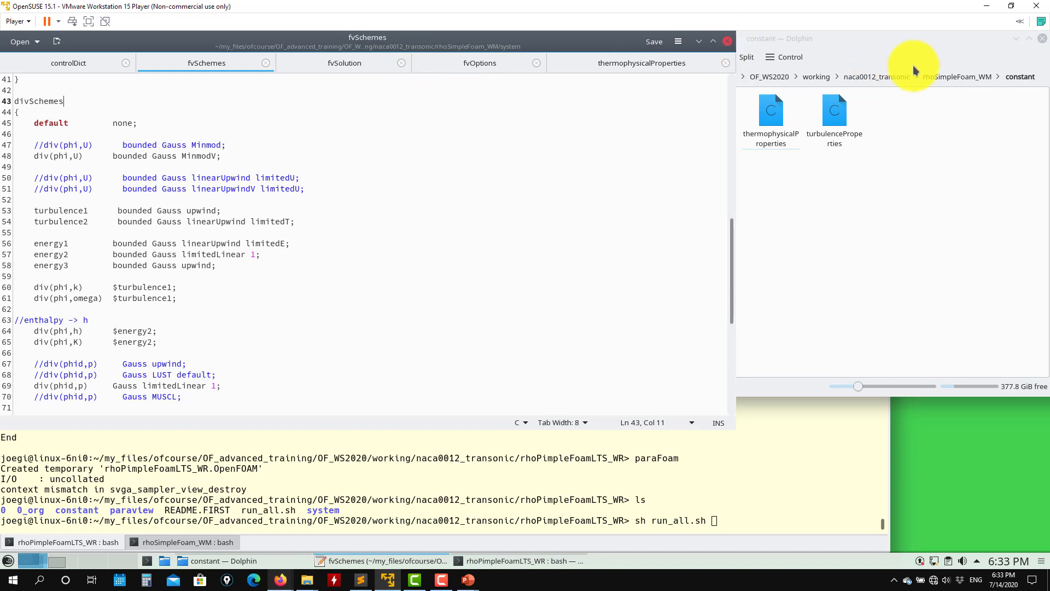
left_click(894, 77)
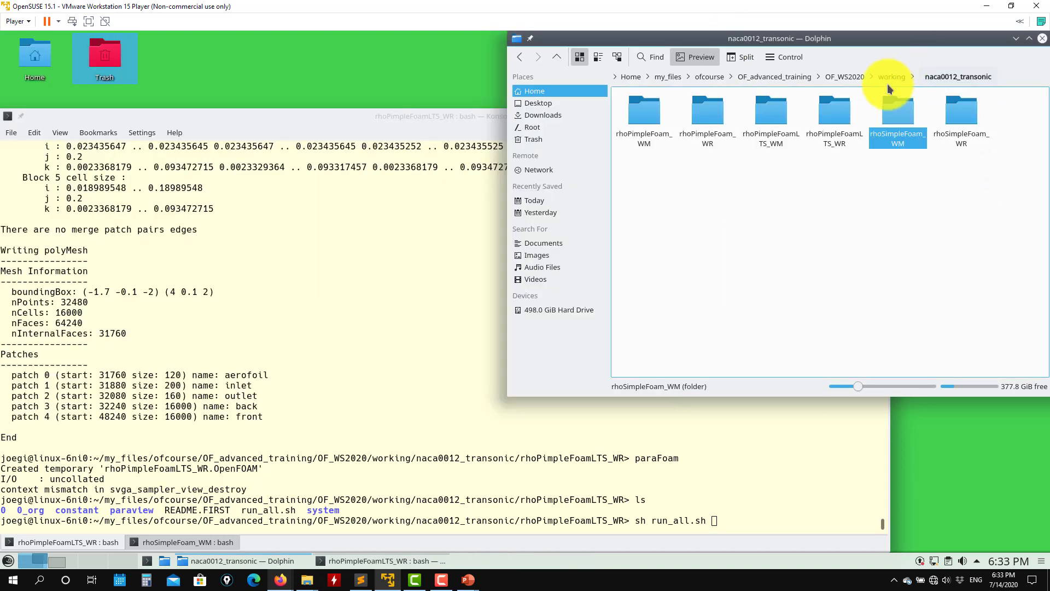
left_click(827, 154)
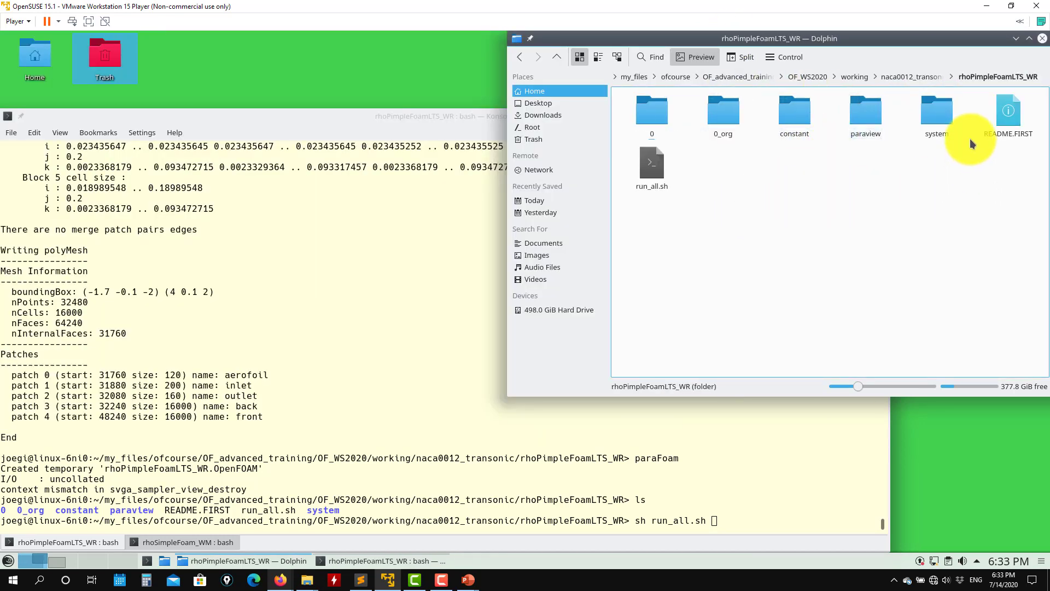
left_click(930, 121)
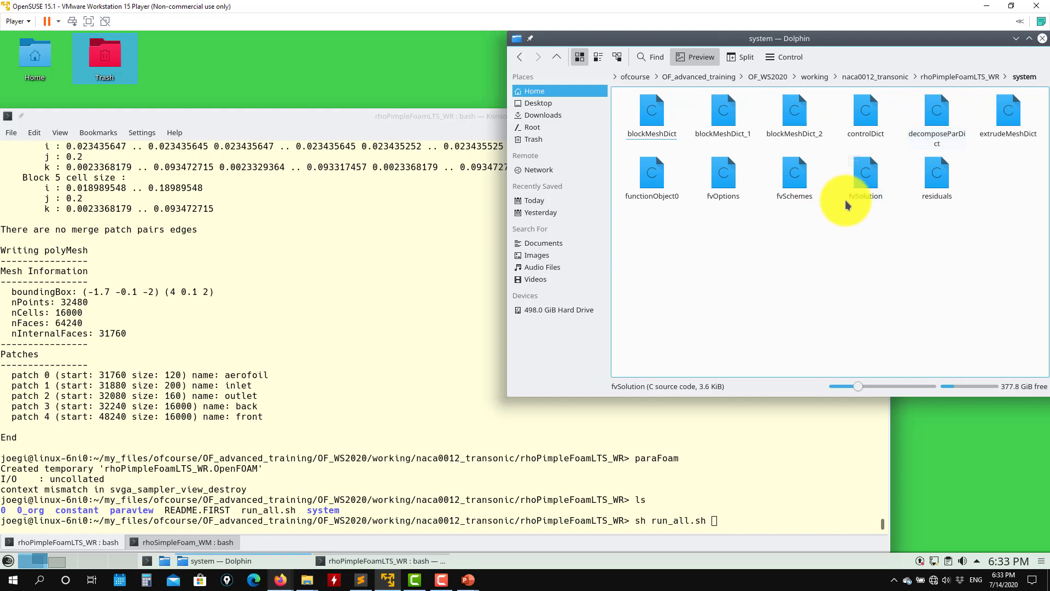
Open fvSchemes, fvSolution, controlDict and fvOptions from the system folder in the text editor
right_click(788, 176)
mouse_move(876, 199)
left_click(993, 214)
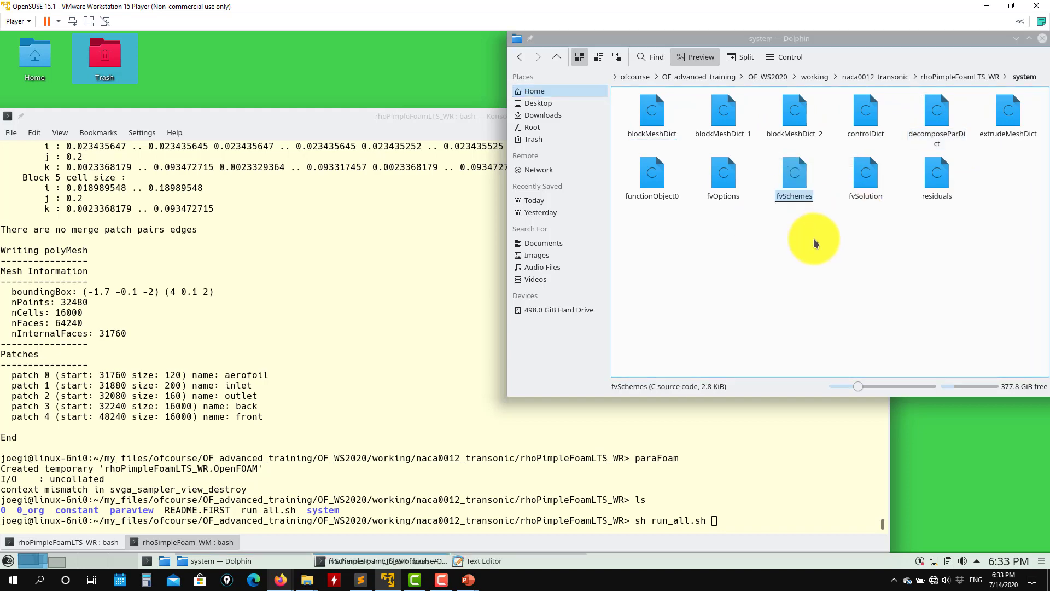
double_click(866, 175)
double_click(866, 115)
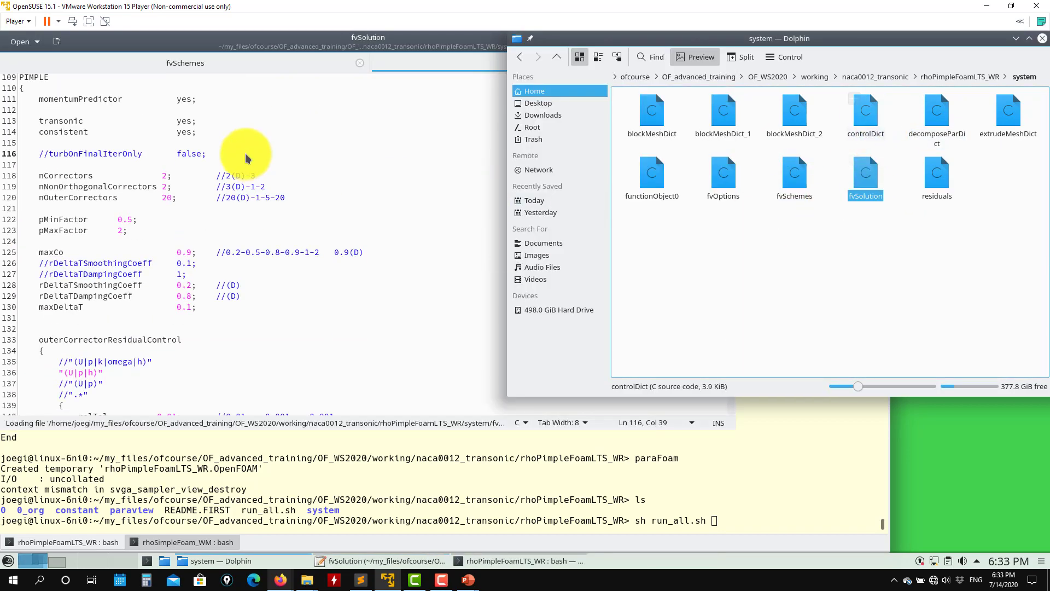
double_click(722, 174)
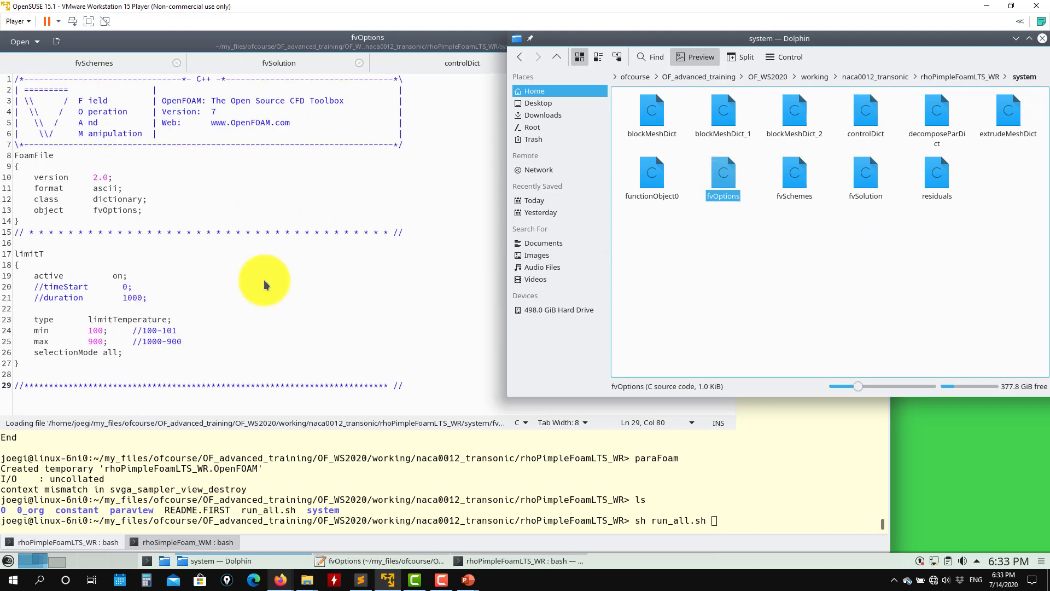
Close the fvOptions file and move controlDict ahead of fvSchemes and fvSolution in the editor
left_click(252, 309)
left_click(727, 63)
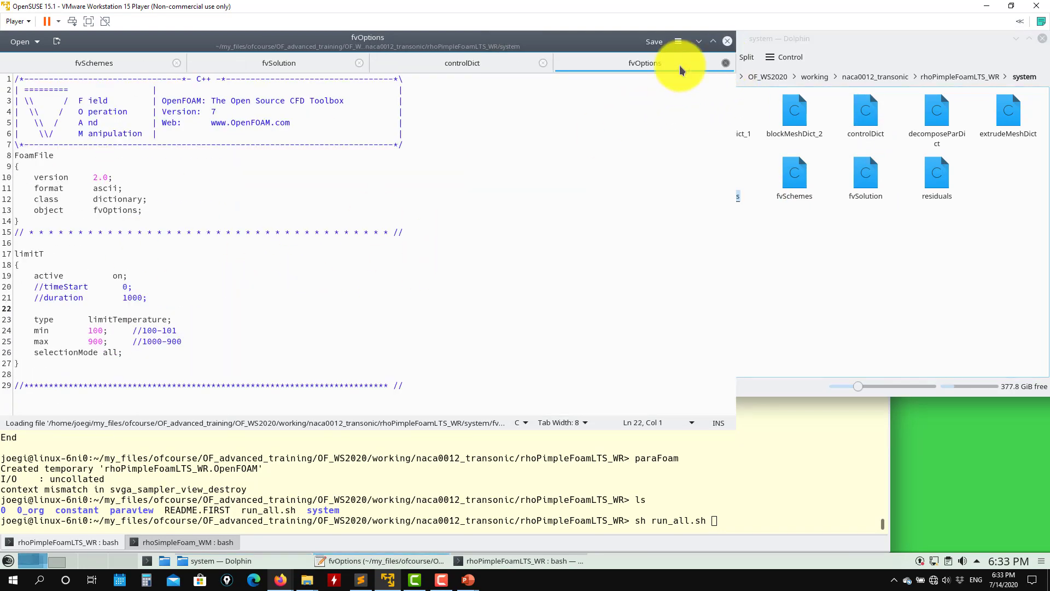
left_click_drag(586, 68, 176, 72)
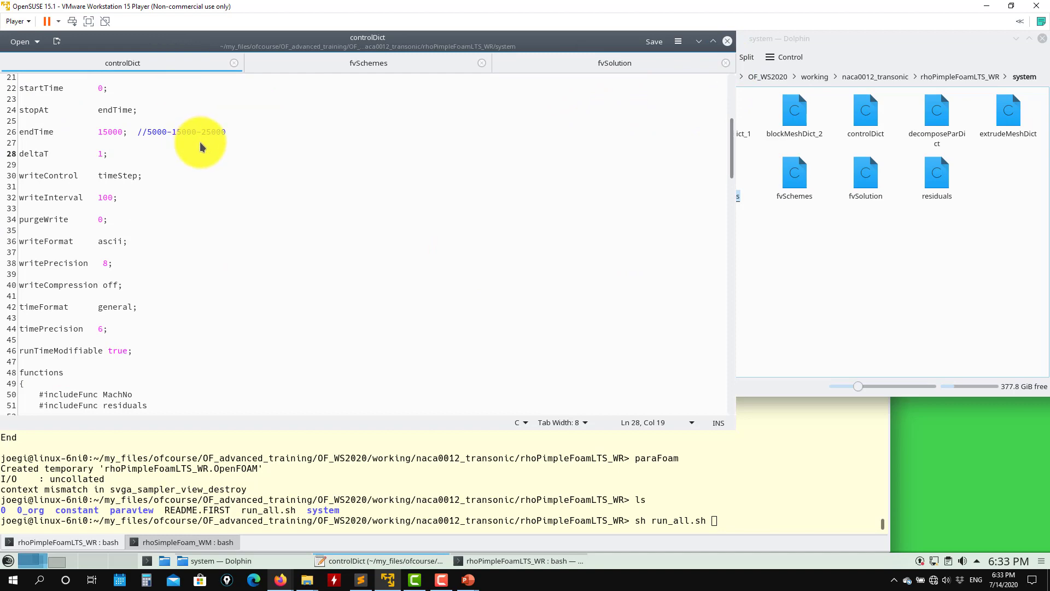
Examine controlDict's time settings and its minmaxdomain, yplus, forces_coeffs and forces function objects
scroll(199, 145, "up", 4)
scroll(197, 145, "down", 11)
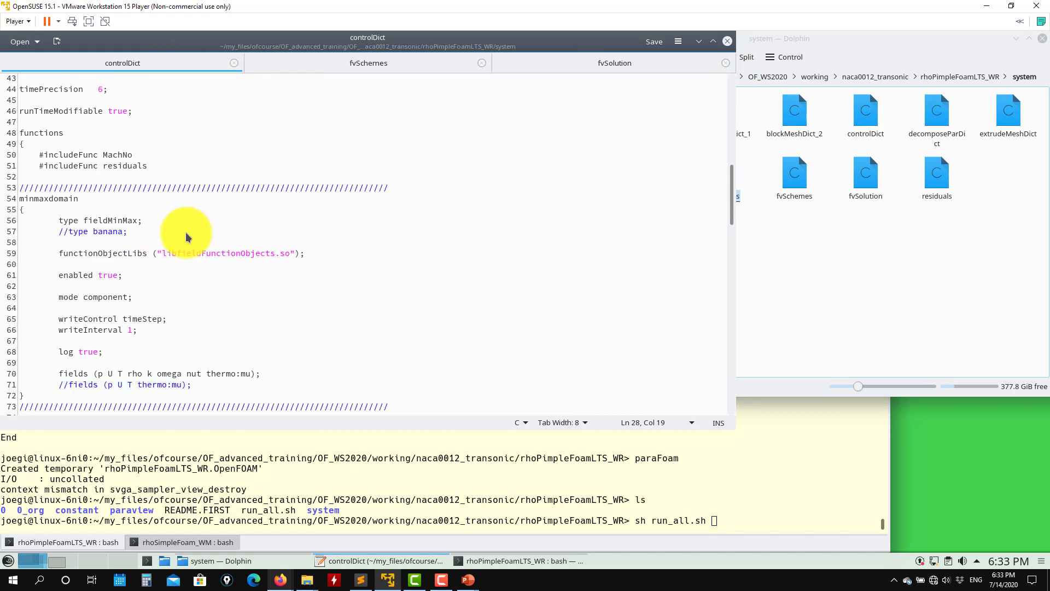
scroll(175, 232, "down", 13)
scroll(76, 159, "up", 6)
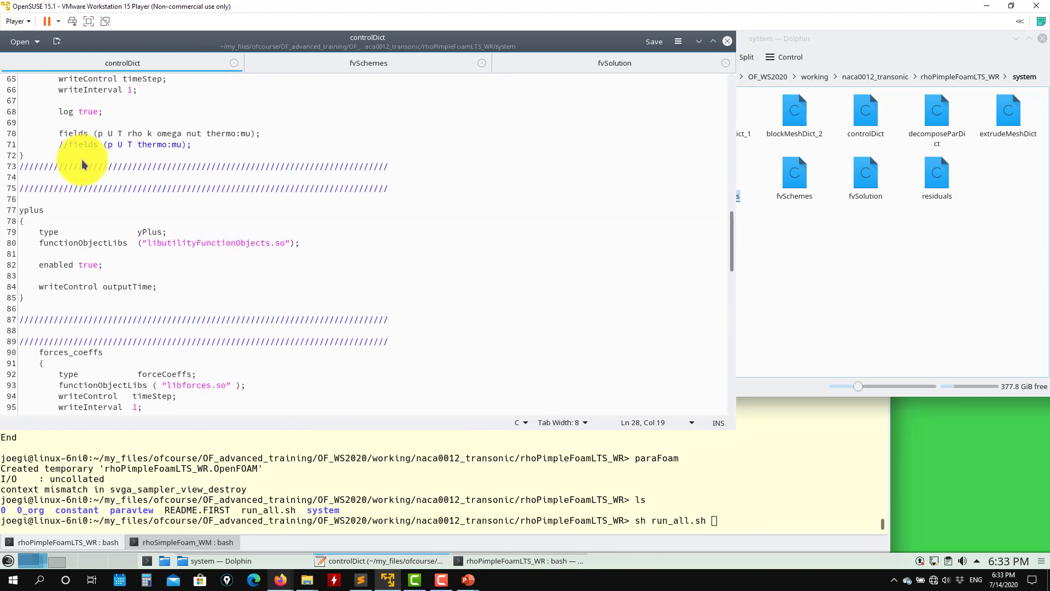
scroll(90, 163, "up", 7)
scroll(92, 156, "down", 6)
scroll(91, 154, "down", 20)
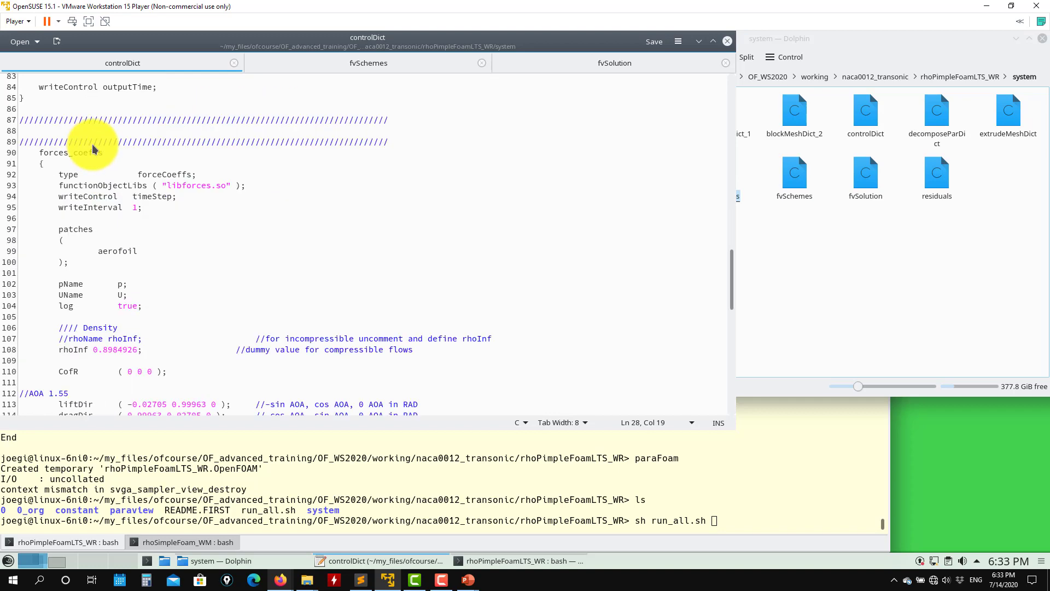
scroll(91, 151, "up", 20)
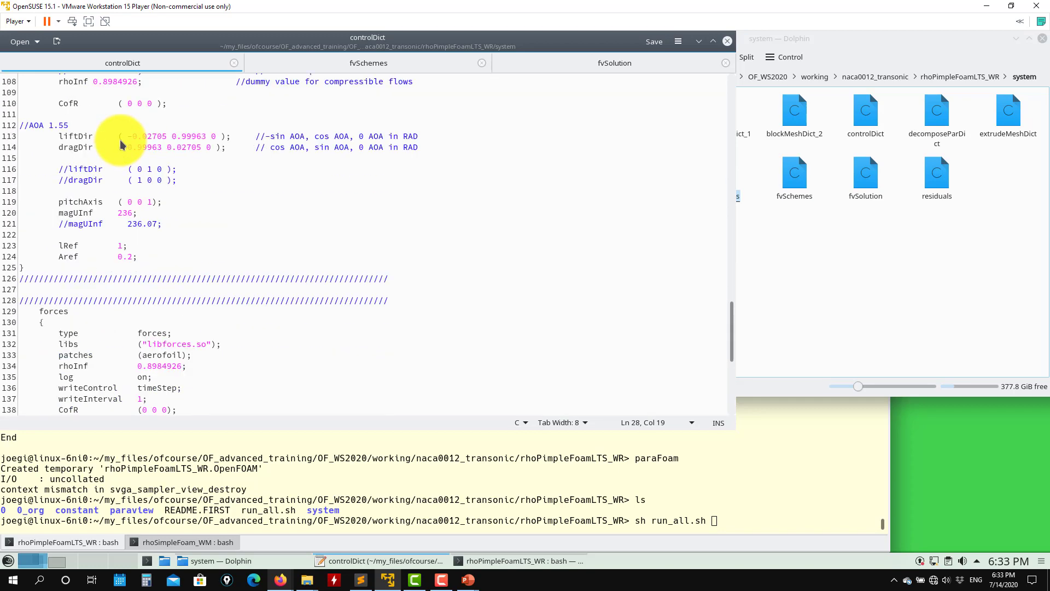
Switch to fvSchemes and highlight the default localEuler entry under ddtSchemes
left_click(357, 65)
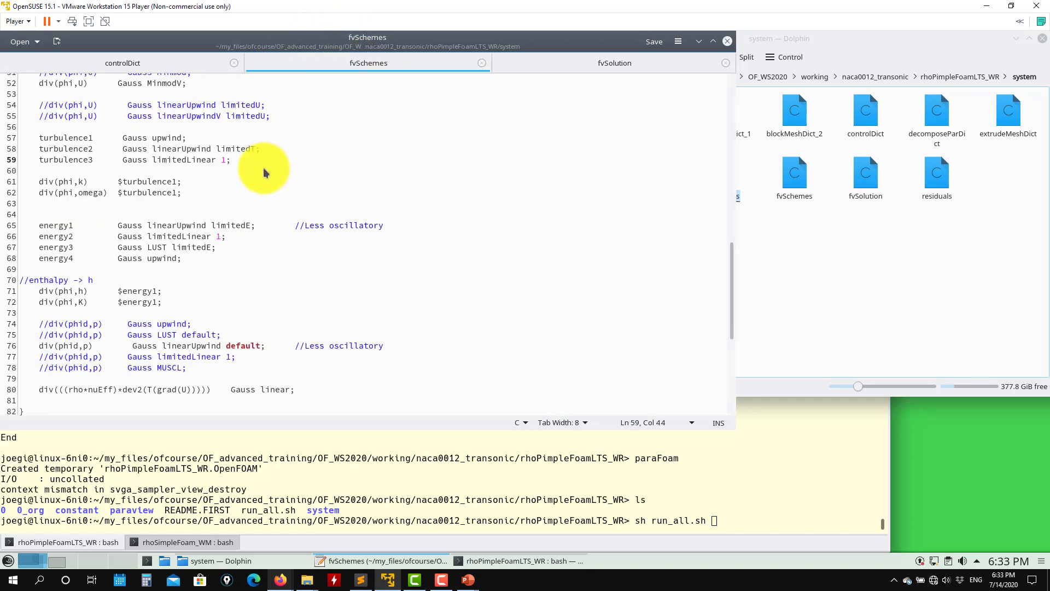
scroll(265, 166, "up", 14)
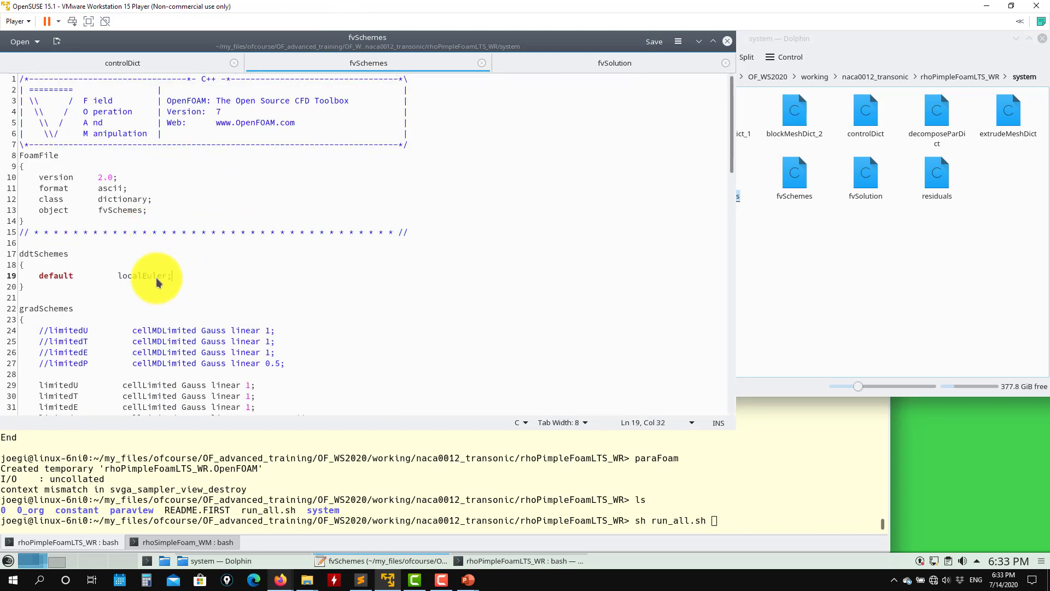
left_click_drag(170, 276, 8, 281)
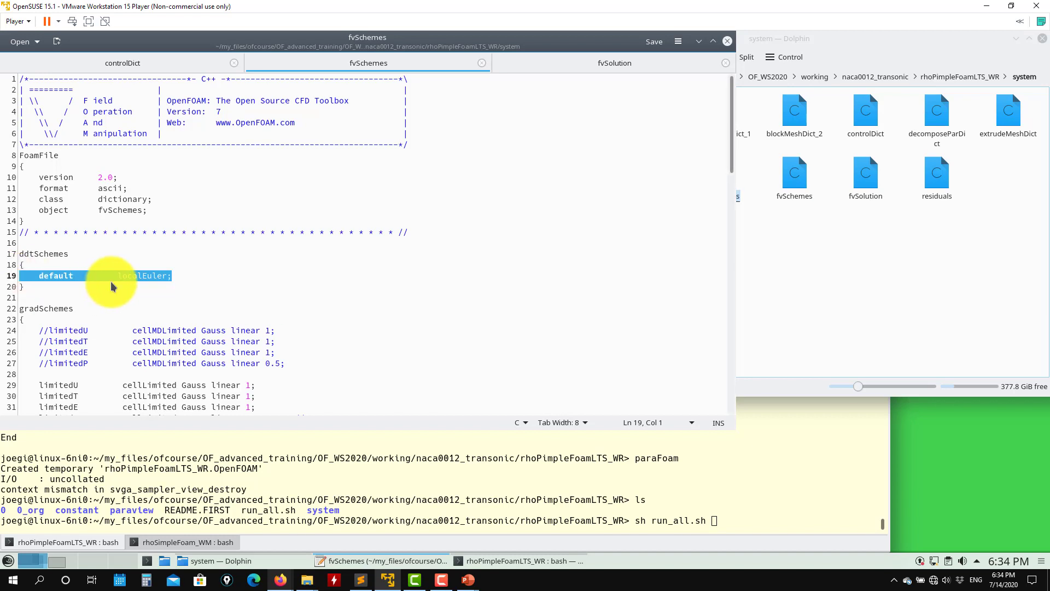
Examine the gradSchemes and divSchemes in fvSchemes, highlighting the turbulence1 Gauss upwind line and the energy1 scheme reference
scroll(244, 260, "down", 1)
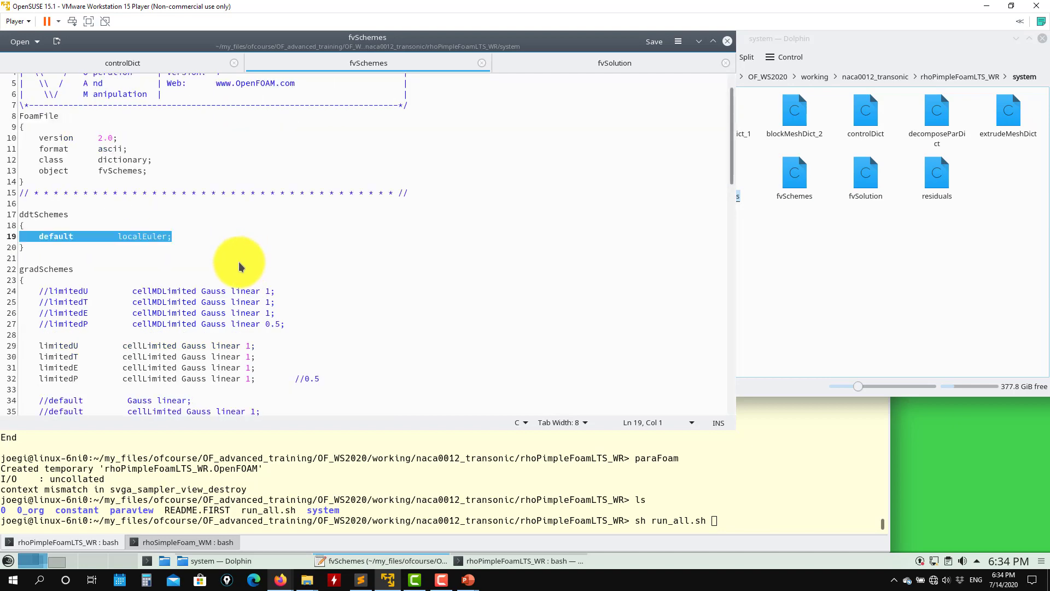
scroll(298, 270, "down", 4)
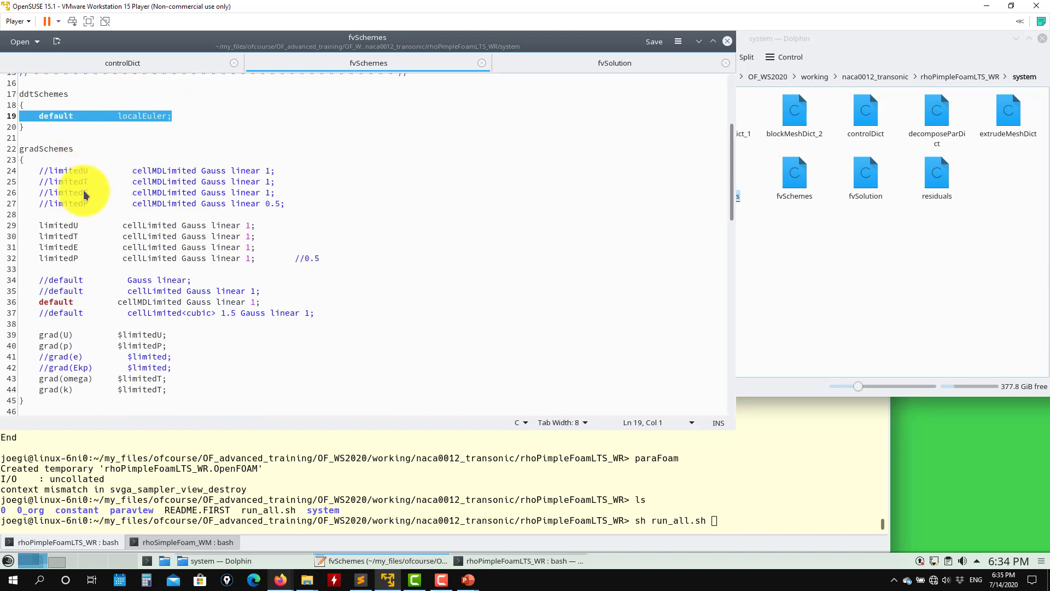
scroll(156, 273, "down", 3)
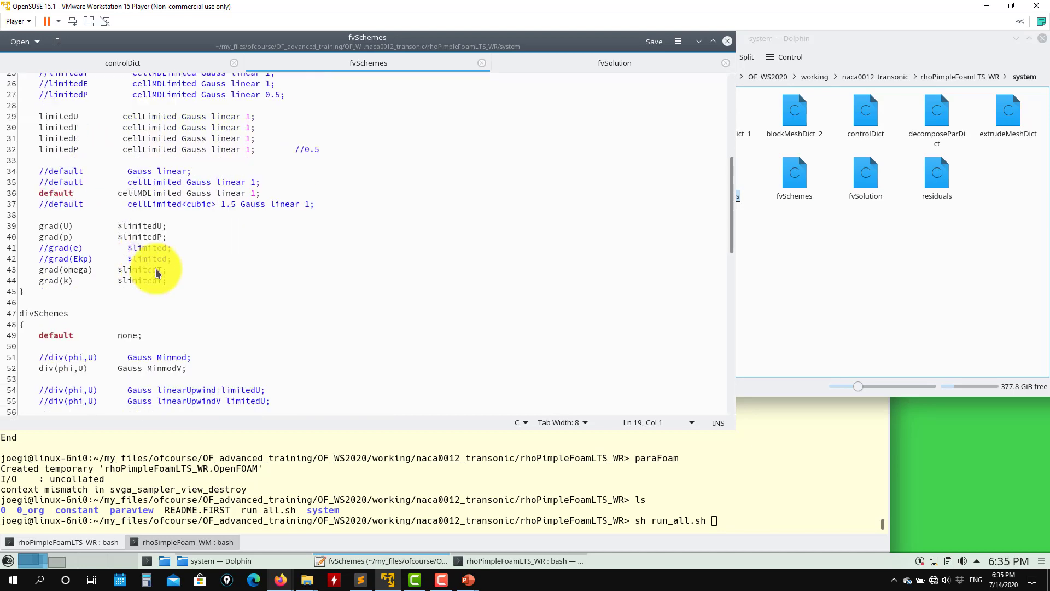
scroll(156, 274, "down", 13)
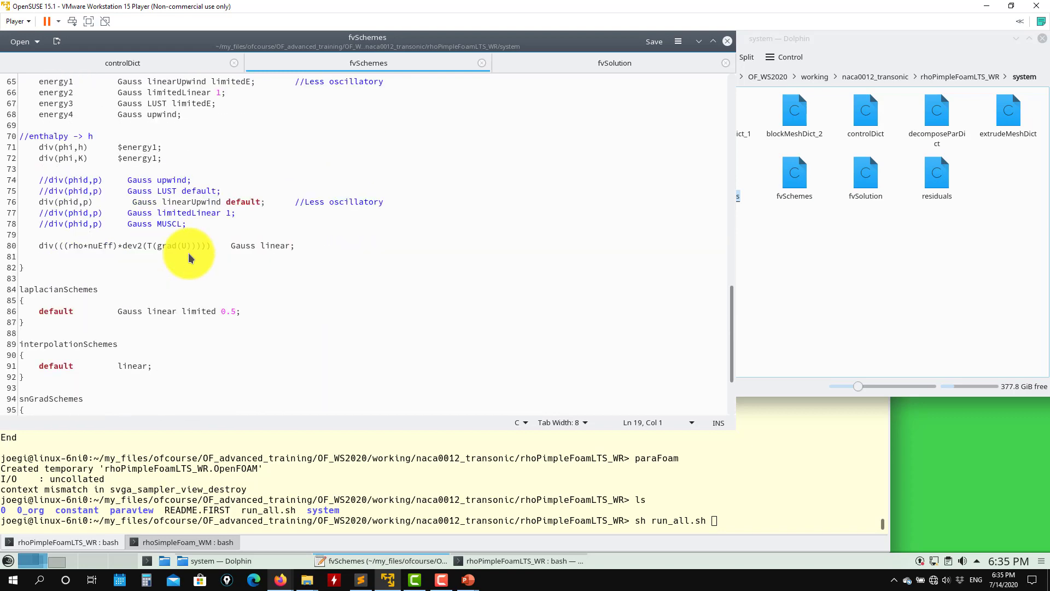
scroll(189, 257, "up", 8)
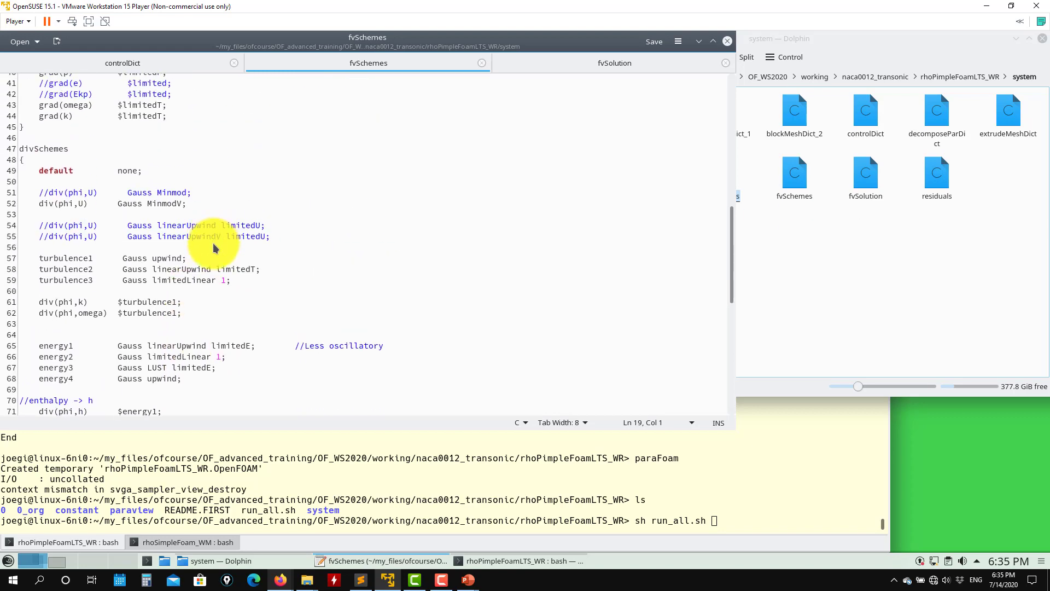
left_click_drag(206, 258, 24, 262)
scroll(210, 314, "down", 1)
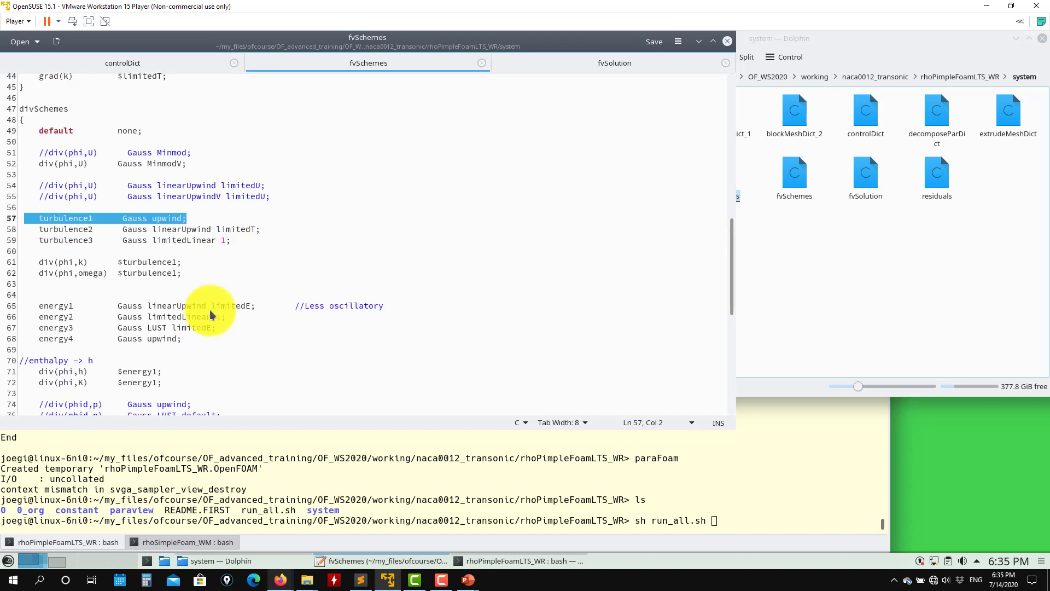
scroll(211, 314, "down", 3)
left_click_drag(162, 302, 147, 302)
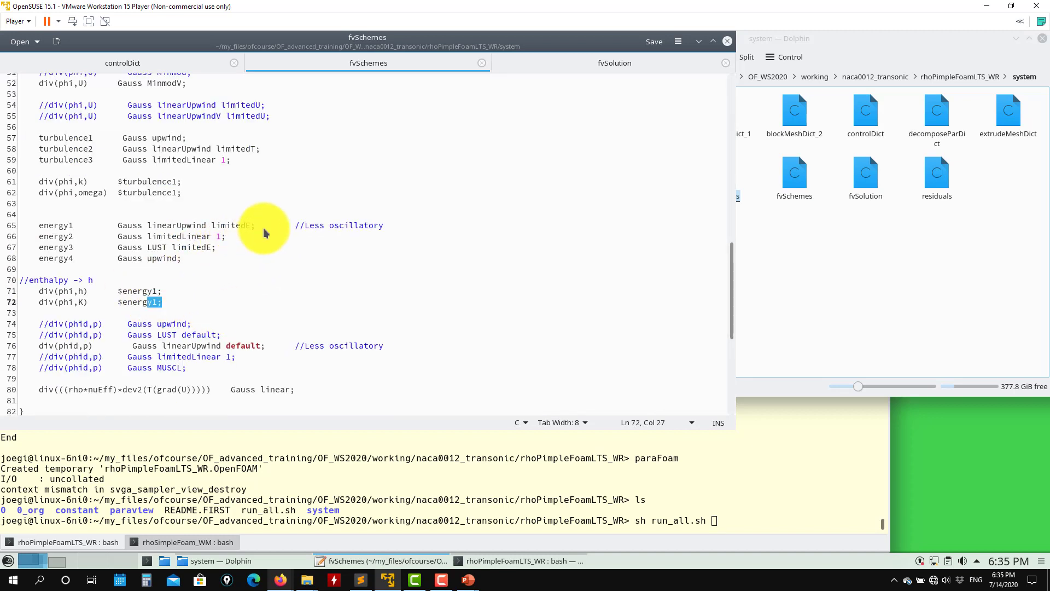
scroll(256, 331, "down", 4)
Return to controlDict and highlight the deltaT entry
left_click(598, 66)
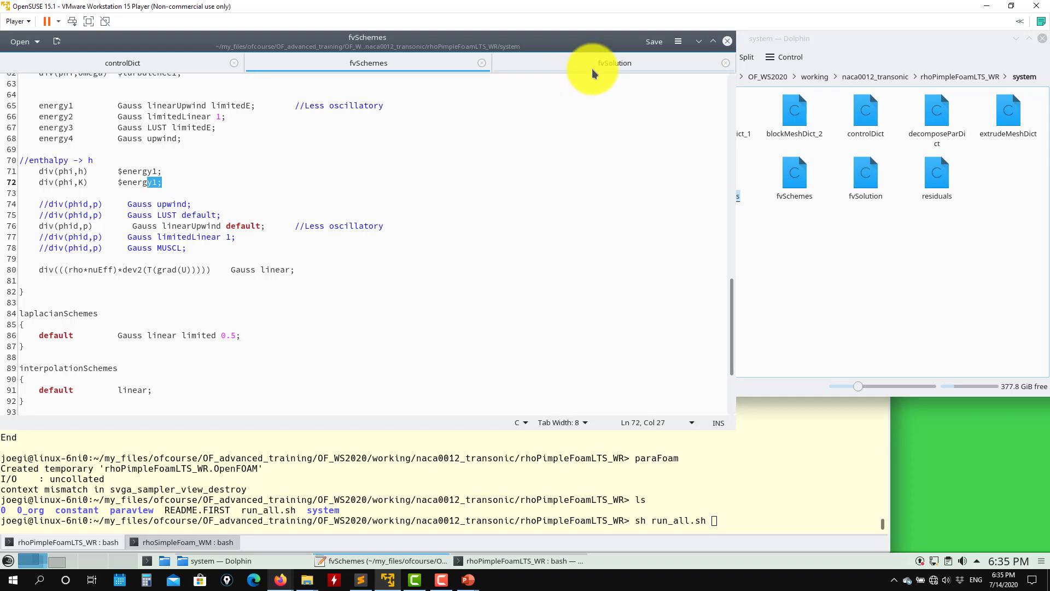
scroll(175, 86, "up", 7)
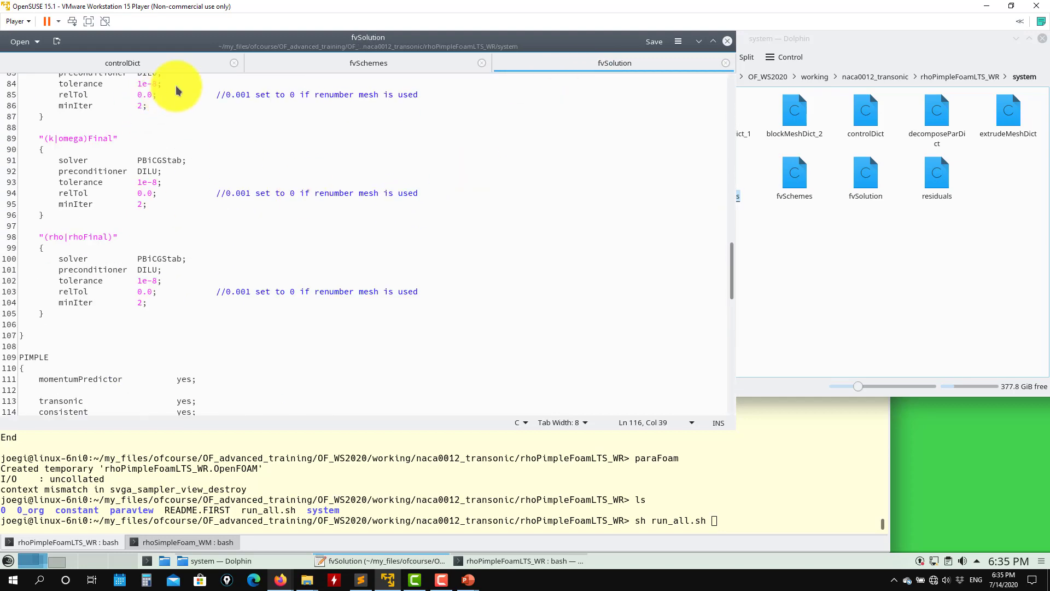
left_click(123, 63)
scroll(152, 146, "up", 2)
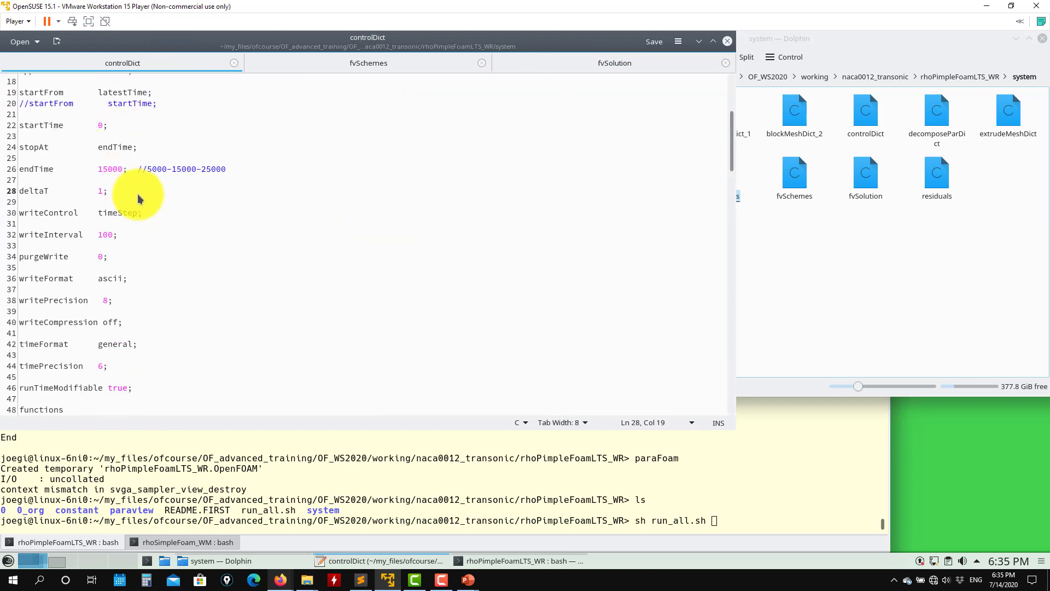
left_click_drag(122, 193, 11, 192)
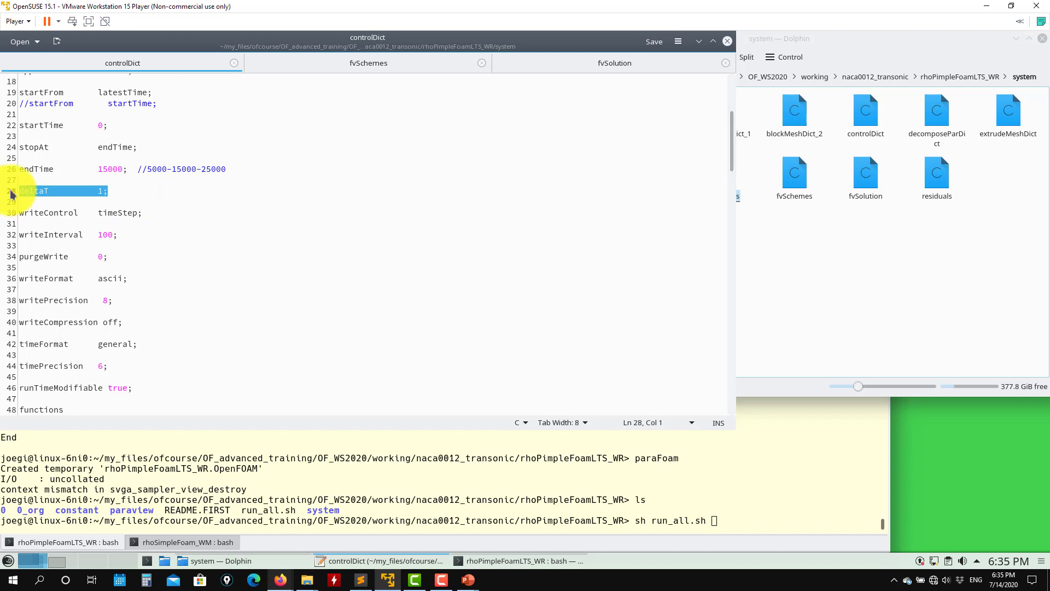
left_click(94, 191)
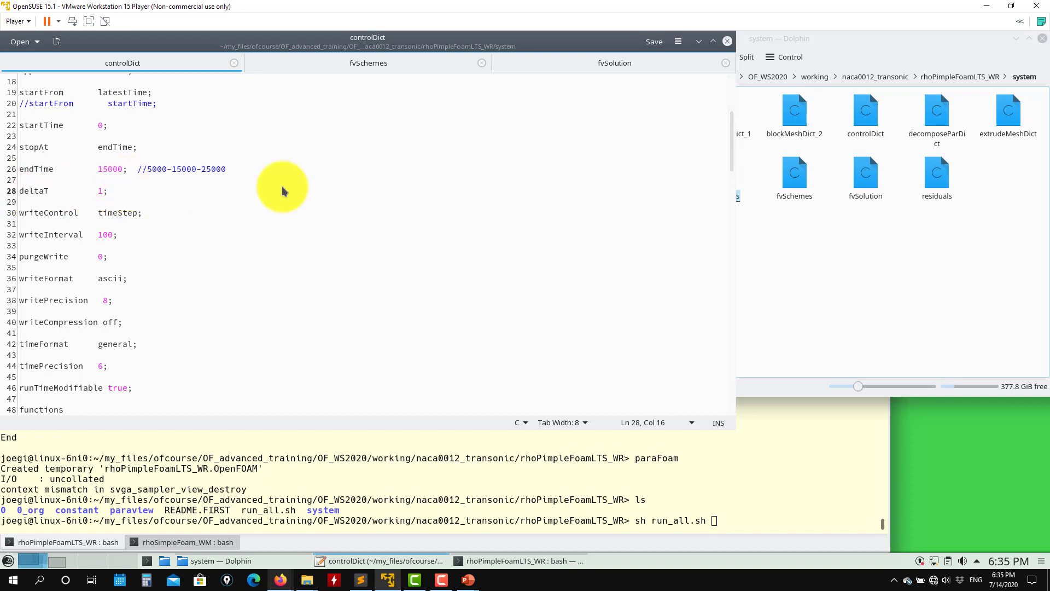
Review fvSolution's solver and PIMPLE settings, highlighting the local time-stepping entries from maxCo through maxDeltaT
left_click(575, 63)
scroll(273, 210, "up", 15)
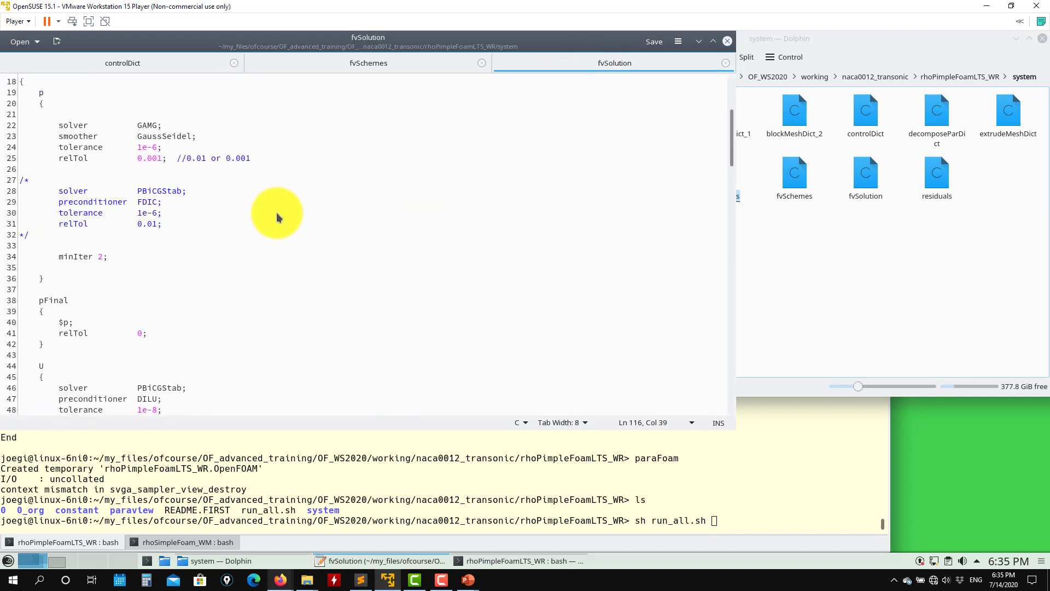
scroll(284, 211, "down", 15)
scroll(296, 205, "down", 13)
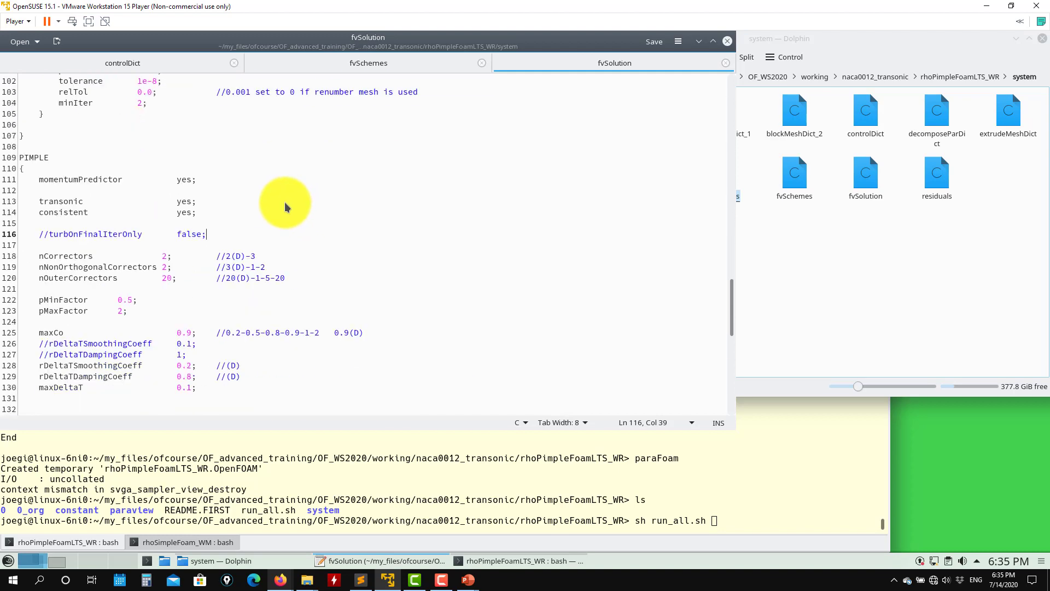
scroll(283, 207, "down", 5)
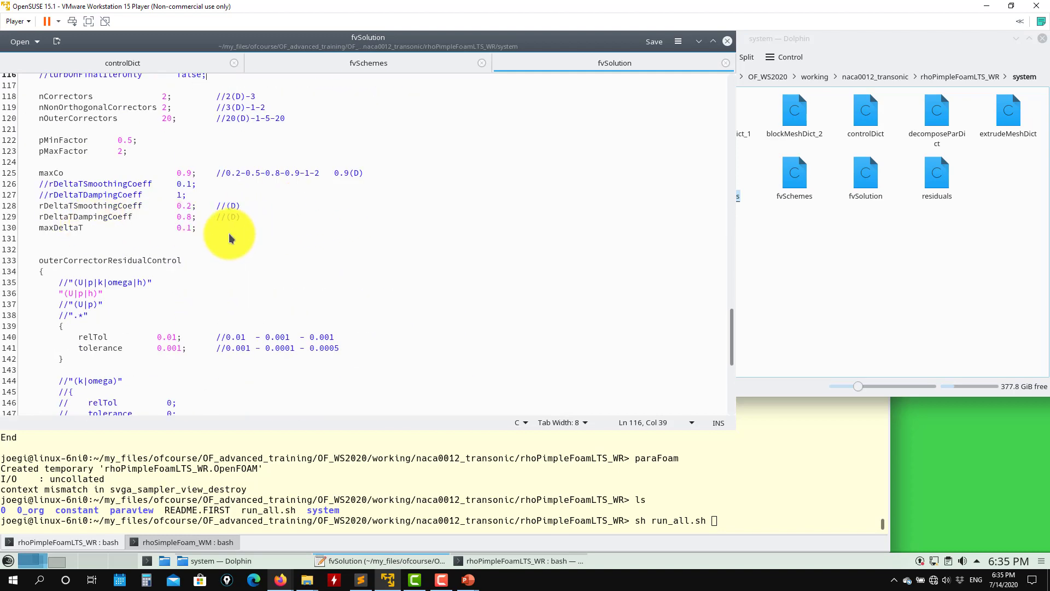
left_click_drag(223, 235, 7, 176)
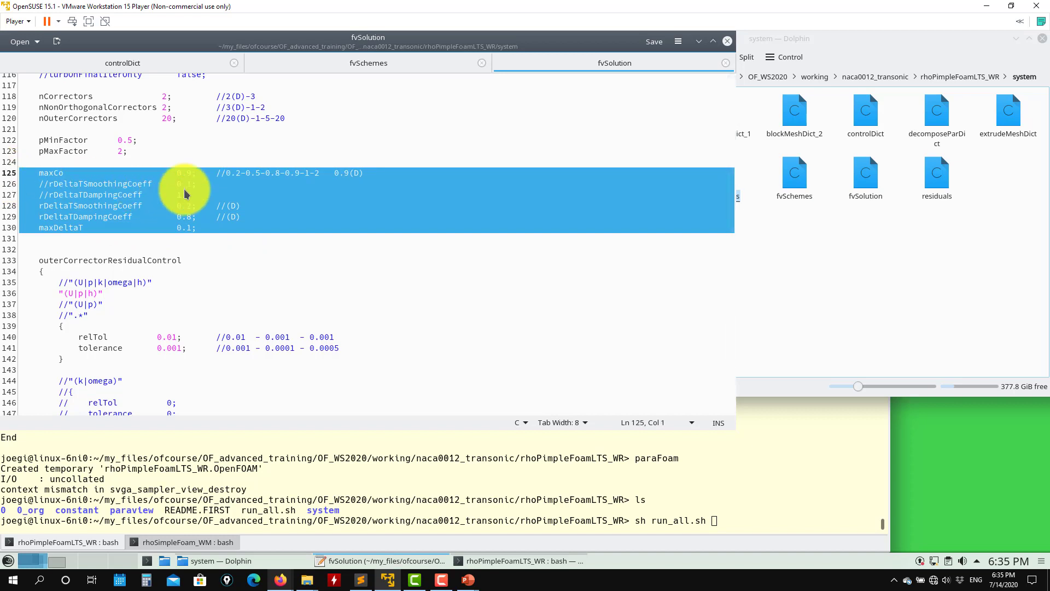
key("Up")
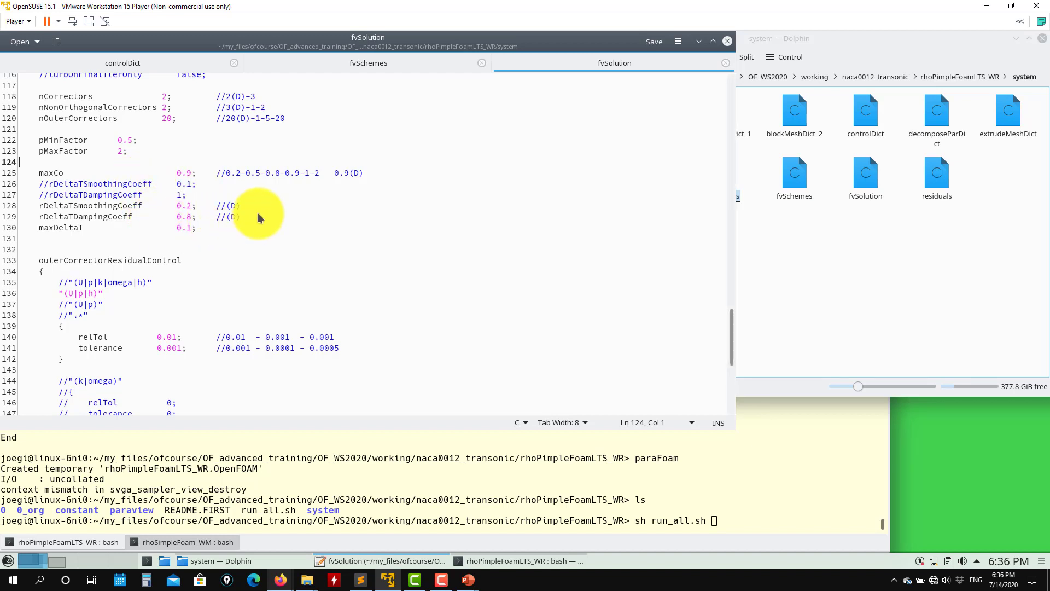
Highlight the active rDeltaTSmoothingCoeff, rDeltaTDampingCoeff and maxDeltaT entries, and review outerCorrectorResidualControl and relaxationFactors
left_click_drag(252, 217, 30, 207)
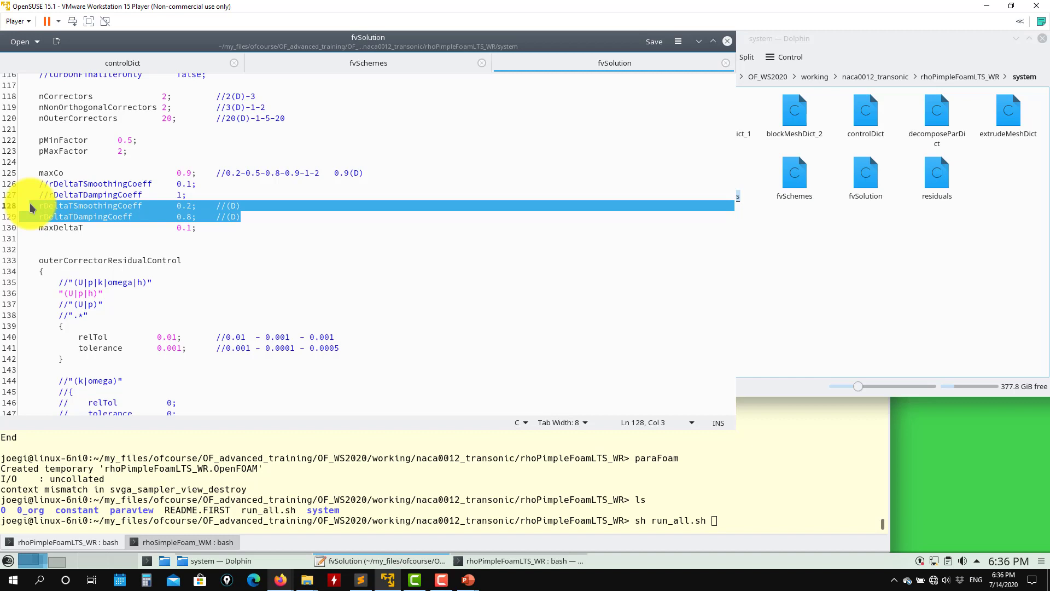
left_click(260, 221)
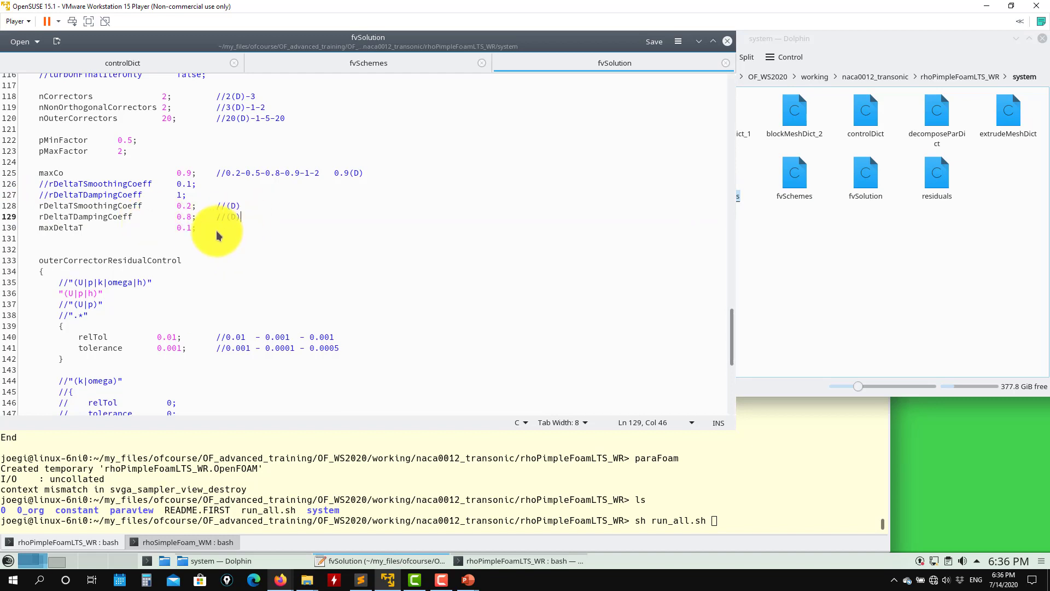
left_click_drag(217, 235, 7, 229)
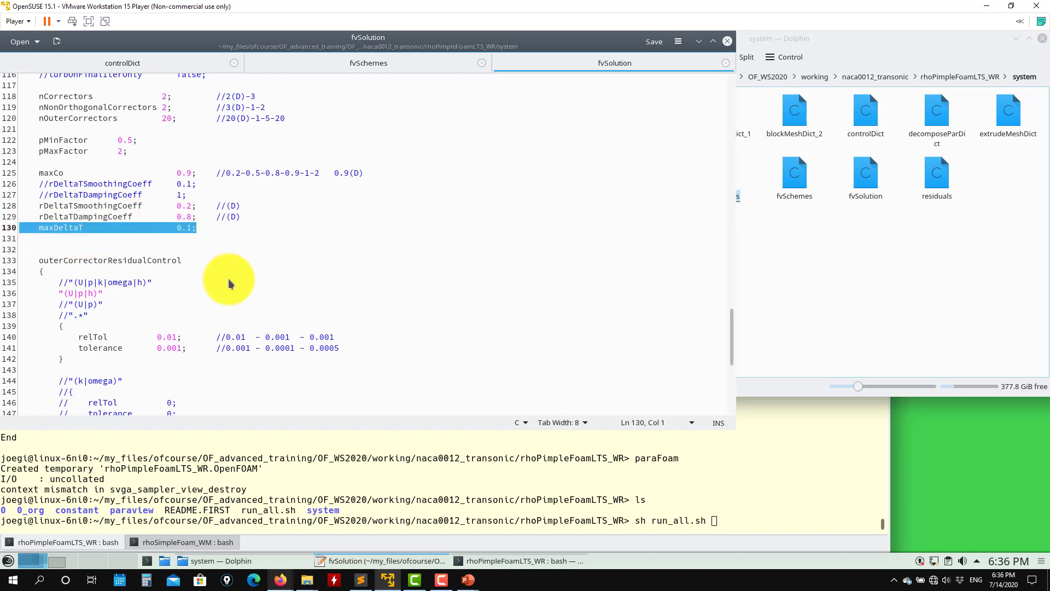
scroll(228, 283, "down", 8)
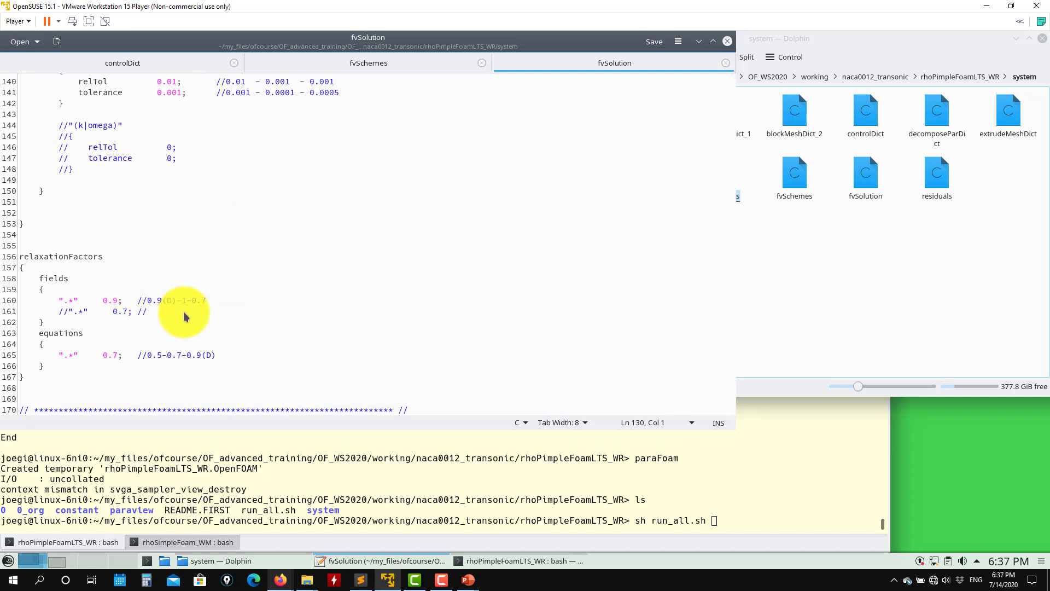
scroll(207, 309, "up", 3)
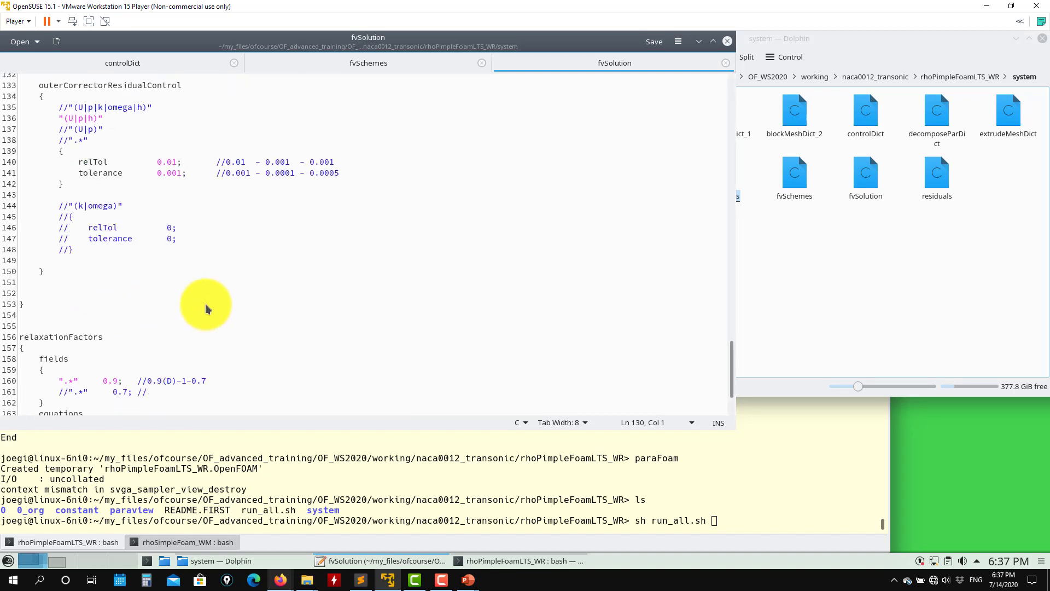
scroll(206, 309, "up", 2)
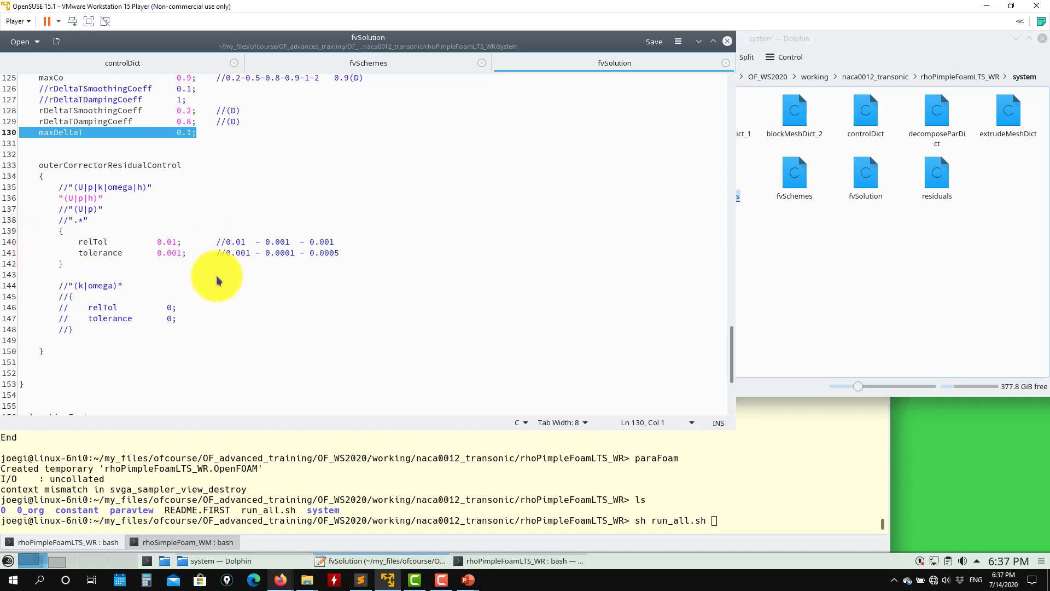
scroll(224, 279, "up", 5)
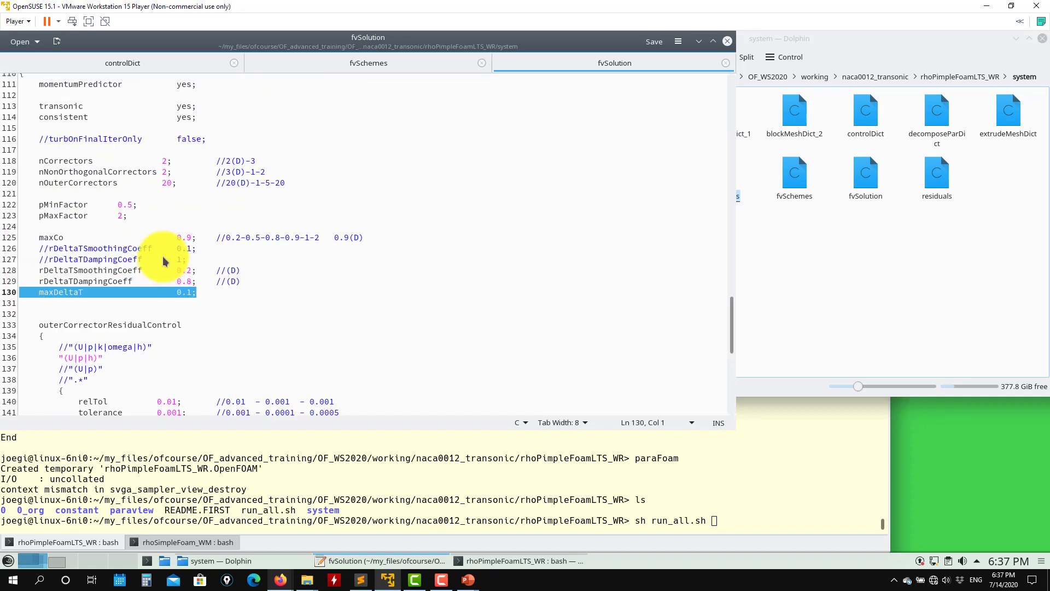
Set nNonOrthogonalCorrectors to 3 in the PIMPLE block and save fvSolution
left_click(165, 173)
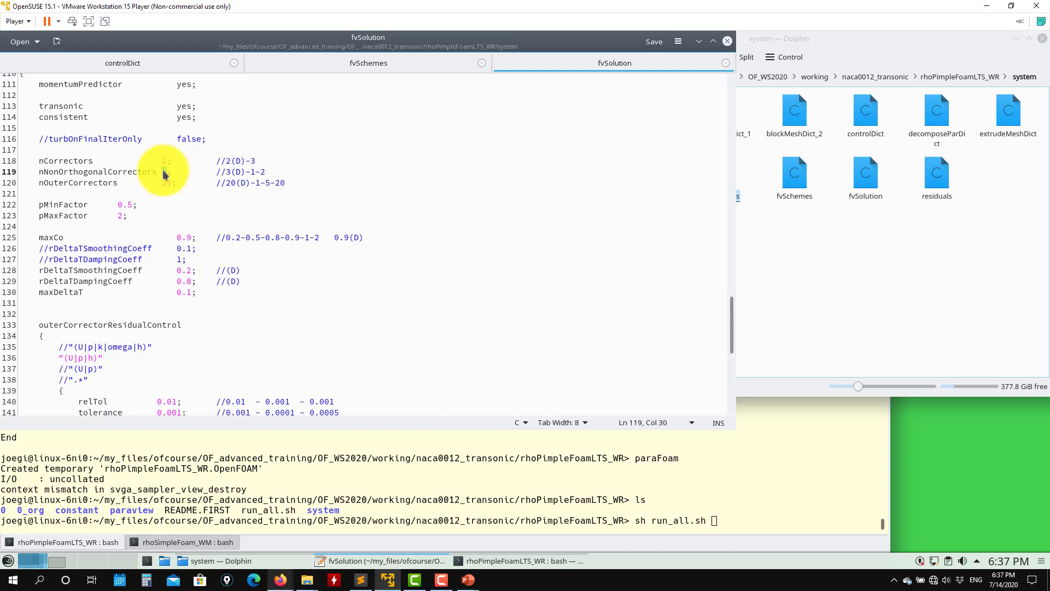
type("2")
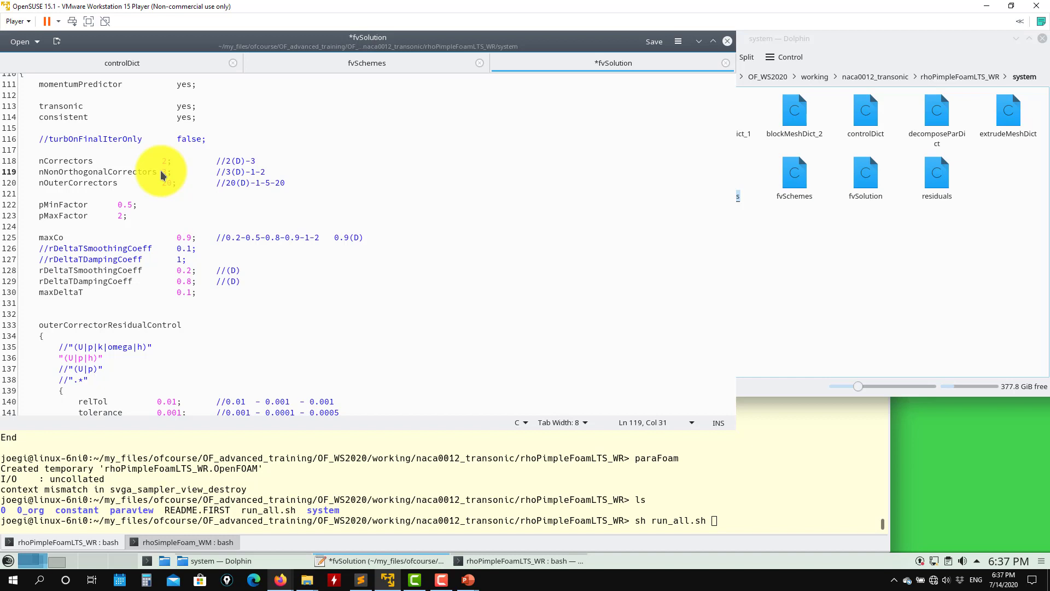
key("ctrl+s")
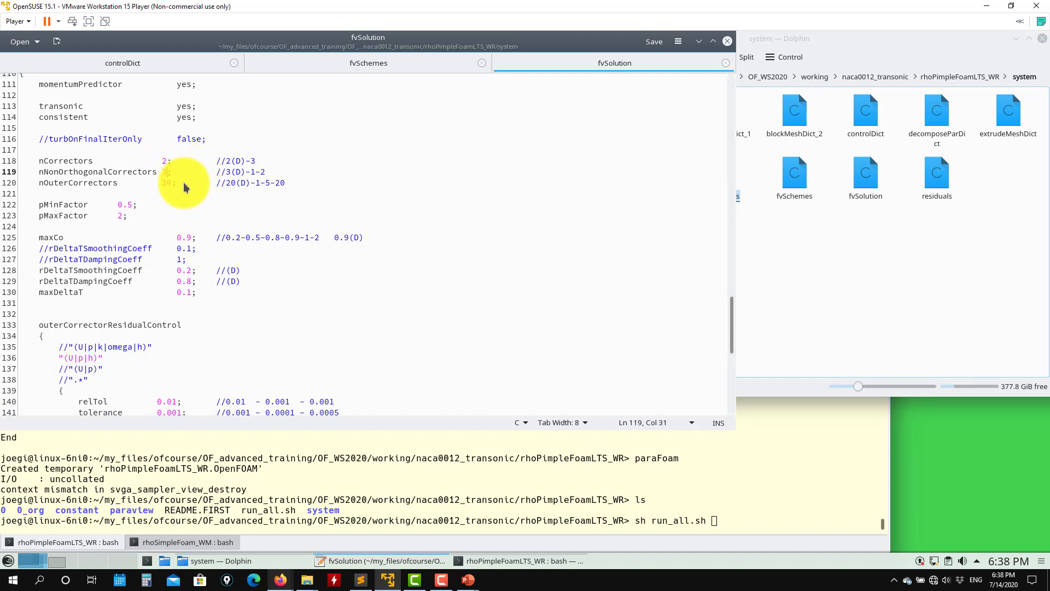
Try nNonOrthogonalCorrectors at 1, undo the trial edits and save fvSolution
key("BackSpace")
type("1")
key("Up")
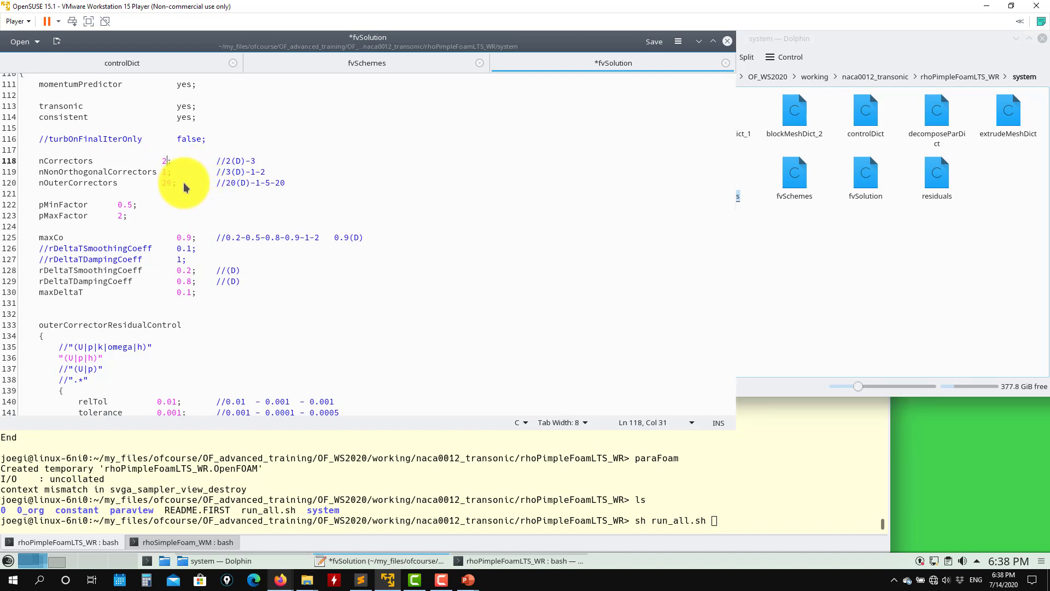
key("Down")
key("Down")
key("Delete")
key("ctrl+z")
key("ctrl+z")
key("ctrl+z")
key("ctrl+s")
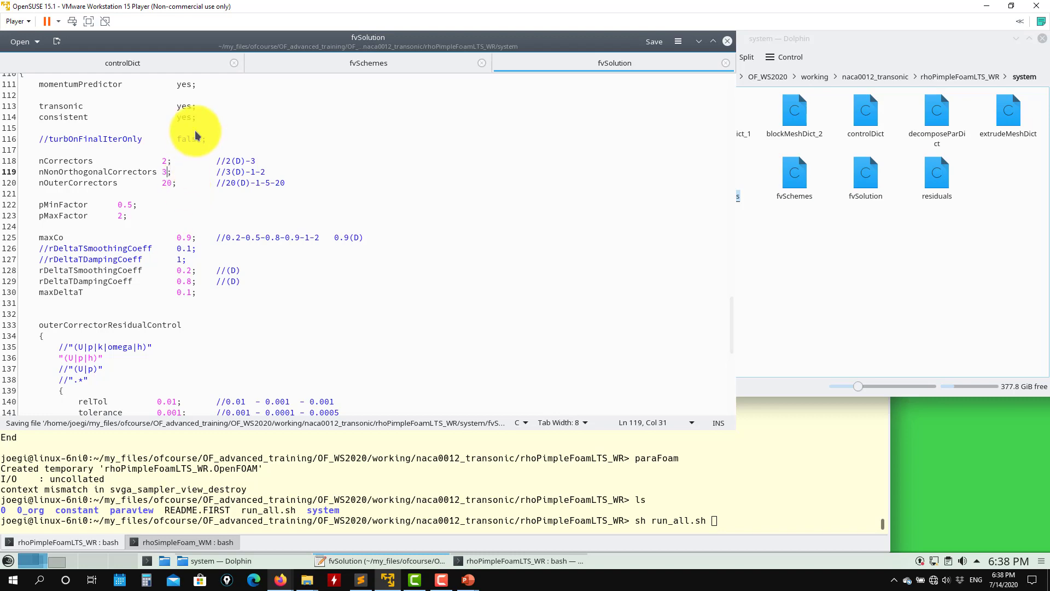
Start the rhoPimpleFoamLTS_WR case in the terminal with sh run_all.sh
scroll(196, 134, "up", 11)
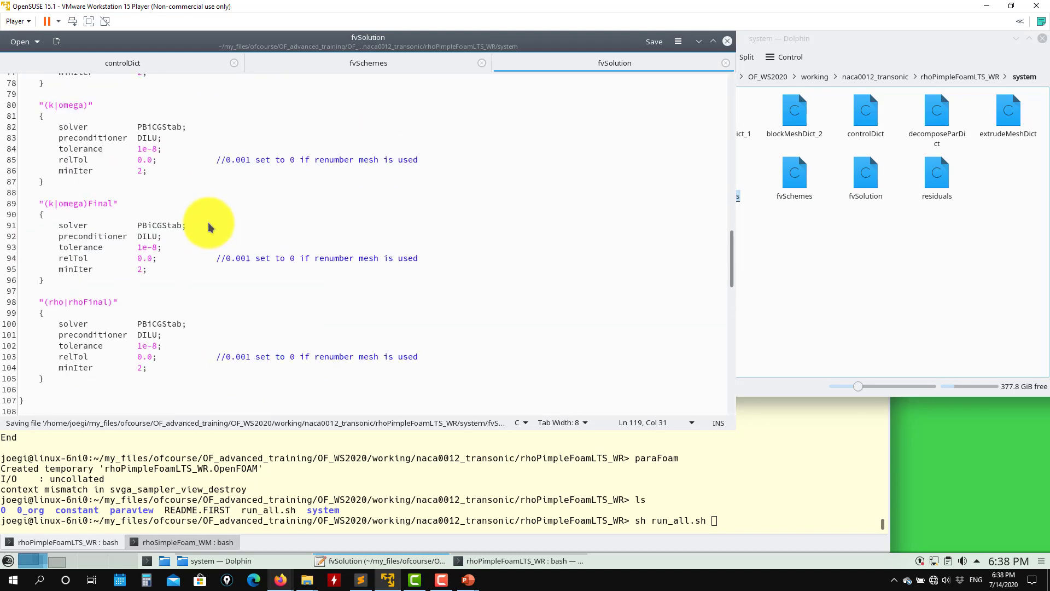
scroll(209, 226, "up", 1)
left_click(407, 476)
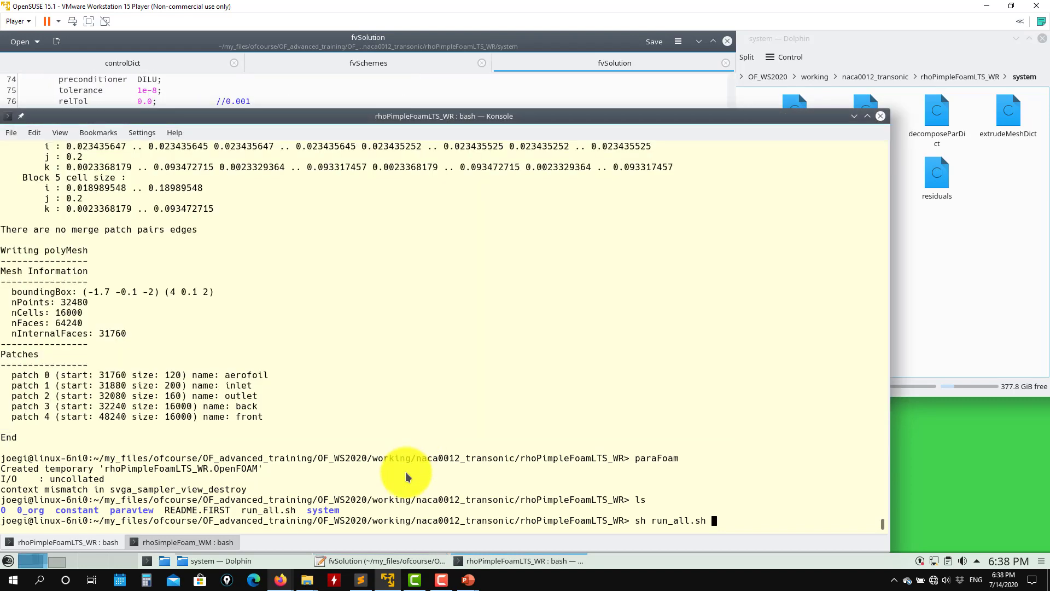
key("Return")
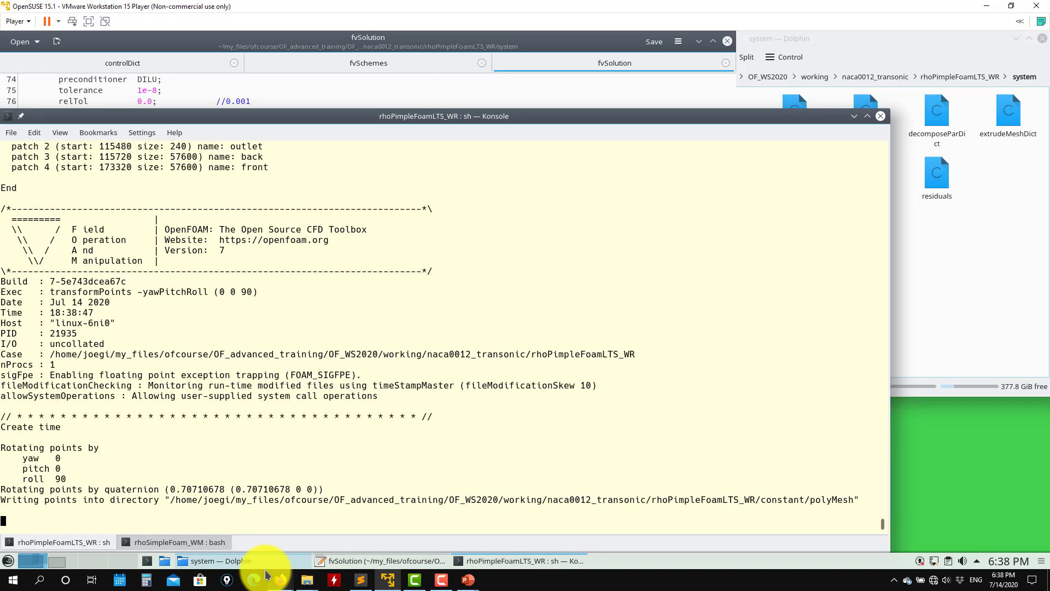
Exit the rhoSimpleFoam_WM shell session and open a new terminal session in the rhoPimpleFoamLTS_WR directory
left_click(205, 544)
type("e")
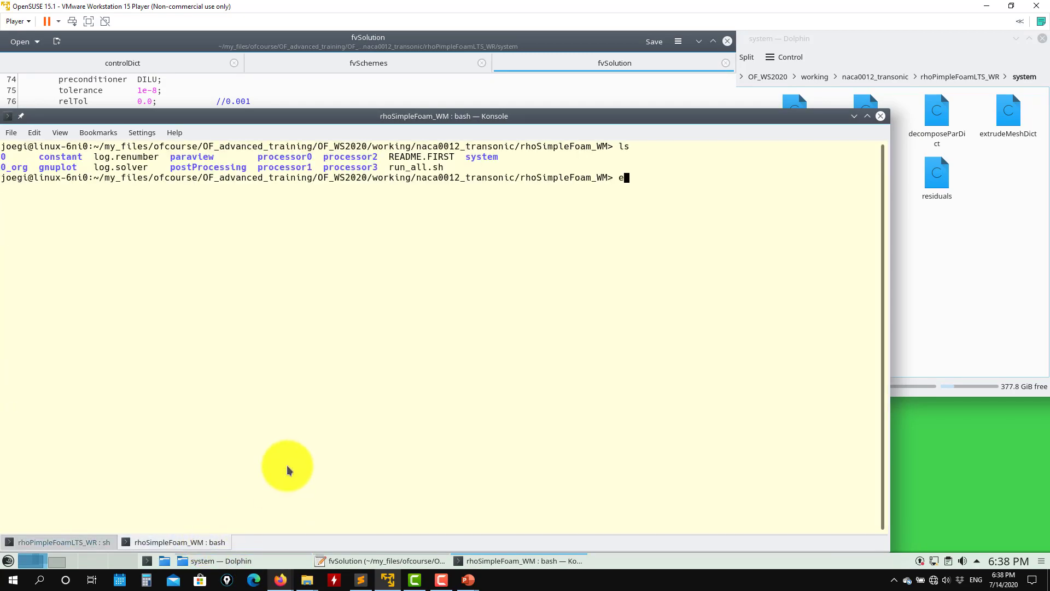
type("xit")
key("Return")
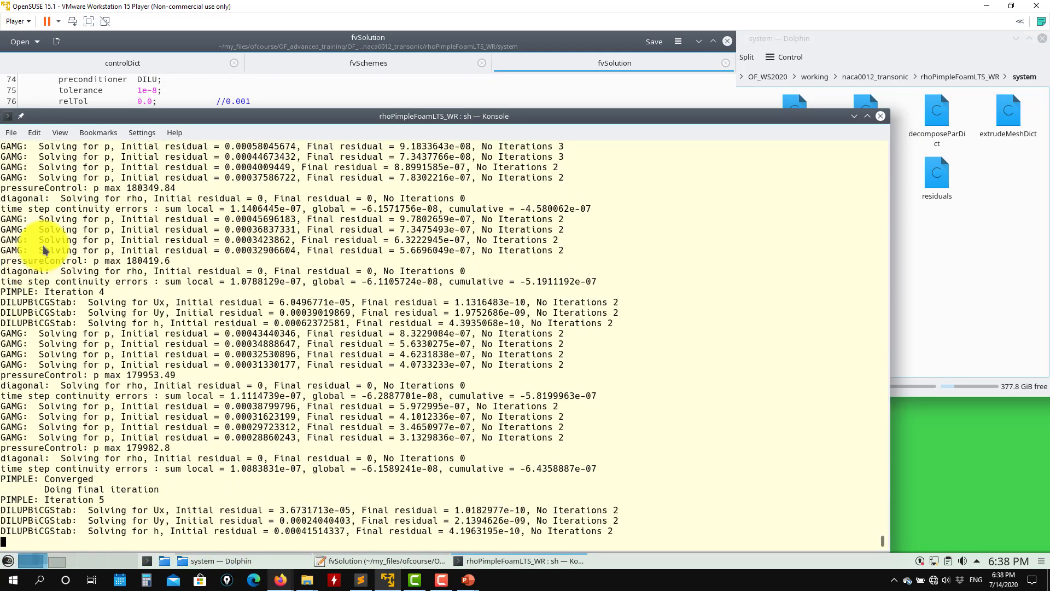
left_click(12, 134)
left_click(38, 154)
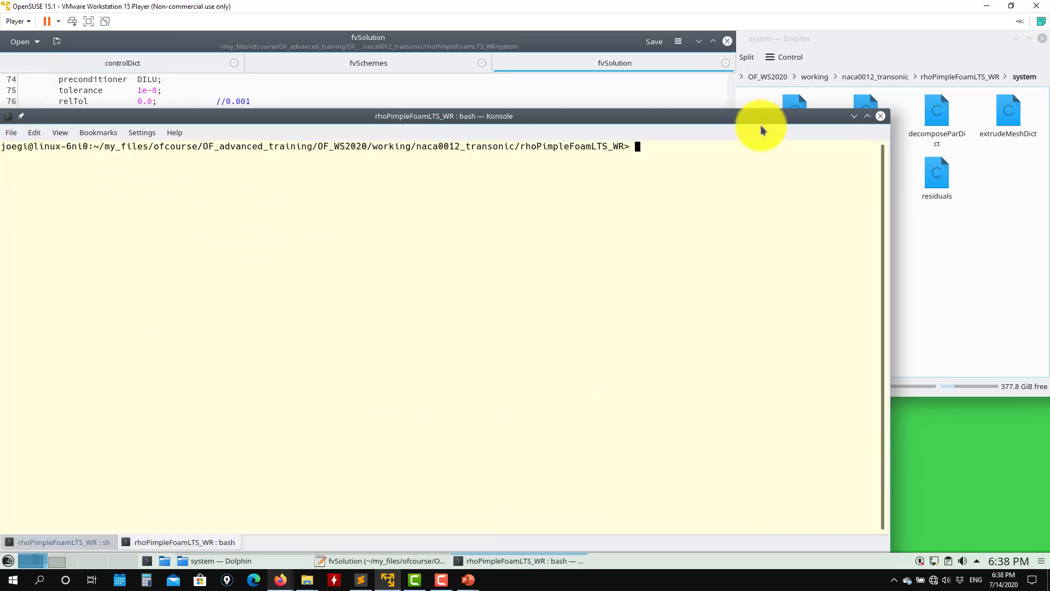
Examine the running solver's output, highlighting the flow, smoothed and damped time scale lines and the GAMG pressure solves
left_click(76, 540)
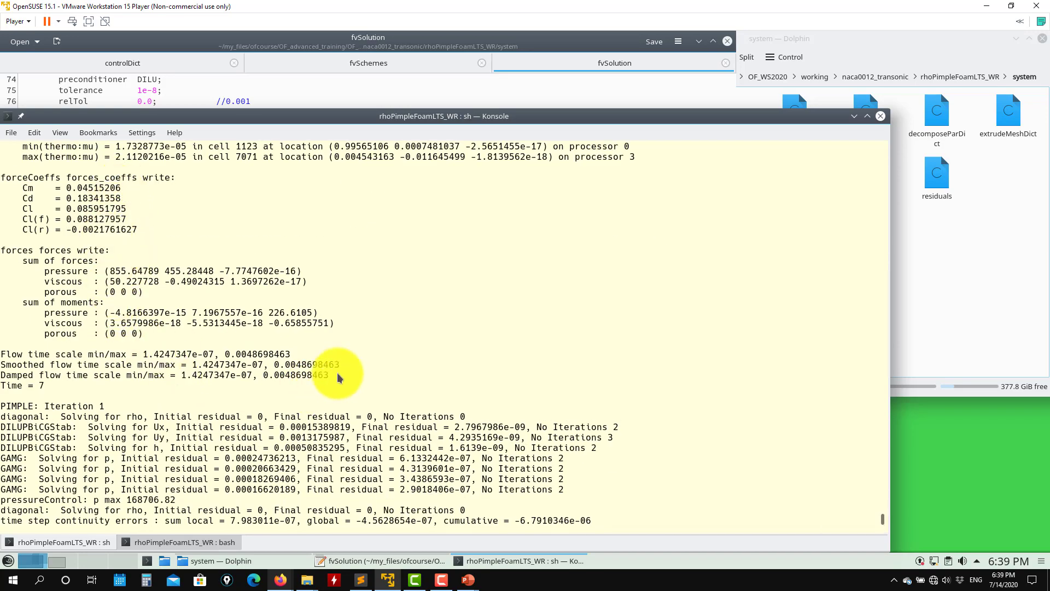
left_click_drag(337, 373, 2, 359)
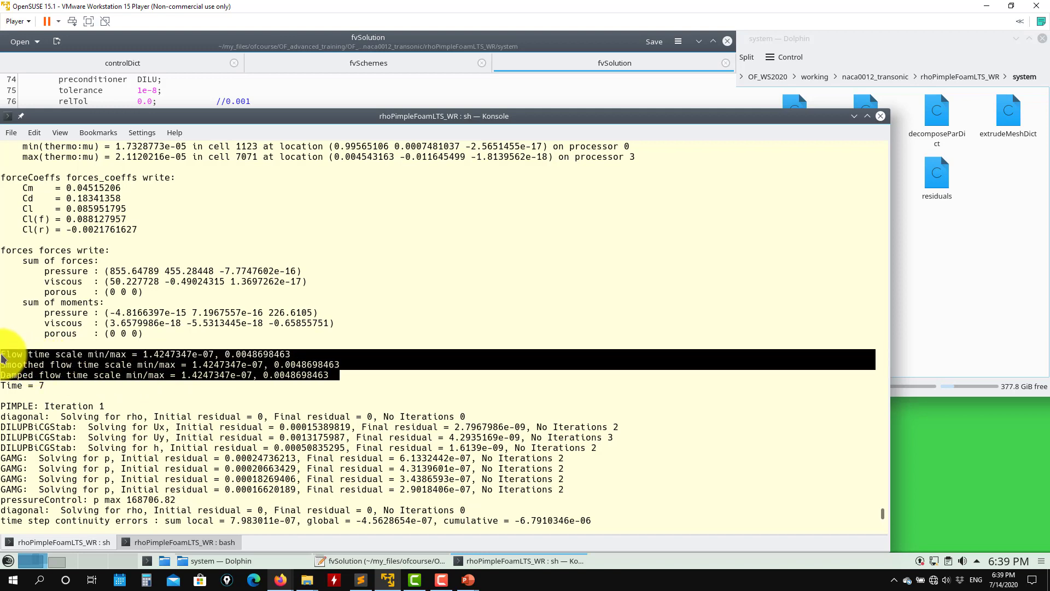
left_click(278, 361)
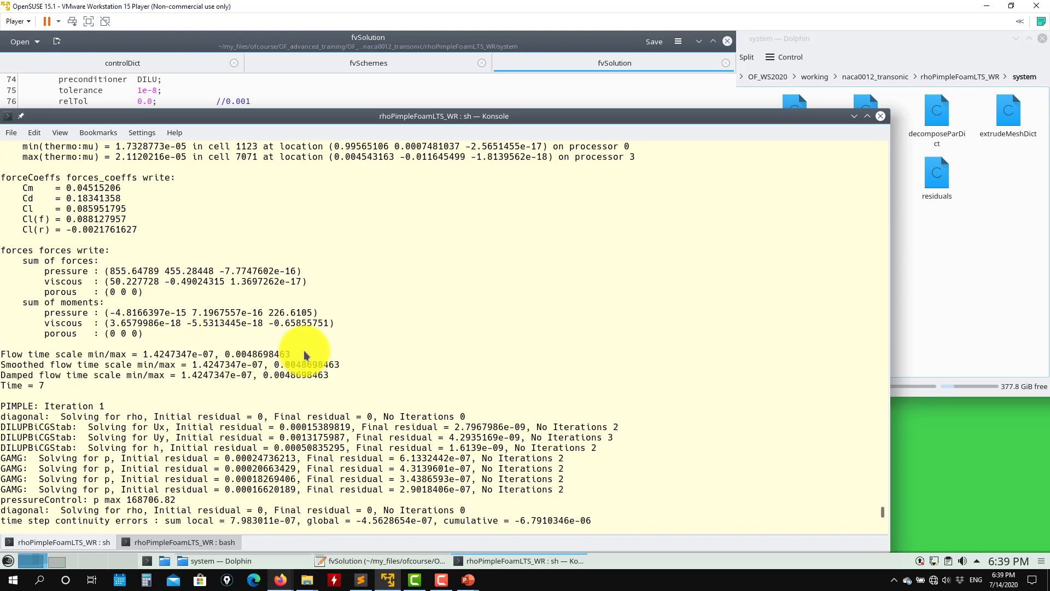
left_click_drag(306, 354, 4, 354)
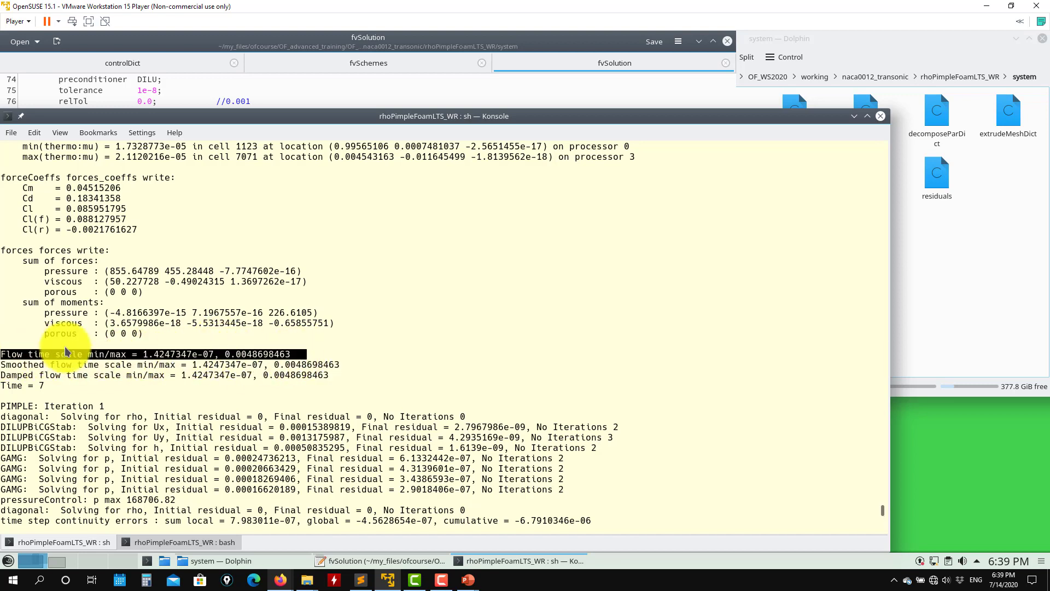
left_click(190, 346)
left_click_drag(216, 346, 149, 355)
left_click(213, 352)
left_click_drag(295, 354, 221, 353)
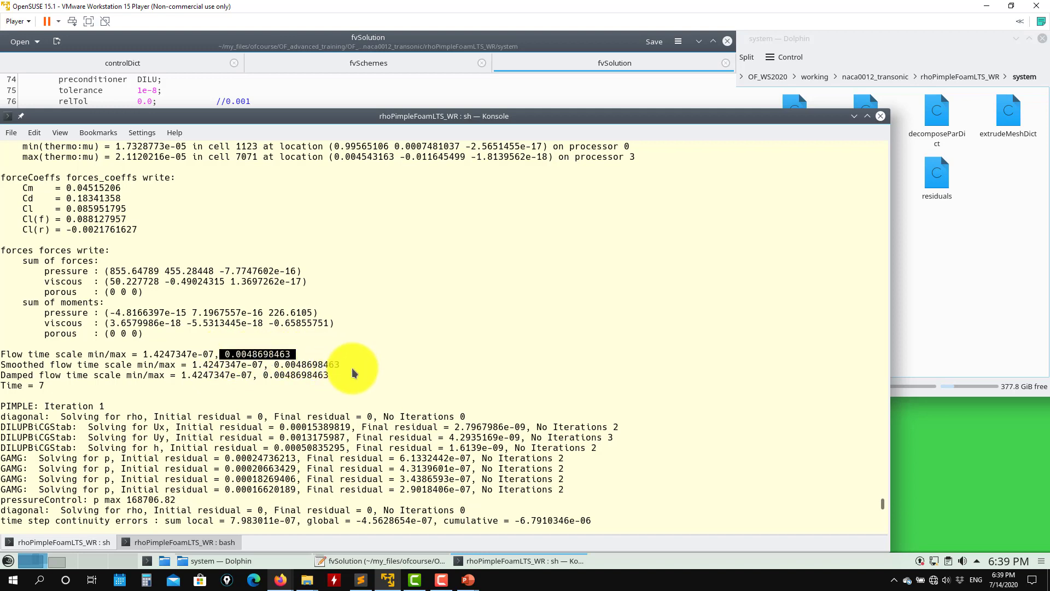
left_click_drag(348, 370, 39, 367)
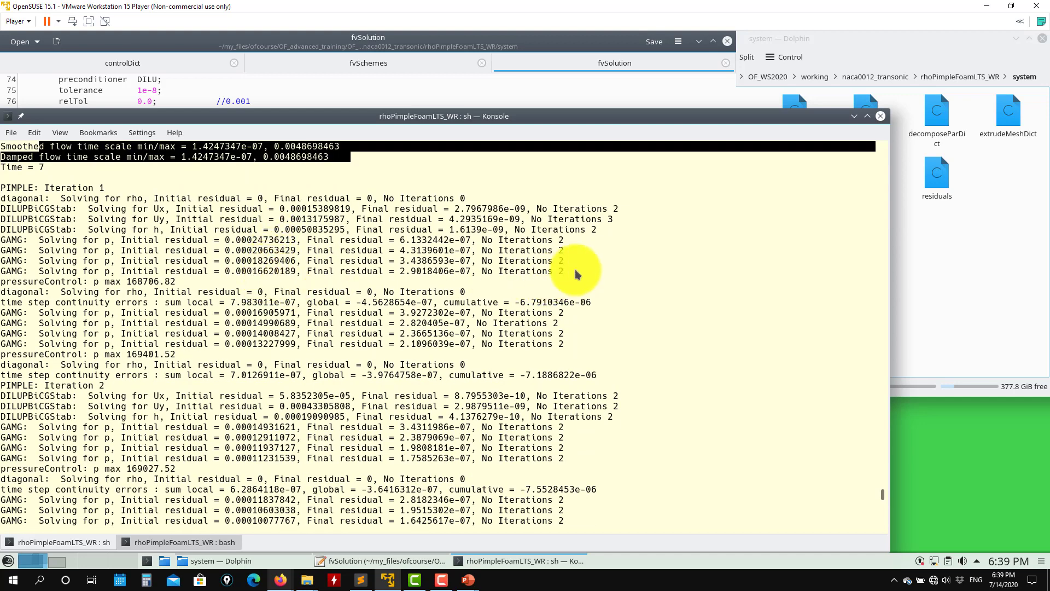
mouse_move(575, 269)
left_mouse_down()
mouse_move(130, 268)
mouse_move(60, 246)
mouse_move(44, 254)
left_mouse_up()
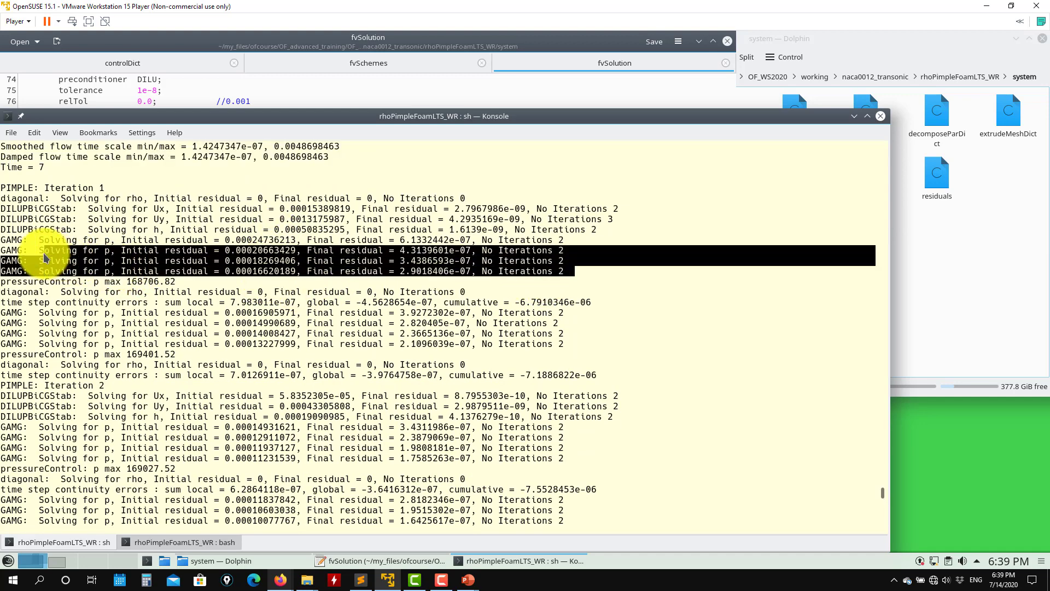
Review the running solver's latest time step, from the force coefficients back through its PIMPLE iterations and GAMG pressure solves
left_click(268, 267)
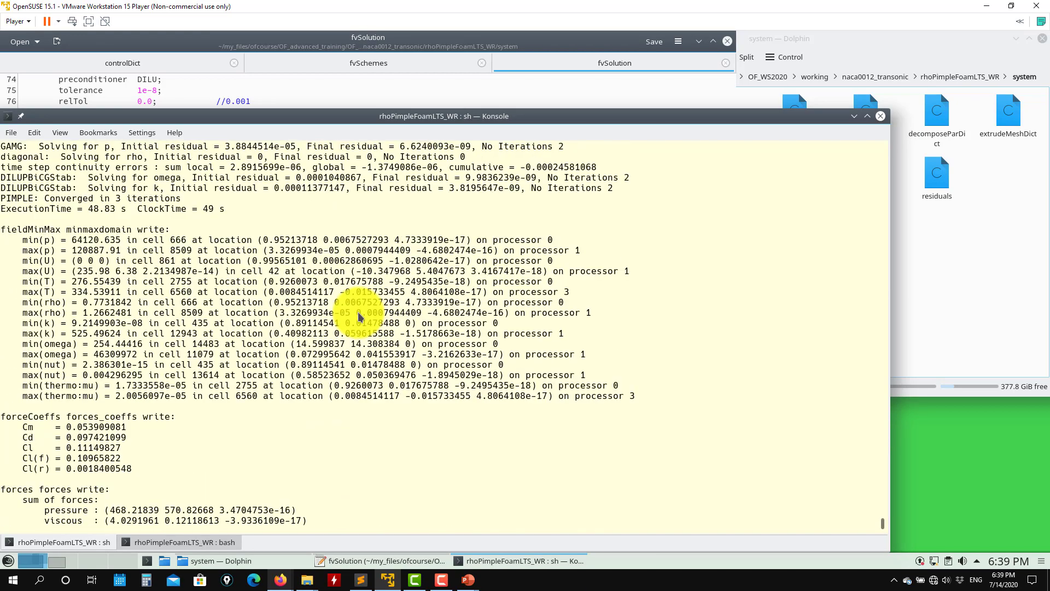
scroll(303, 331, "up", 5)
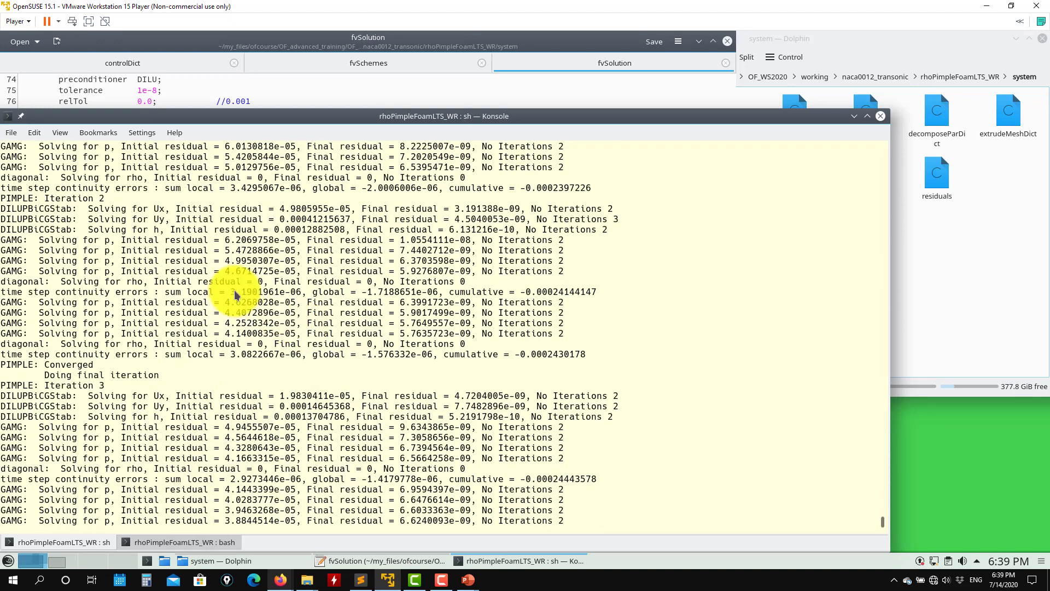
scroll(222, 264, "up", 1)
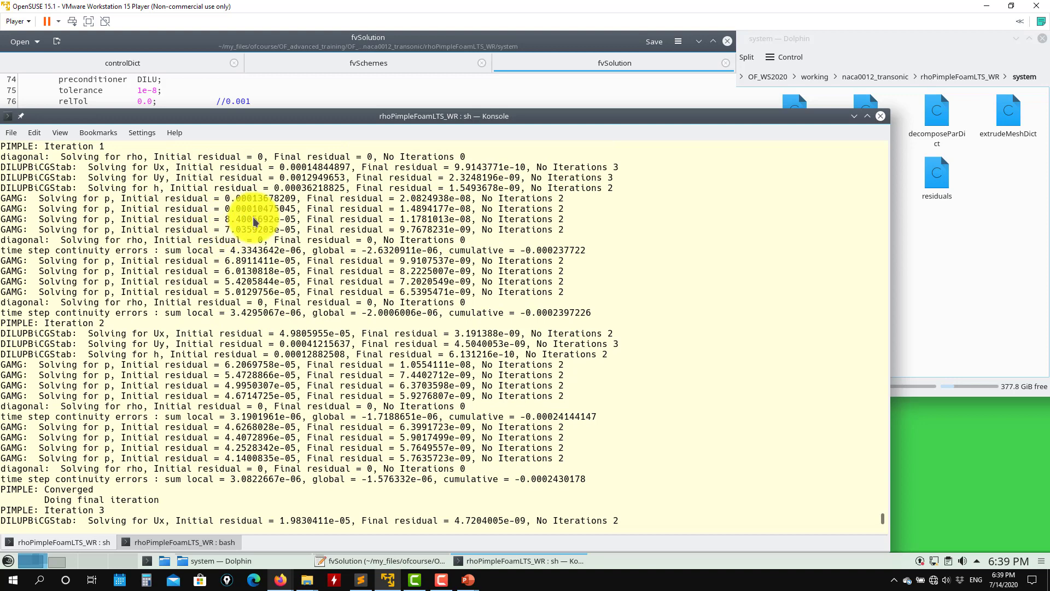
Lower nNonOrthogonalCorrectors in the PIMPLE block of fvSolution, save the file and return to the running solver's output
left_click(271, 90)
scroll(417, 187, "down", 16)
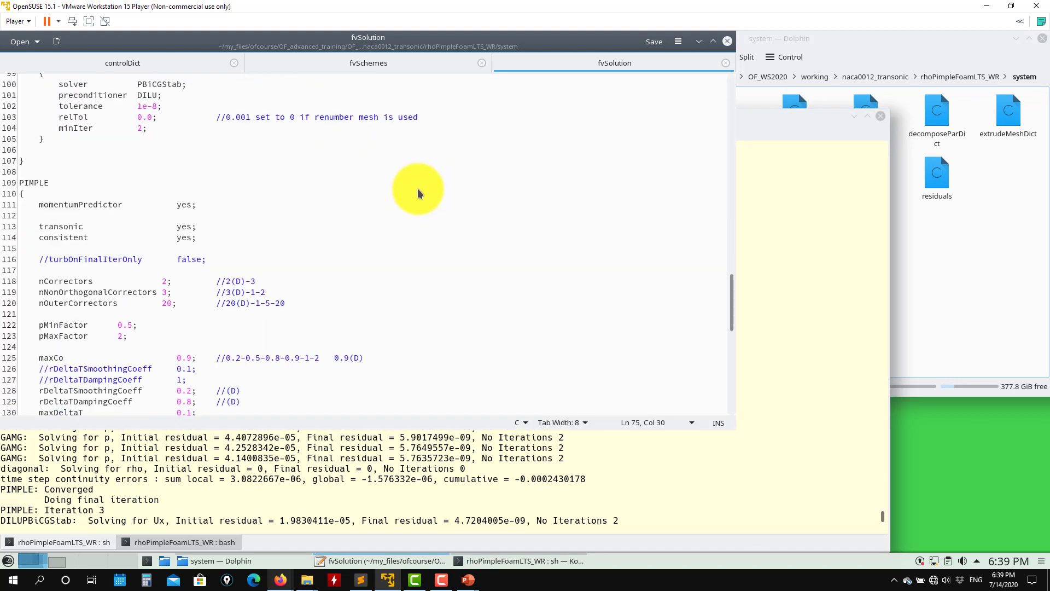
scroll(184, 189, "up", 5)
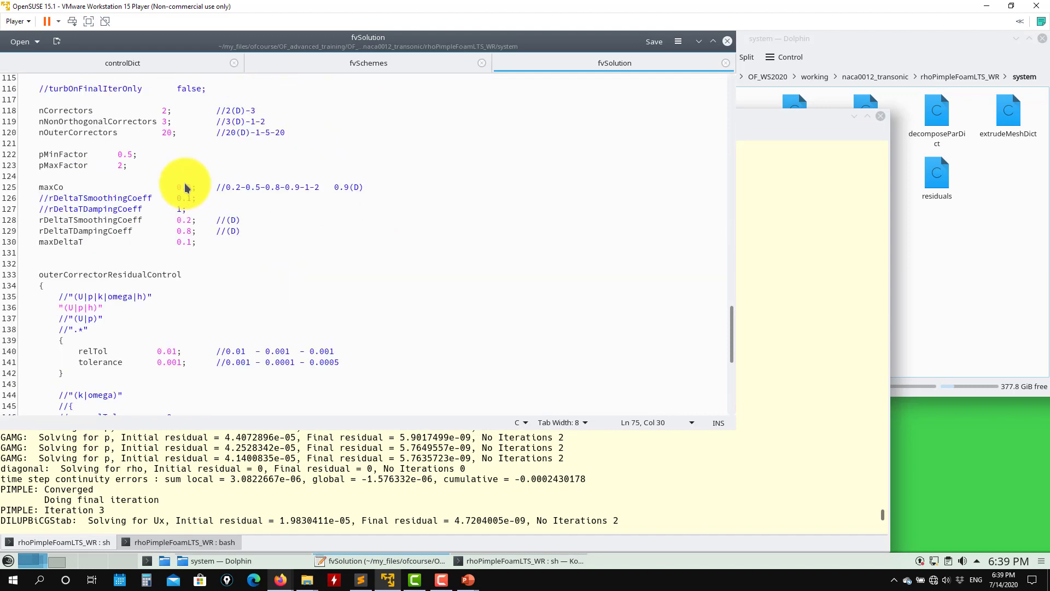
type("1")
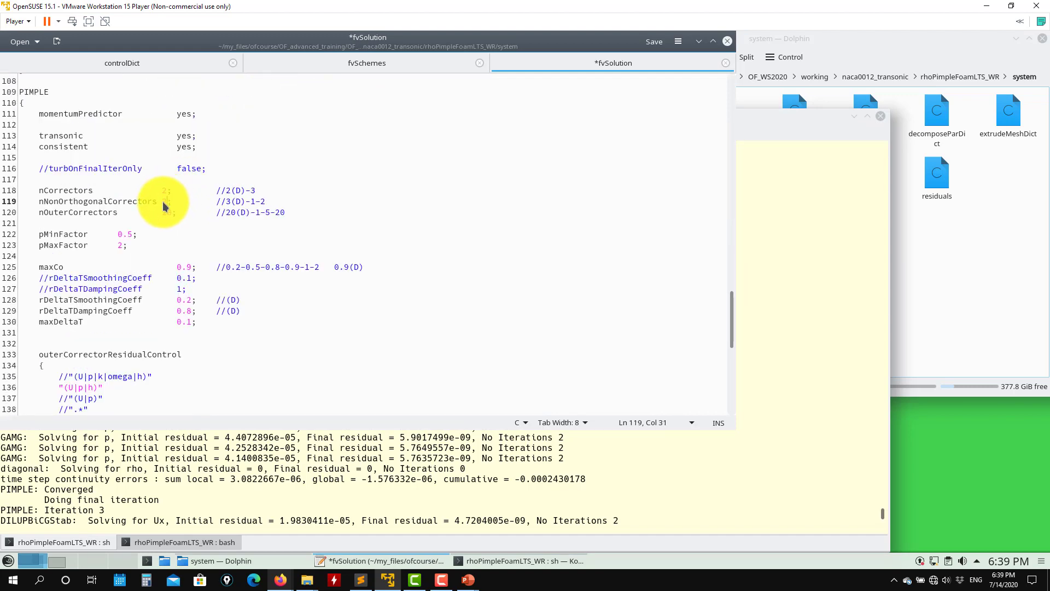
key("ctrl+s")
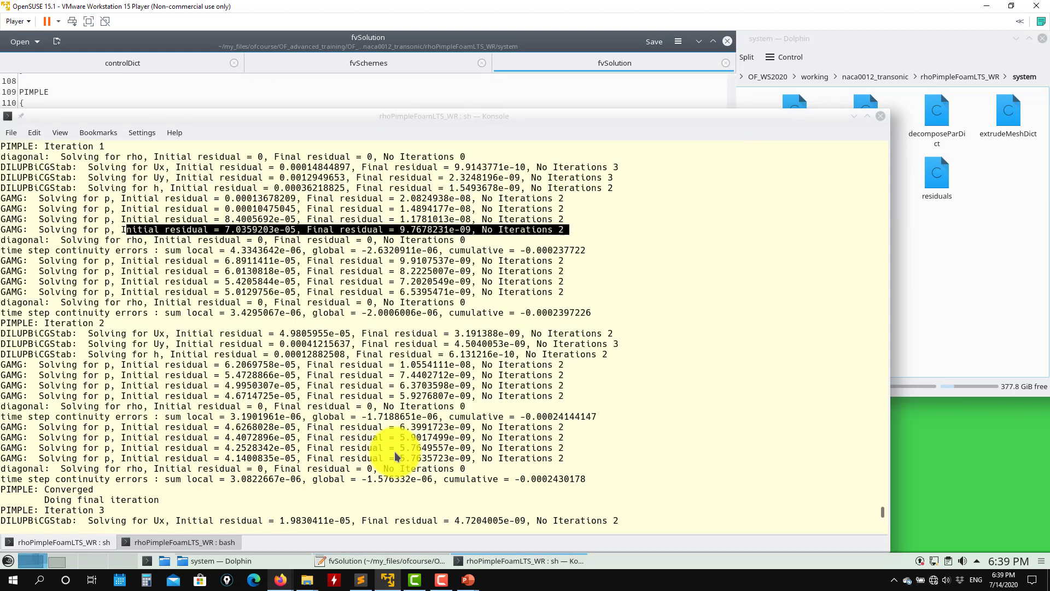
left_click(389, 454)
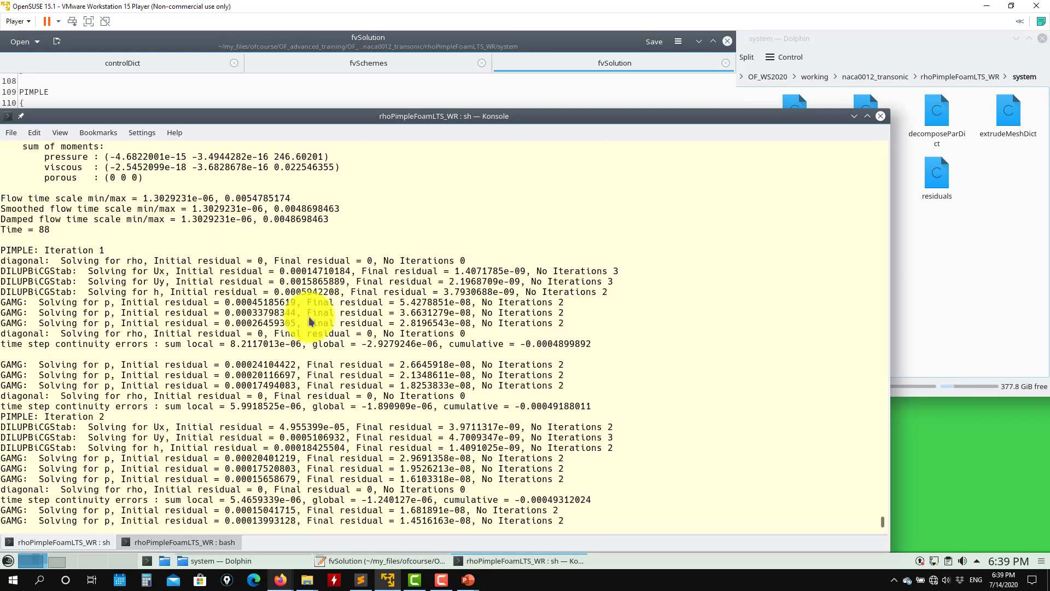
Review the PIMPLE settings in fvSolution, including the corrector counts, maxCo, outerCorrectorResidualControl tolerances and the relaxation factors
left_click(239, 87)
scroll(170, 190, "down", 10)
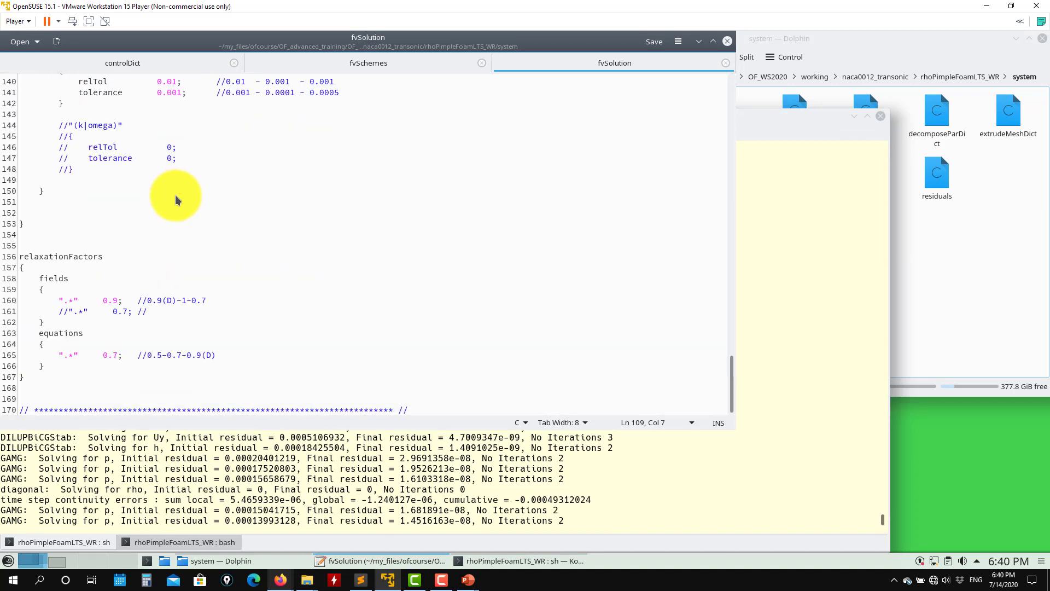
scroll(175, 195, "up", 5)
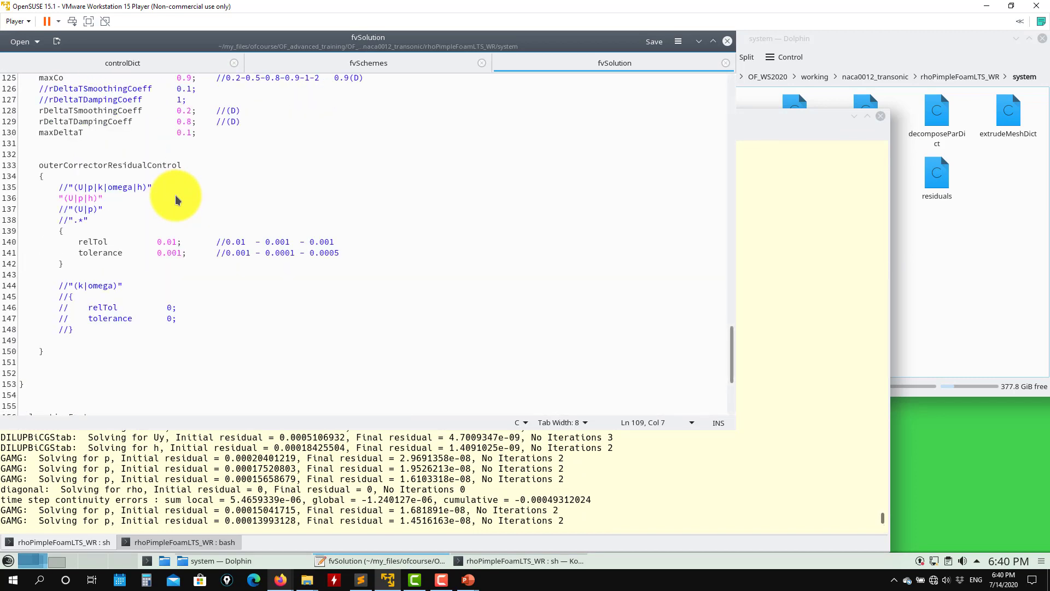
scroll(175, 195, "up", 2)
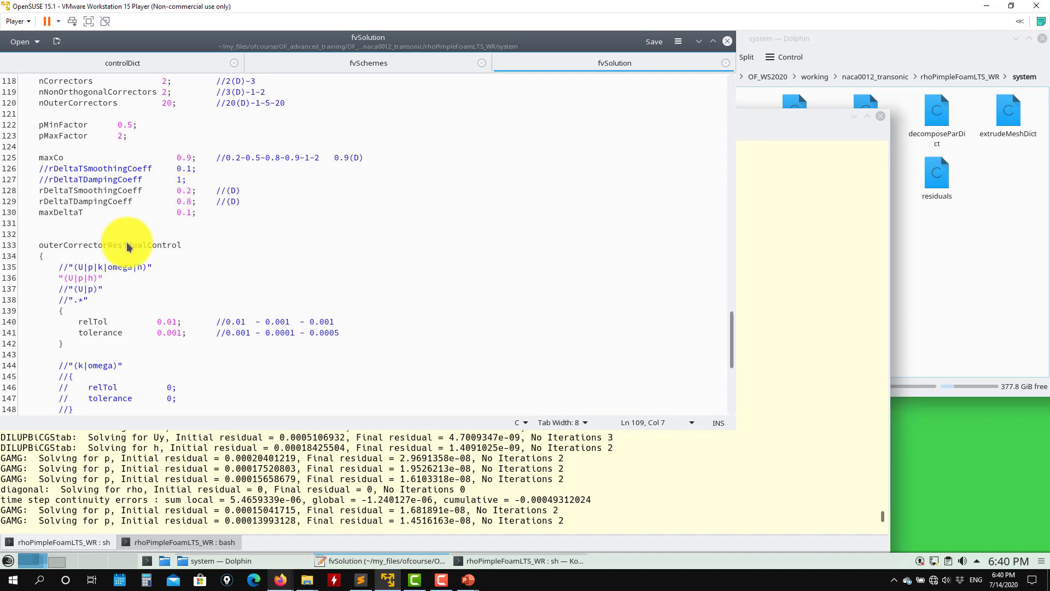
scroll(127, 242, "down", 2)
scroll(132, 243, "up", 2)
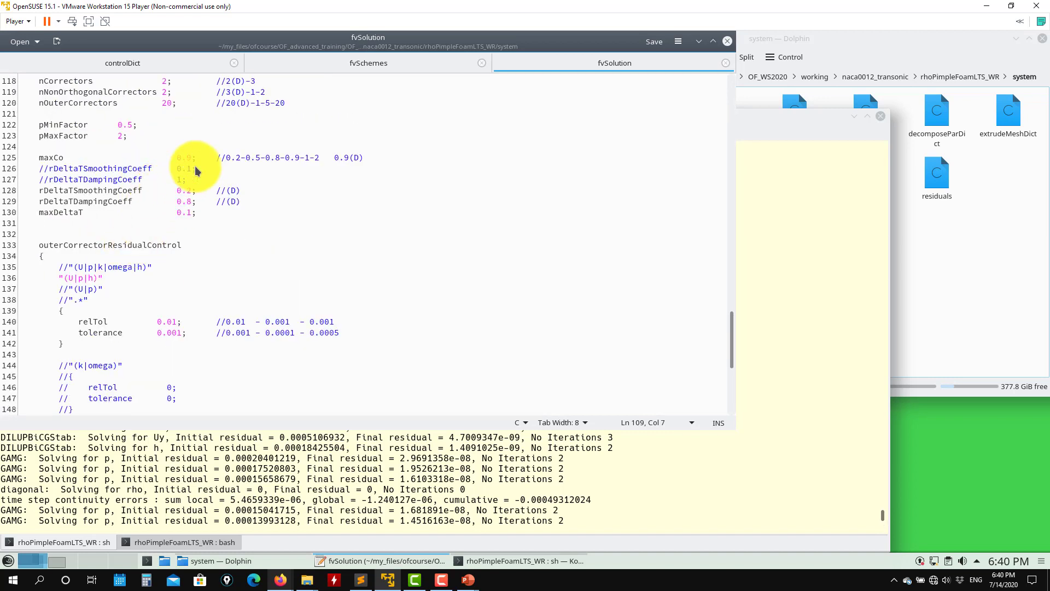
scroll(181, 170, "up", 1)
left_click(173, 142)
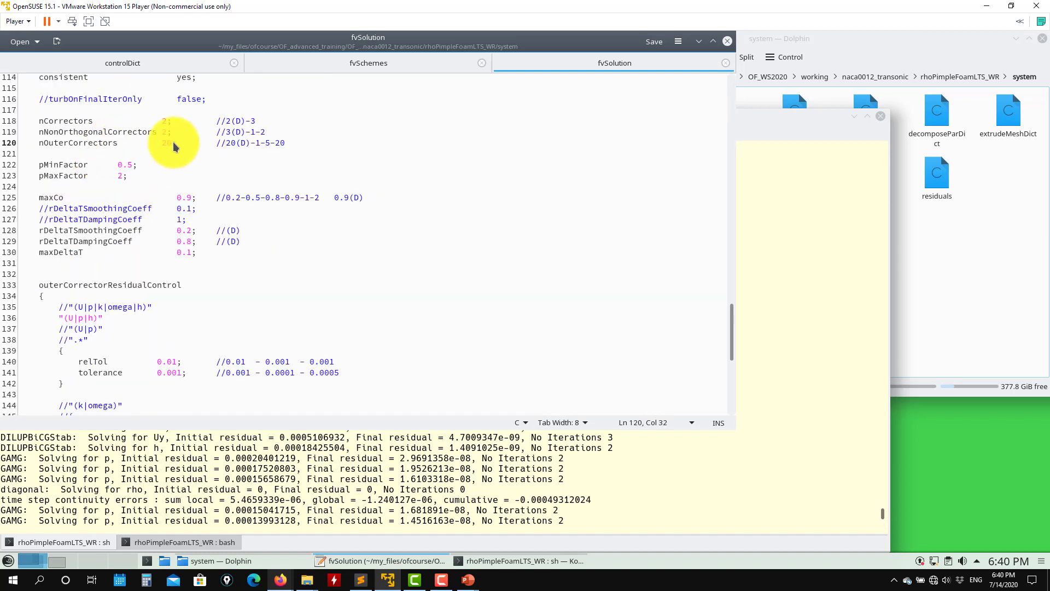
left_click_drag(355, 374, 3, 361)
Examine the PIMPLE outer iterations, their initial residuals and convergence in the running solver's terminal output
left_click(199, 493)
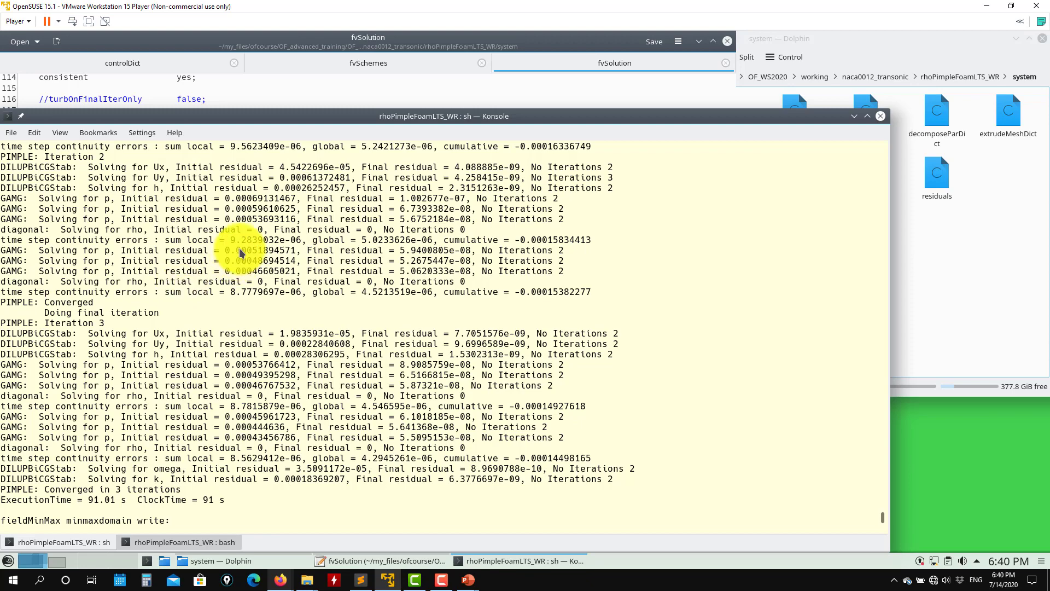
scroll(181, 229, "up", 3)
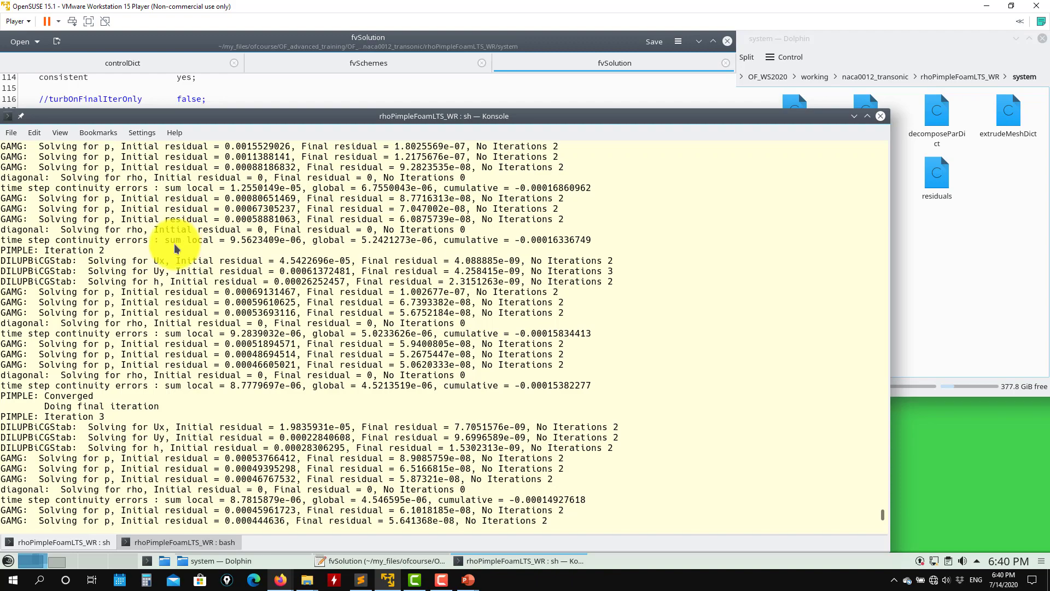
scroll(181, 259, "down", 3)
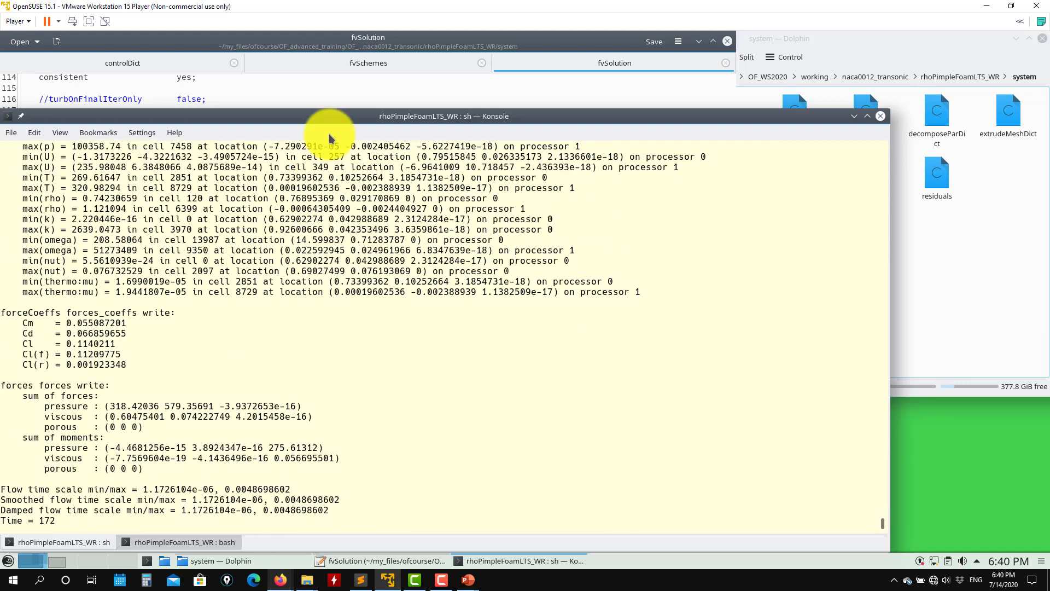
left_click(373, 98)
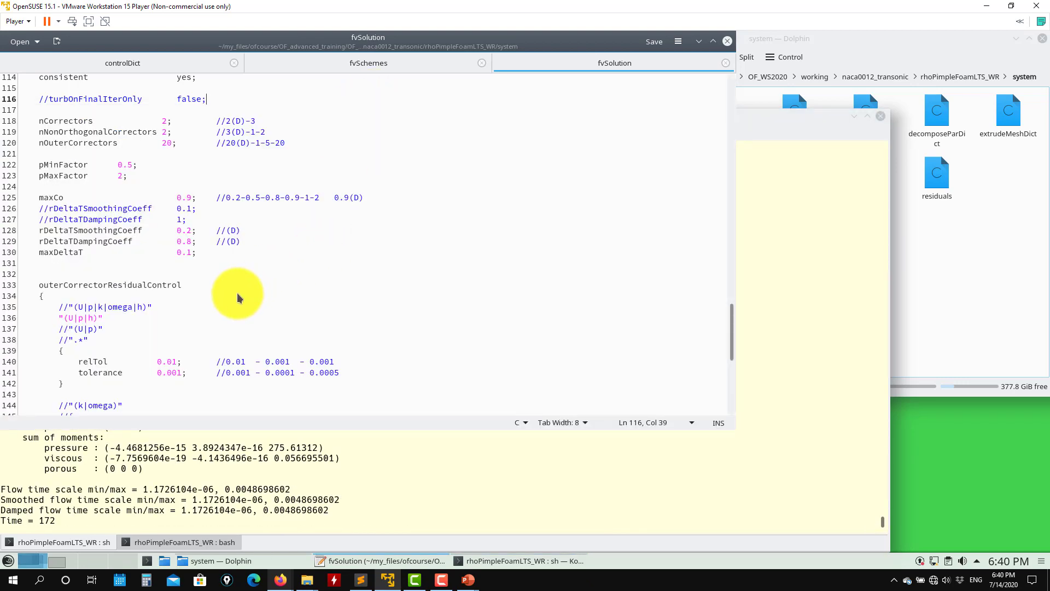
left_click(364, 453)
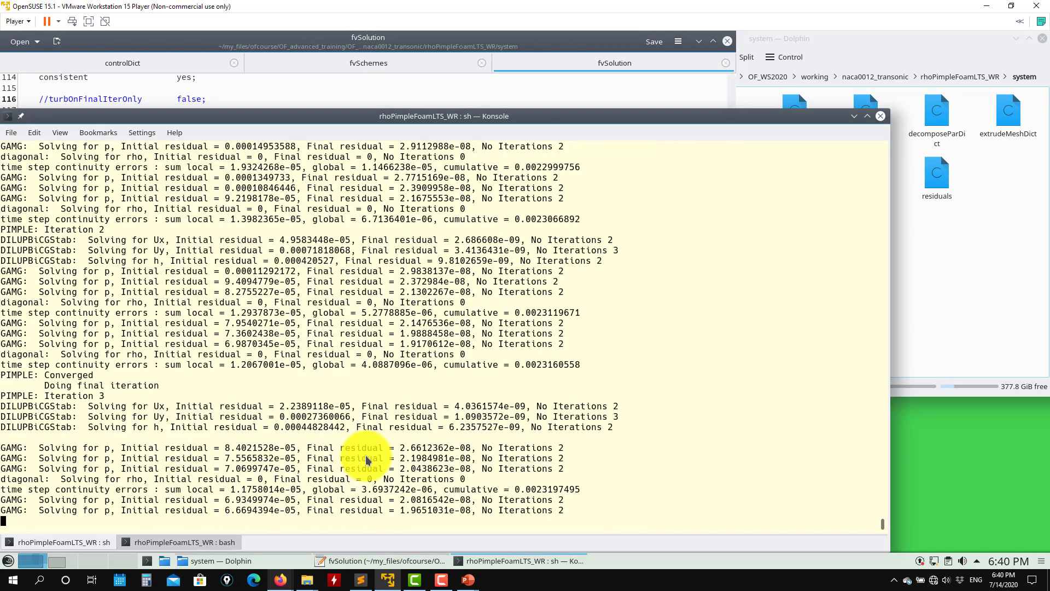
Set maxCo to 2 in the PIMPLE block of fvSolution and save the file
left_click(312, 90)
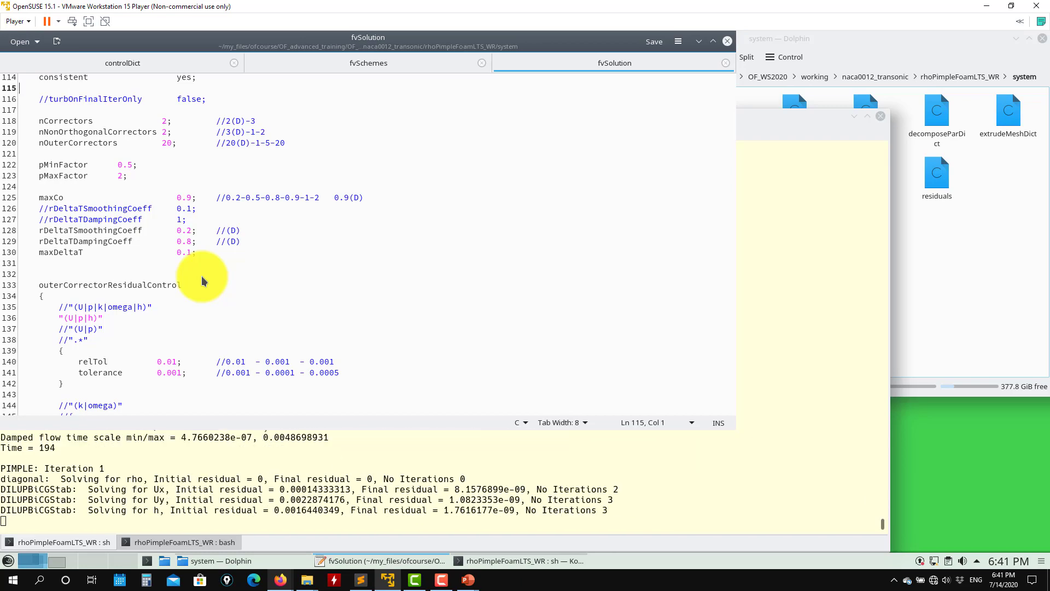
left_click(186, 199)
key("BackSpace")
key("BackSpace")
key("BackSpace")
type("2")
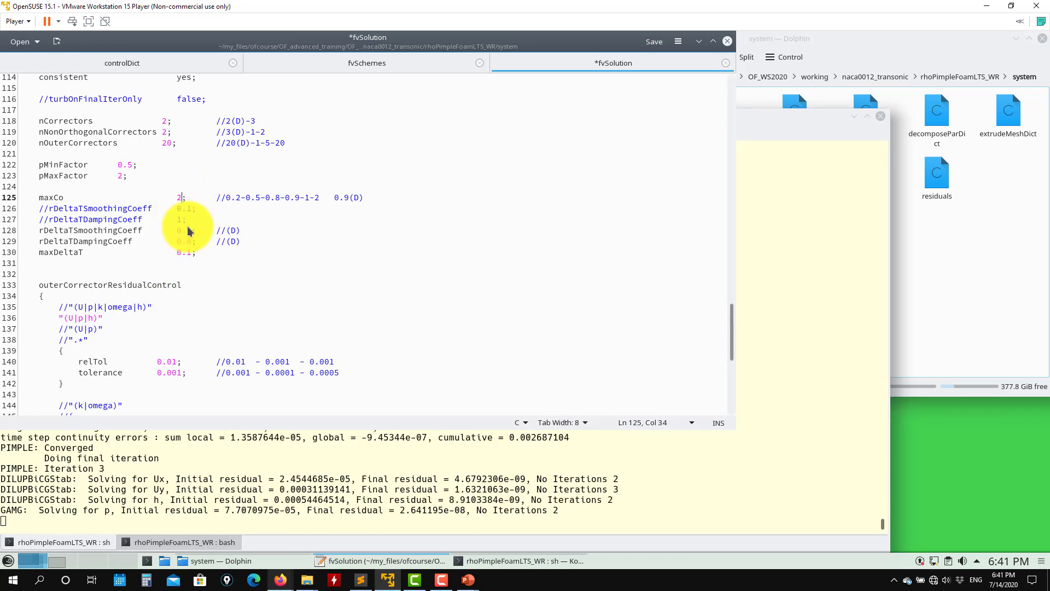
key("ctrl+s")
Examine the max(omega) line in the solver output's fieldMinMax report, along with the force coefficients and PIMPLE iterations
left_click(390, 461)
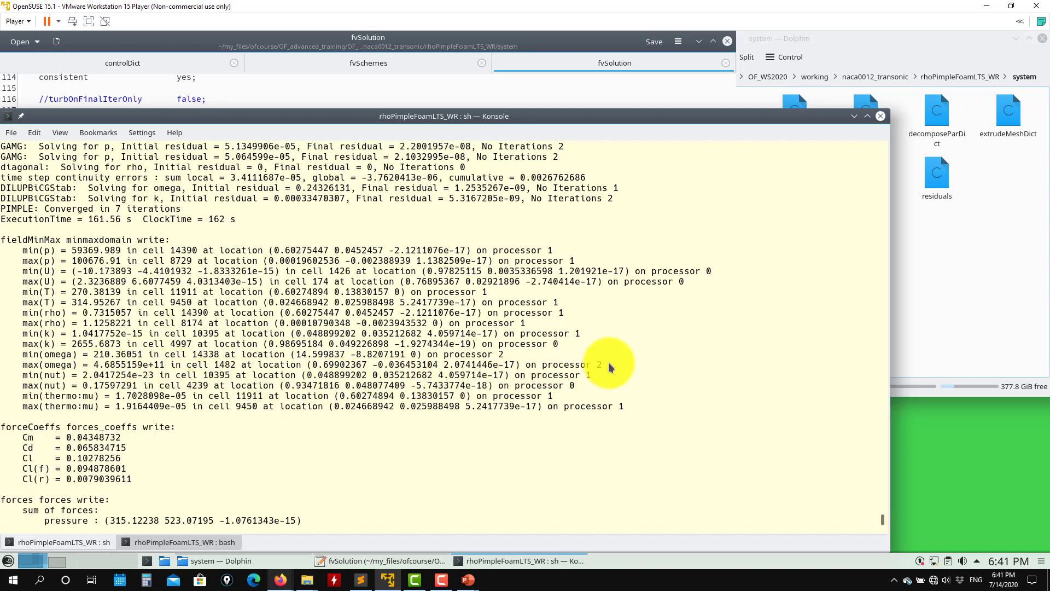
left_click_drag(608, 363, 95, 365)
left_click(163, 370)
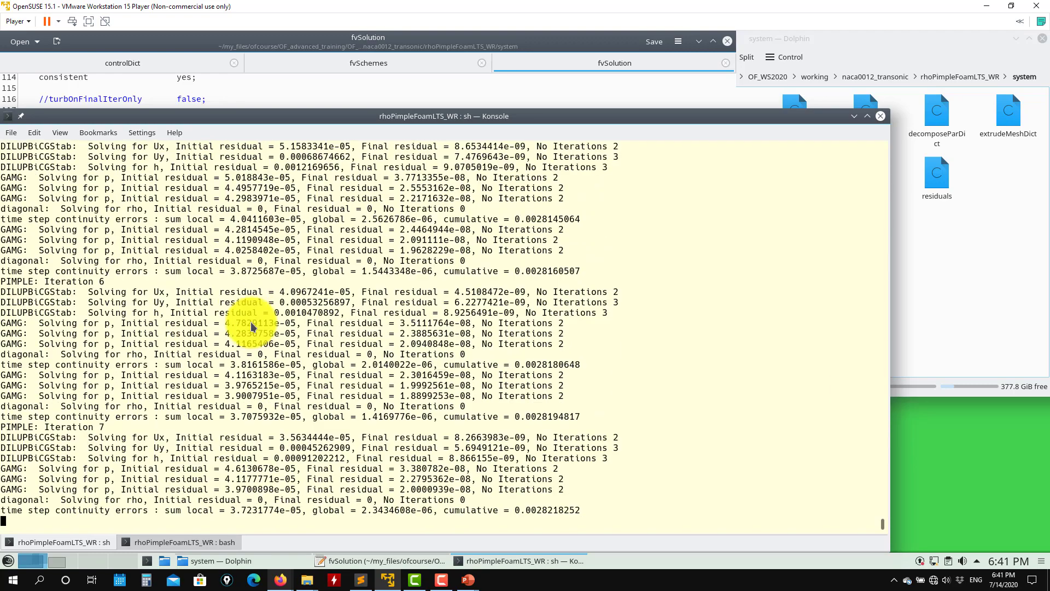
scroll(230, 310, "up", 2)
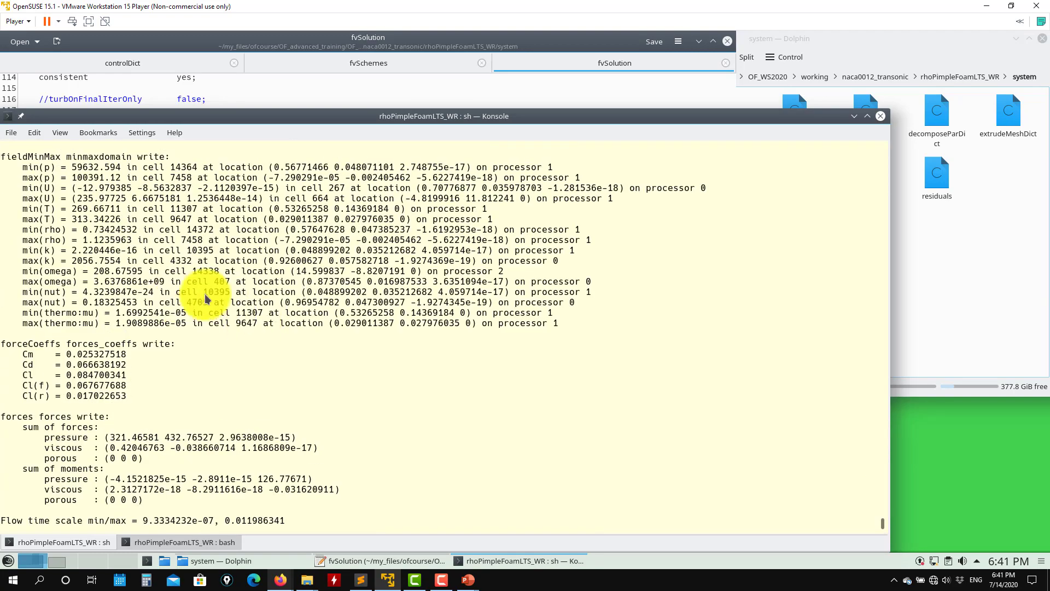
left_click_drag(164, 281, 89, 289)
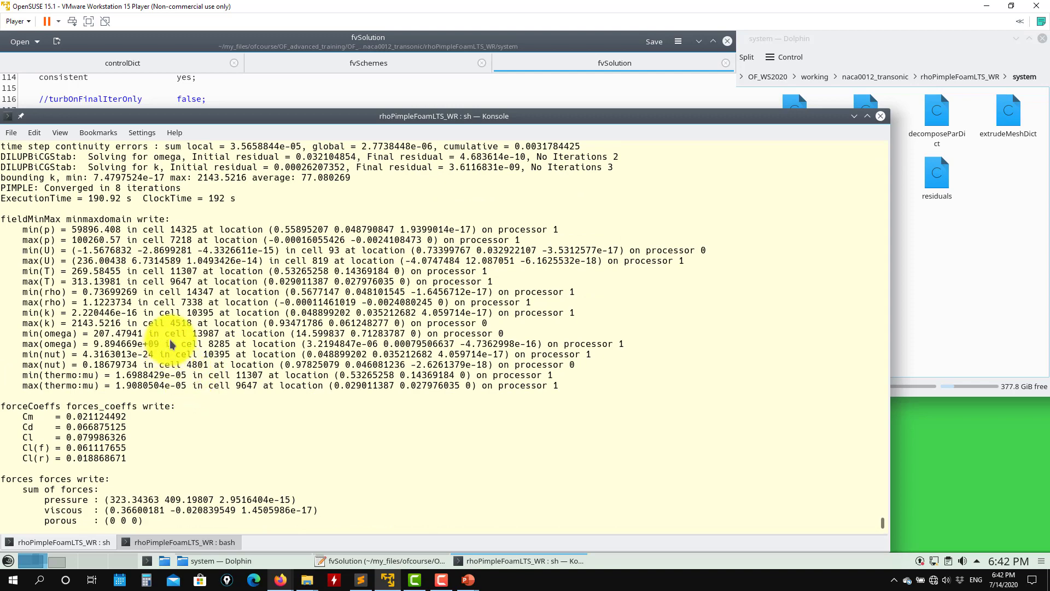
left_click_drag(162, 343, 105, 345)
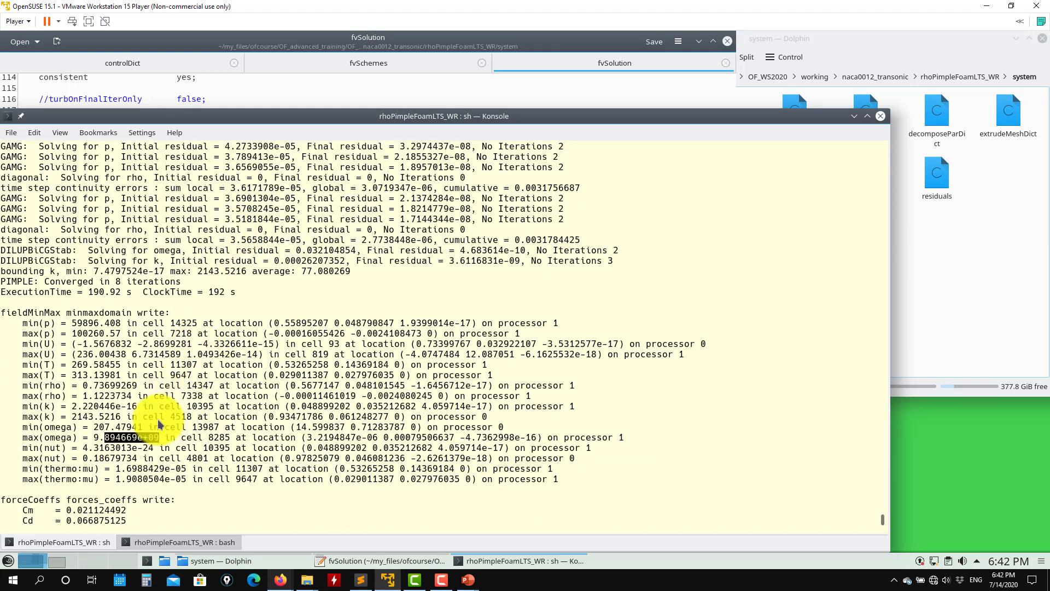
left_click(167, 442)
left_click_drag(167, 442, 28, 438)
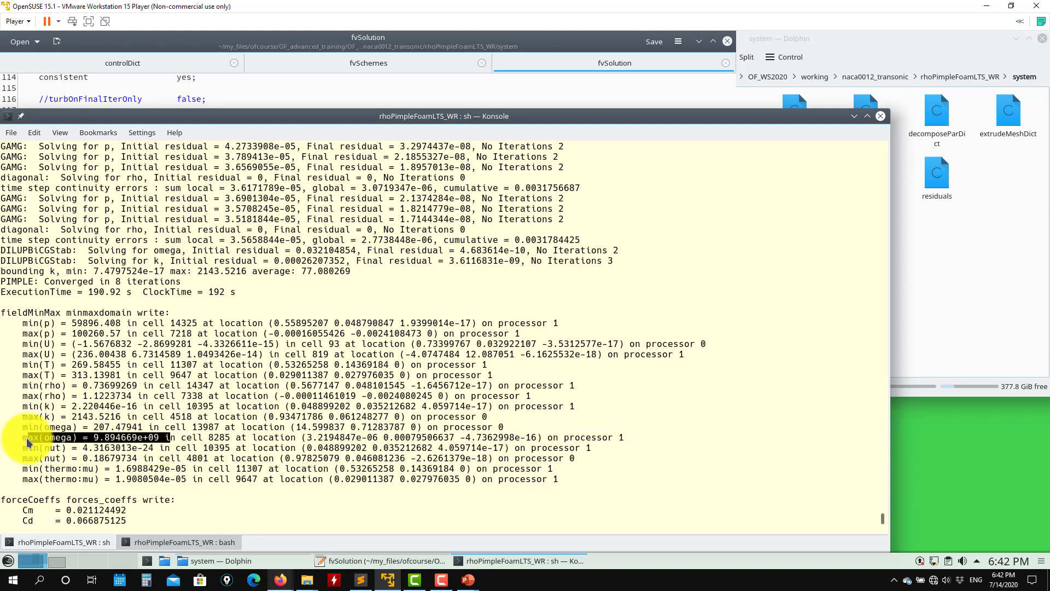
left_click(164, 441)
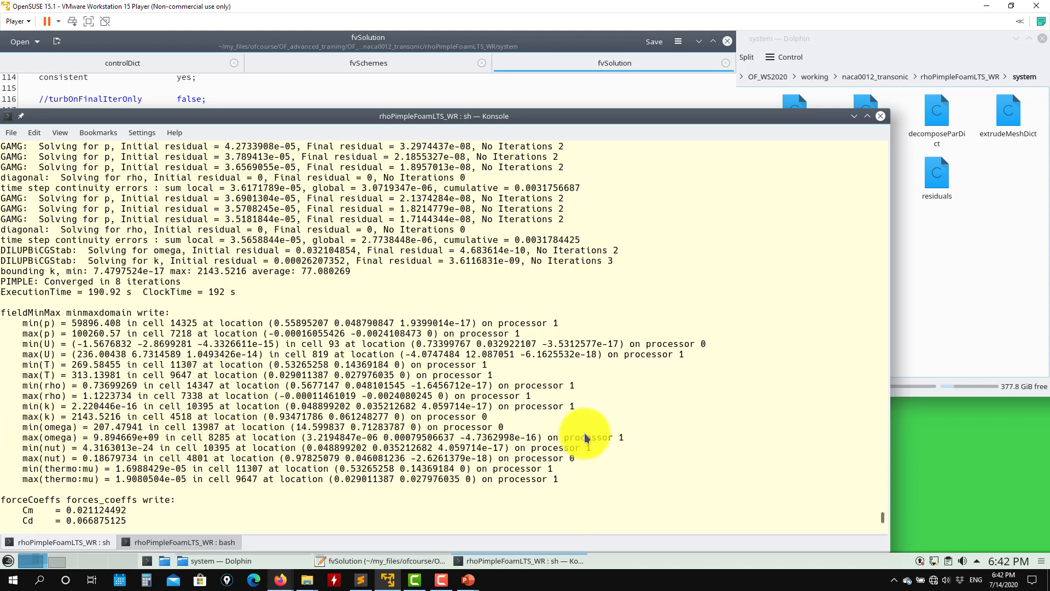
left_click_drag(624, 438, 18, 439)
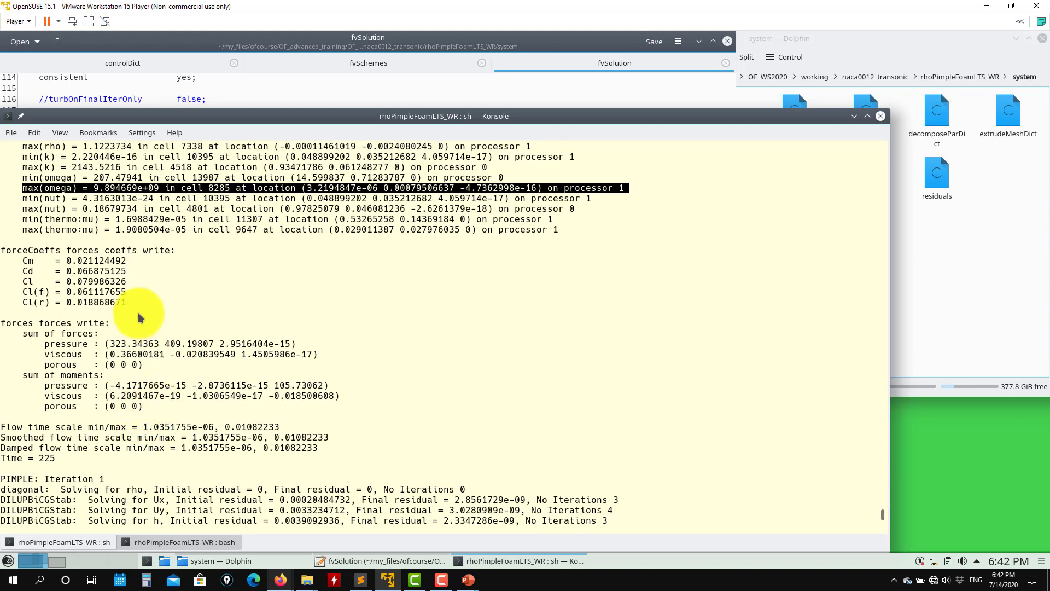
left_click(159, 274)
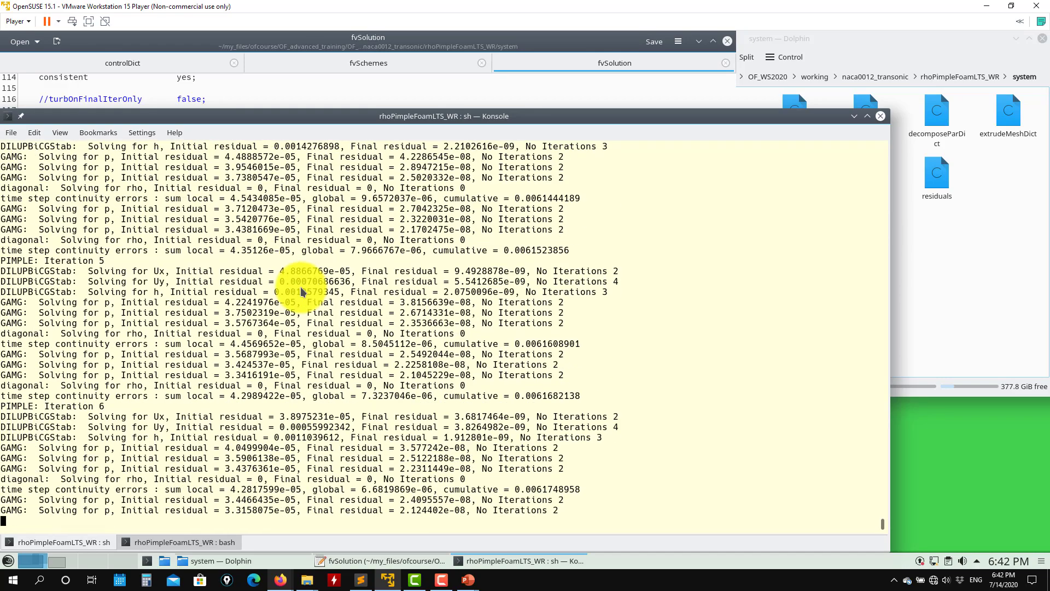
scroll(290, 288, "up", 20)
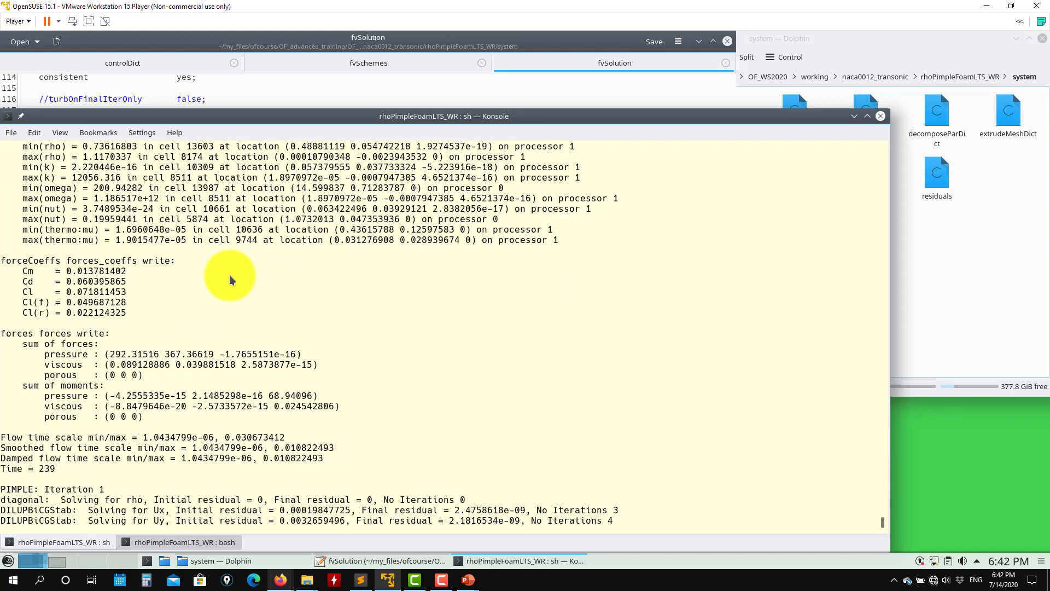
scroll(136, 232, "down", 20)
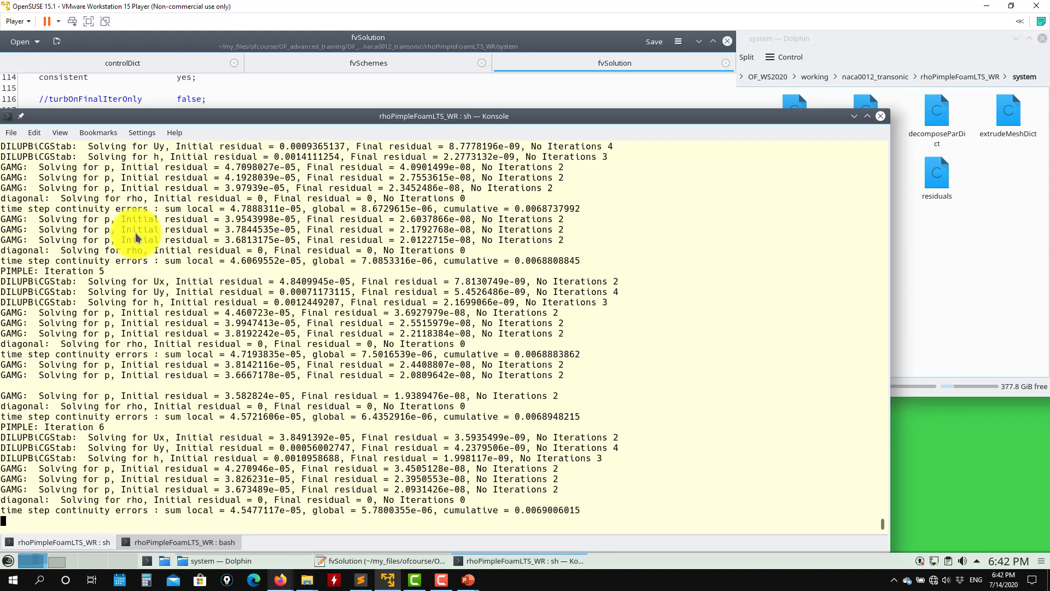
Set the relaxation factors for both fields and equations to 0.6 in fvSolution and save the file
left_click(276, 93)
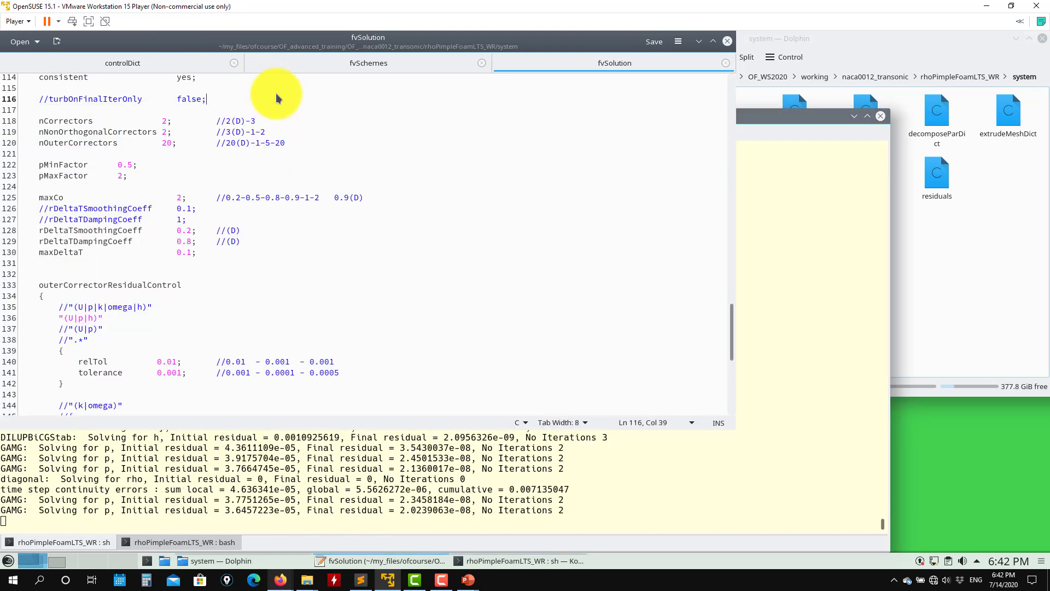
scroll(224, 283, "down", 9)
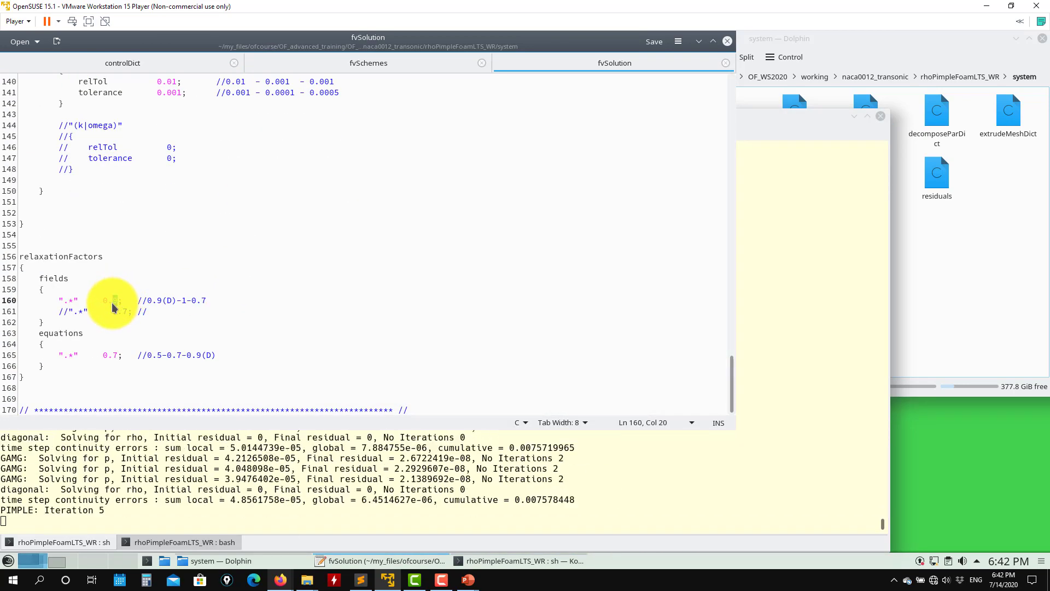
type("6")
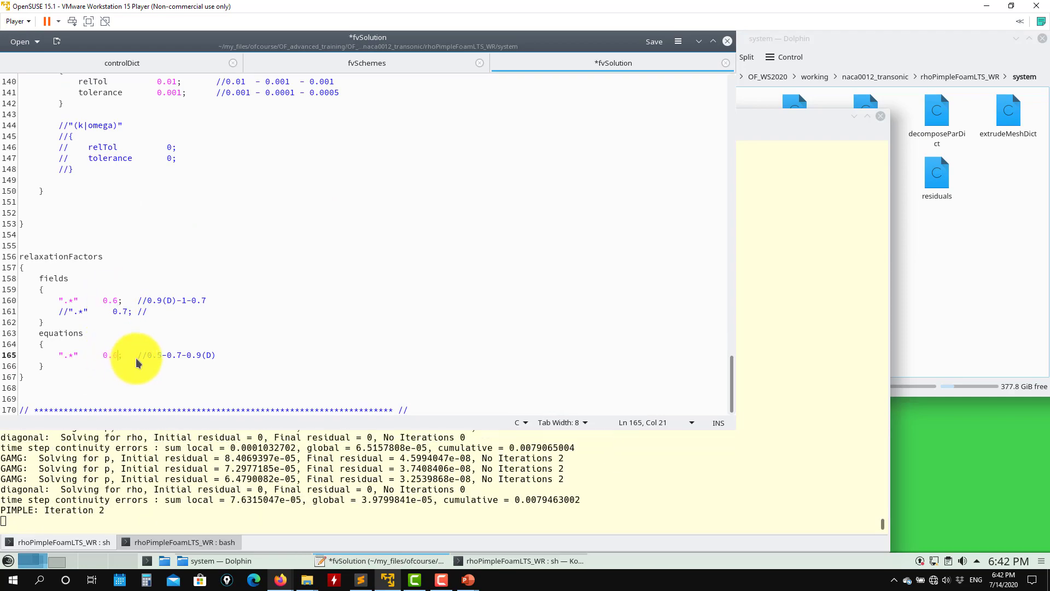
key("ctrl+s")
Examine the solver output with the new relaxation factors, checking PIMPLE convergence, residuals and the fieldMinMax values
left_click(208, 459)
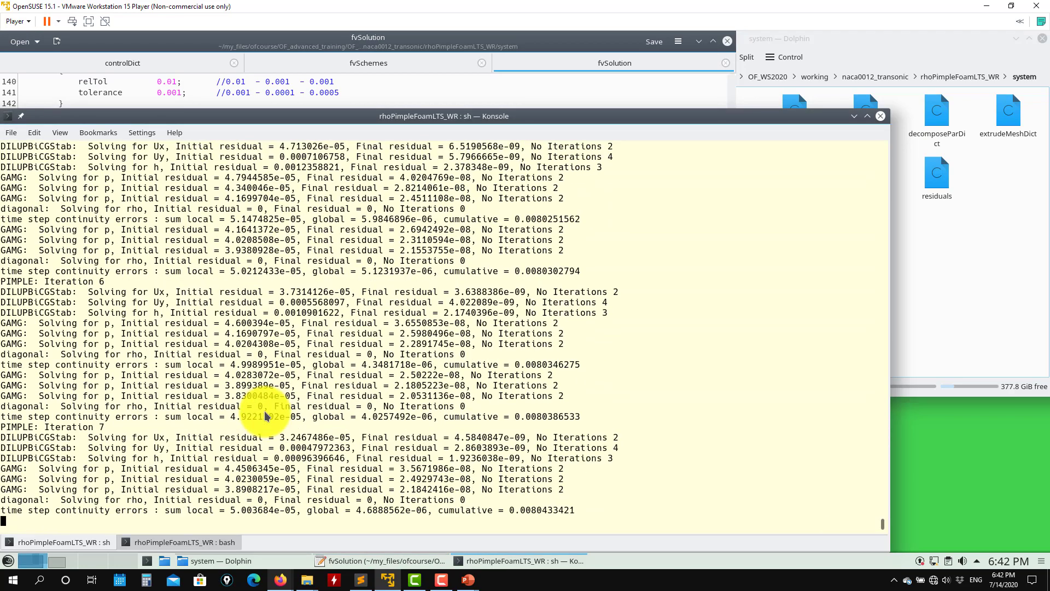
scroll(201, 396, "up", 2)
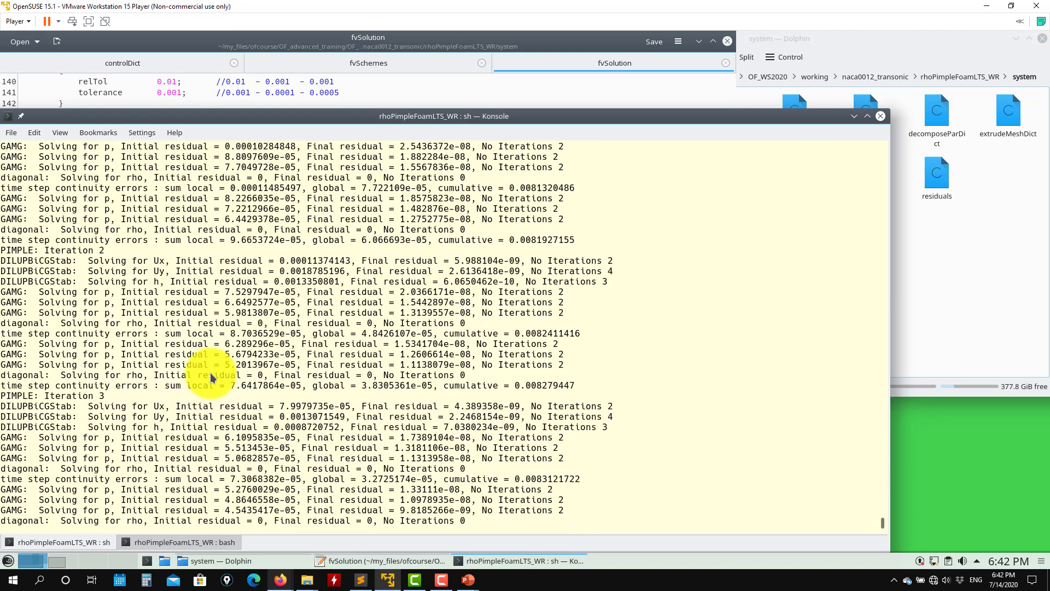
scroll(222, 371, "up", 3)
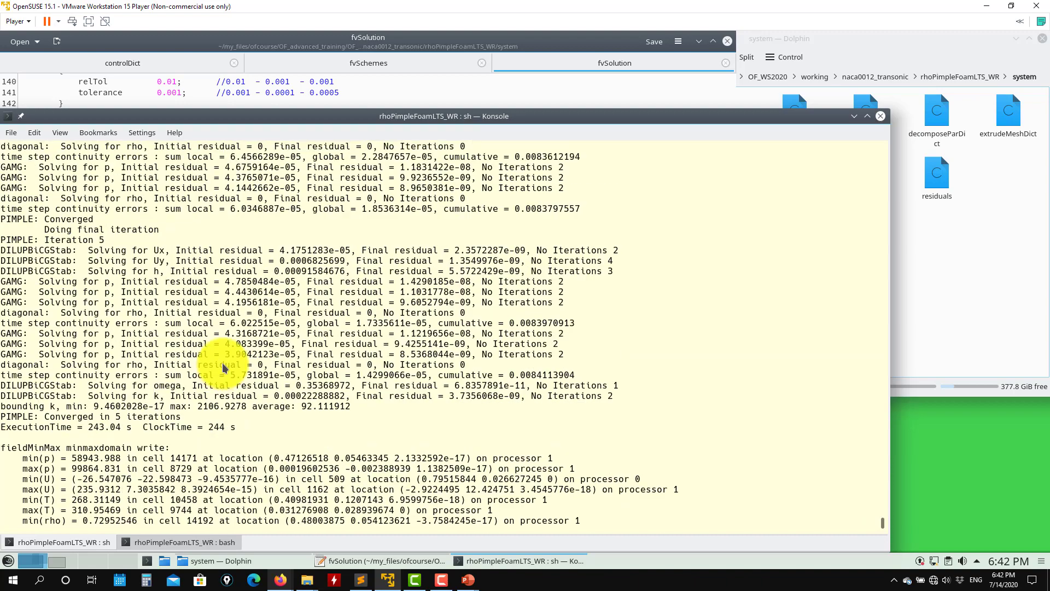
scroll(175, 257, "down", 2)
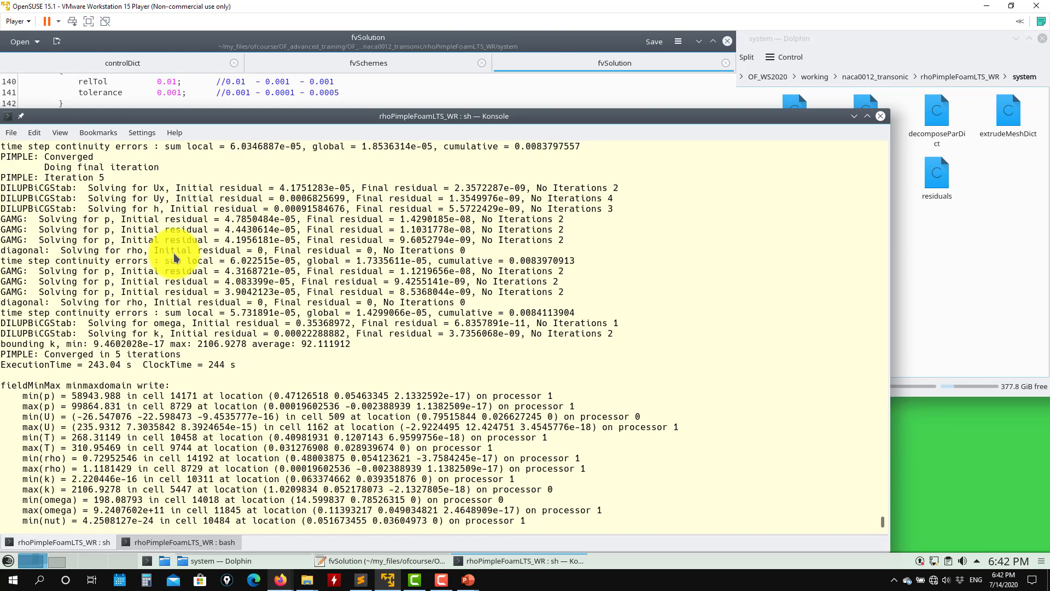
scroll(174, 257, "down", 2)
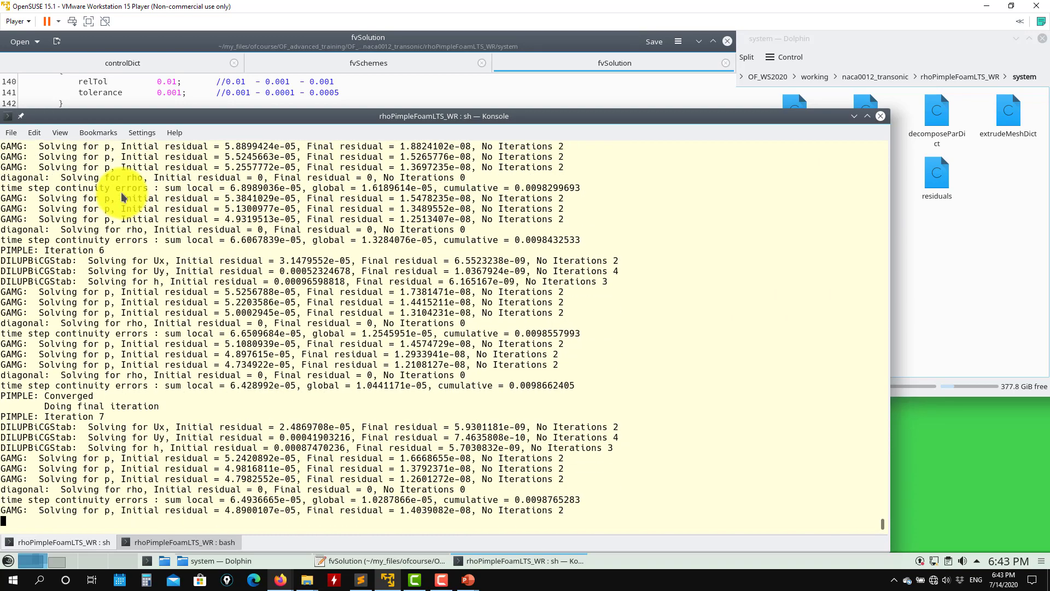
scroll(129, 191, "up", 12)
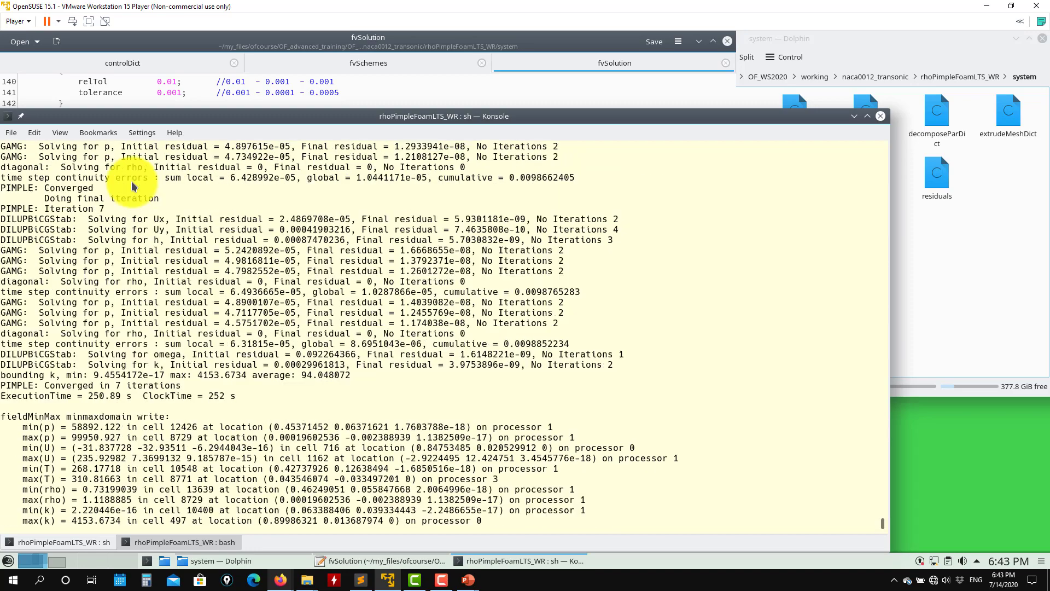
scroll(133, 186, "up", 2)
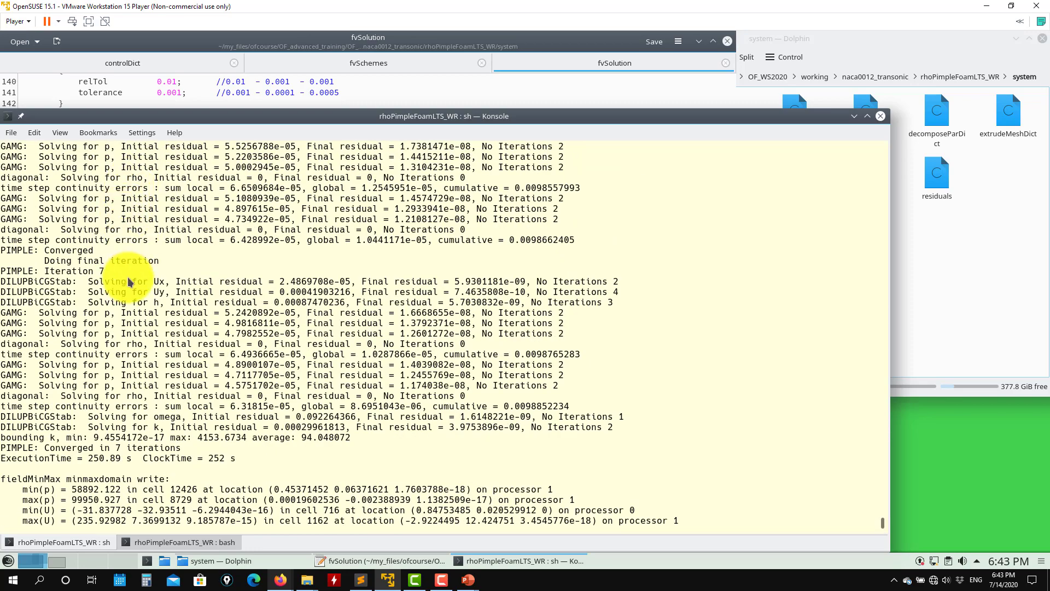
scroll(133, 282, "up", 5)
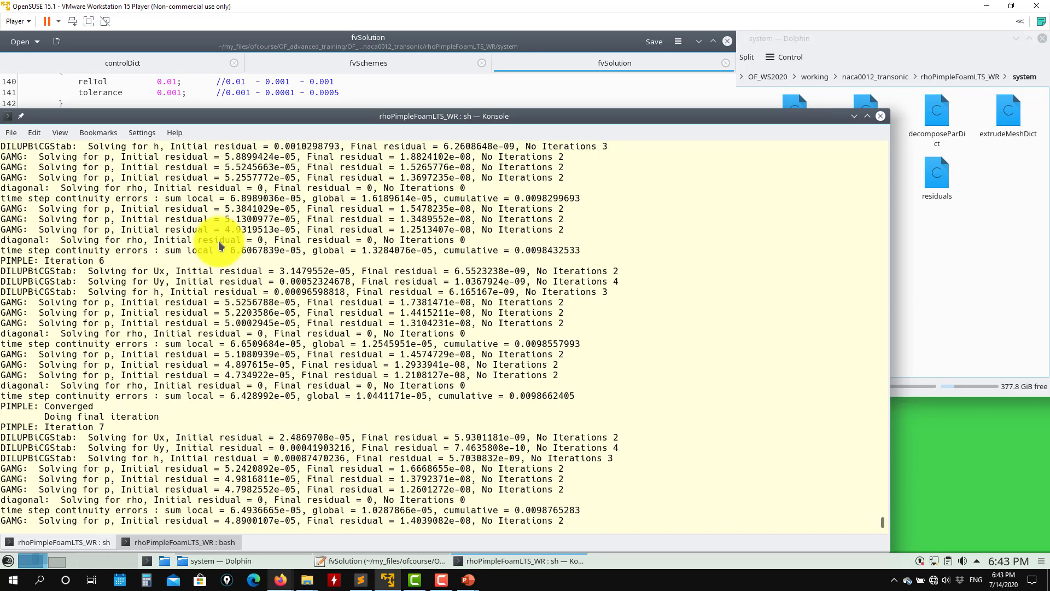
scroll(133, 329, "down", 13)
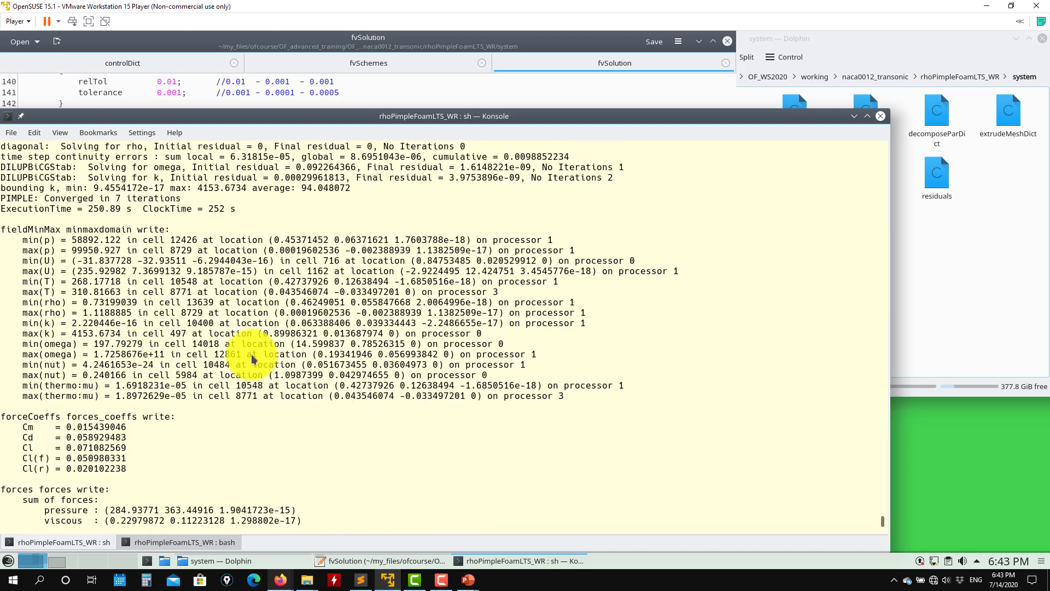
Add a commented-out div(phi,U) entry with Gauss upwind above the Gauss Minmod one in the divSchemes block of fvSchemes
scroll(168, 314, "down", 2)
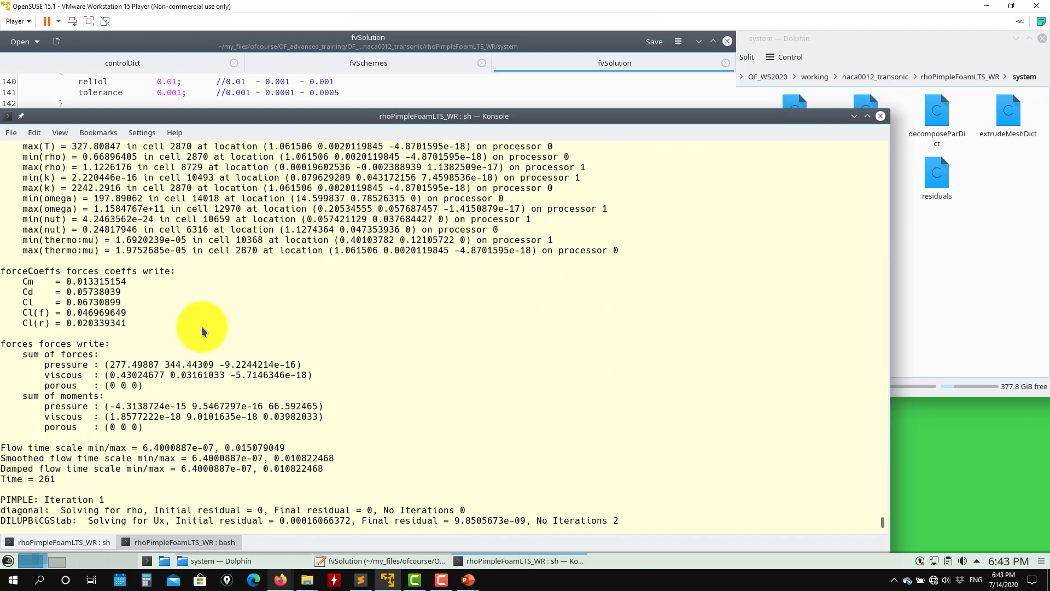
left_click(335, 92)
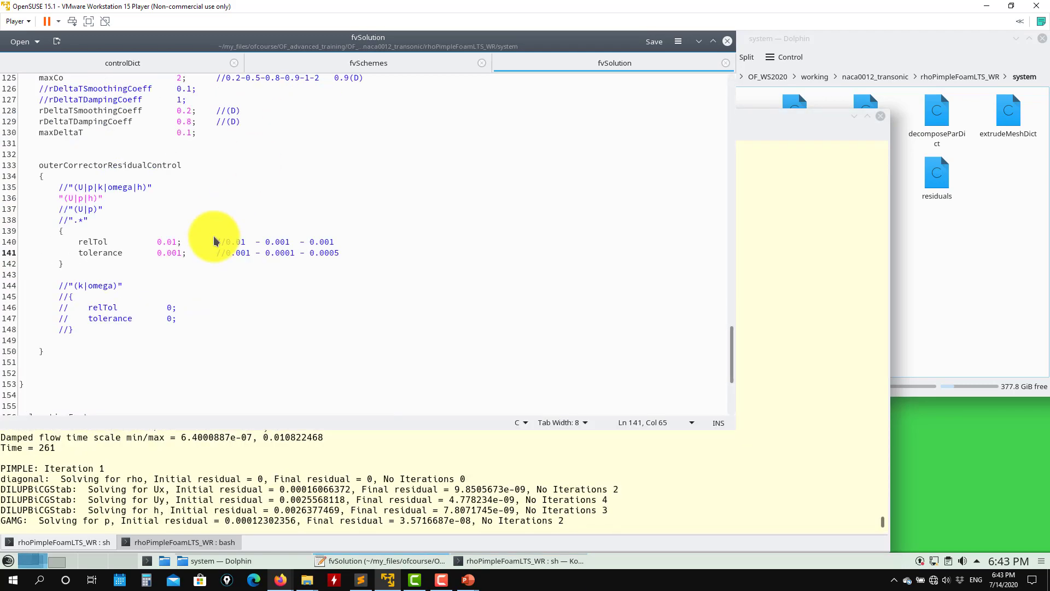
scroll(214, 241, "up", 12)
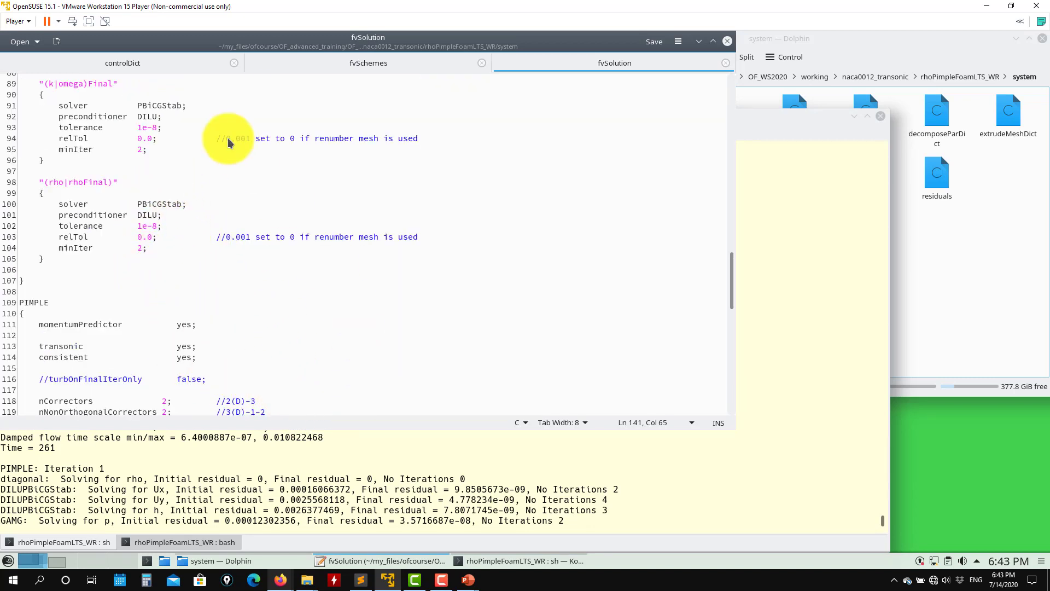
left_click(347, 64)
scroll(276, 228, "up", 1)
scroll(275, 228, "up", 5)
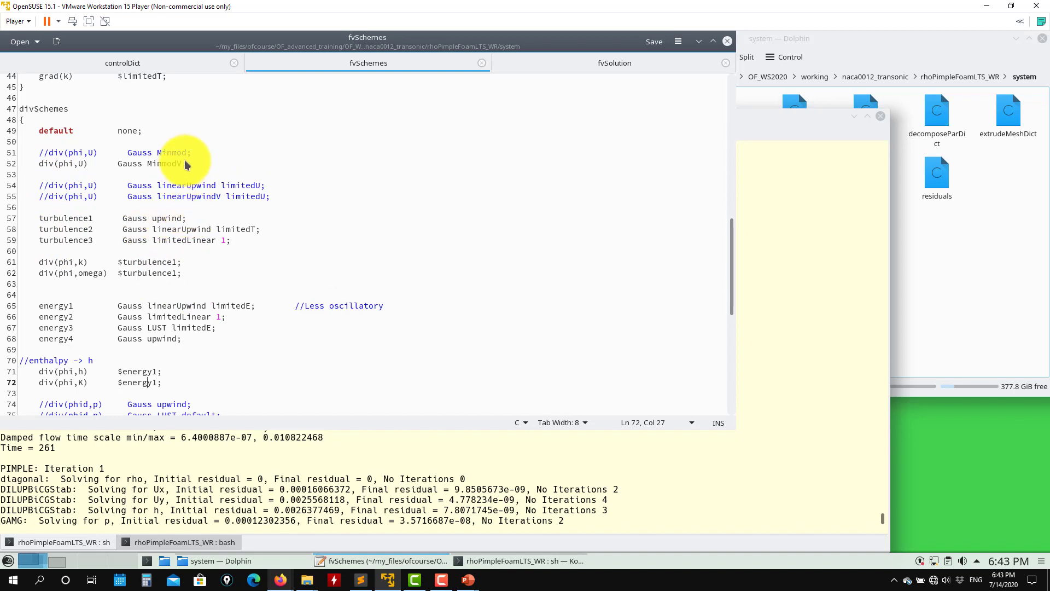
left_click_drag(192, 153, 2, 161)
key("ctrl+c")
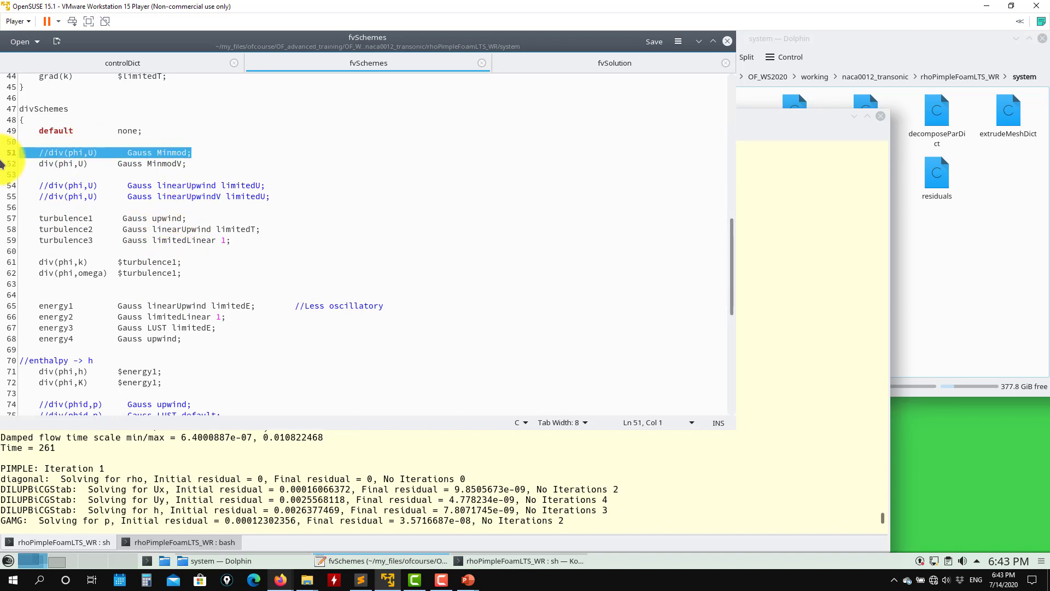
left_click(65, 143)
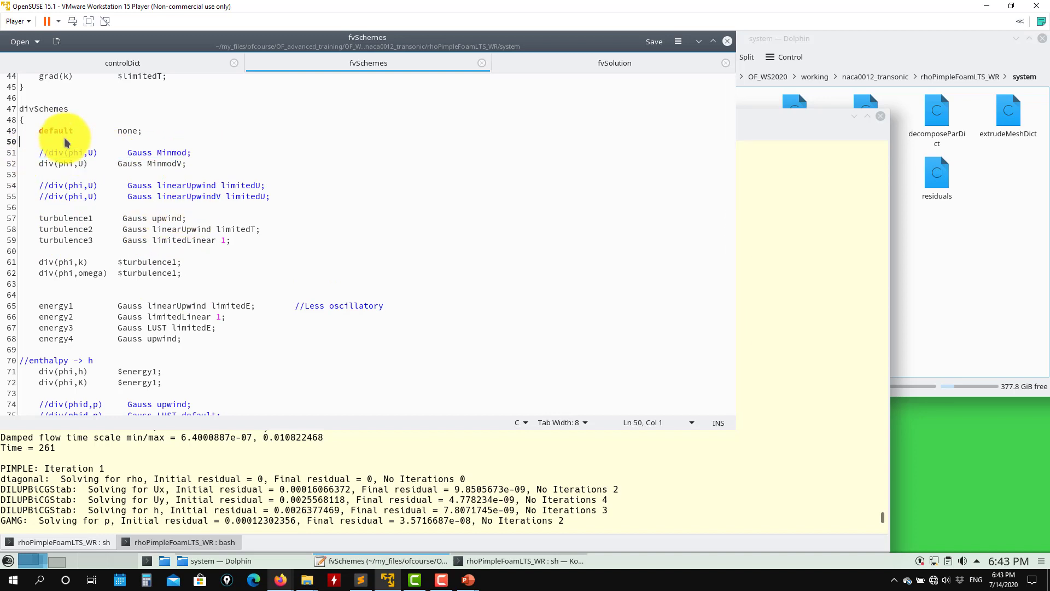
key("Return")
key("ctrl+v")
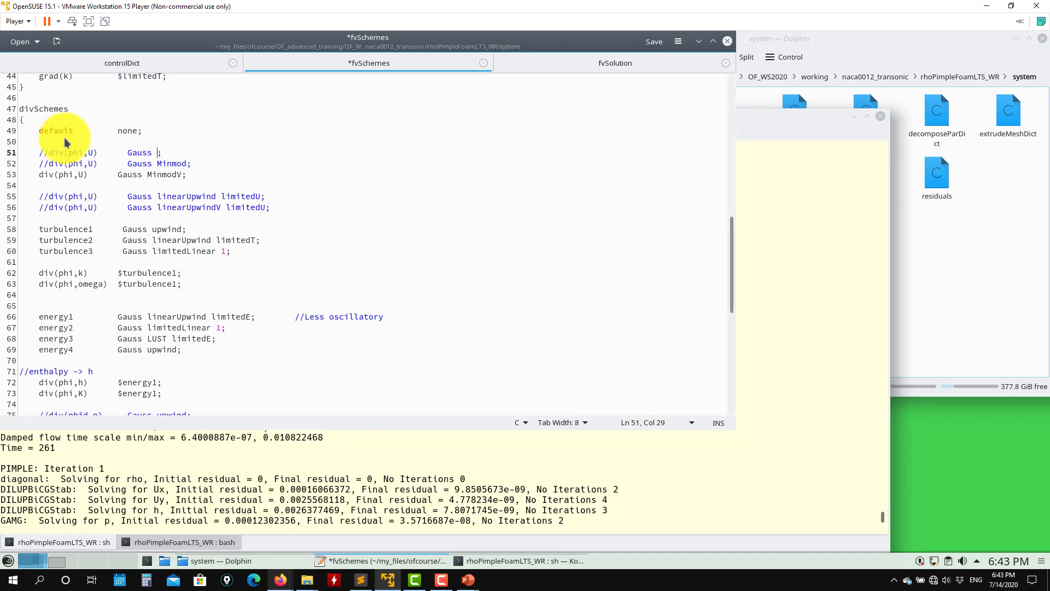
type("upwind")
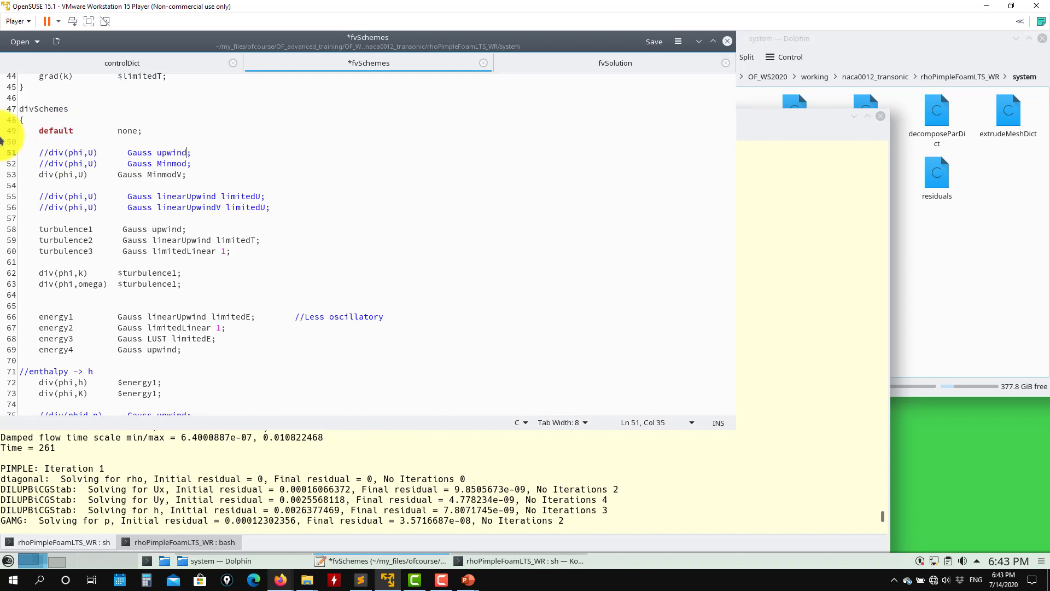
Activate Gauss upwind for div(phi,U) in place of Gauss MinmodV, save fvSchemes and return to the solver output
left_click(49, 153)
key("BackSpace")
key("BackSpace")
key("ctrl+s")
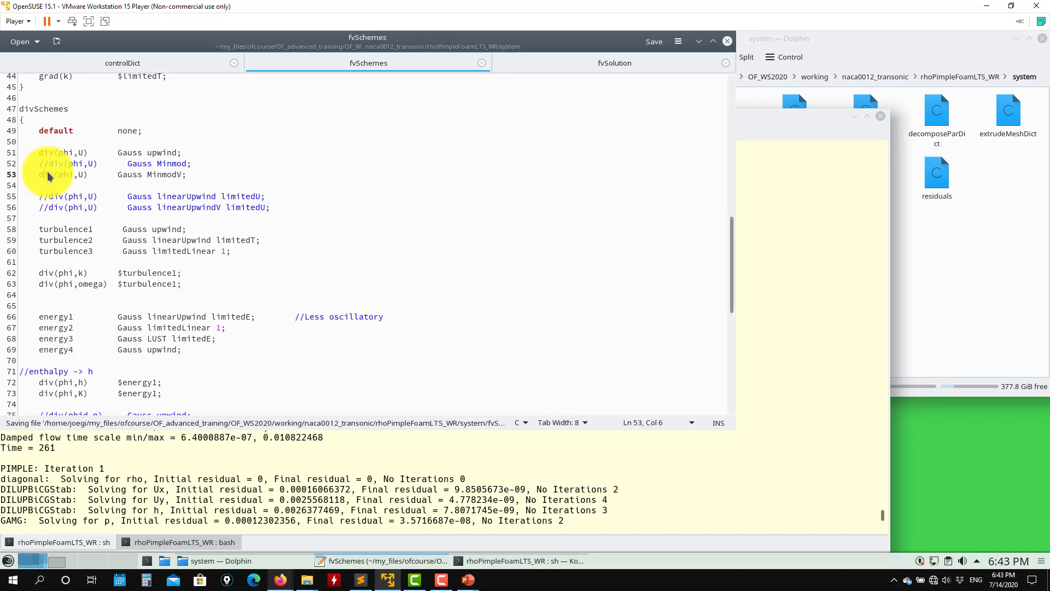
left_click(108, 477)
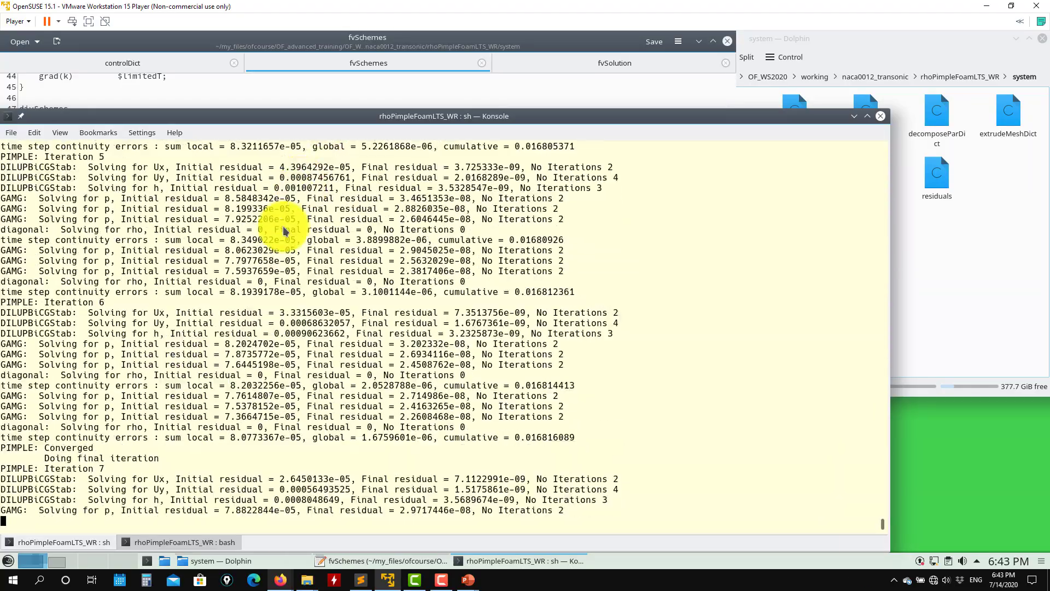
left_click(280, 98)
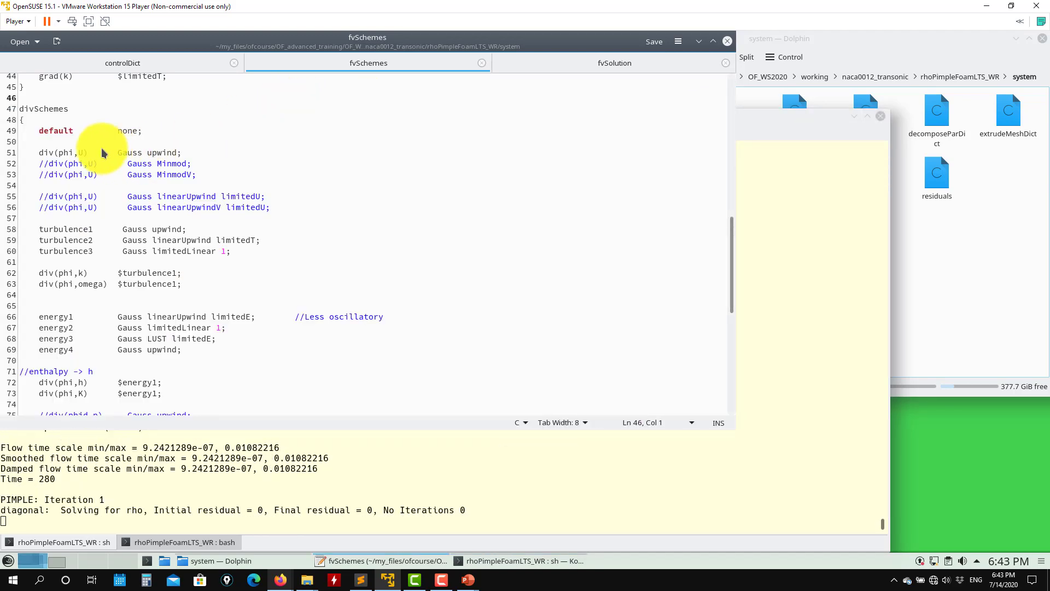
key("Return")
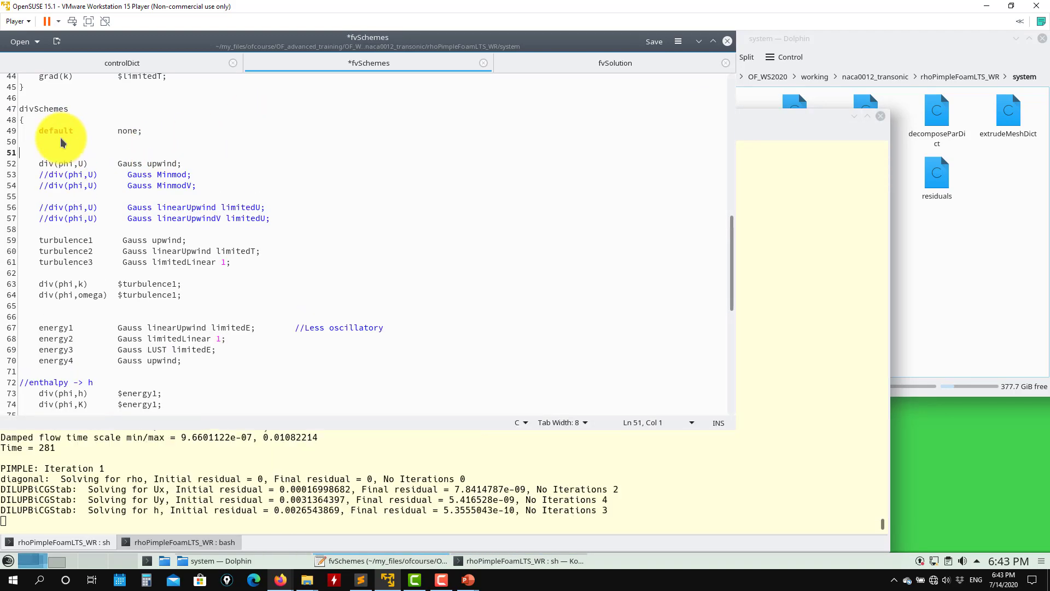
key("BackSpace")
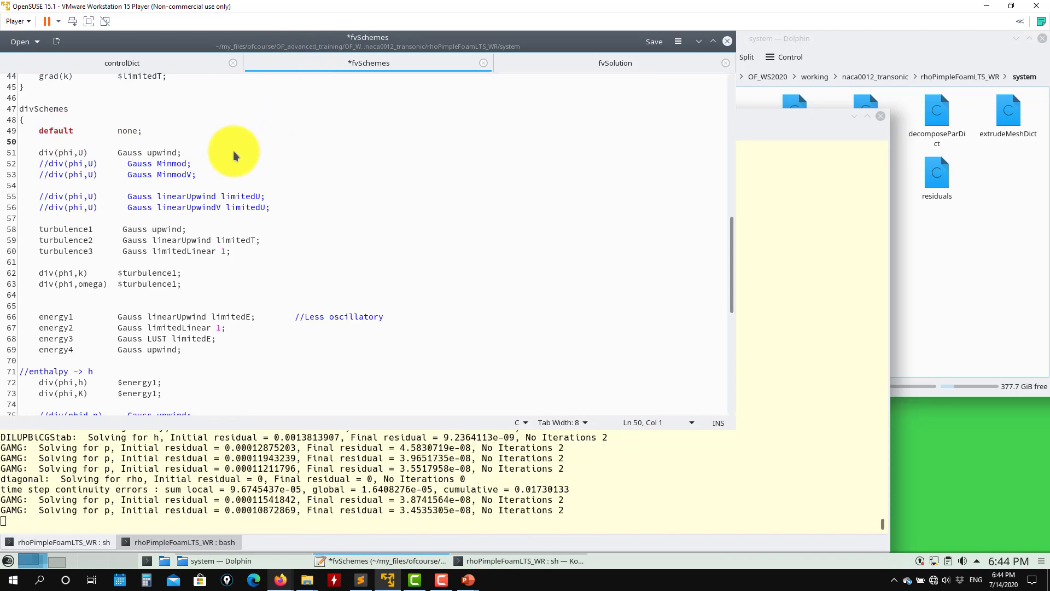
key("ctrl+s")
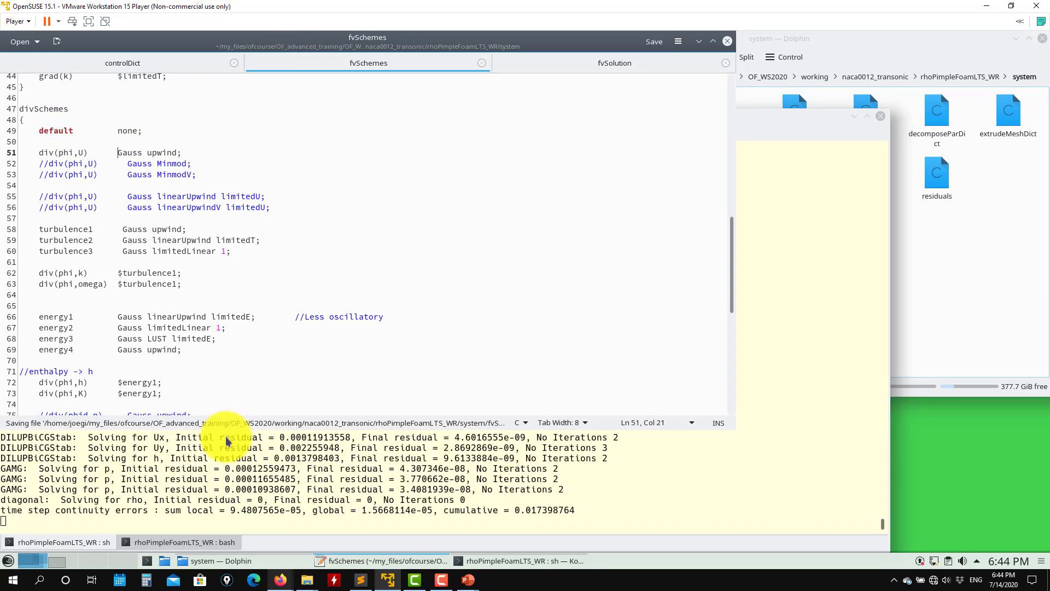
Examine the solver output with the upwind scheme, checking the fieldMinMax values and highlighting the Cd and Cl coefficients
left_click(221, 438)
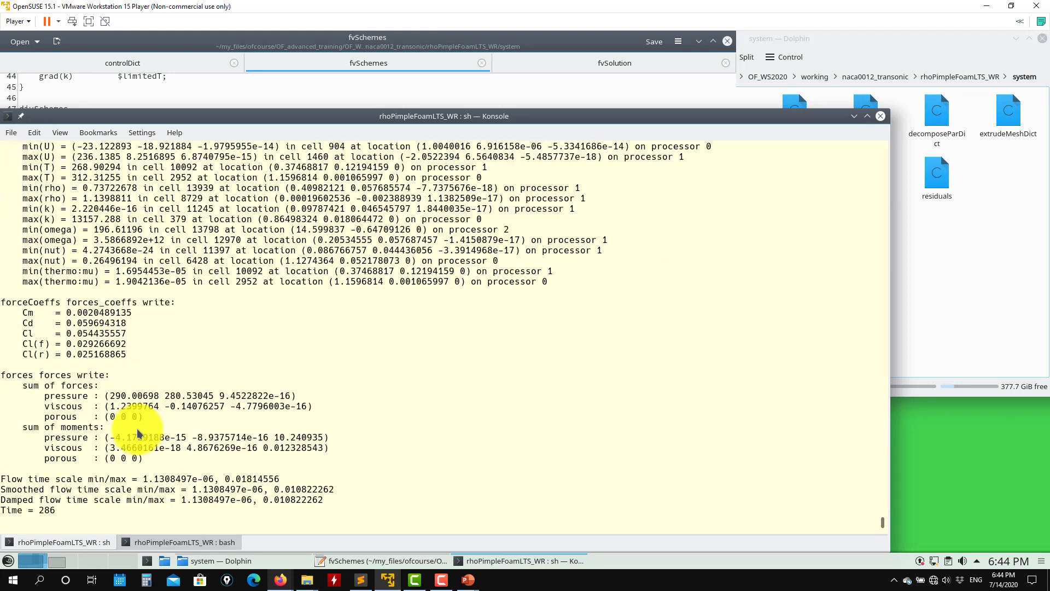
left_click(196, 90)
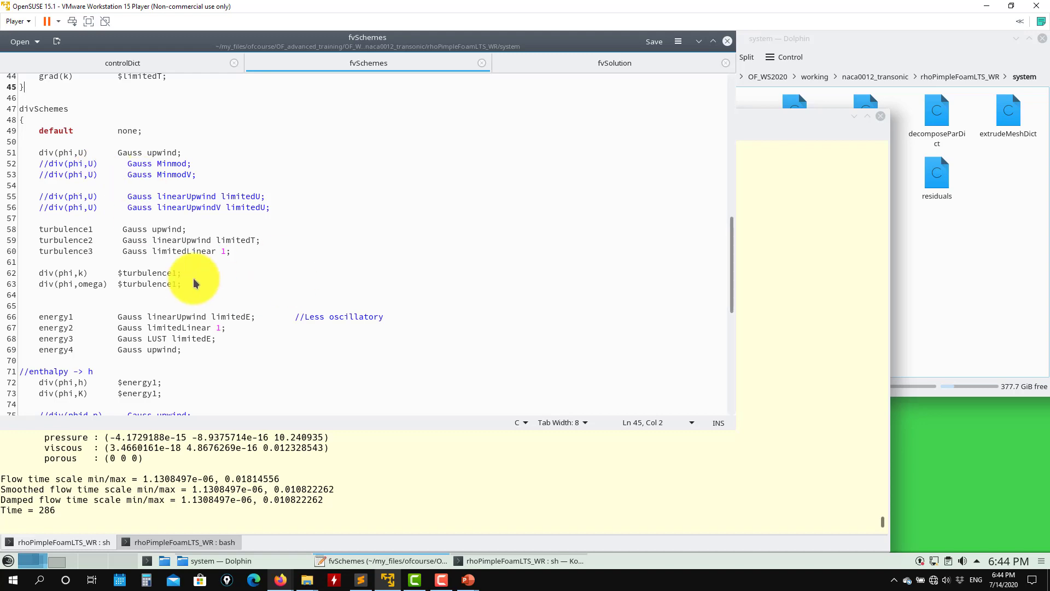
left_click(234, 434)
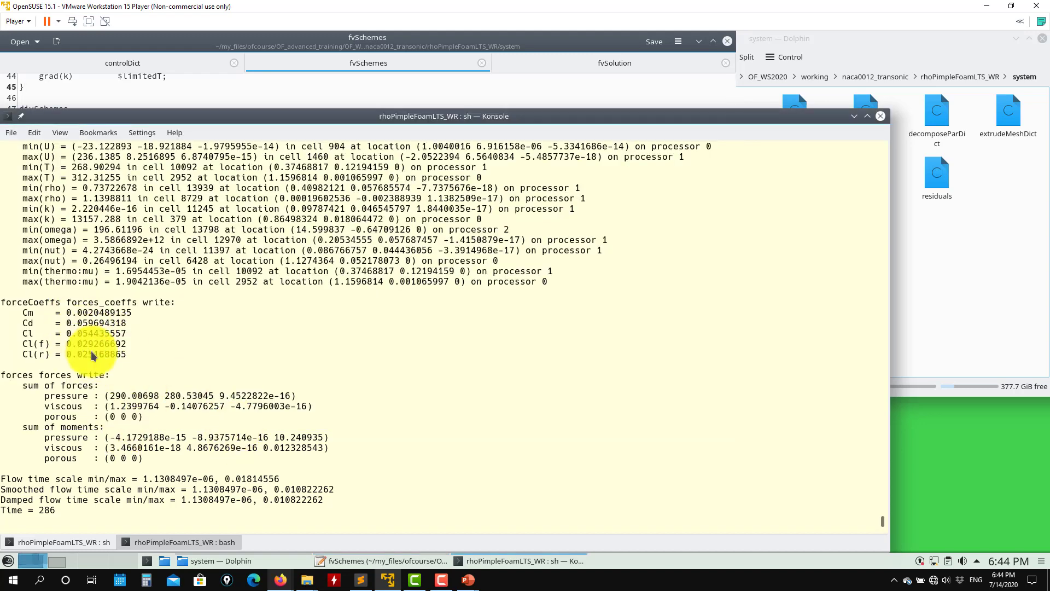
left_click_drag(127, 334, 16, 332)
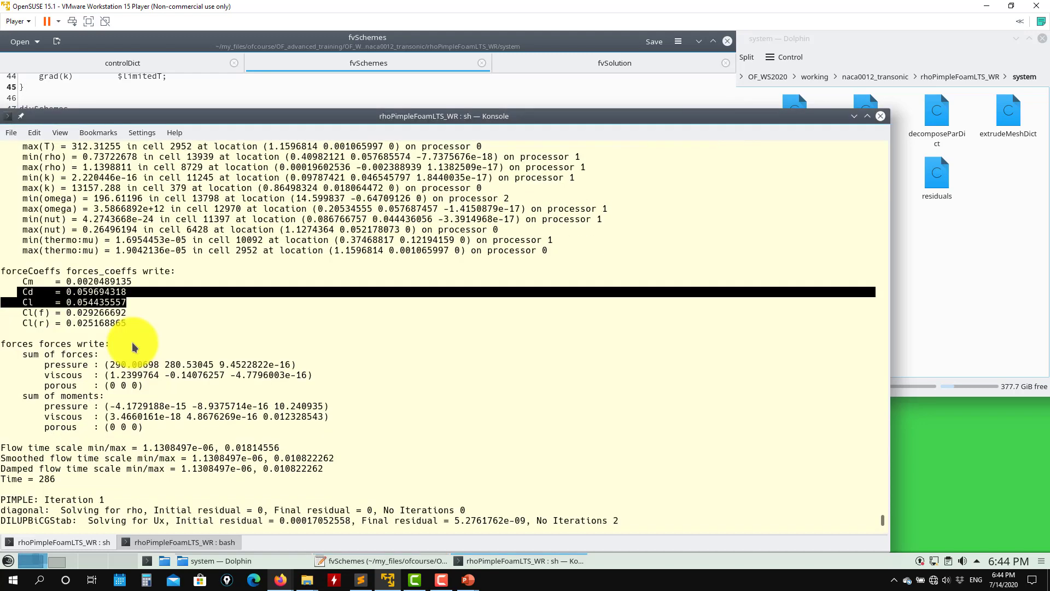
Comment out the Gauss upwind entry for div(phi,U), reactivate Gauss MinmodV and save fvSchemes
left_click(270, 105)
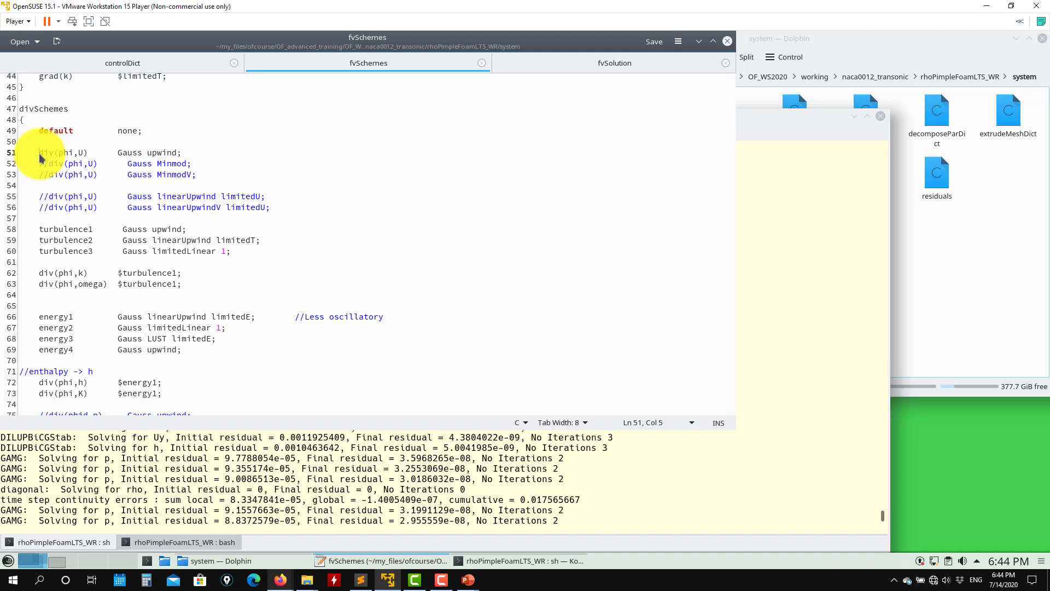
type("//")
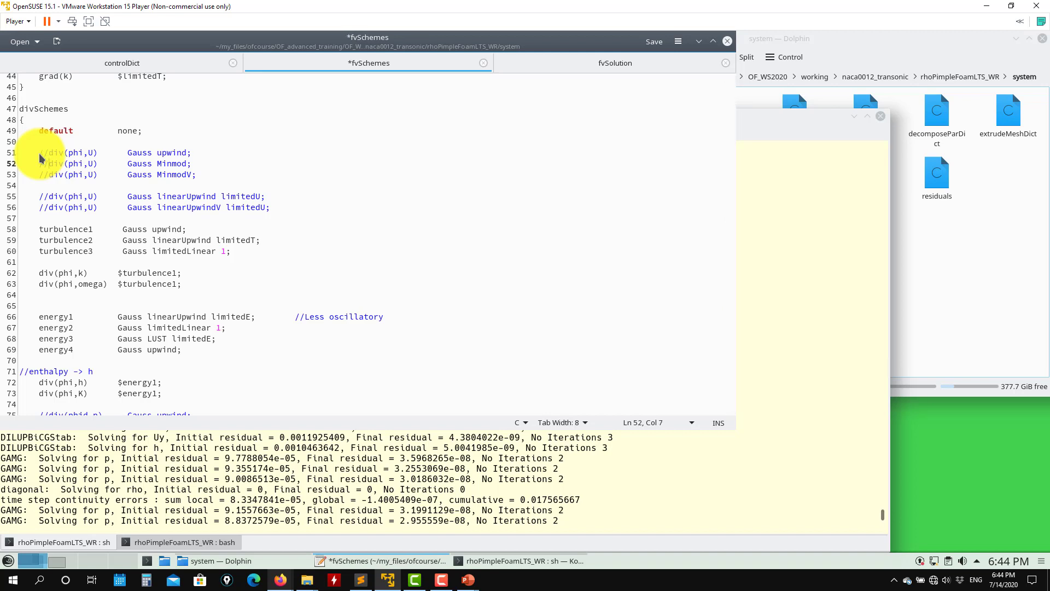
key("ctrl+s")
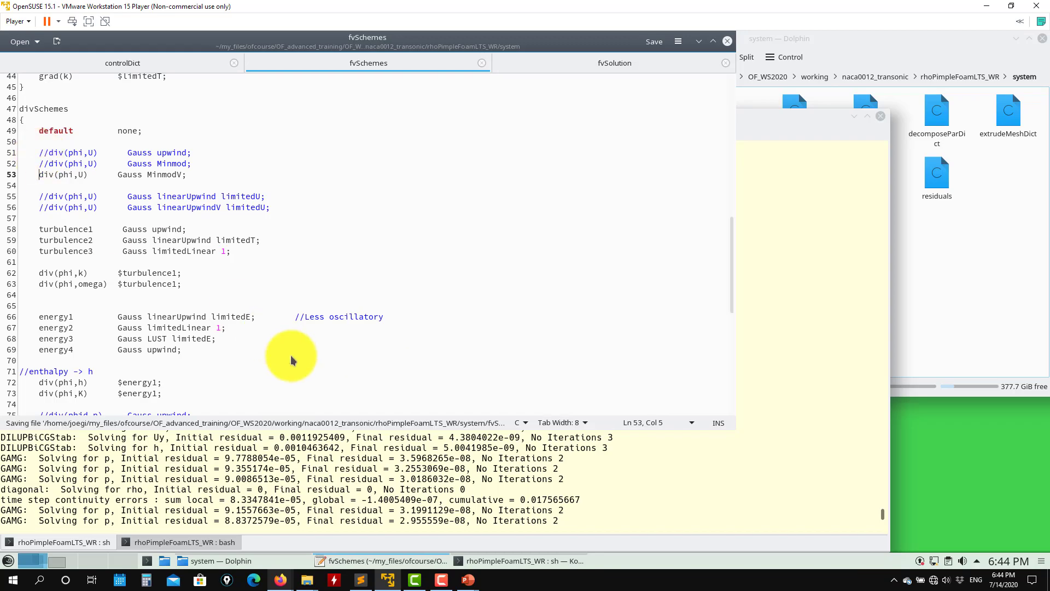
Stop the running solver, then list the contents of the case directory and of its processor1 folder
left_click(341, 457)
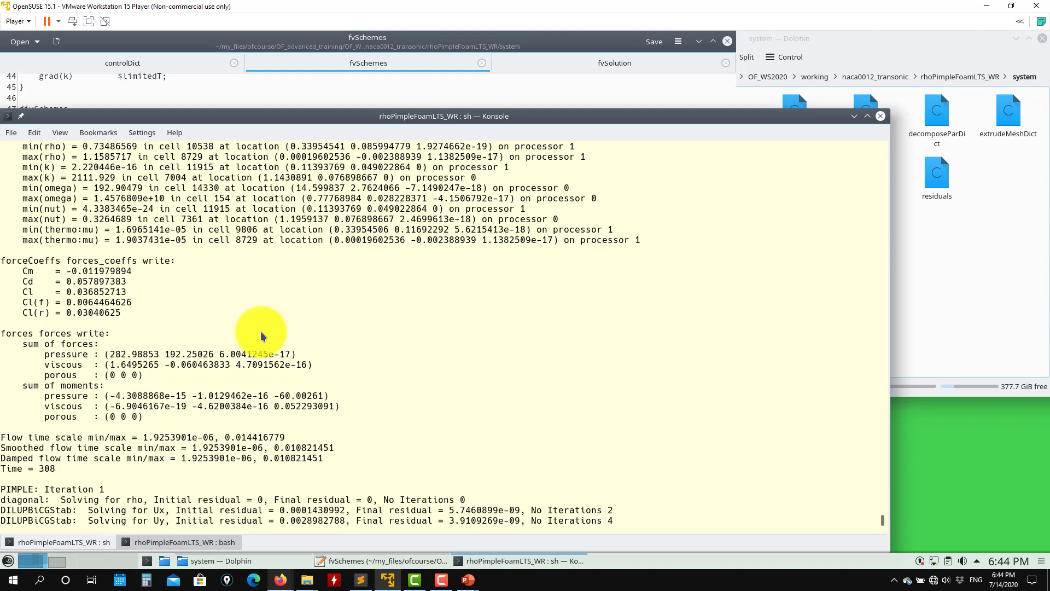
key("ctrl+c")
type("ls")
key("Return")
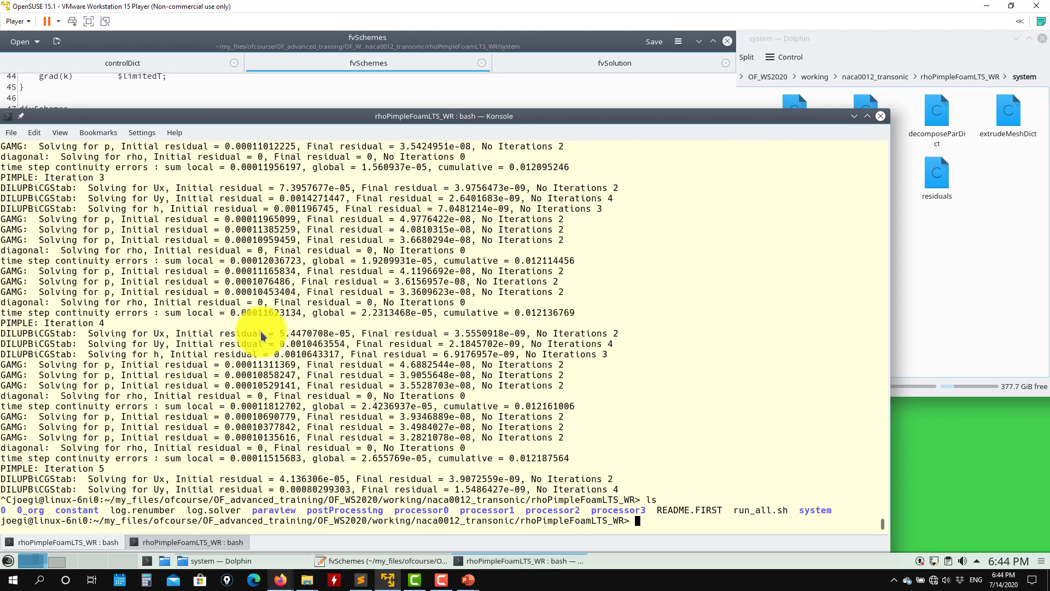
key("Return")
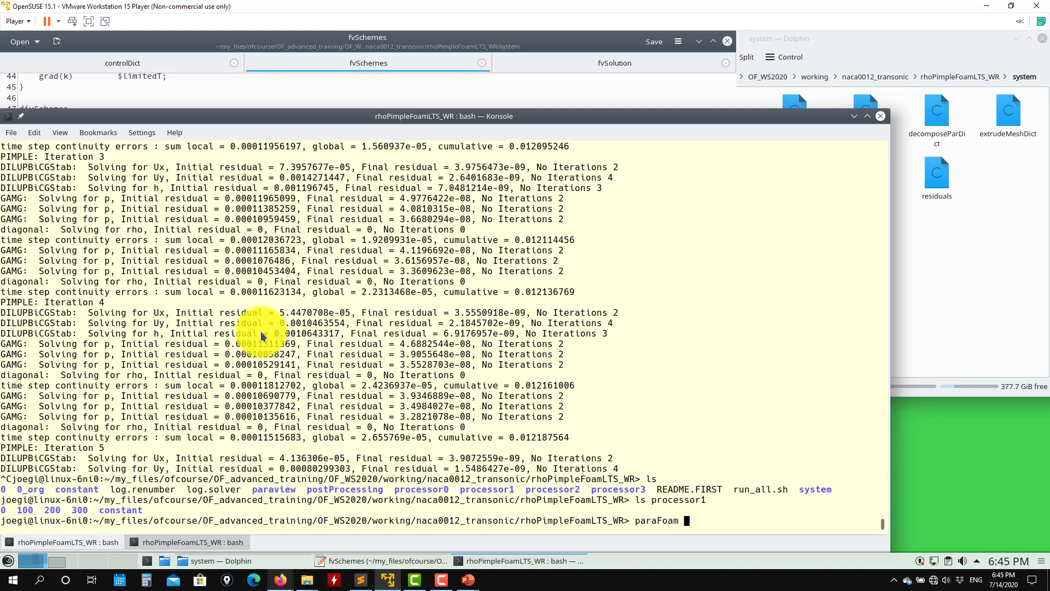
key("Return")
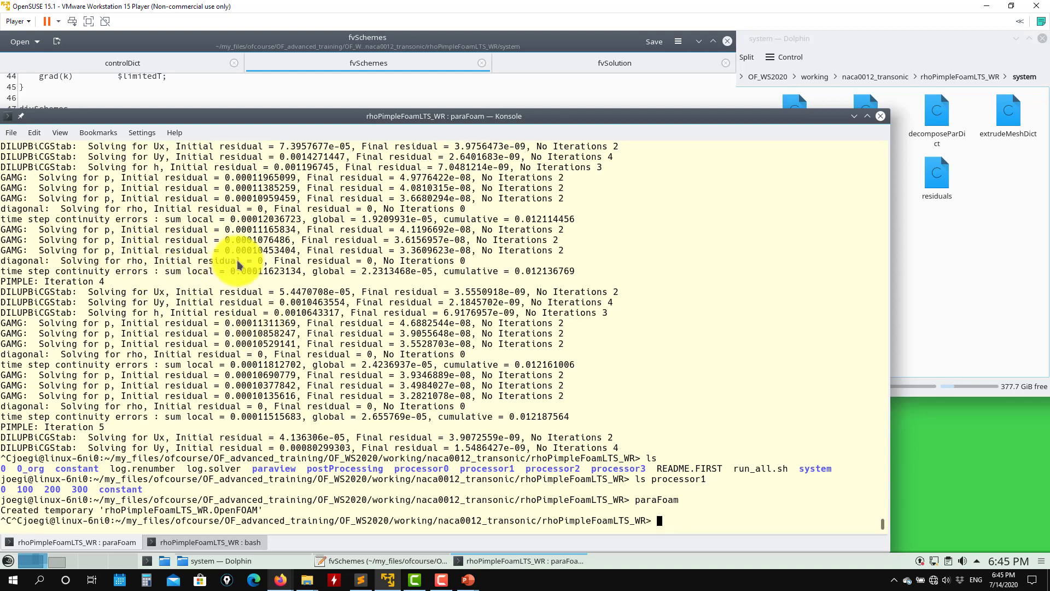
key("ctrl+c")
key("ctrl+c")
key("ctrl+c")
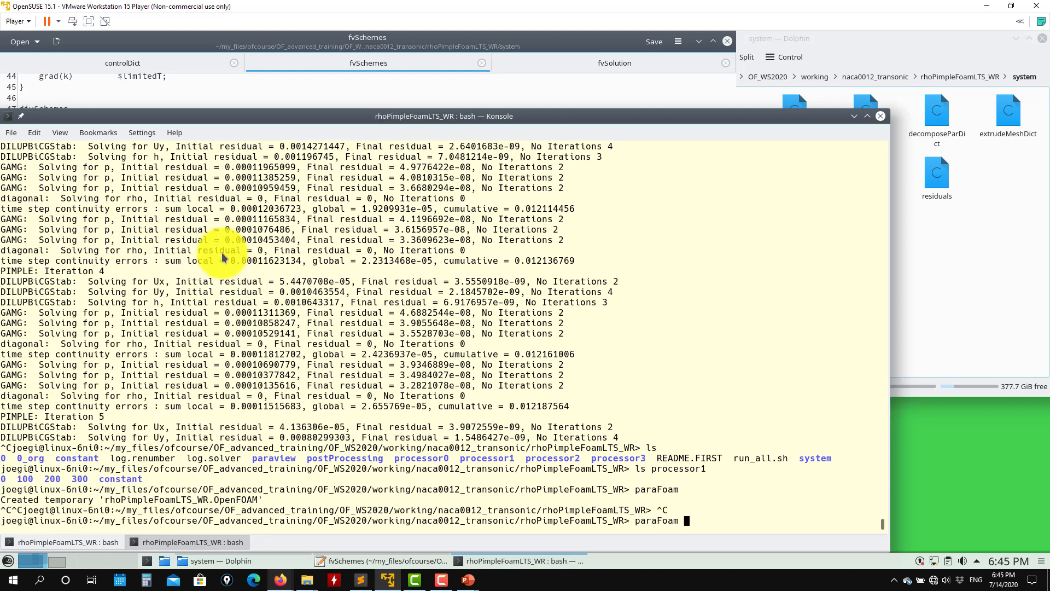
Launch ParaView on the case with paraFoam and load the results as a Decomposed Case
key("Return")
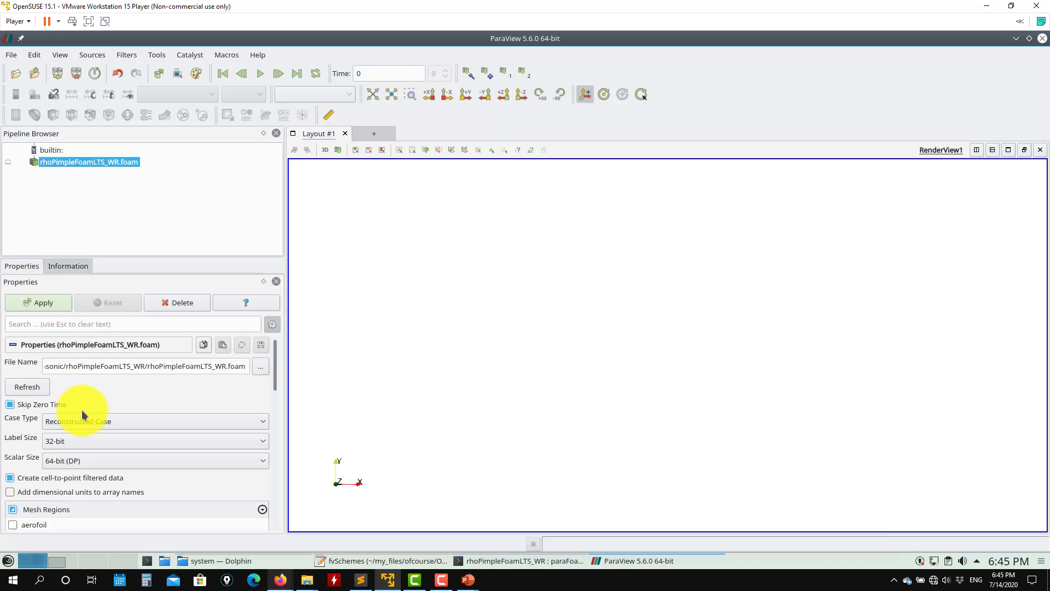
left_click(74, 422)
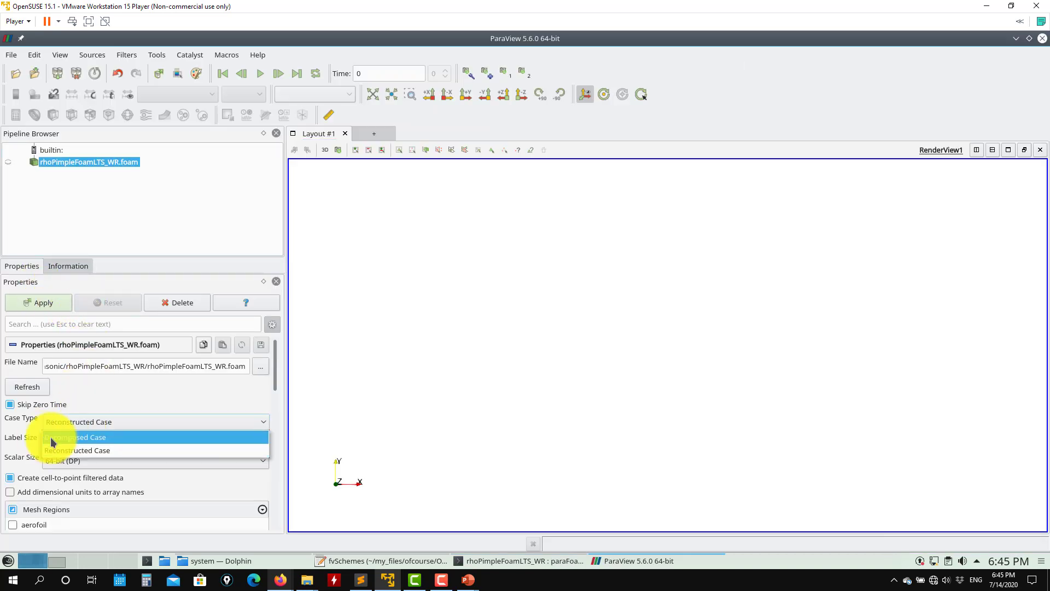
left_click(57, 437)
left_click(43, 303)
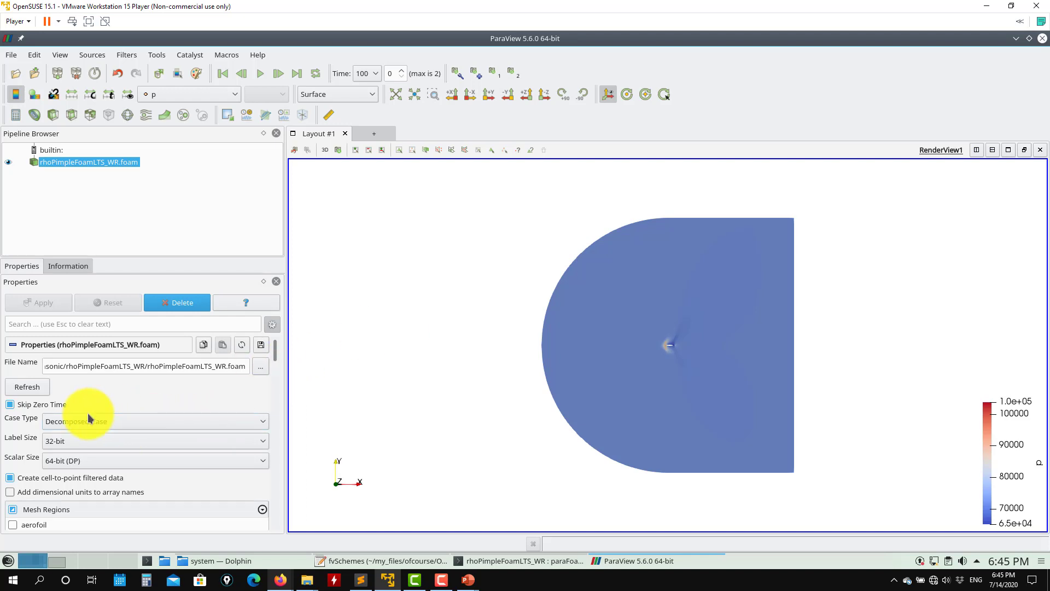
Show the pressure field around the airfoil at the last time step, 300, with the color range rescaled to the data
left_click(296, 73)
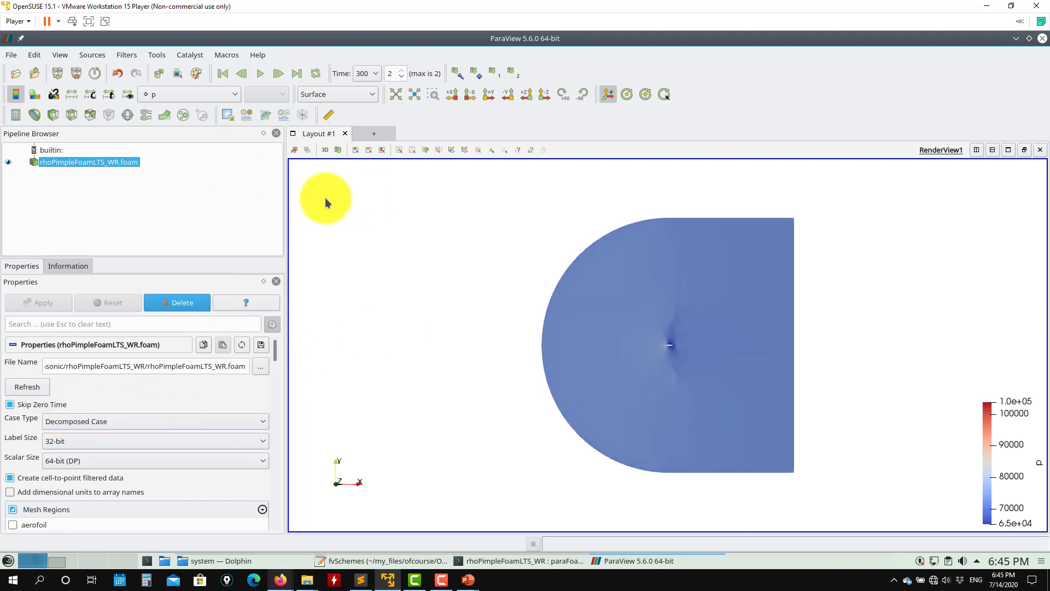
left_click(72, 94)
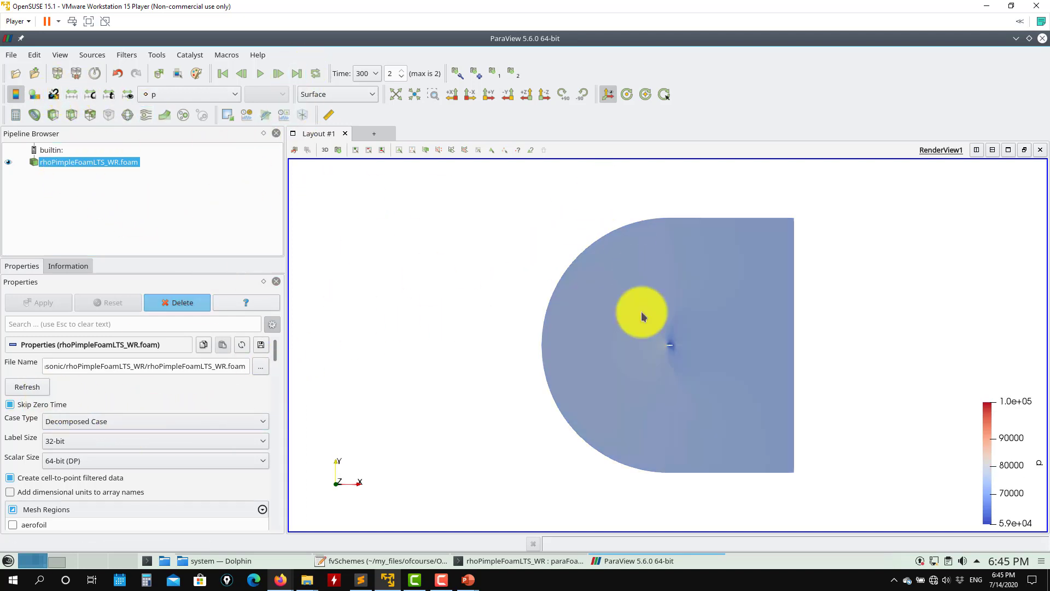
scroll(641, 311, "up", 5)
scroll(659, 408, "up", 10)
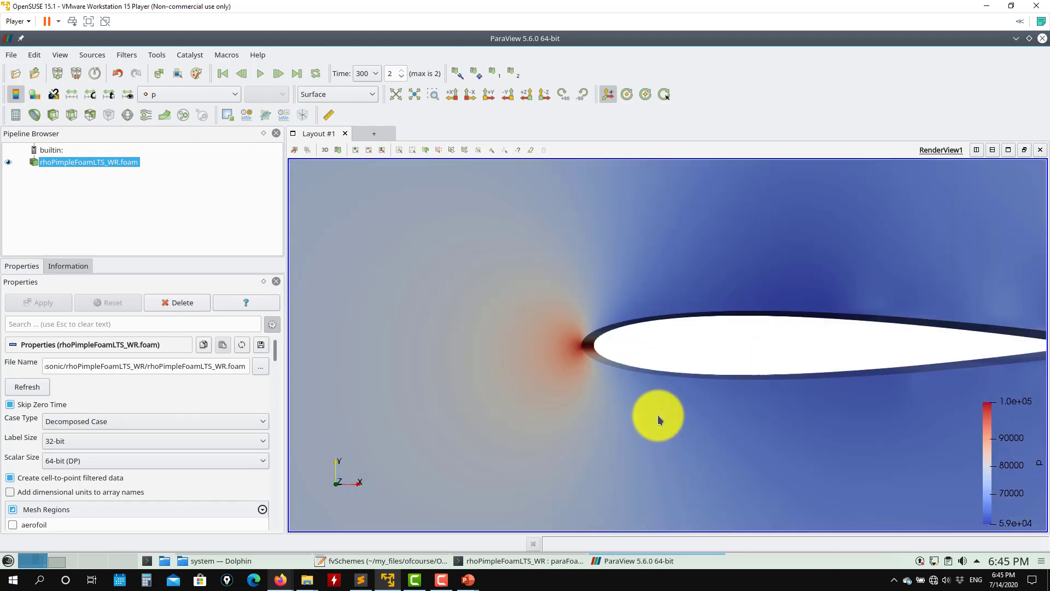
scroll(745, 396, "down", 3)
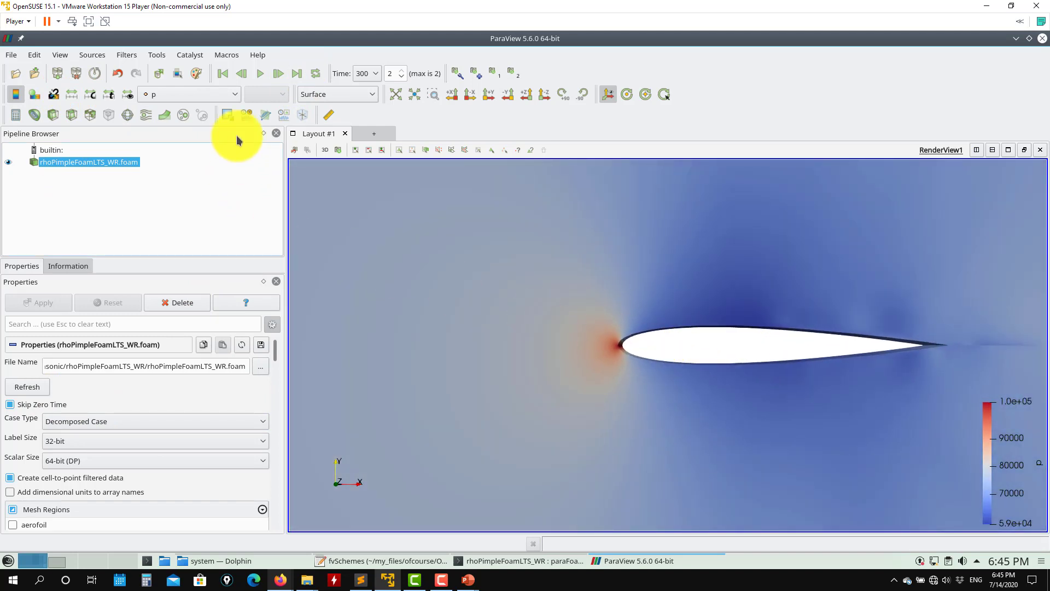
Color the flow field around the airfoil by the point field rDeltaT
left_click(230, 95)
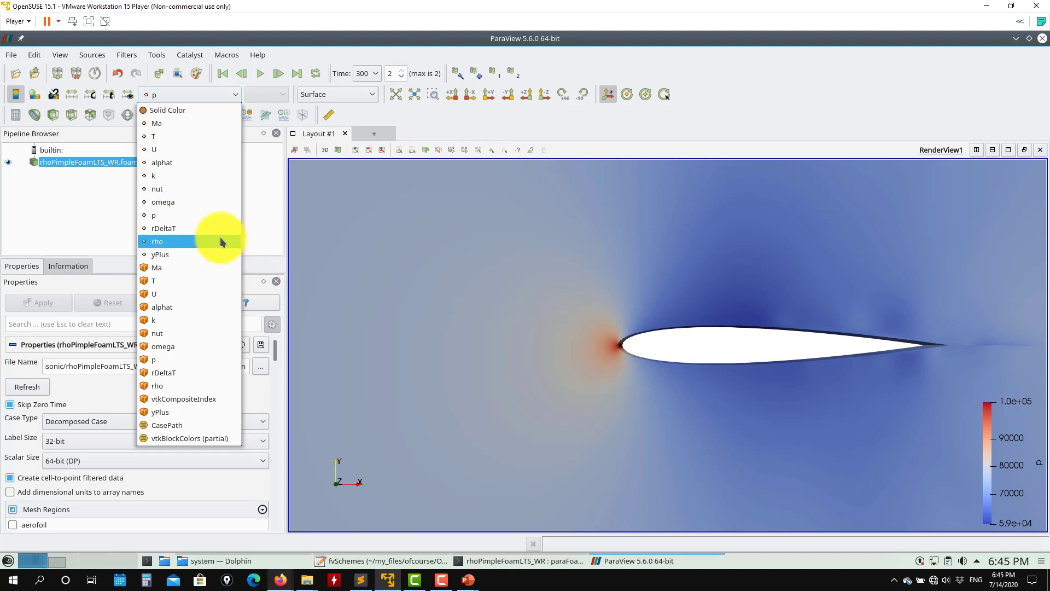
left_click(179, 226)
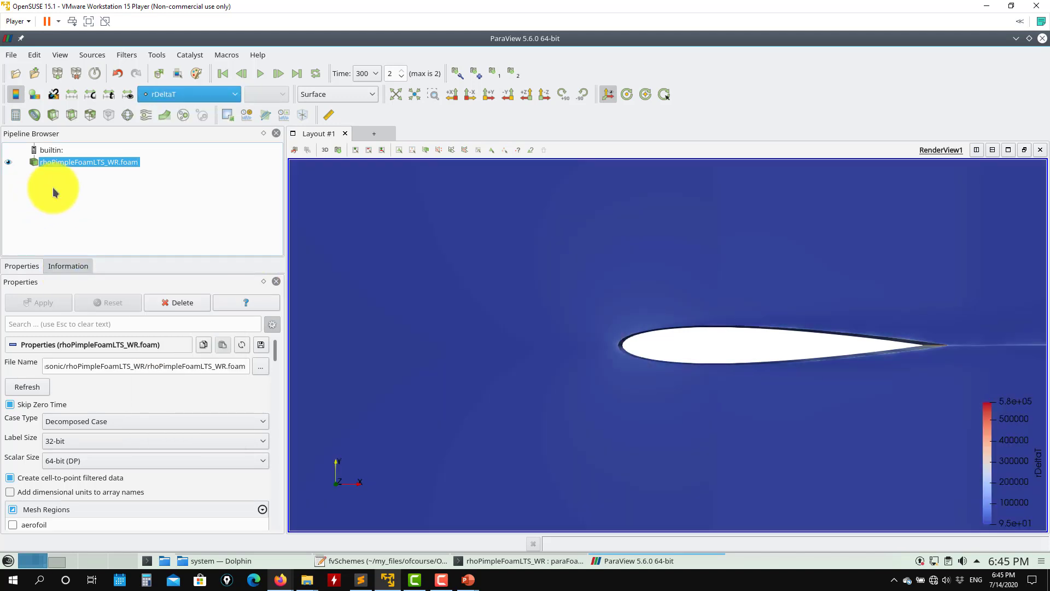
Display the mesh around the airfoil as Surface With Edges in Solid Color
scroll(540, 335, "down", 2)
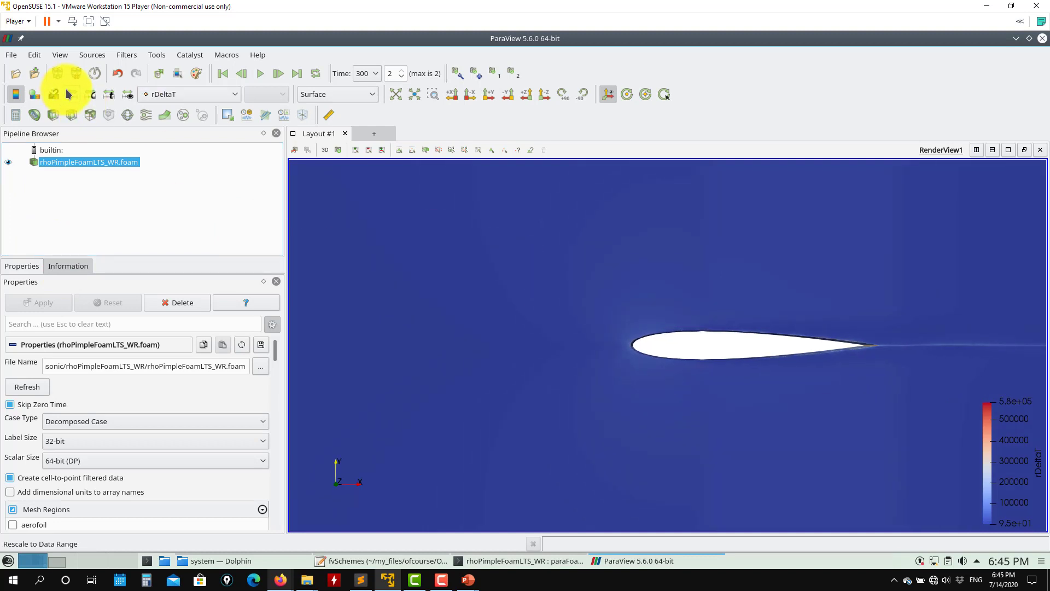
scroll(757, 336, "up", 3)
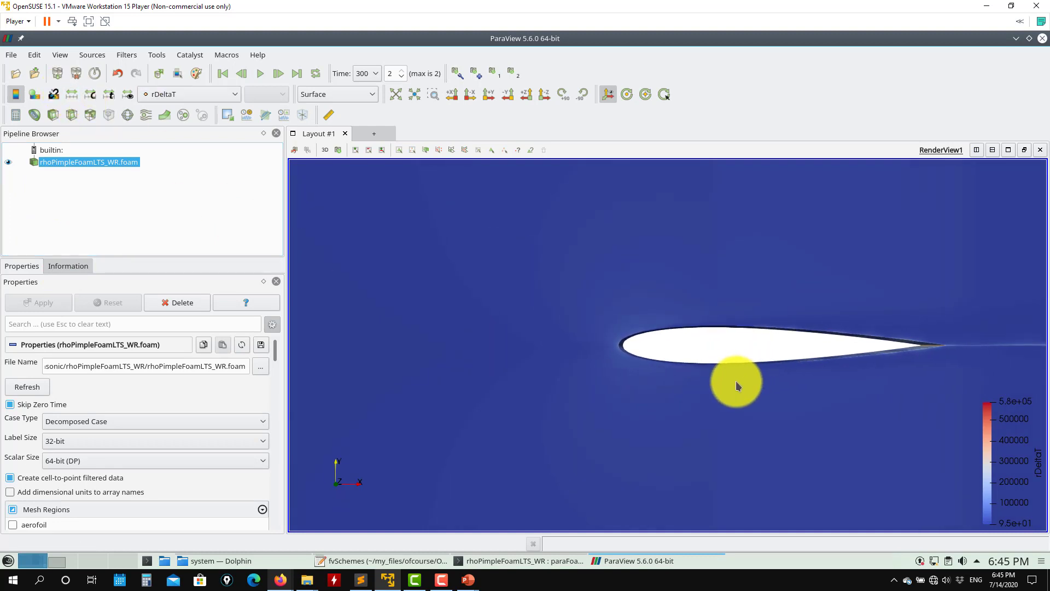
scroll(686, 361, "up", 2)
left_click(364, 95)
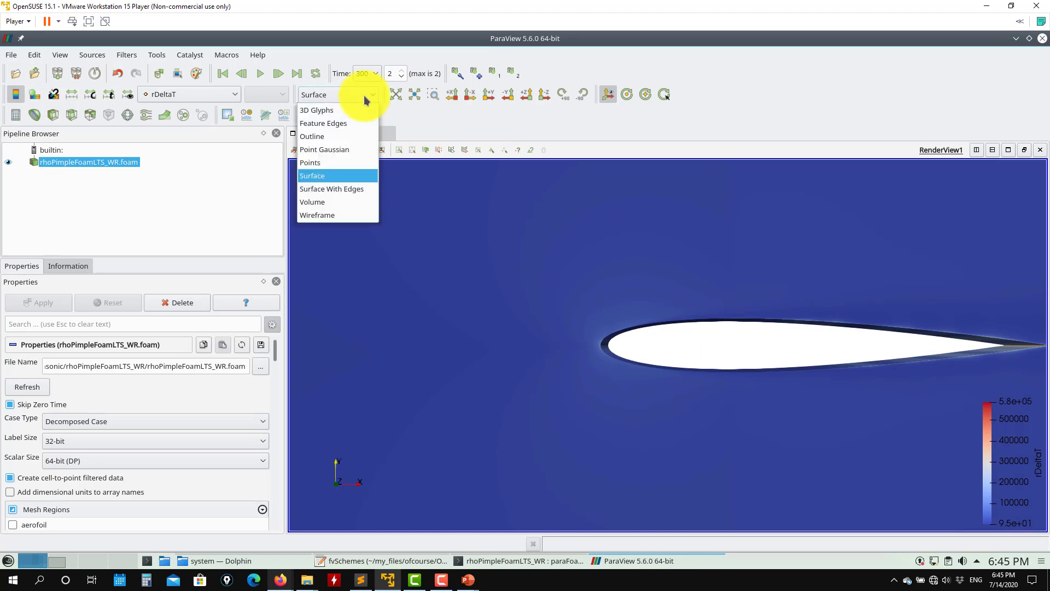
left_click(347, 189)
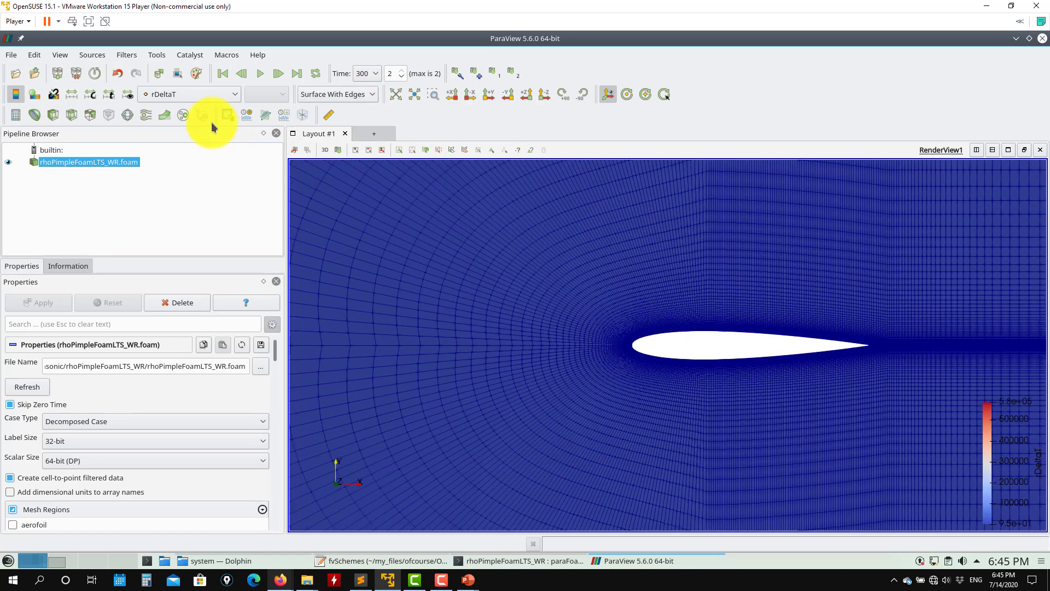
left_click(218, 91)
left_click(209, 110)
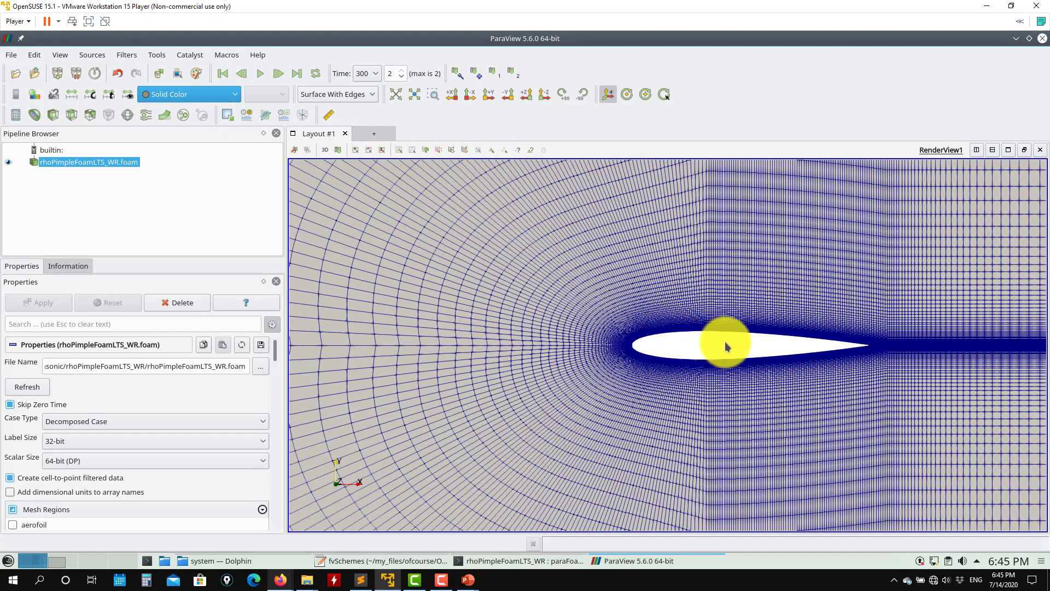
Examine the mesh from the outer domain boundary down to the refined layers at the airfoil's leading edge
scroll(726, 346, "down", 10)
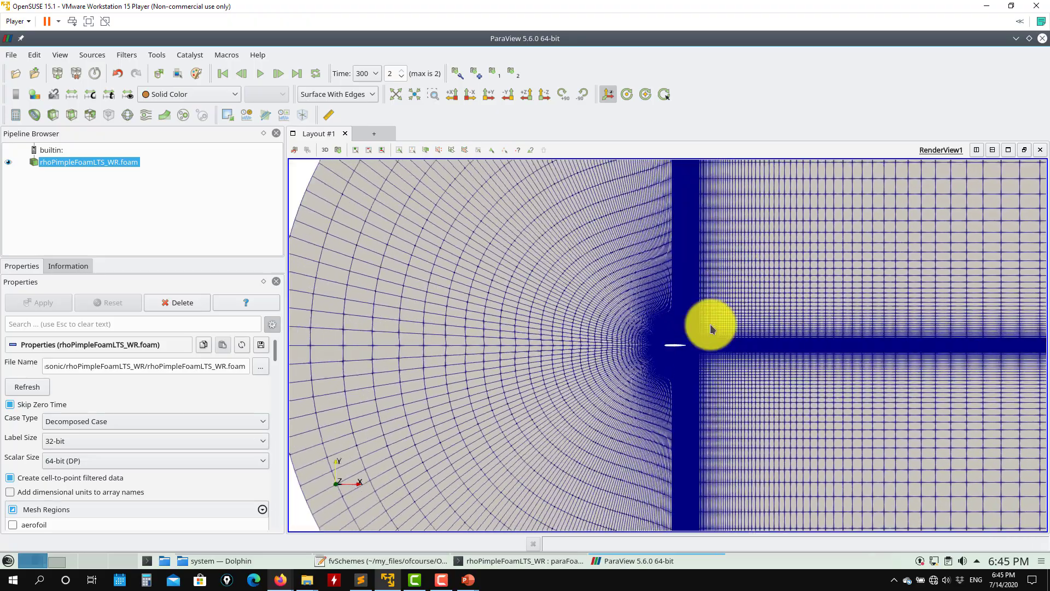
scroll(711, 328, "down", 5)
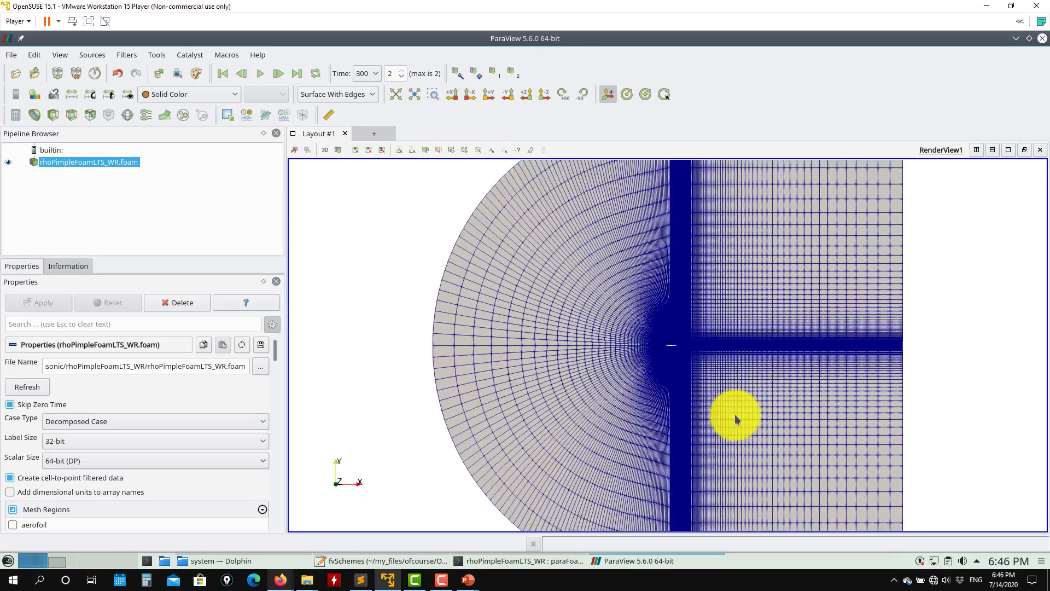
scroll(735, 418, "up", 15)
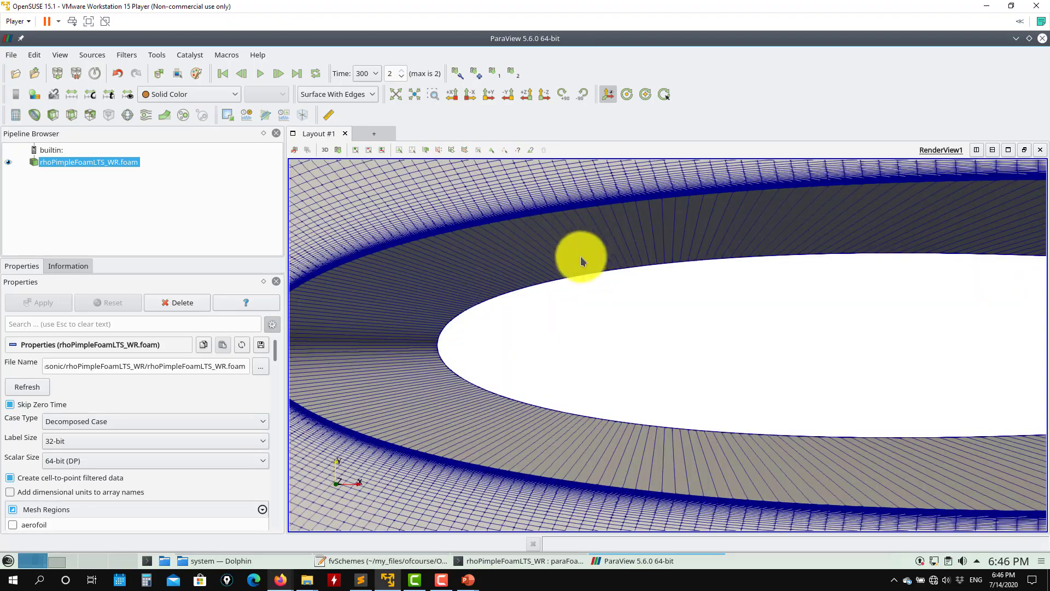
scroll(528, 252, "down", 3)
scroll(663, 311, "up", 2)
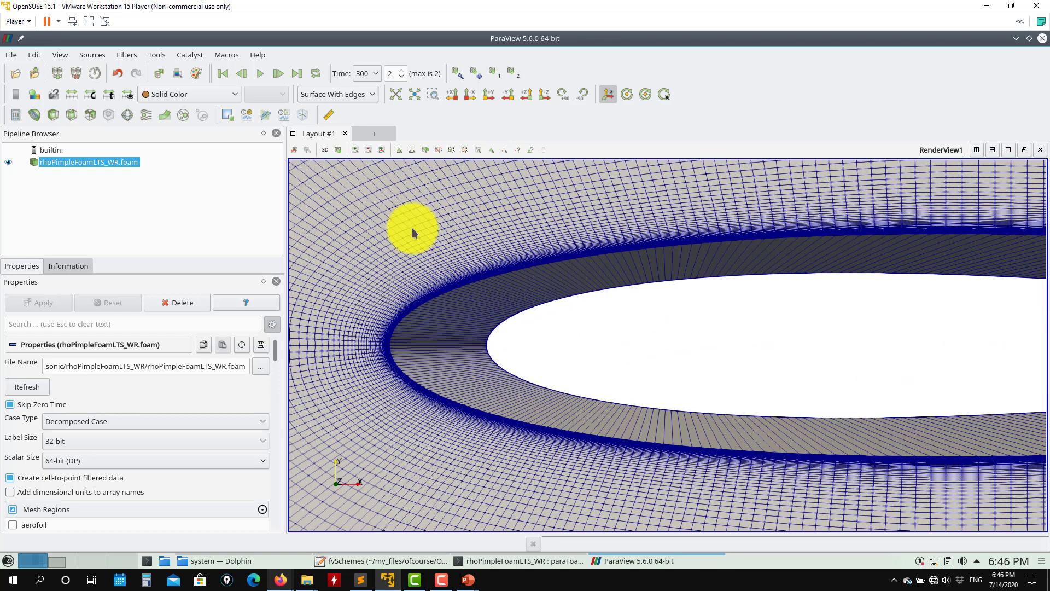
scroll(413, 233, "up", 2)
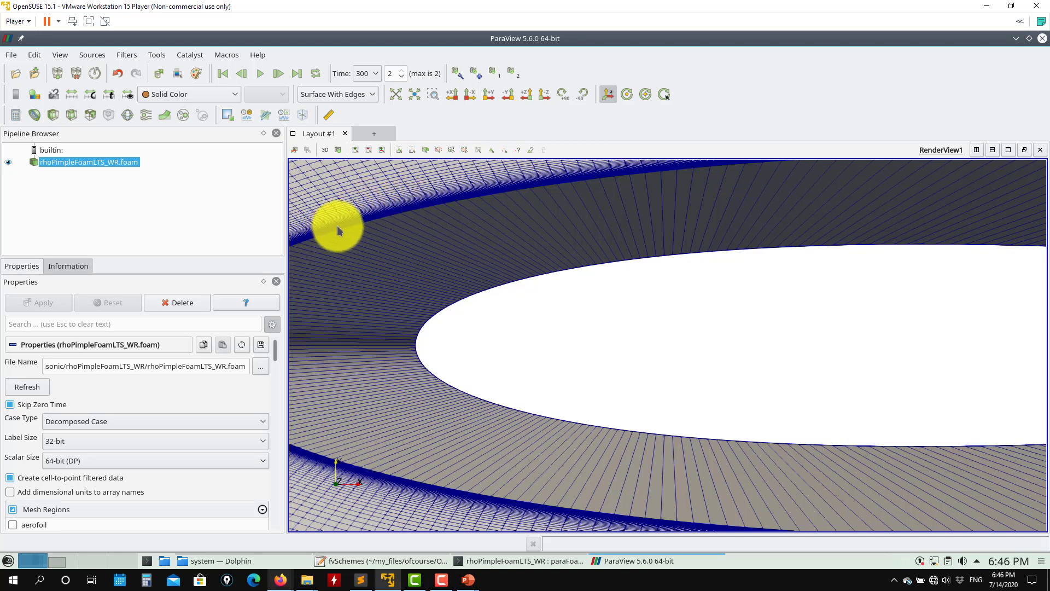
scroll(399, 272, "down", 3)
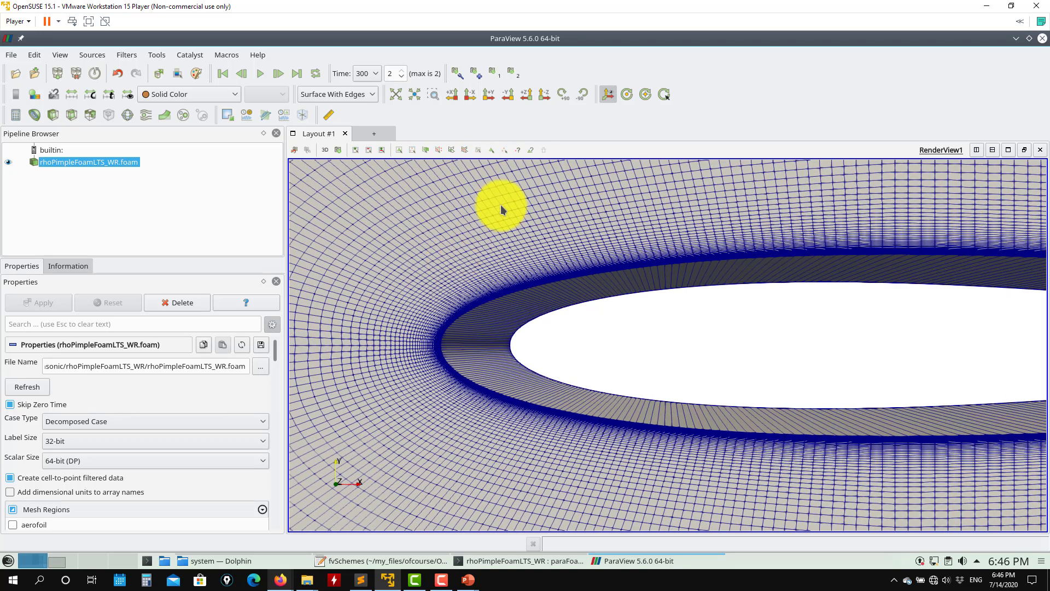
Color the flow field by the point field rDeltaT again and return the representation to plain Surface
left_click(217, 94)
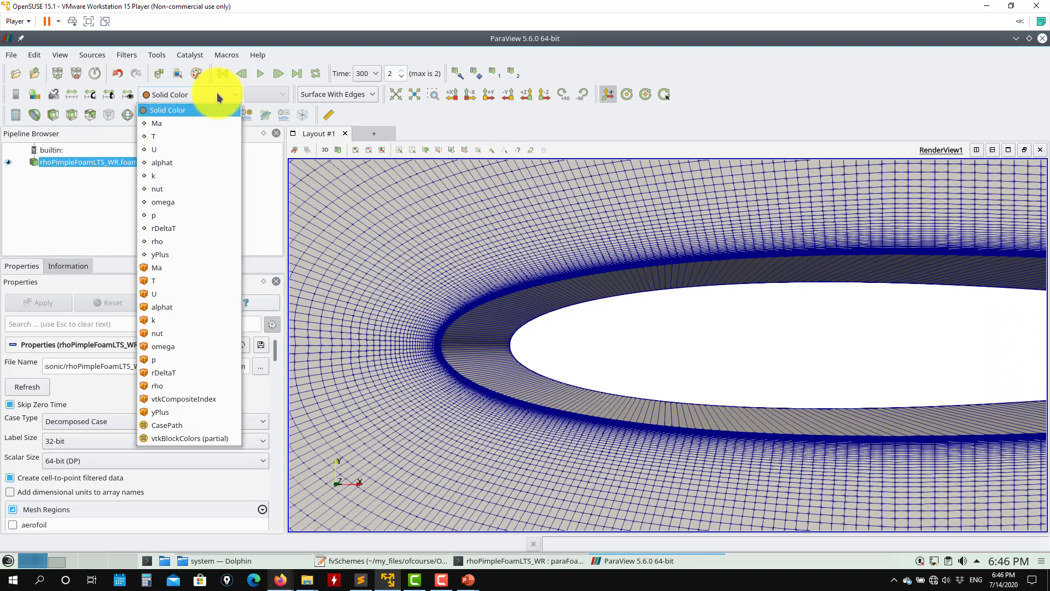
left_click(180, 228)
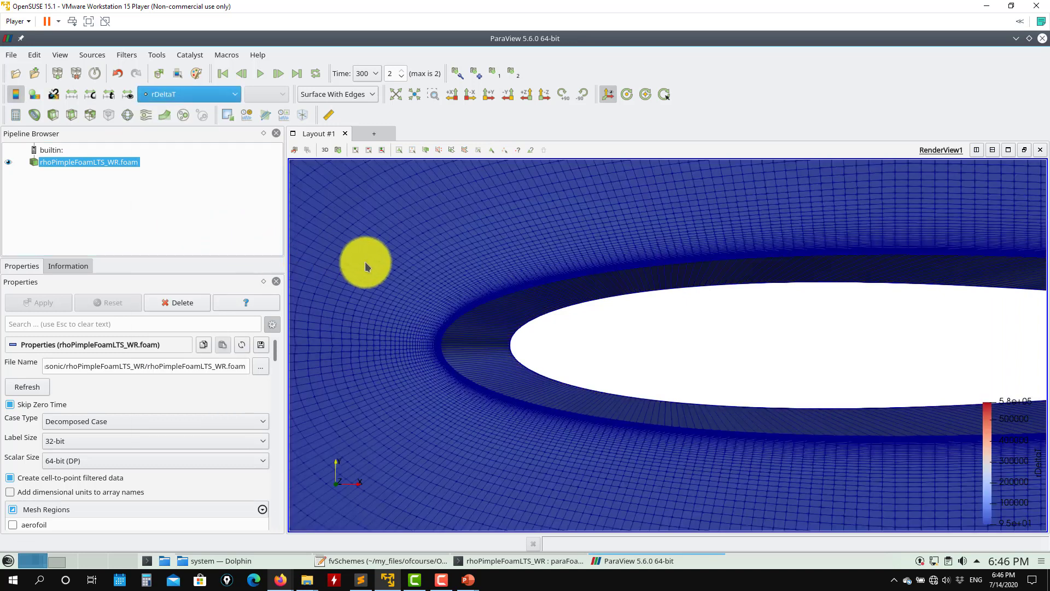
left_click(345, 93)
left_click(322, 180)
scroll(663, 223, "down", 10)
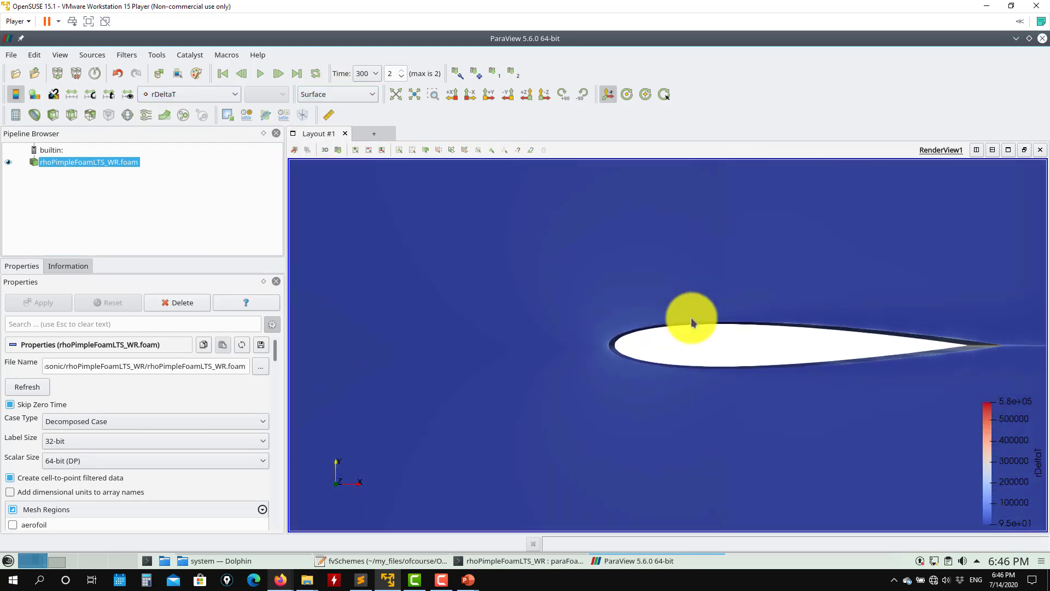
Reset the camera to fit the domain and switch the render view to 2D interaction mode
left_click_drag(691, 356, 691, 394)
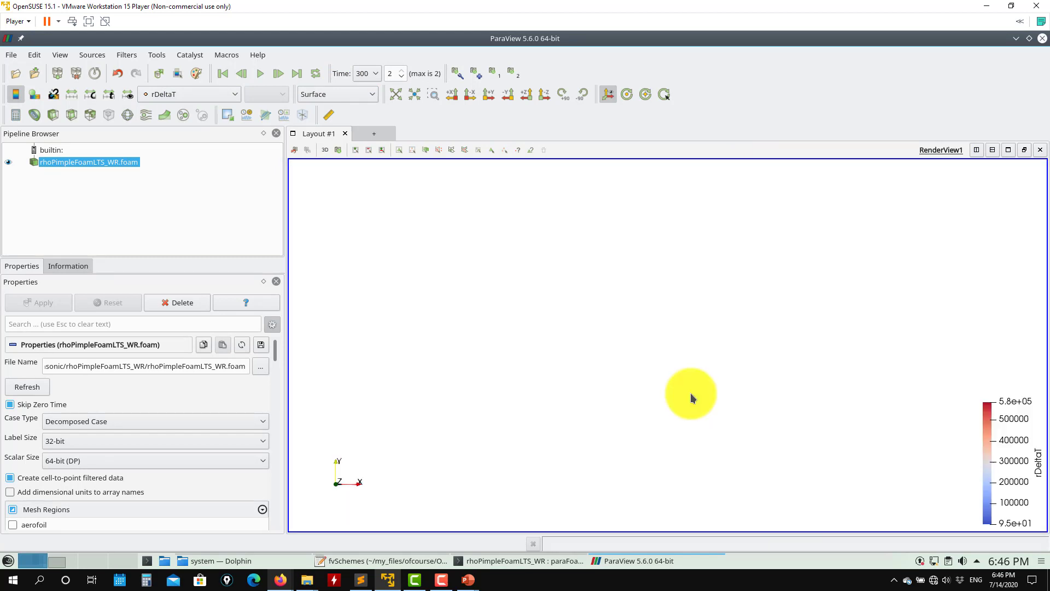
left_click(396, 94)
scroll(662, 393, "up", 5)
scroll(679, 420, "up", 8)
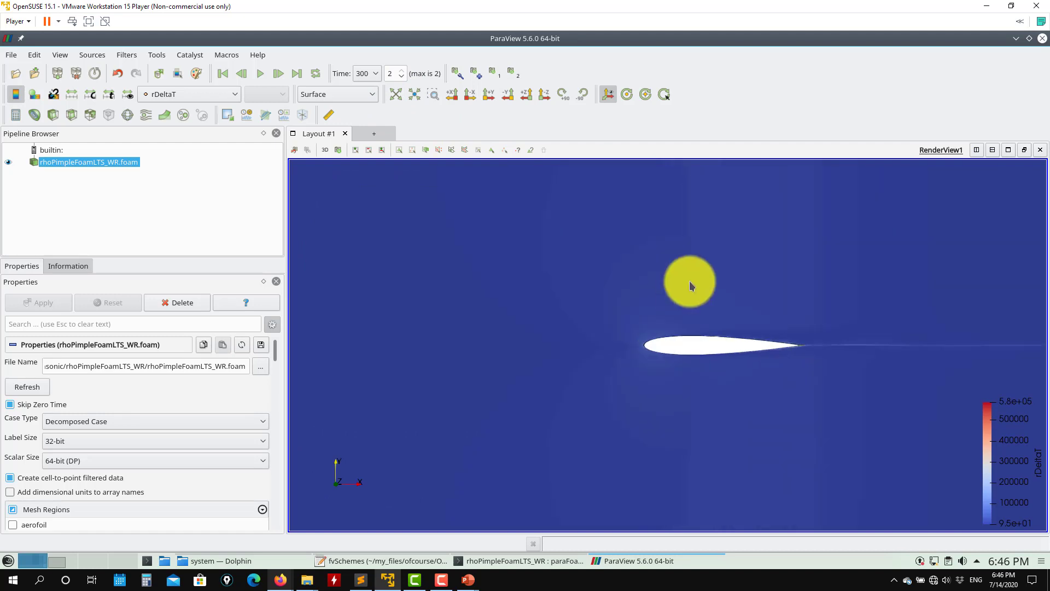
scroll(585, 313, "up", 3)
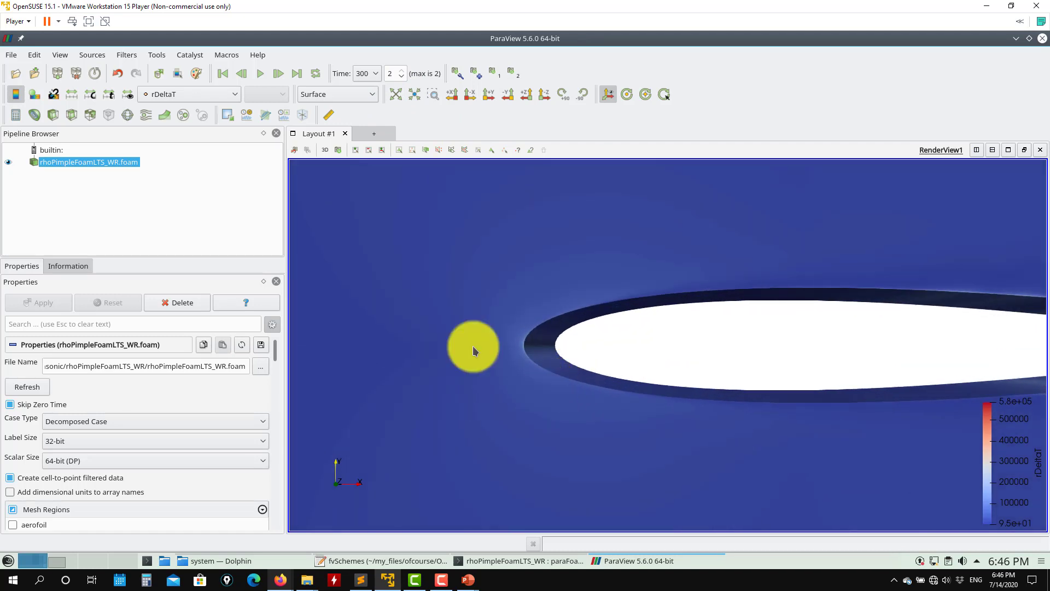
left_click(325, 149)
Rescale the rDeltaT color map with a custom maximum of 100000
scroll(646, 422, "up", 8)
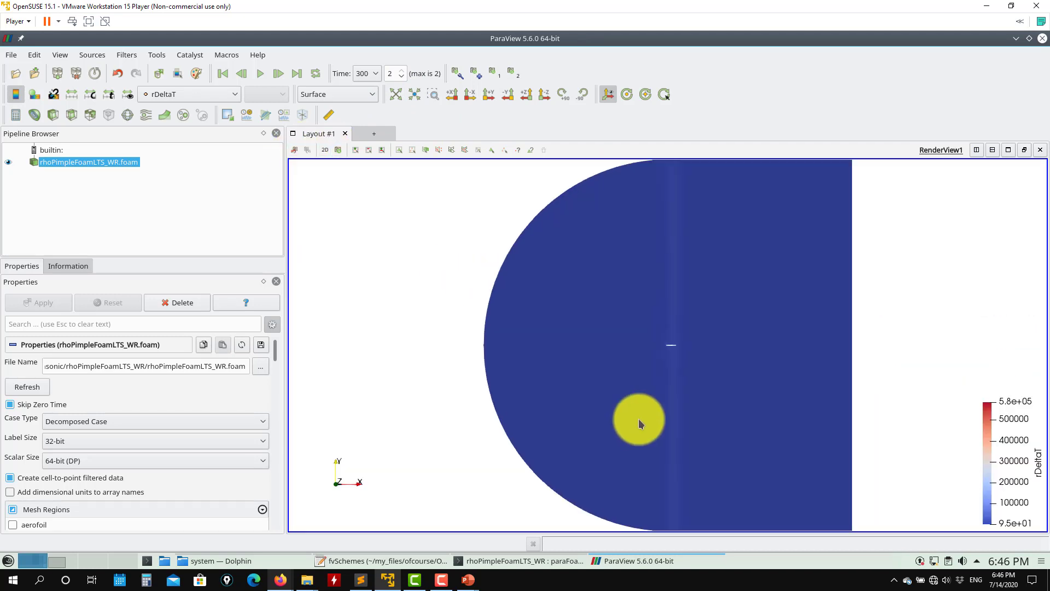
scroll(675, 286, "up", 10)
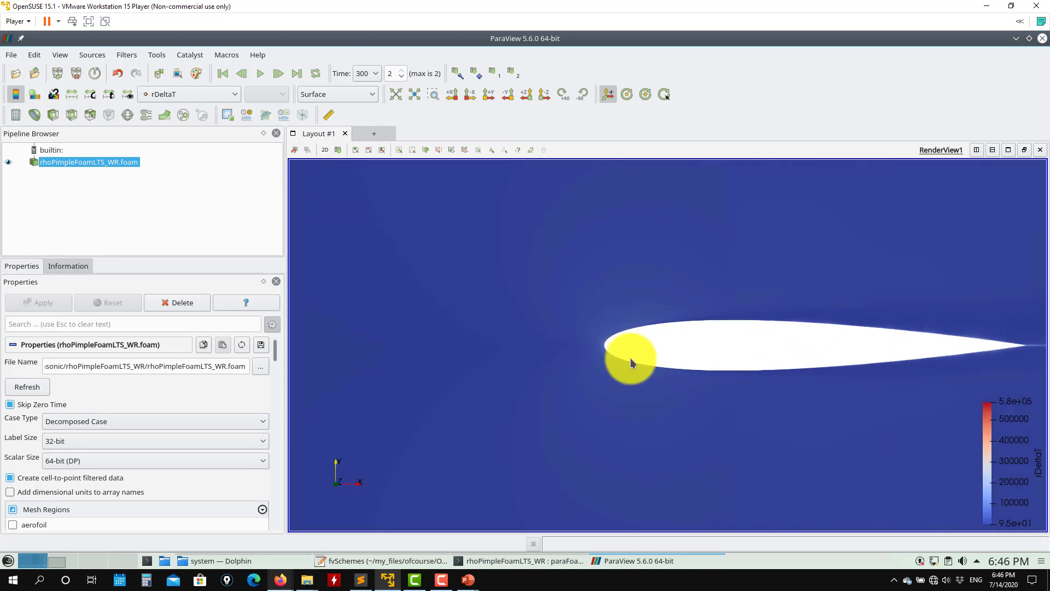
scroll(511, 347, "up", 5)
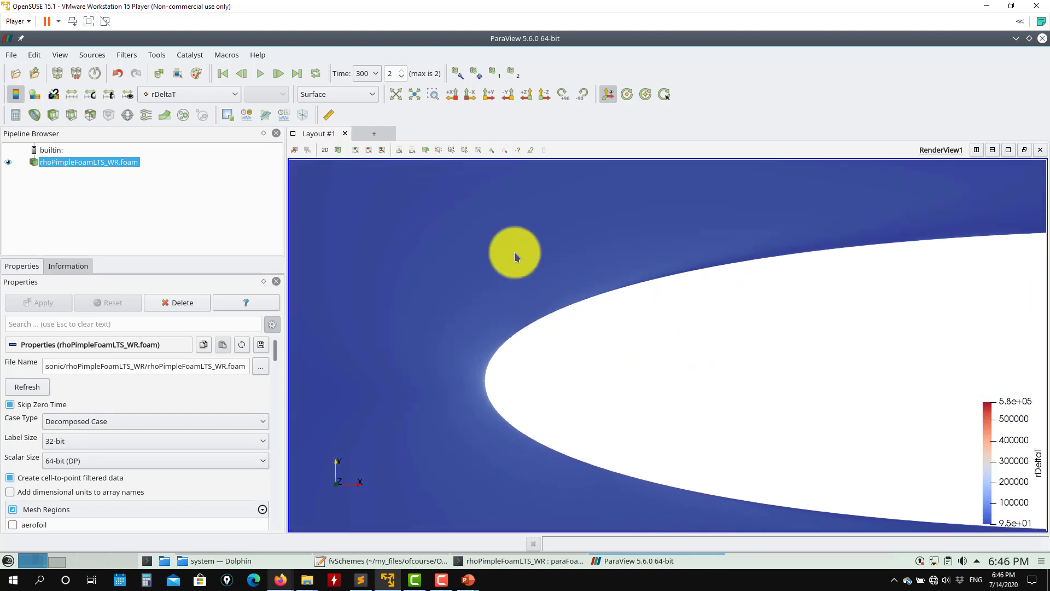
left_click(91, 96)
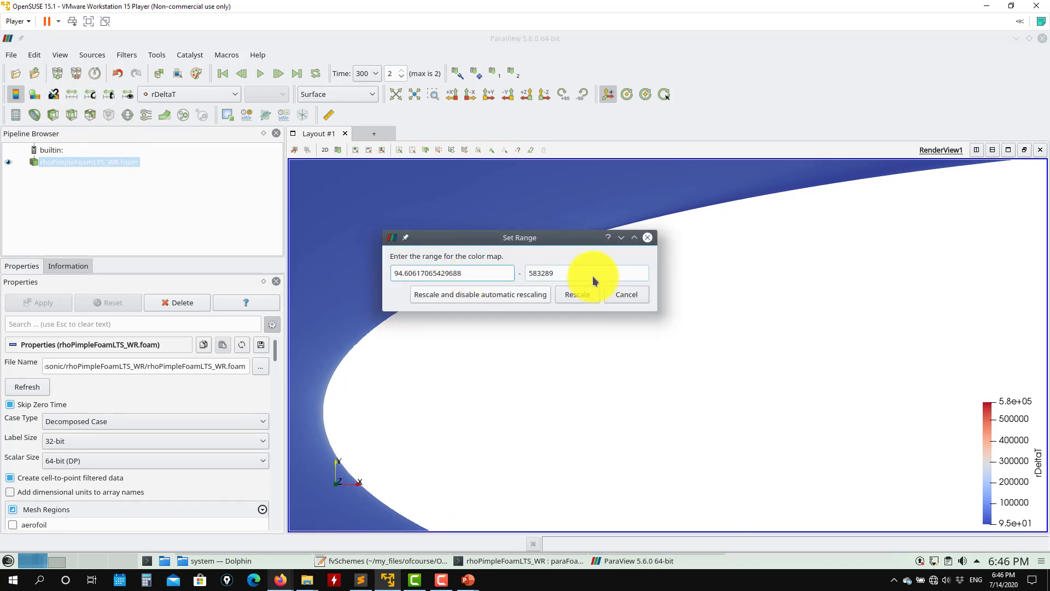
key("Tab")
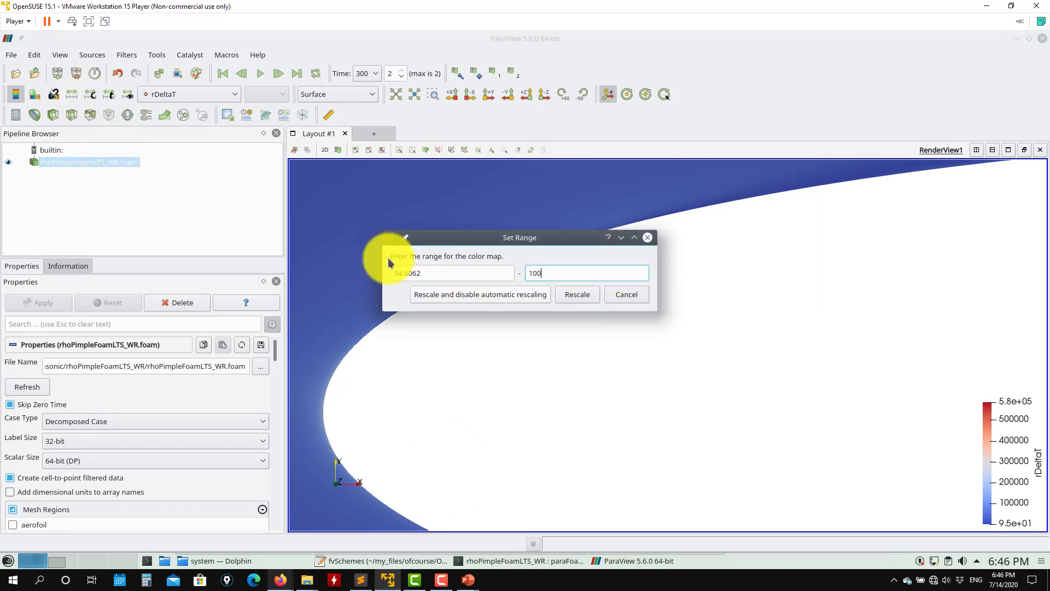
type("10000")
key("Return")
Examine the rDeltaT distribution at the leading edge, along the airfoil surface, in the wake and across the far field
scroll(529, 356, "down", 10)
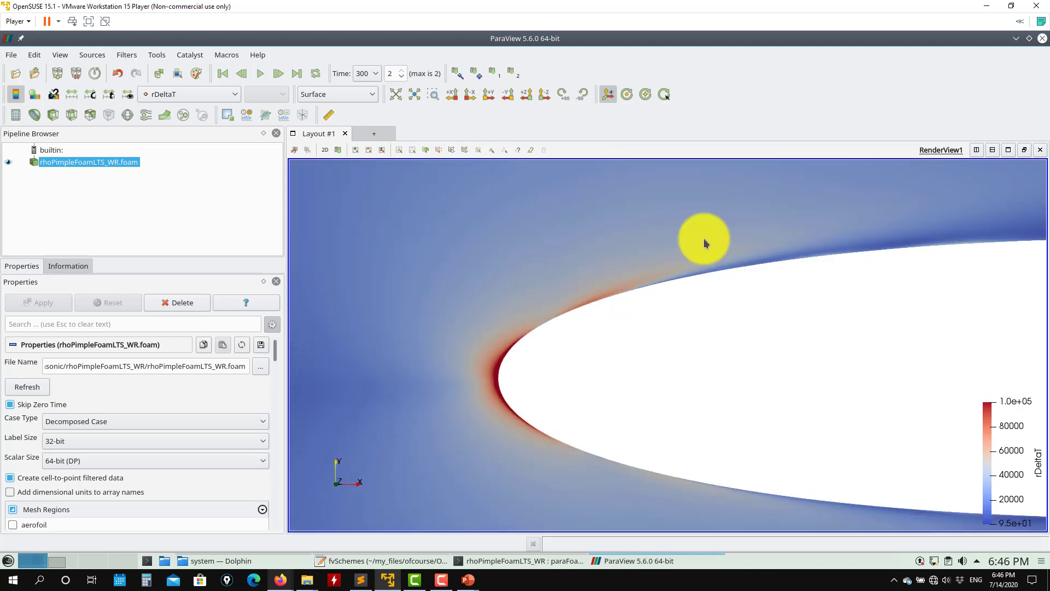
scroll(760, 316, "down", 6)
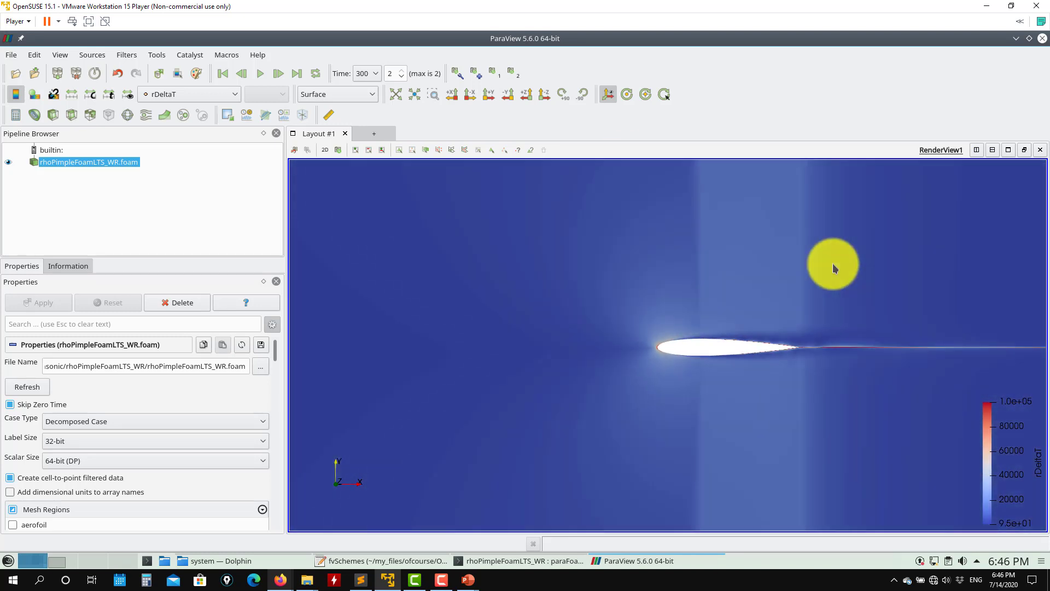
scroll(849, 216, "down", 3)
scroll(734, 368, "up", 10)
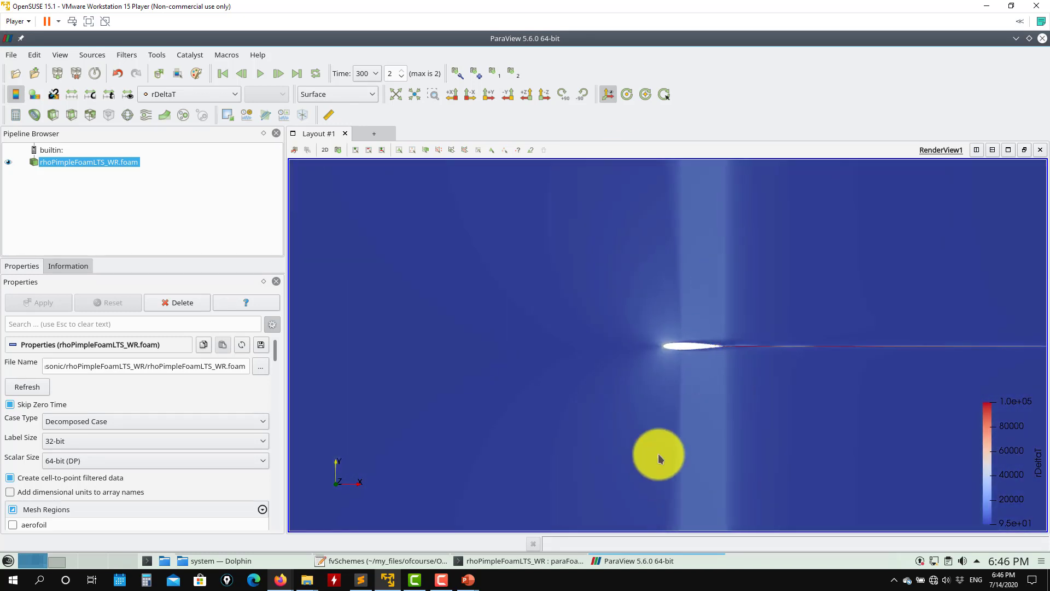
scroll(664, 405, "up", 5)
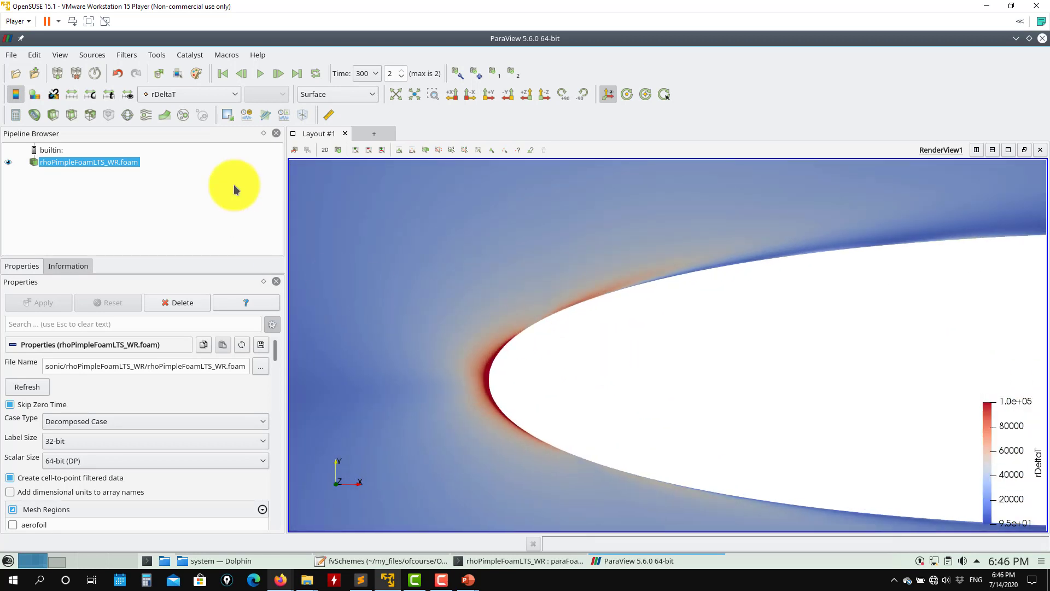
scroll(507, 274, "down", 10)
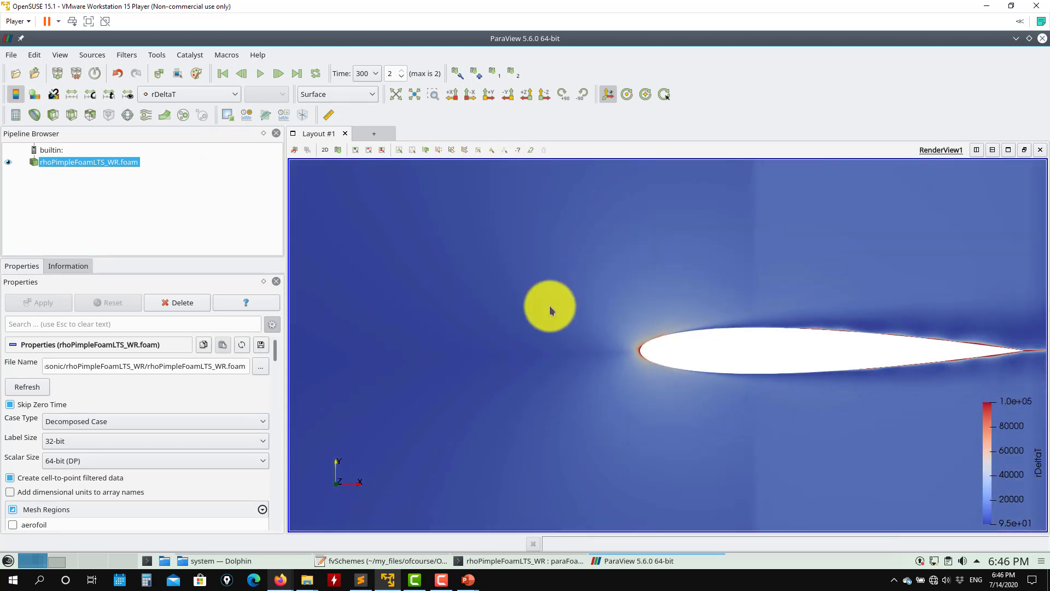
scroll(551, 321, "down", 8)
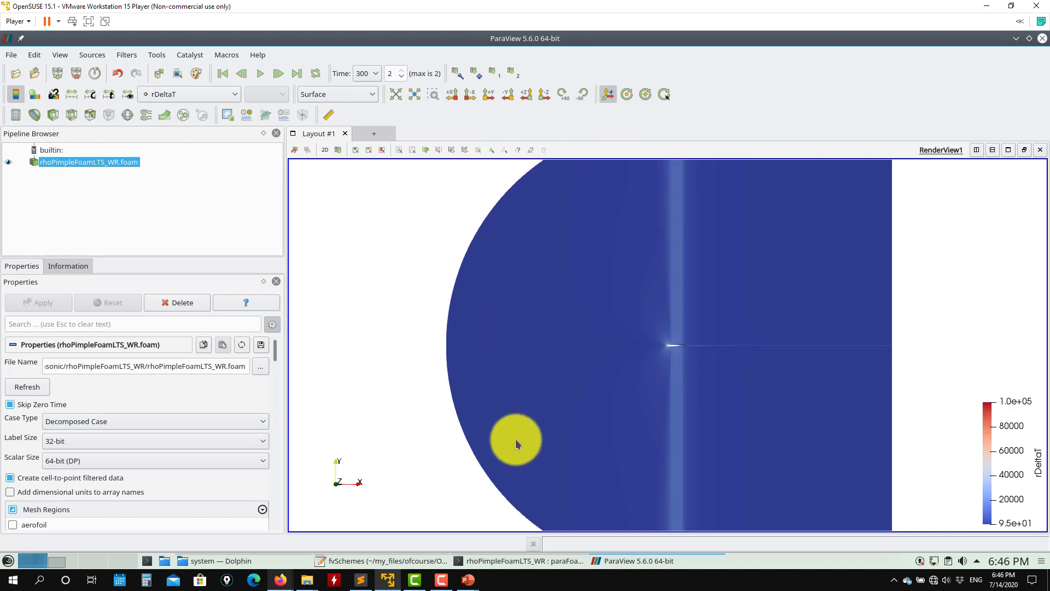
scroll(675, 389, "up", 10)
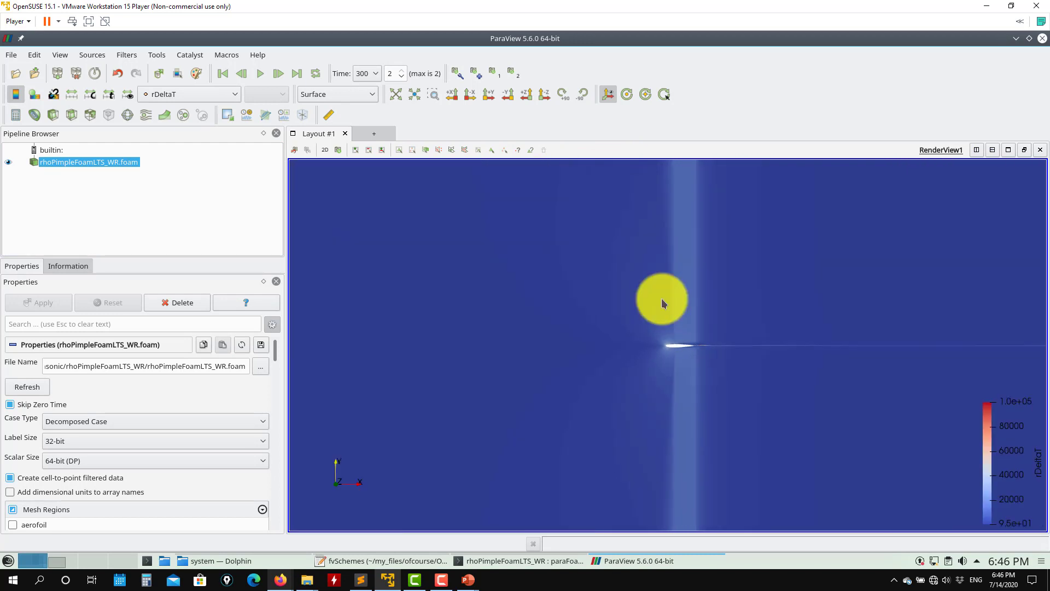
scroll(703, 381, "up", 5)
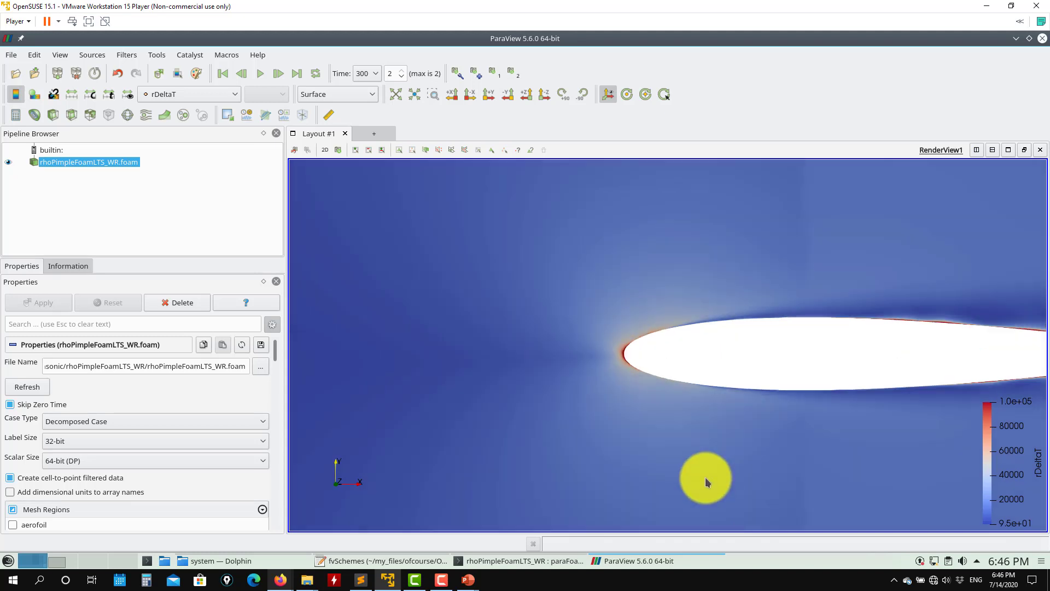
scroll(688, 238, "up", 4)
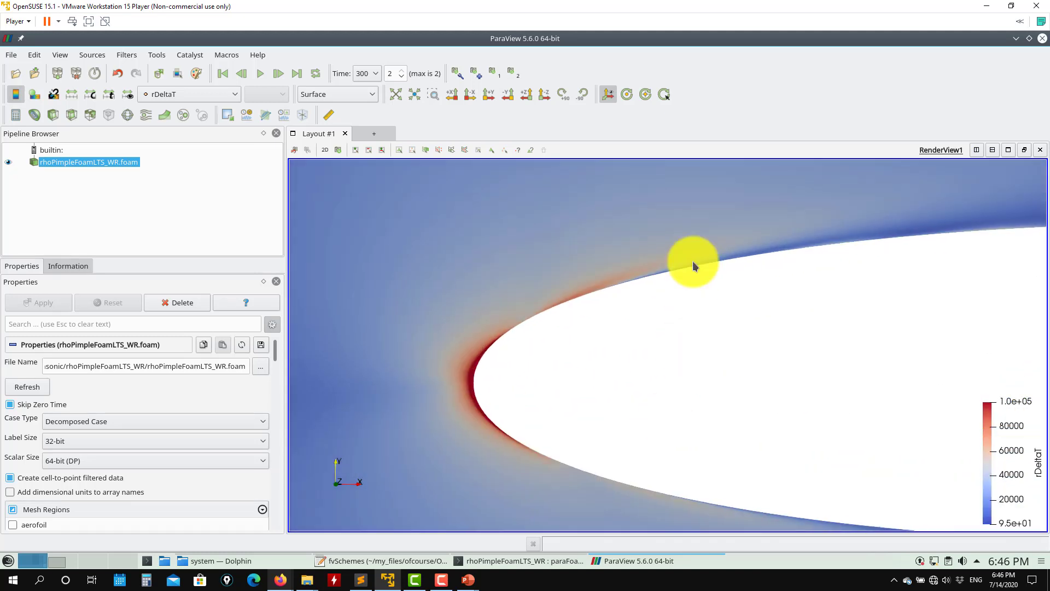
scroll(712, 229, "down", 5)
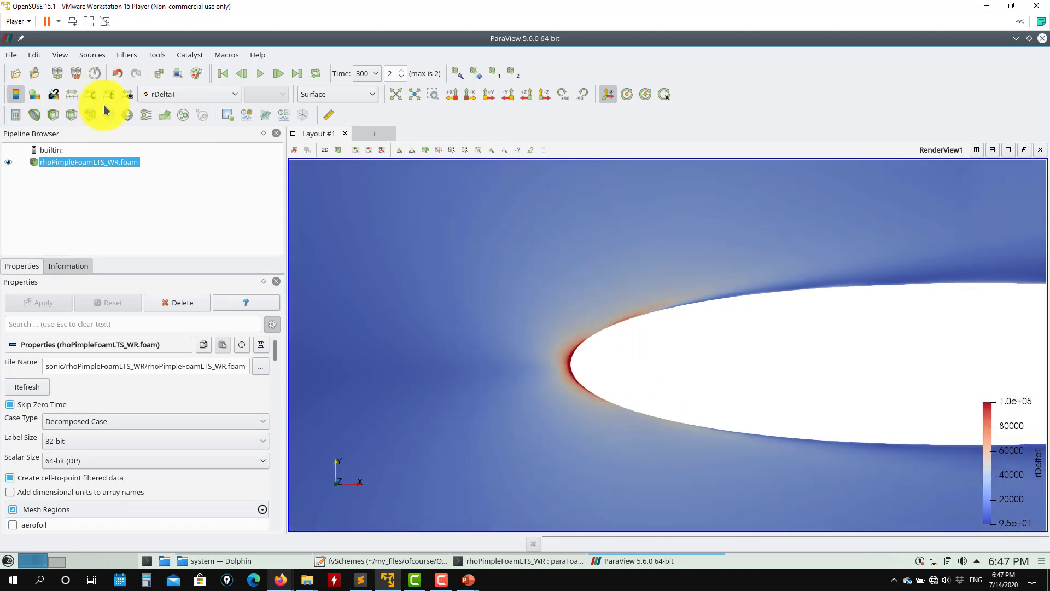
Set the minimum of the rDeltaT color range to 0
left_click(93, 93)
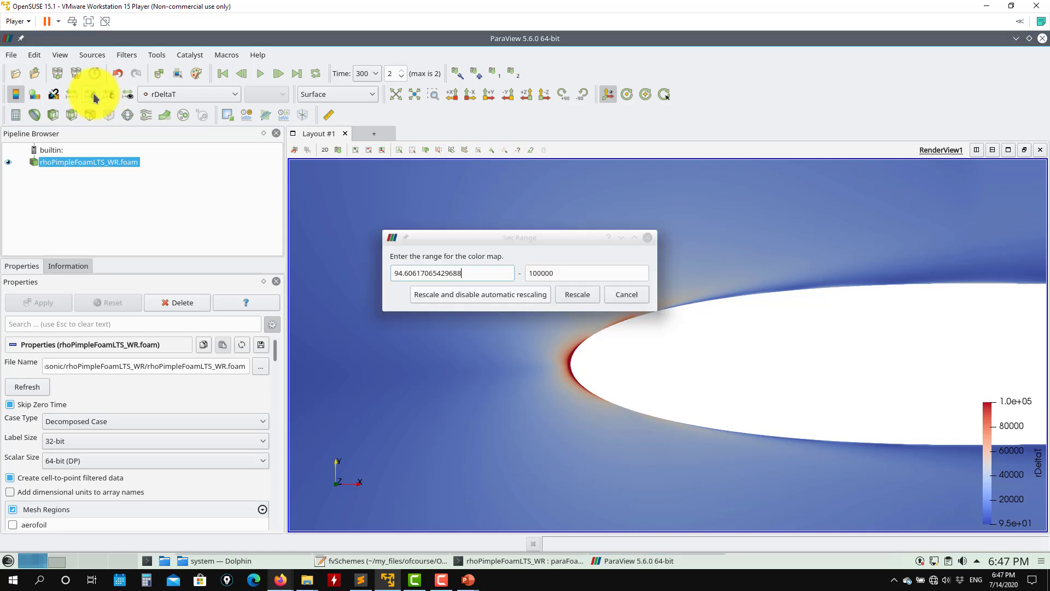
left_click_drag(481, 279, 323, 263)
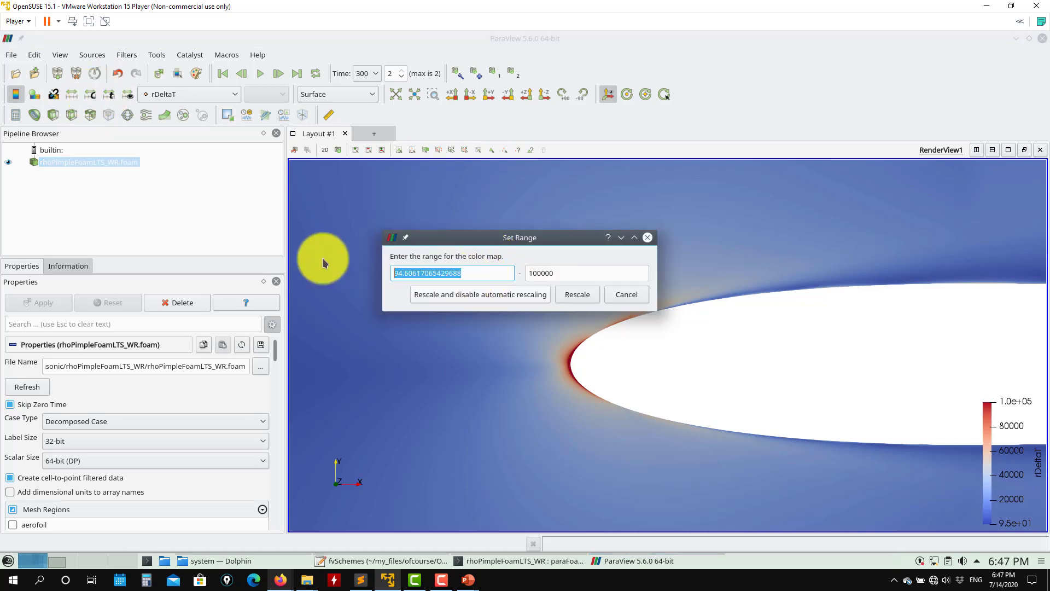
type("0")
key("Return")
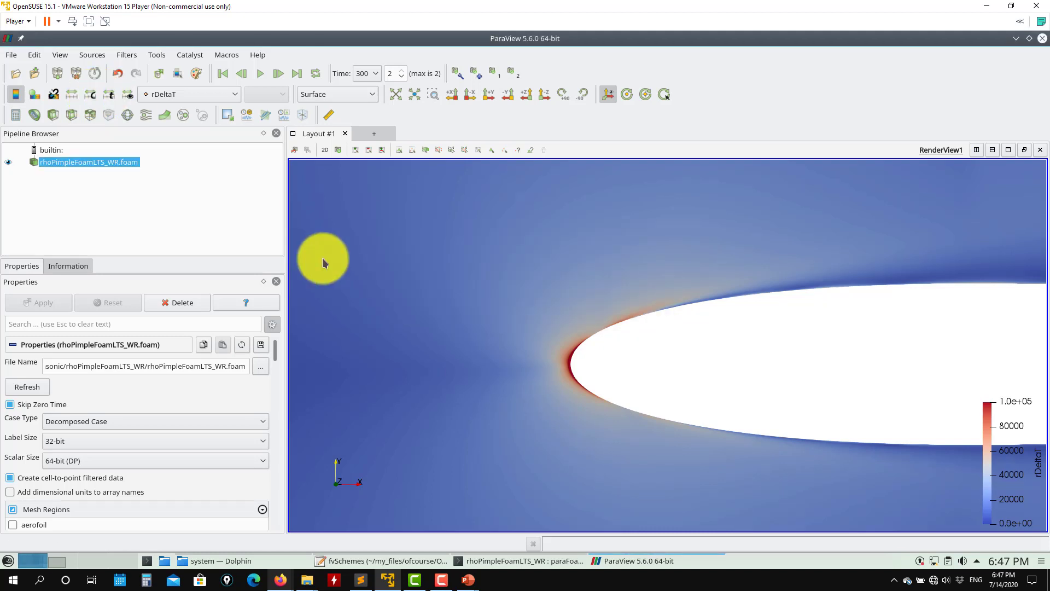
Rescale the rDeltaT color map to a custom range with a maximum of 10000
left_click(93, 96)
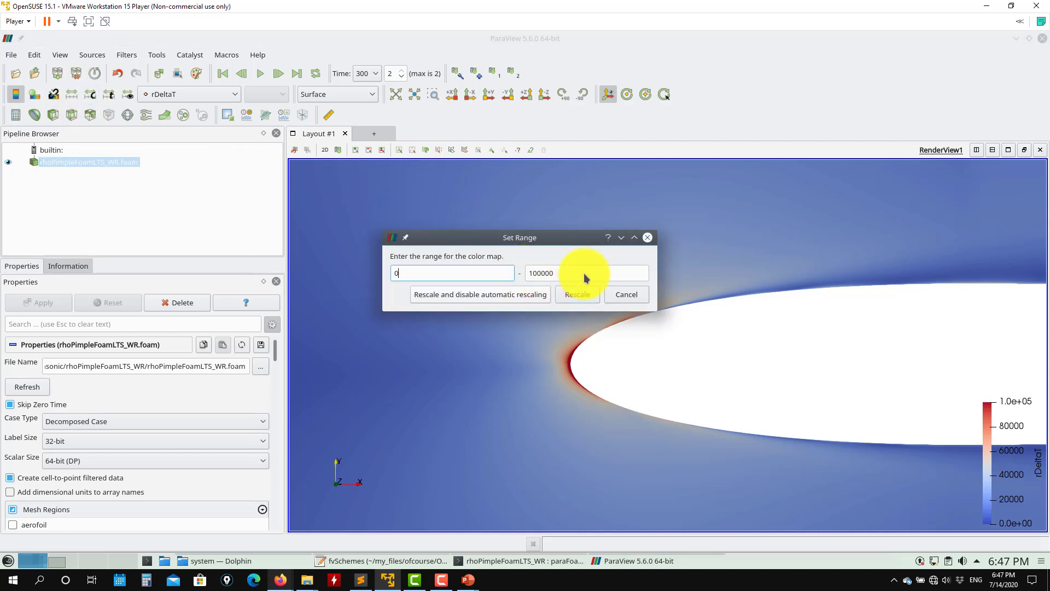
left_click(583, 273)
left_click(531, 290)
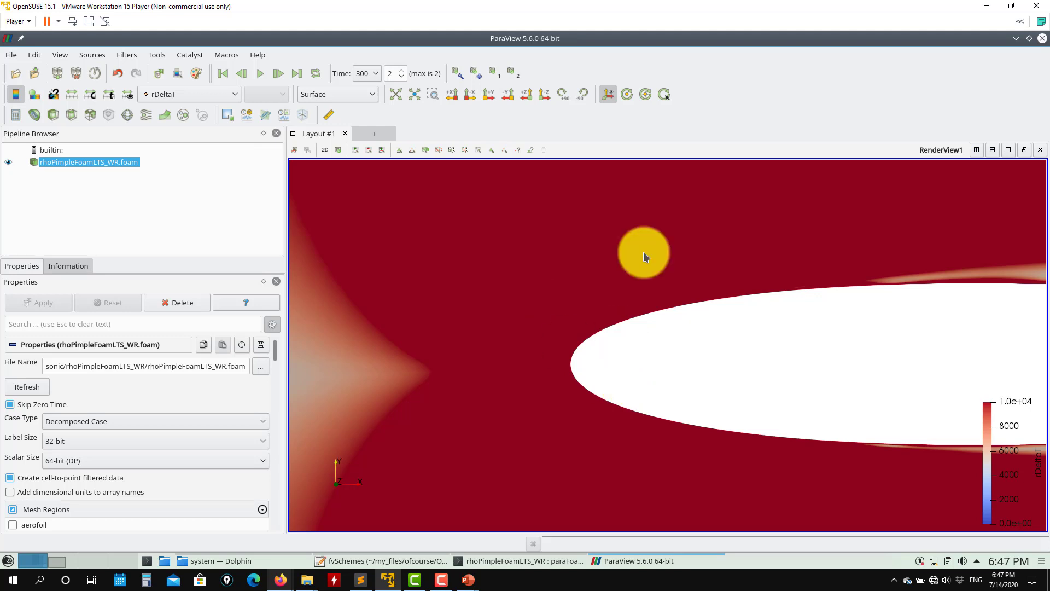
Examine the rDeltaT distribution across the whole domain, around the airfoil and along its rear surfaces with the narrower color range
scroll(643, 252, "down", 10)
scroll(814, 286, "down", 8)
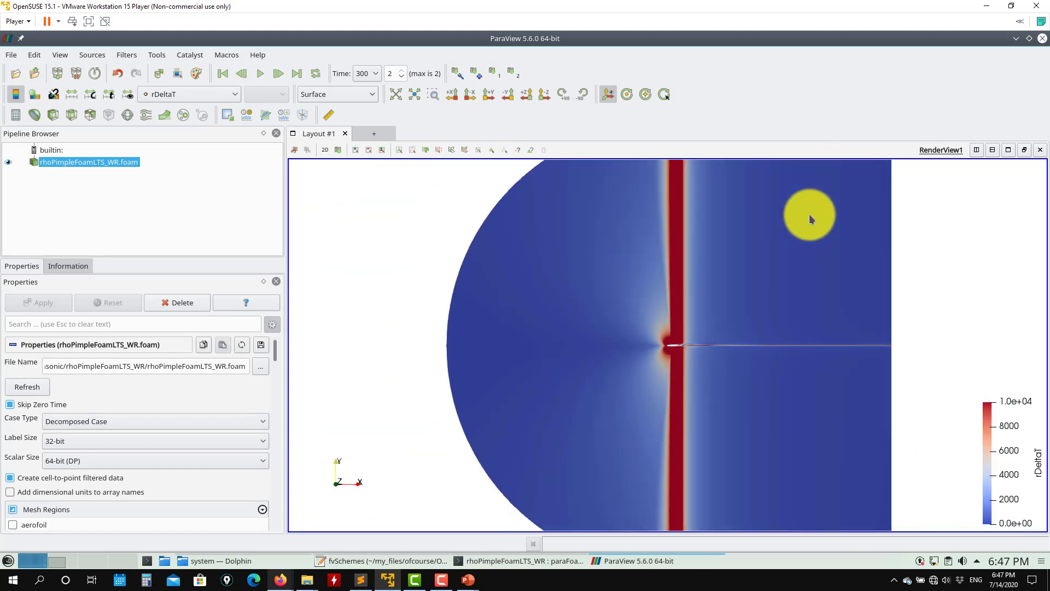
scroll(701, 339, "up", 10)
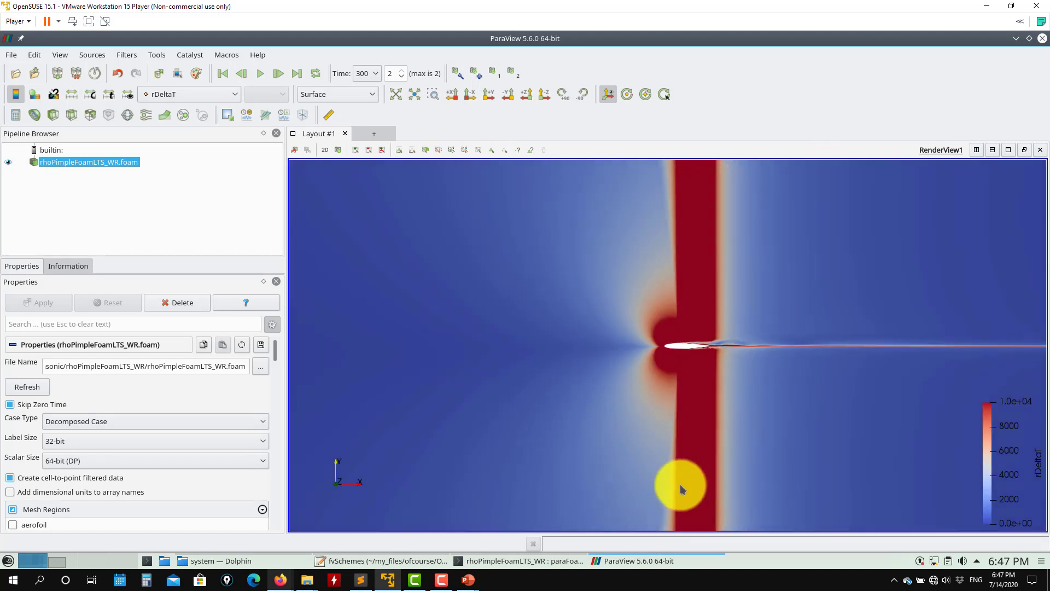
scroll(706, 433, "up", 6)
scroll(751, 459, "down", 10)
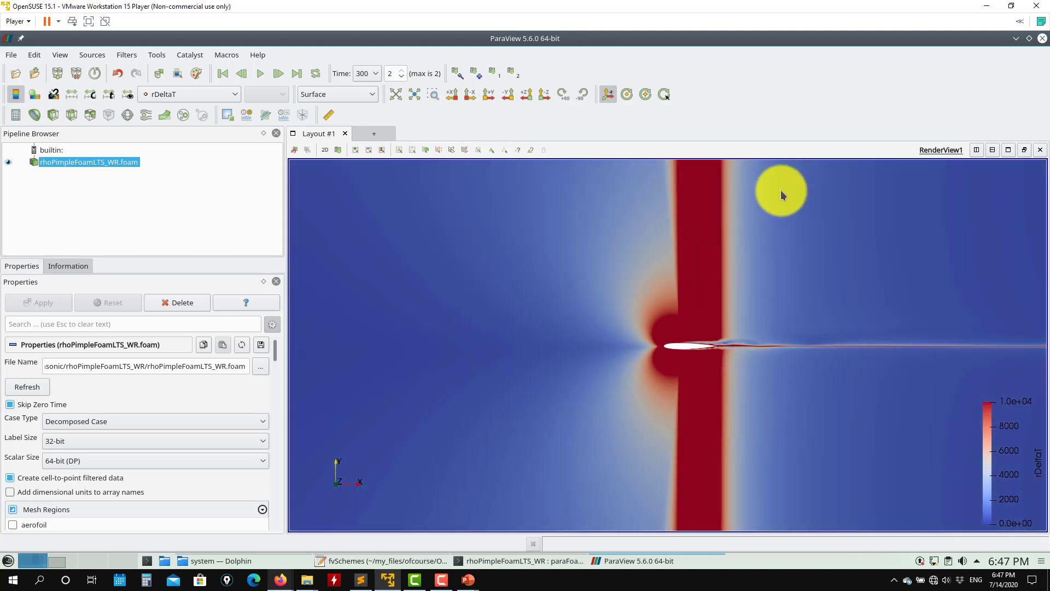
scroll(711, 293, "up", 10)
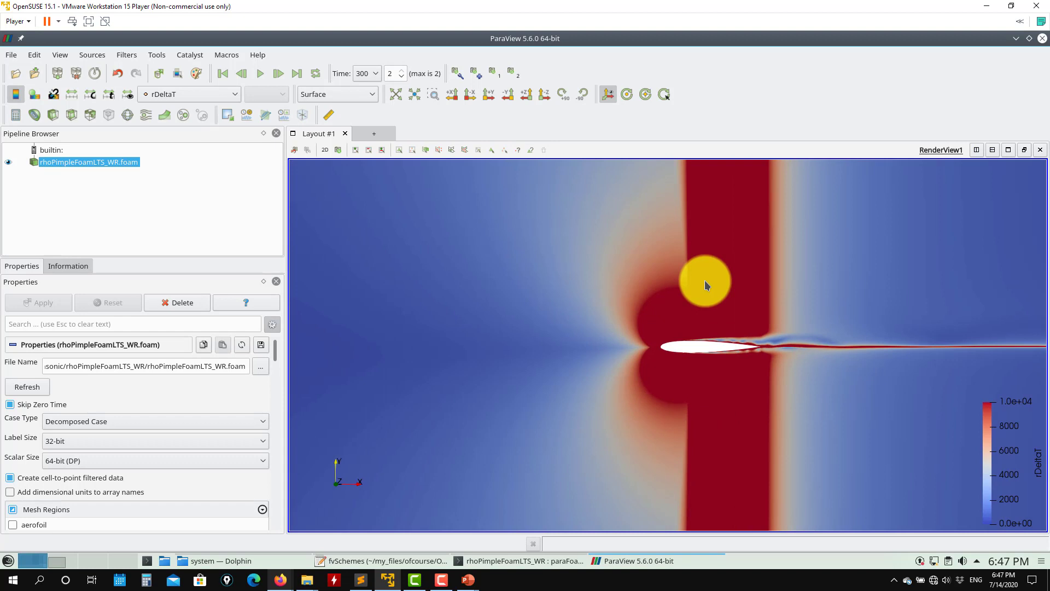
scroll(668, 329, "up", 8)
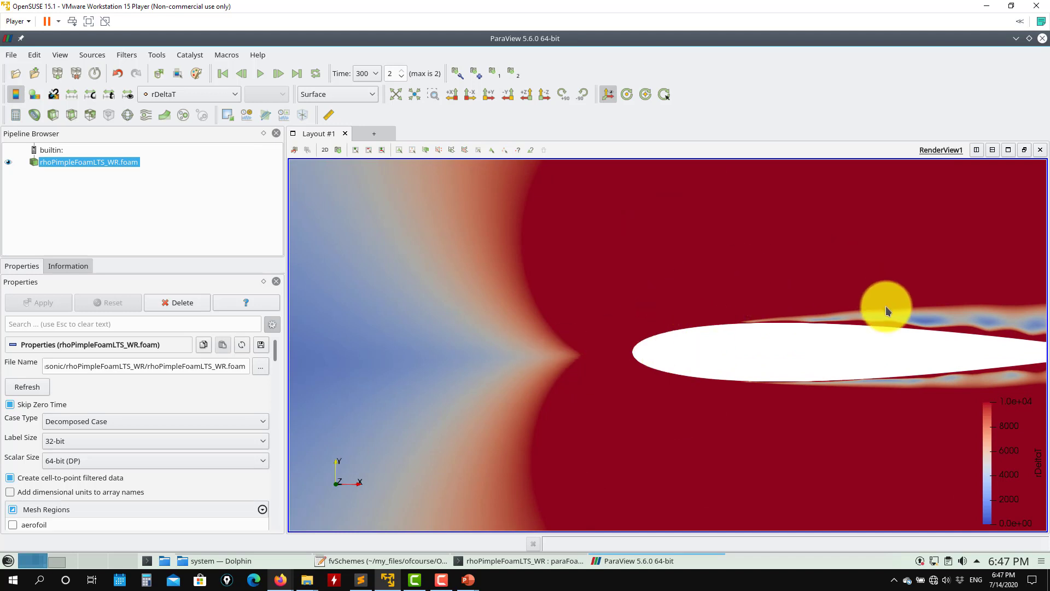
scroll(939, 361, "up", 3)
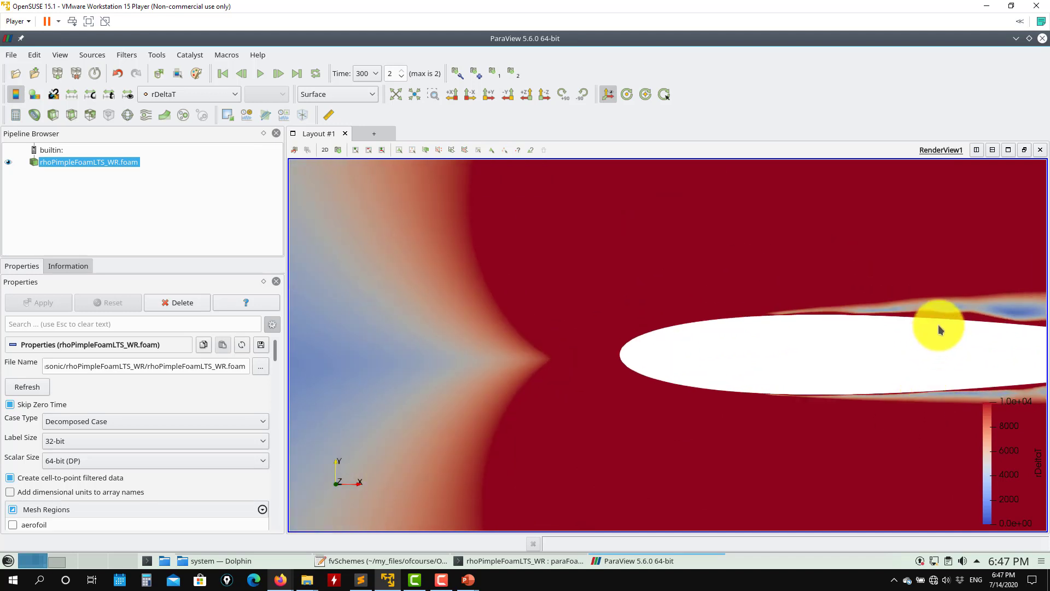
scroll(788, 301, "down", 3)
scroll(682, 392, "up", 5)
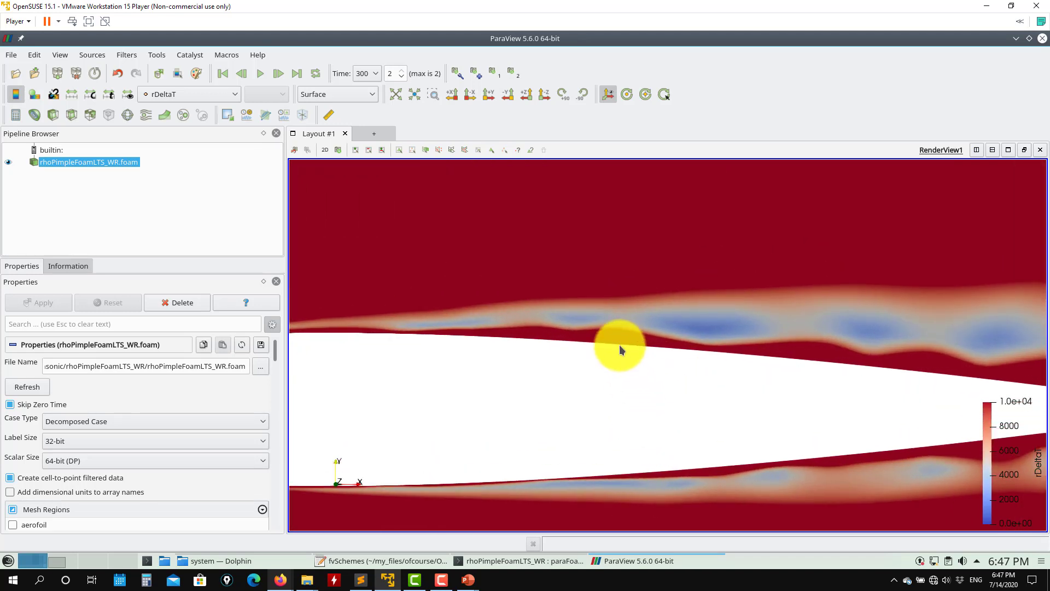
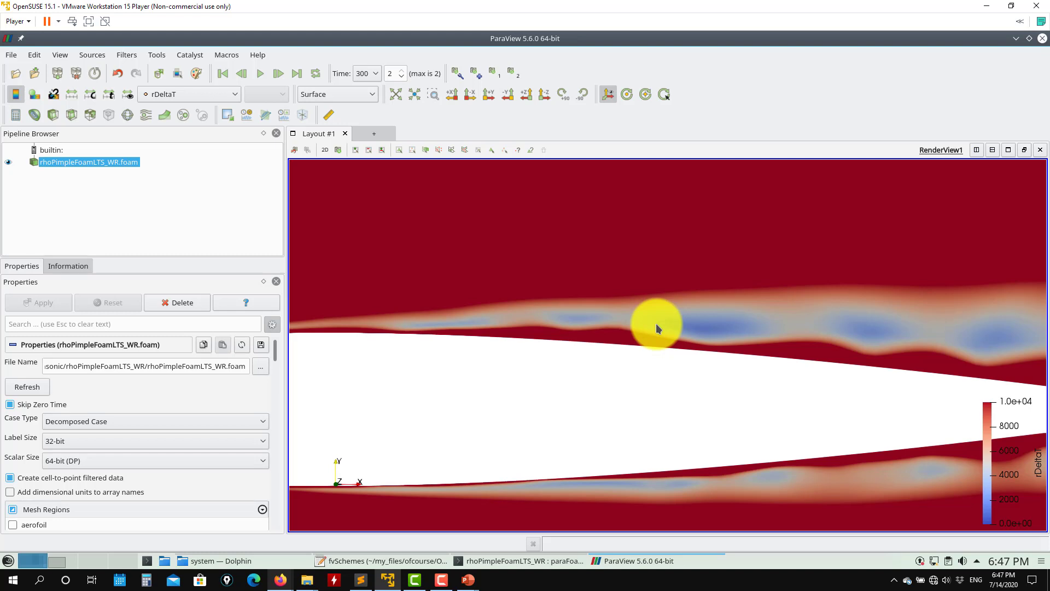
Switch to the text editor to review the schemes in fvSchemes and the PIMPLE settings in fvSolution, and close ParaView
left_click(390, 562)
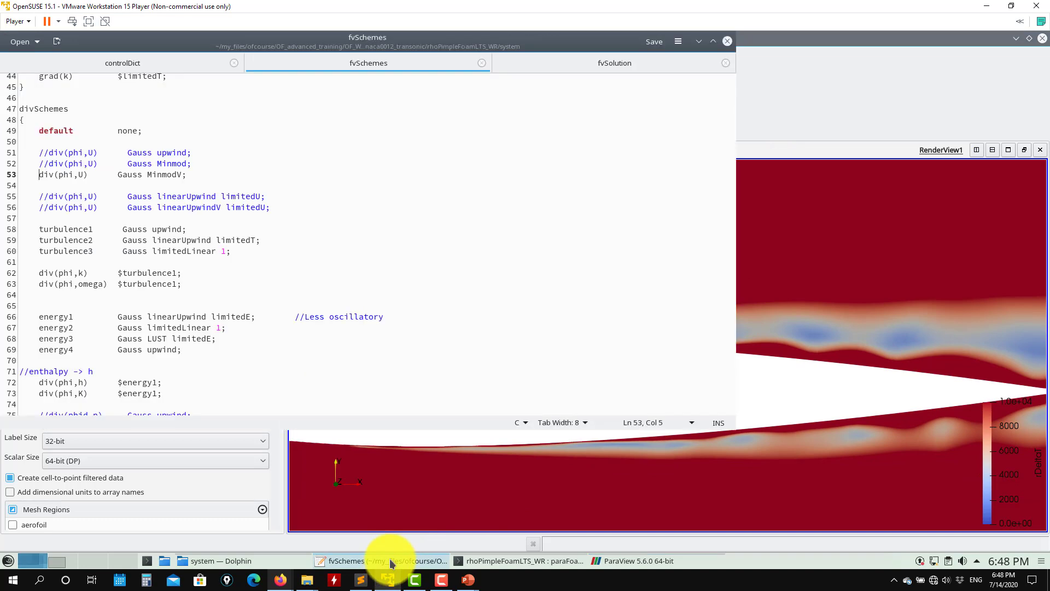
scroll(196, 267, "down", 5)
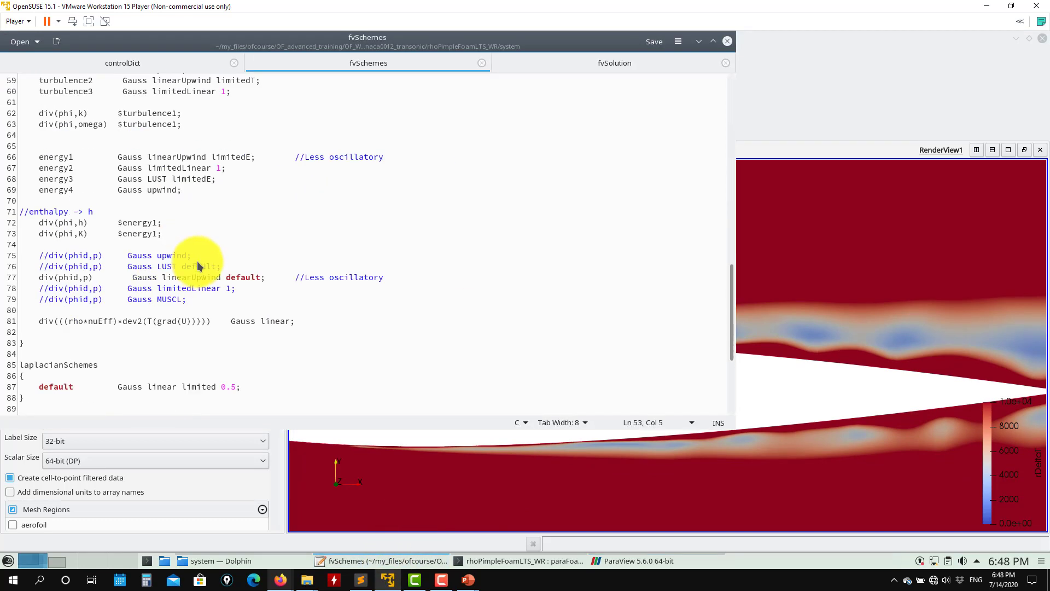
scroll(198, 267, "up", 10)
left_click(597, 65)
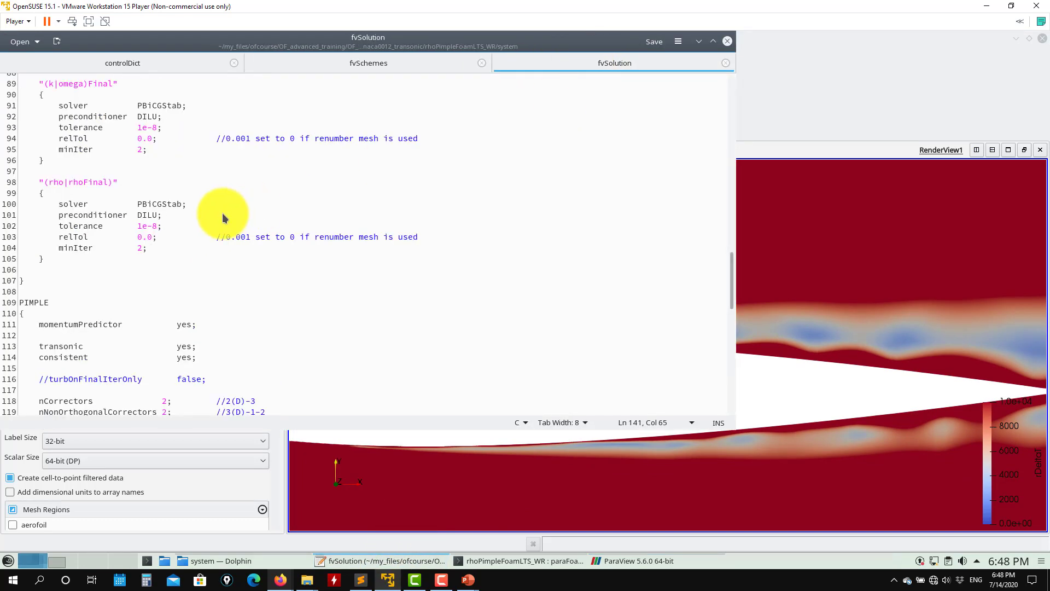
scroll(178, 214, "down", 6)
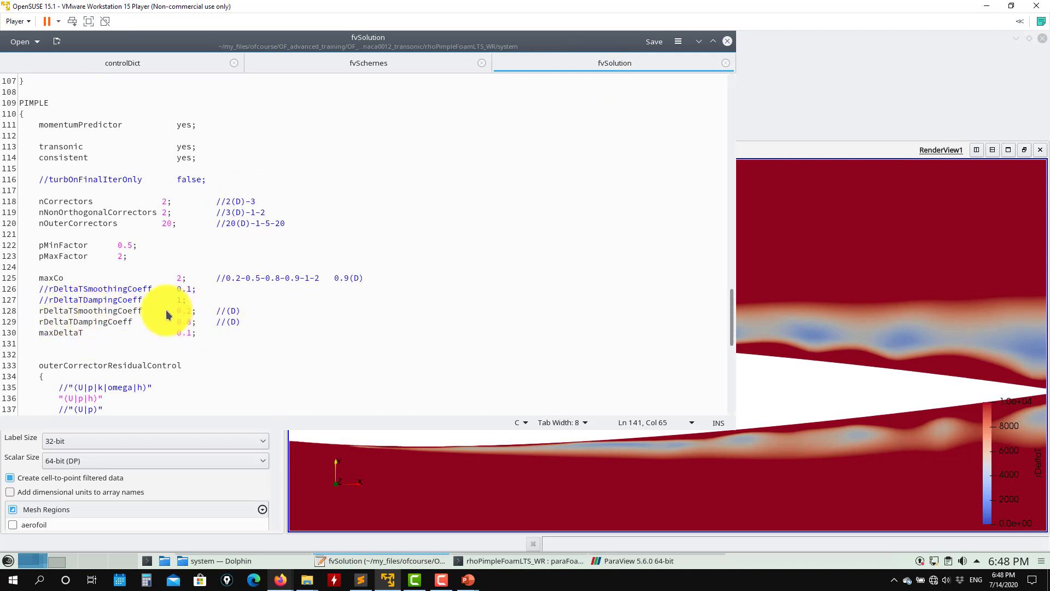
left_click(1043, 39)
Undo the recent PIMPLE edits in fvSolution, including the maxCo change, and save the file
left_click(428, 312)
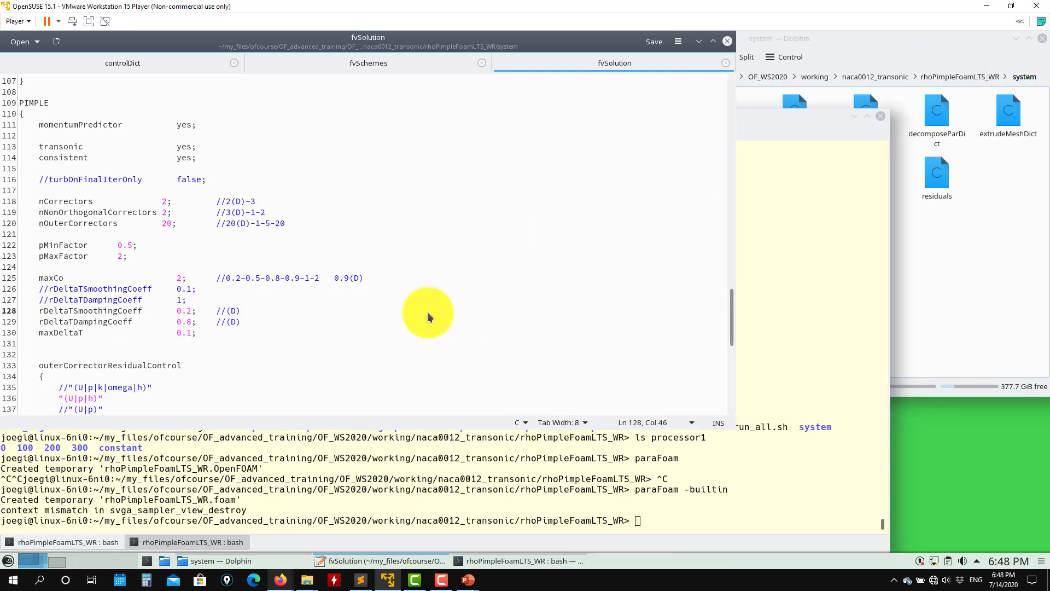
key("ctrl+z")
key("ctrl+z")
key("ctrl+z")
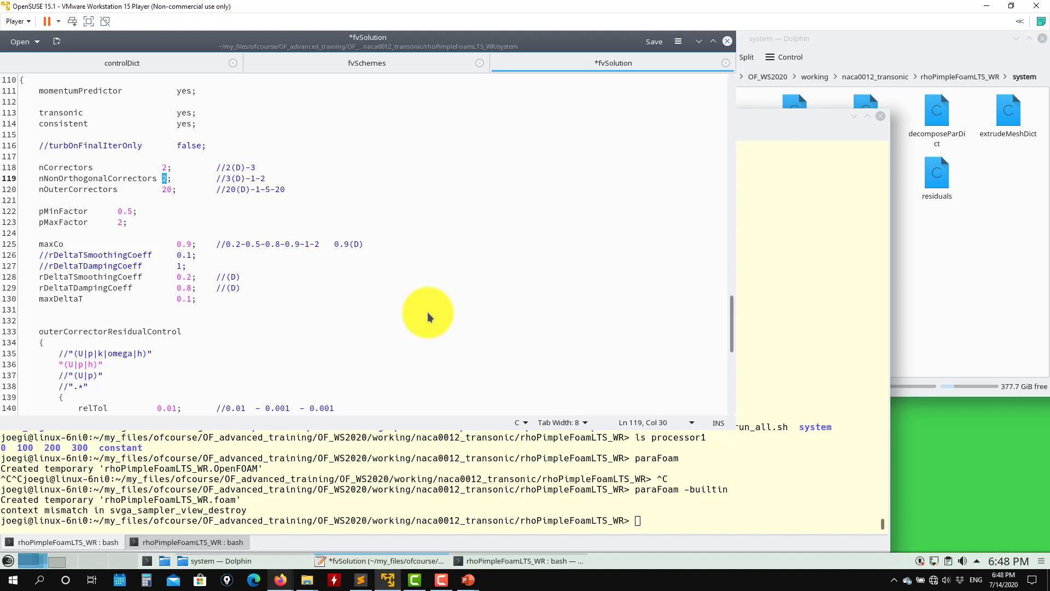
key("ctrl+s")
Remove the commented-out Gauss upwind line for div(phi,U) from fvSchemes, save the file and close the text editor
left_click(387, 61)
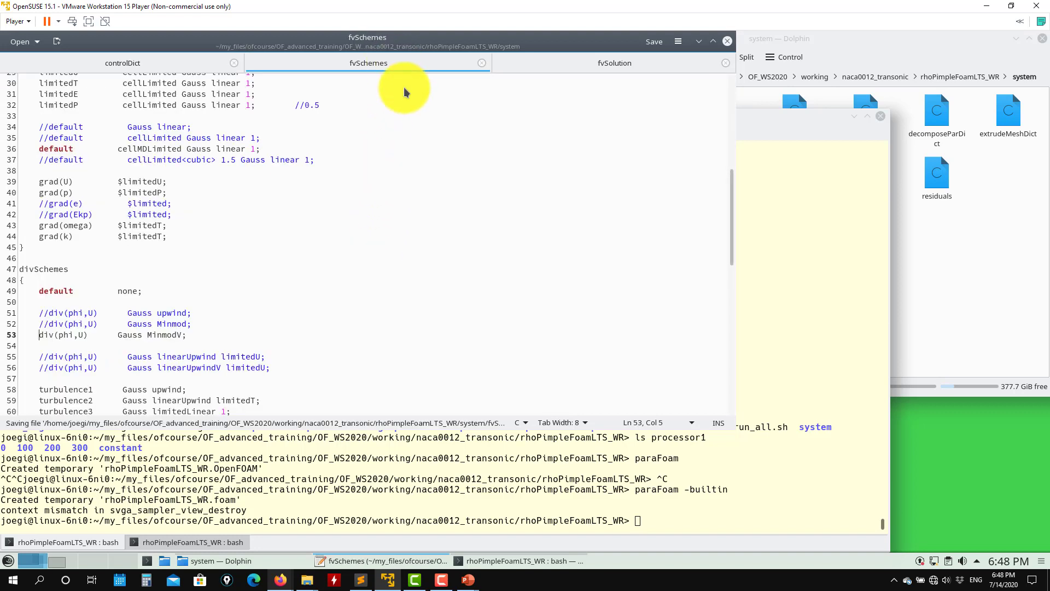
key("Delete")
key("Down")
key("Down")
key("Home")
key("Delete")
key("Delete")
key("ctrl+k")
key("Up")
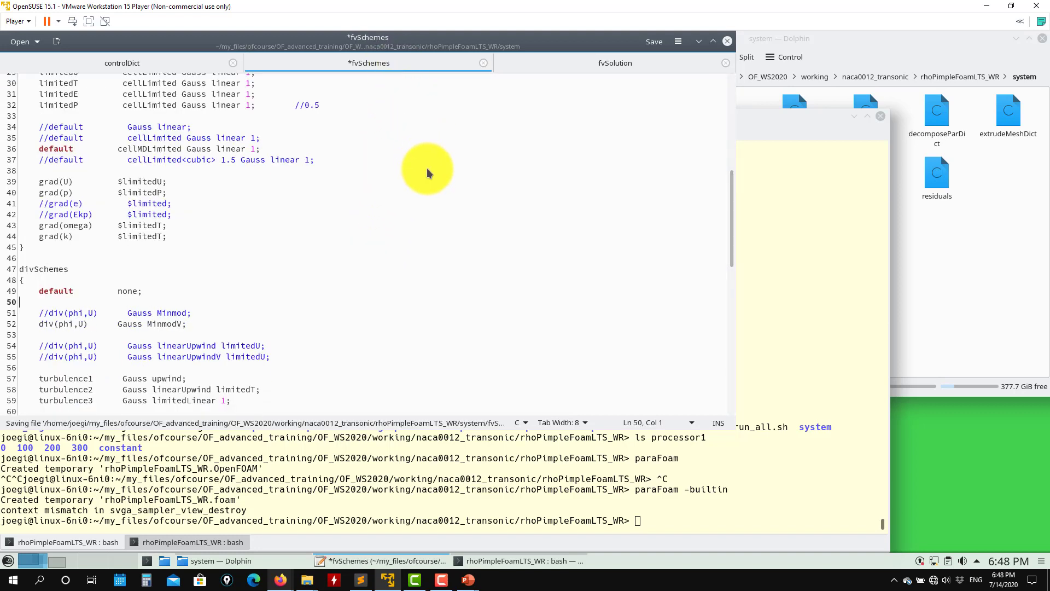
key("ctrl+s")
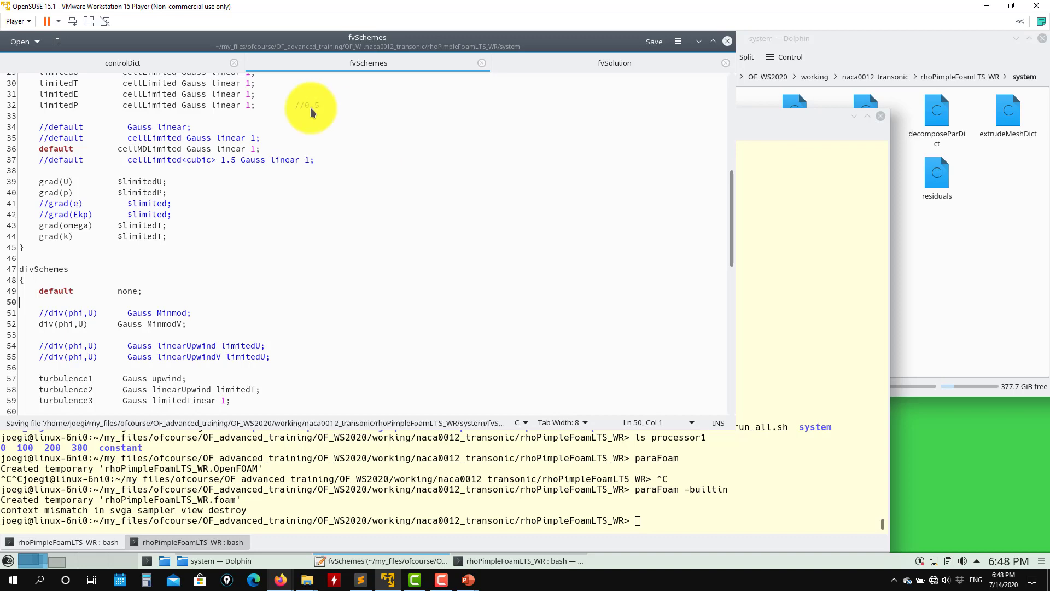
left_click(123, 61)
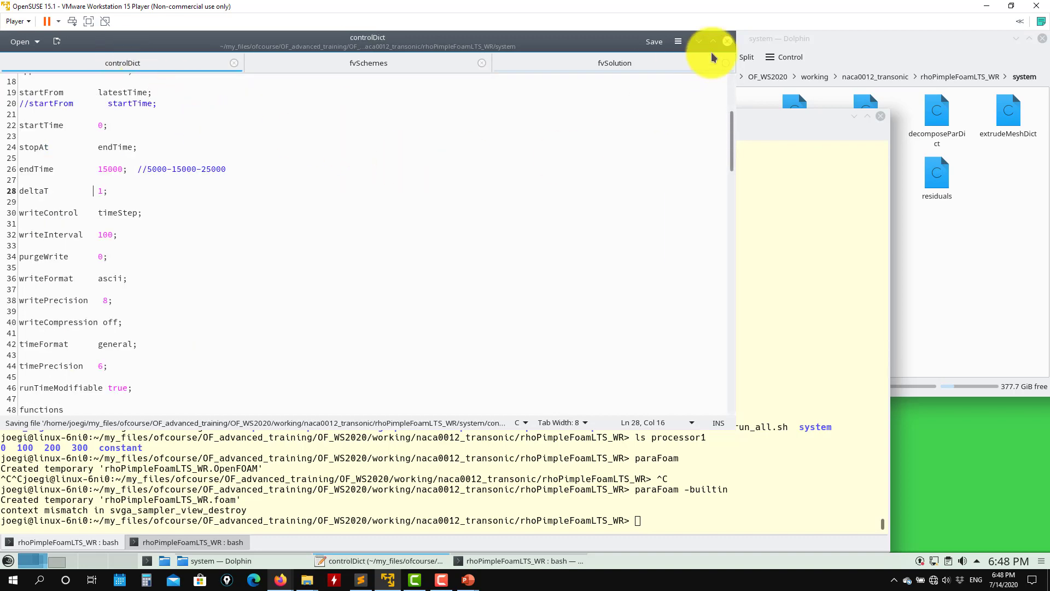
left_click(728, 41)
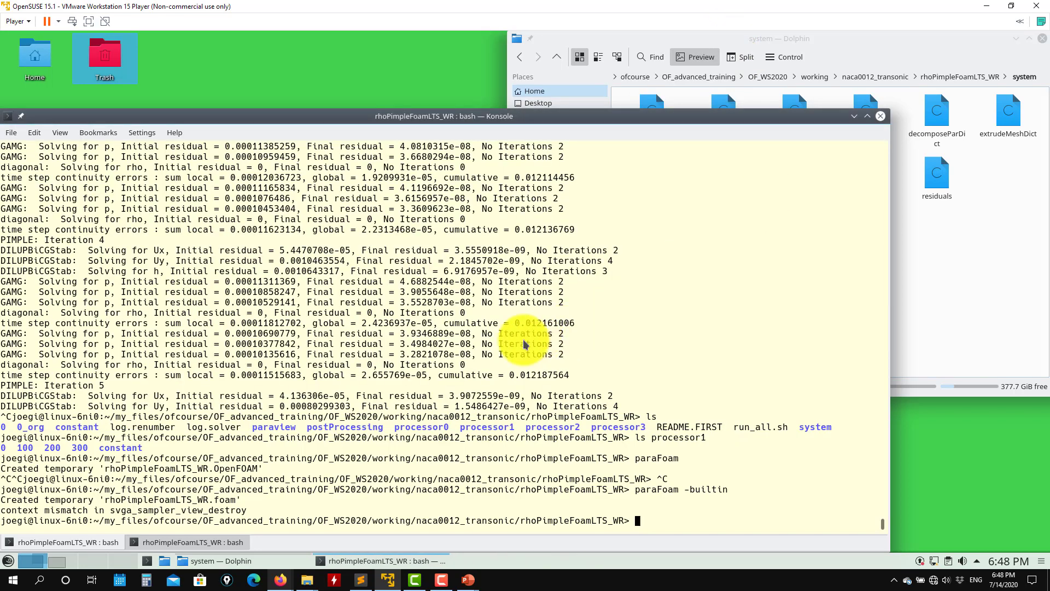
In the terminal, move up to the naca0012_transonic directory and clean all its cases with foamCleanTutorials
key("Return")
type("foamC")
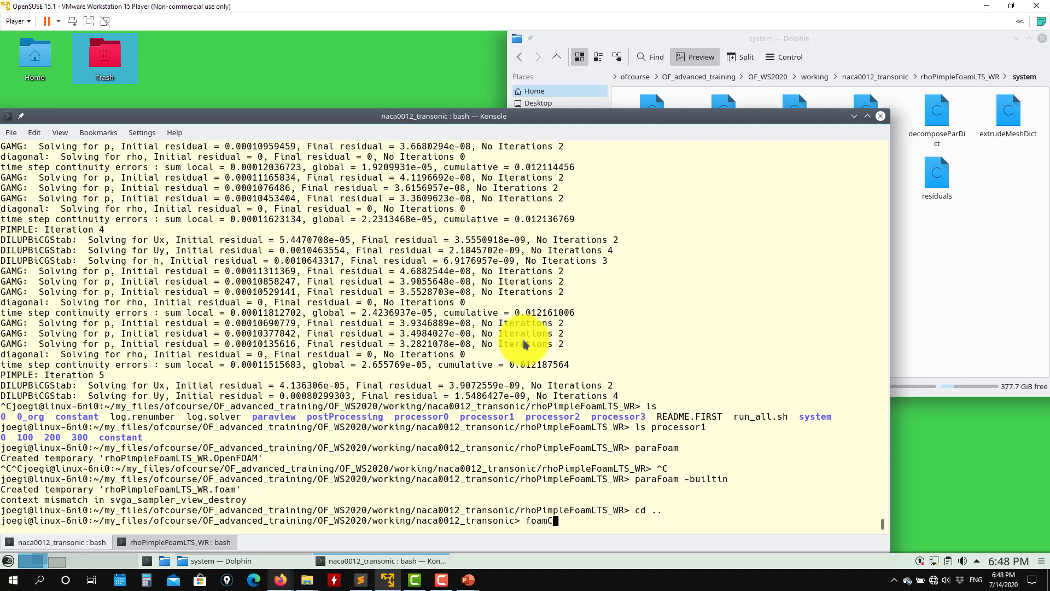
type("leanT")
key("Tab")
key("Return")
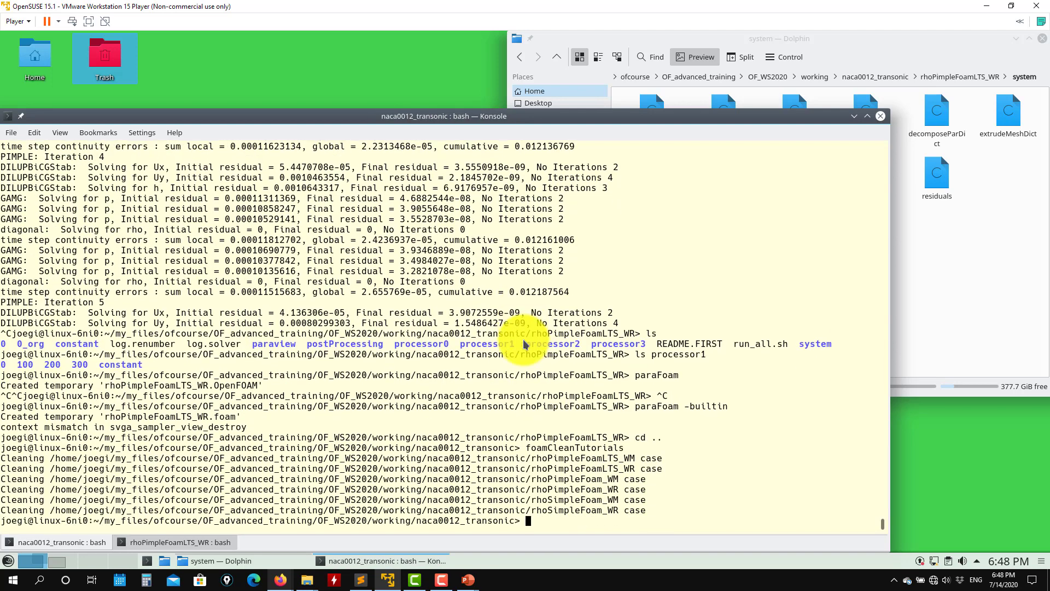
Enter the rhoPimpleFoam_WR case directory, list its files and leave the command sh run_all.sh ready at the prompt without running it
type("ls")
key("Return")
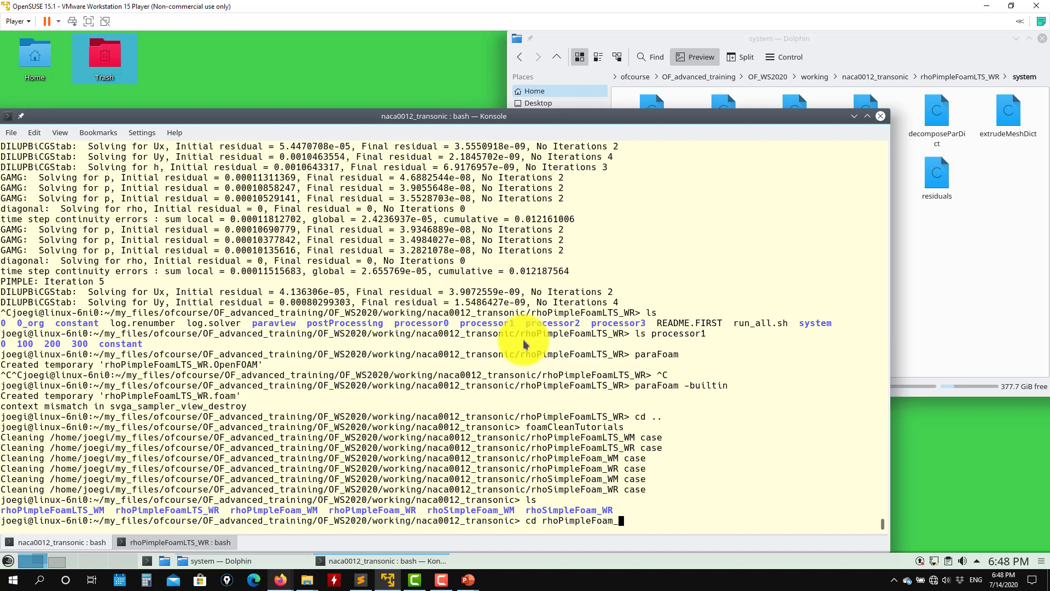
key("Return")
type("ls")
key("Return")
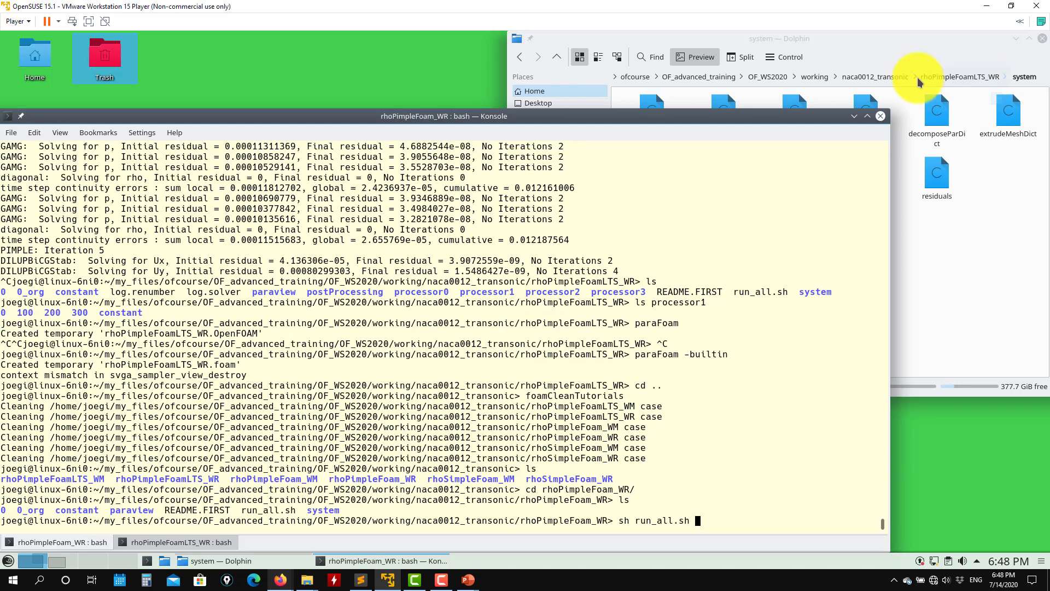
Browse to the system folder of the rhoPimpleFoam_WR case in the file manager
left_click(875, 78)
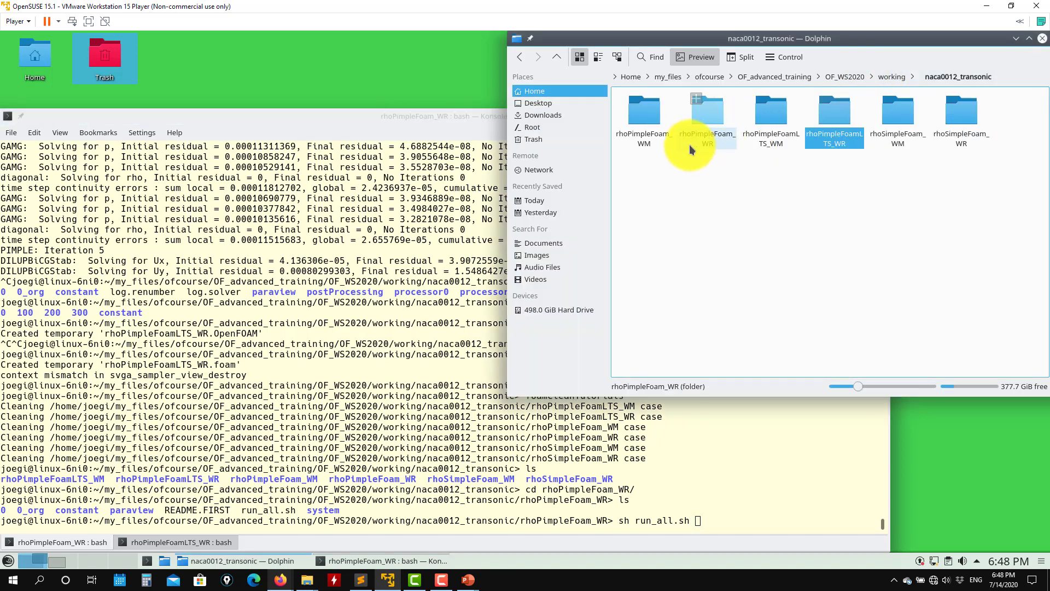
left_click(717, 132)
double_click(717, 128)
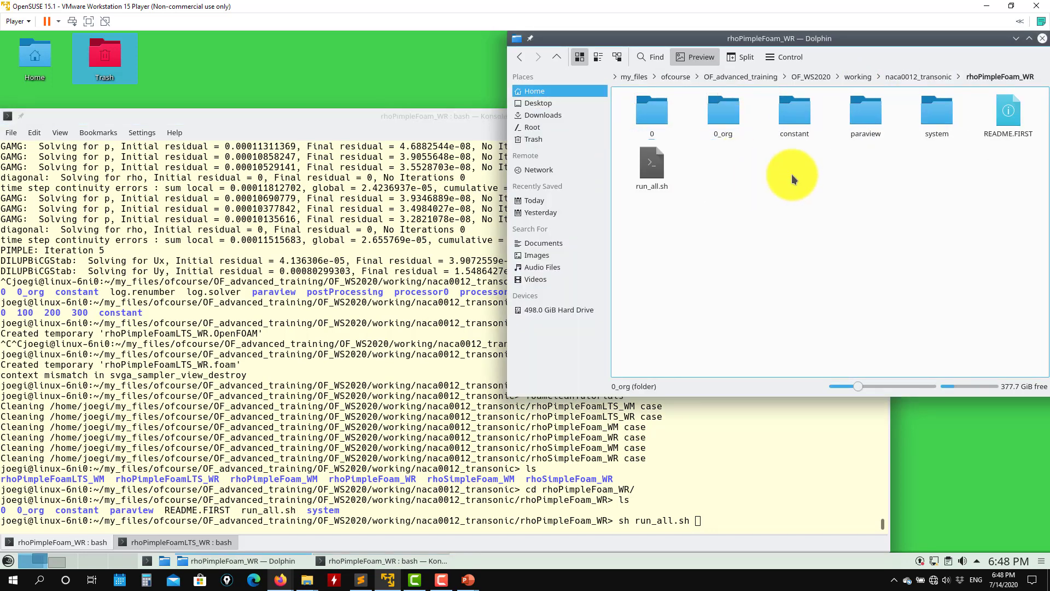
double_click(937, 116)
Open the case's controlDict, fvSchemes and fvSolution files in the text editor
right_click(882, 133)
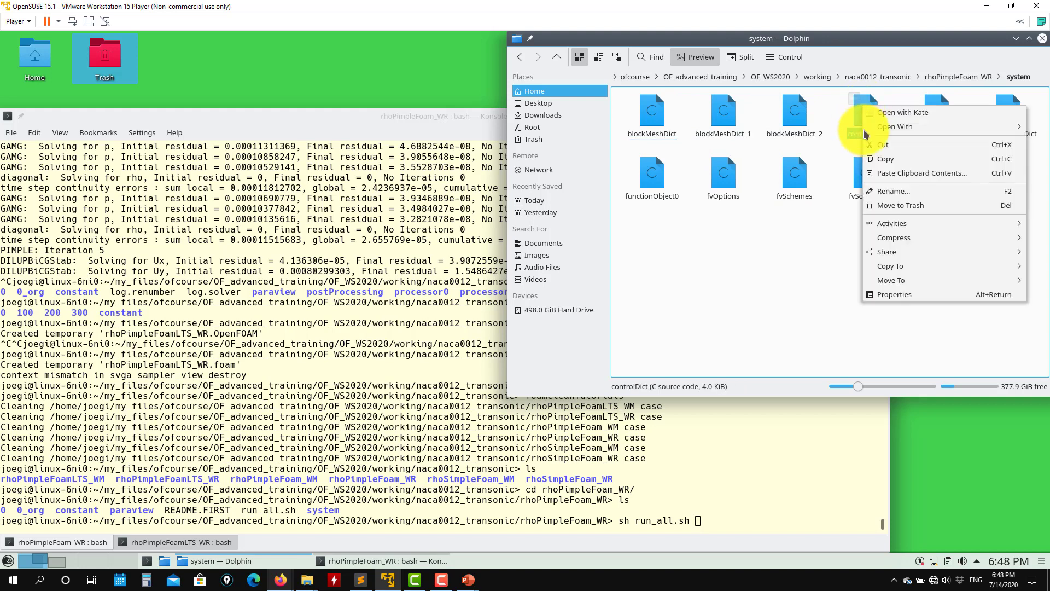
mouse_move(889, 130)
left_click(803, 138)
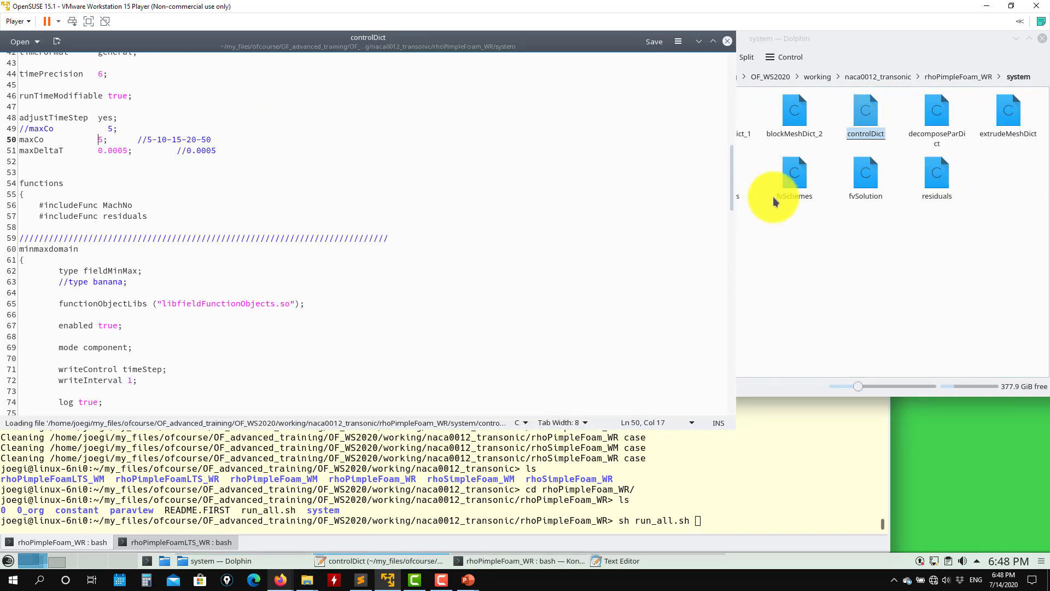
double_click(791, 189)
double_click(866, 180)
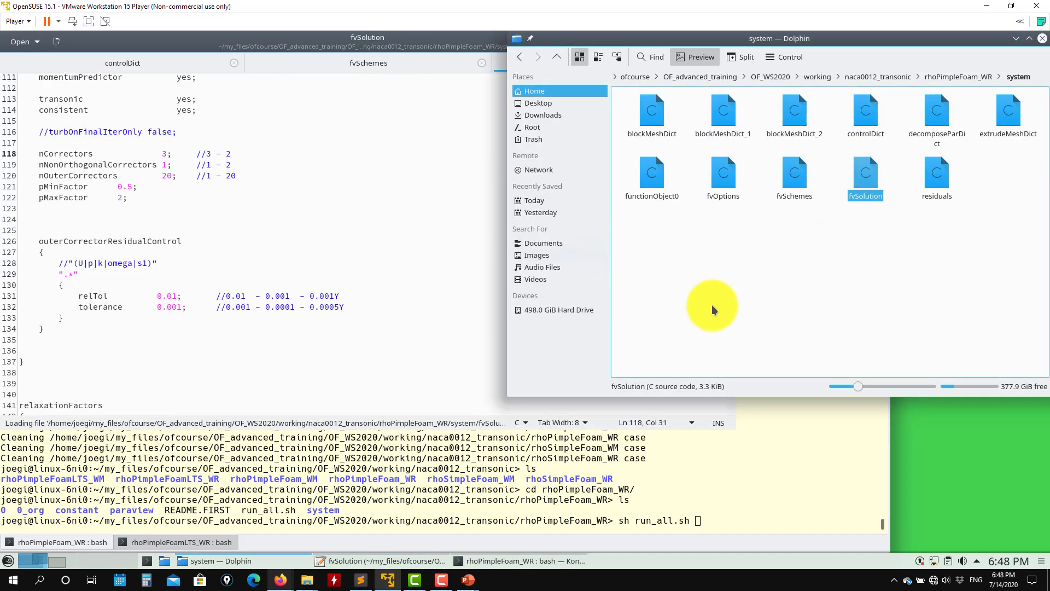
Review the PIMPLE settings in fvSolution and the ddt, gradient and divergence schemes in fvSchemes of the rhoPimpleFoam_WR case
left_click(336, 233)
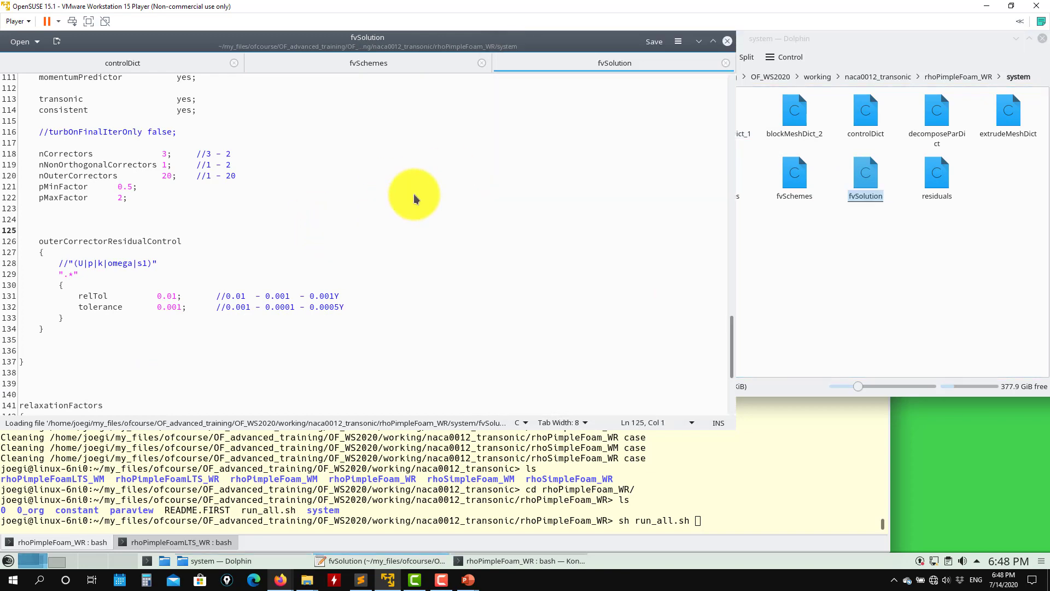
scroll(344, 175, "up", 4)
scroll(410, 115, "up", 3)
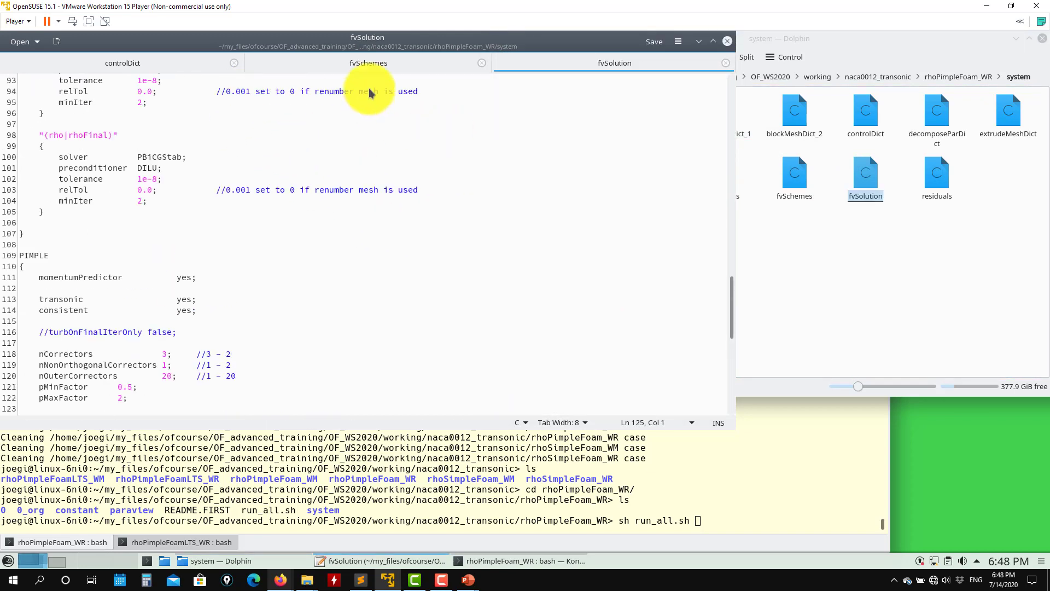
left_click(368, 63)
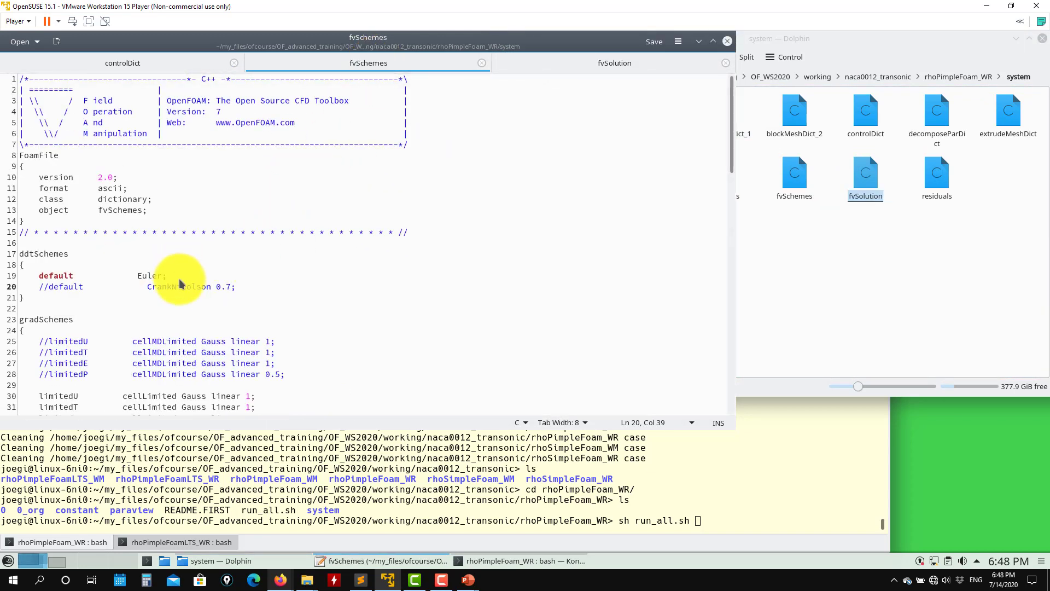
left_click_drag(167, 276, 20, 265)
left_click(229, 313)
scroll(241, 298, "down", 8)
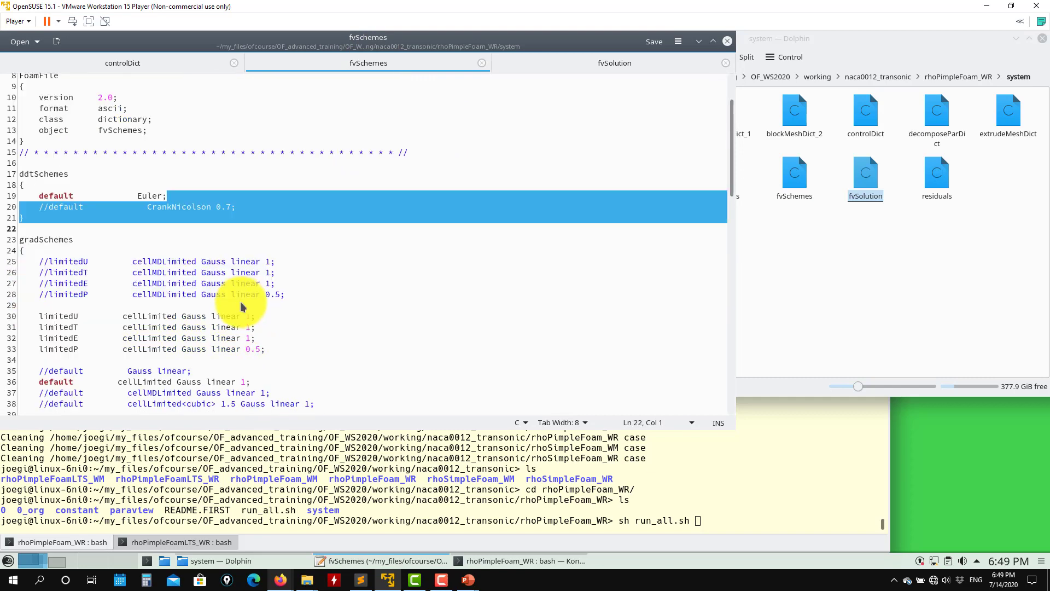
scroll(217, 116, "down", 7)
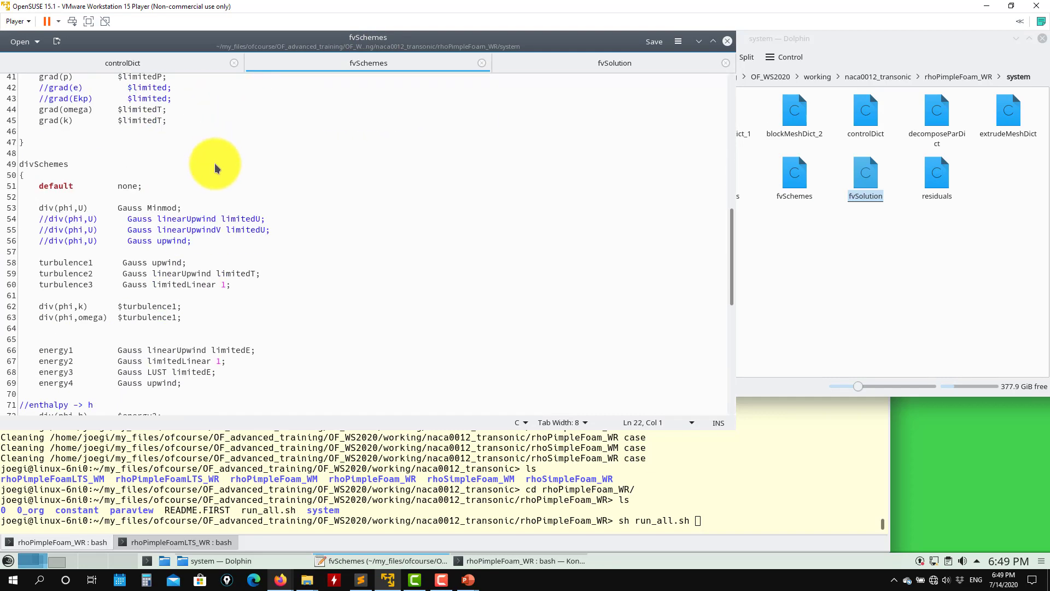
Add a div(phi,U) Gauss MinmodV entry below the Minmod line in divSchemes of fvSchemes and save the file
scroll(219, 169, "down", 1)
scroll(164, 169, "up", 1)
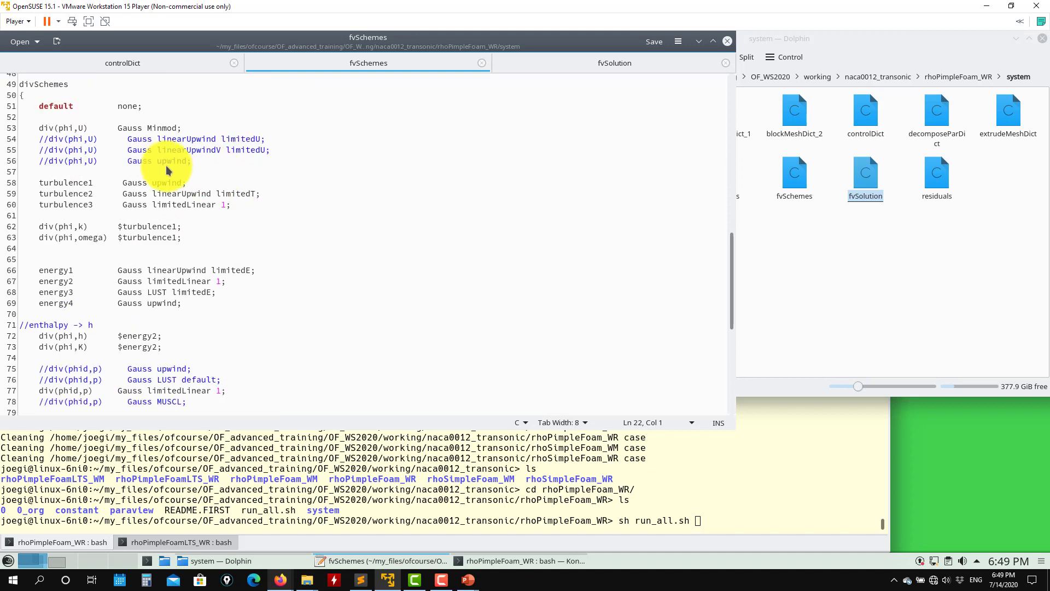
left_click_drag(186, 130, 20, 134)
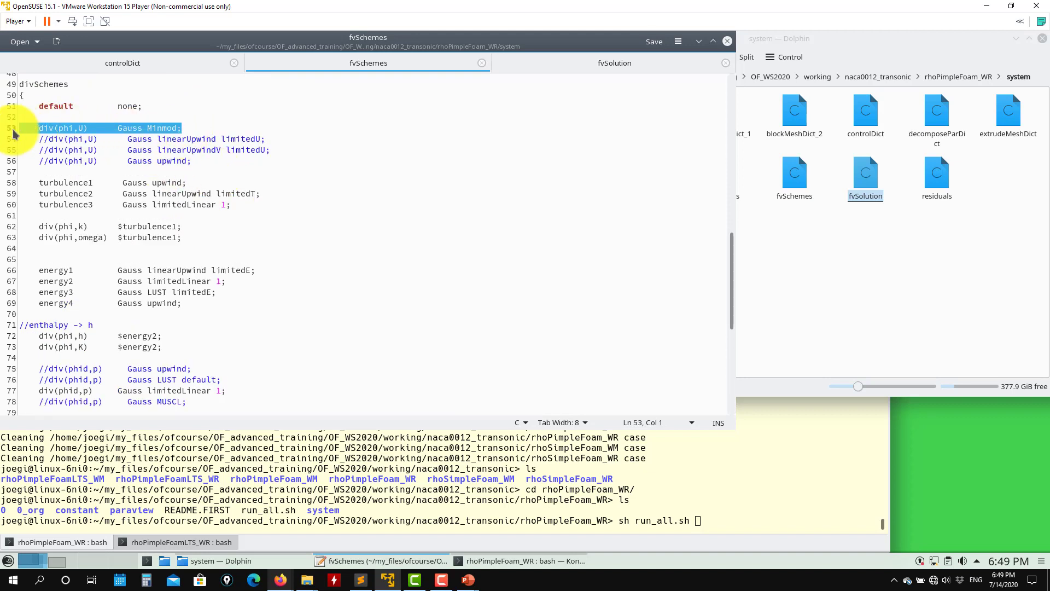
left_click(216, 134)
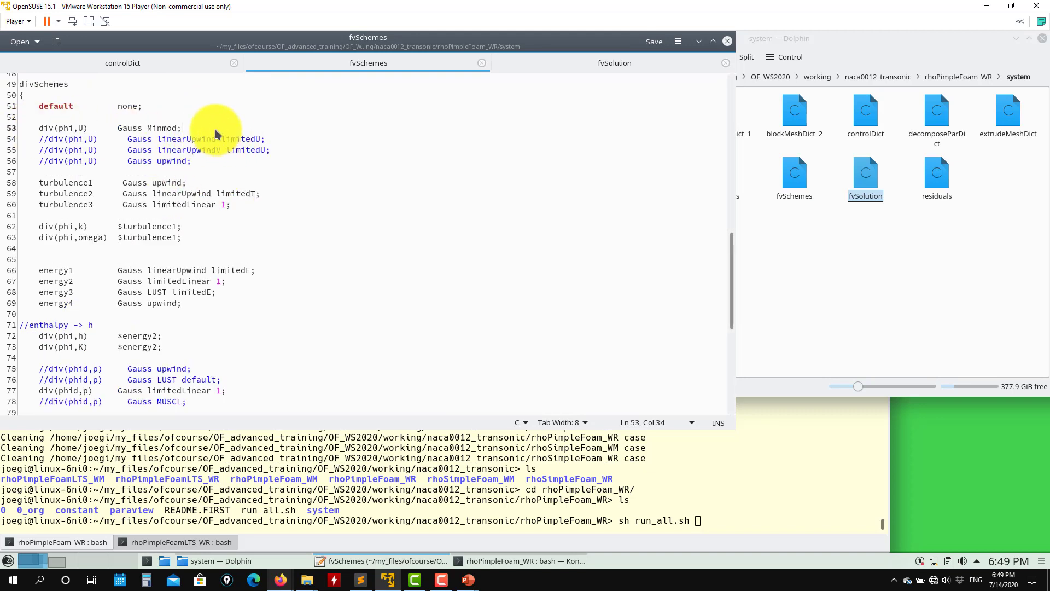
key("Return")
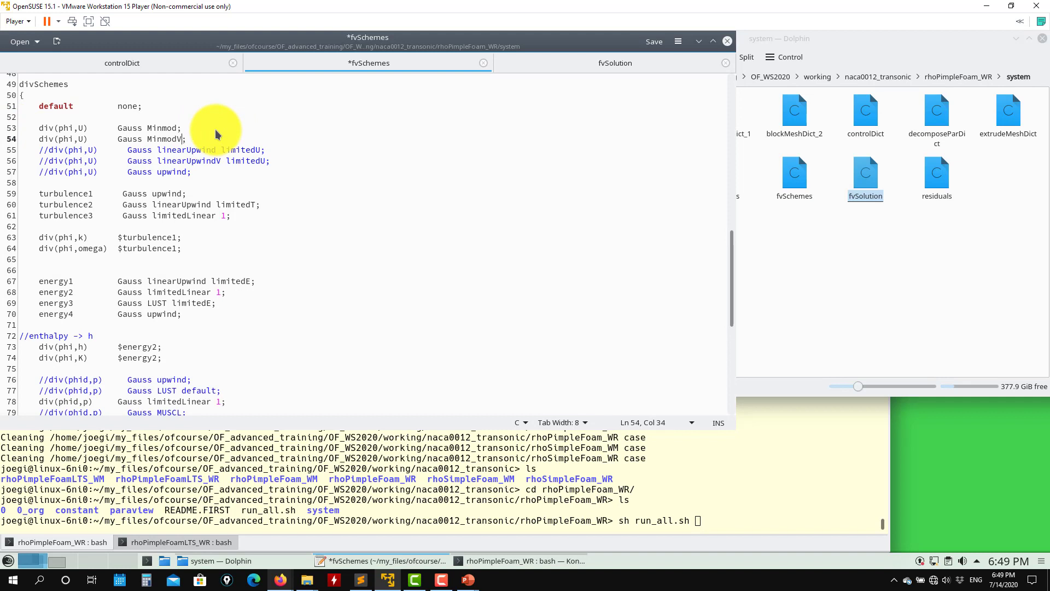
key("ctrl+s")
left_click(41, 140)
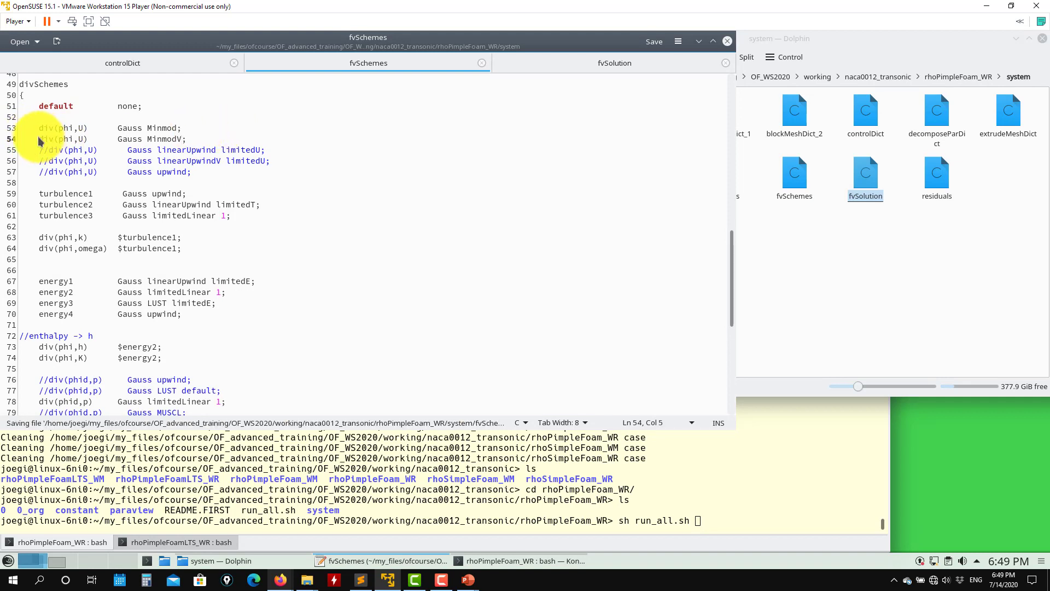
Set nNonOrthogonalCorrectors to 3 in the PIMPLE block of fvSolution and save the file
left_click(563, 63)
scroll(251, 171, "up", 19)
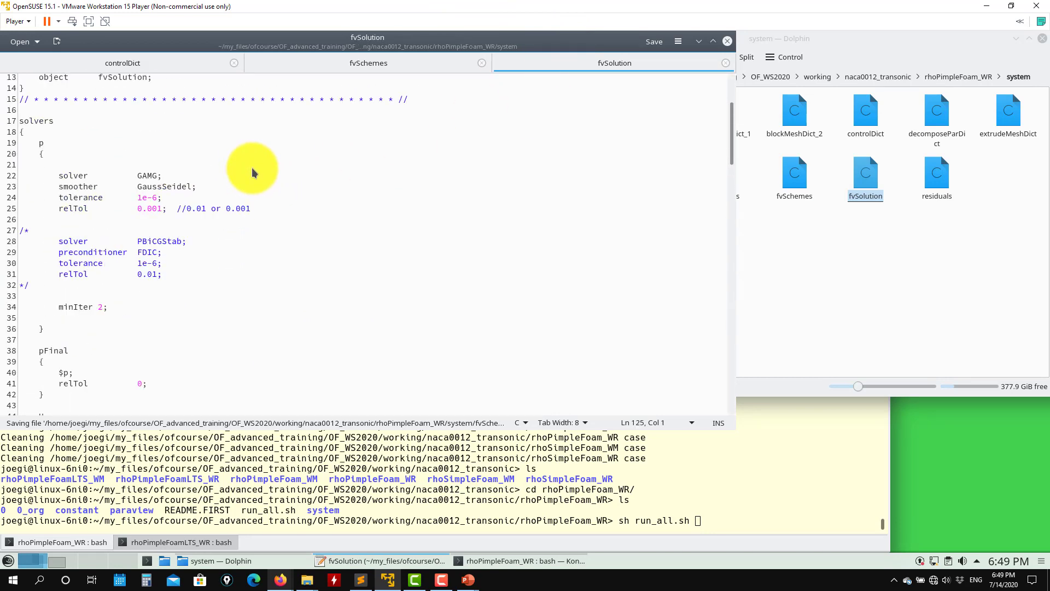
scroll(99, 208, "down", 20)
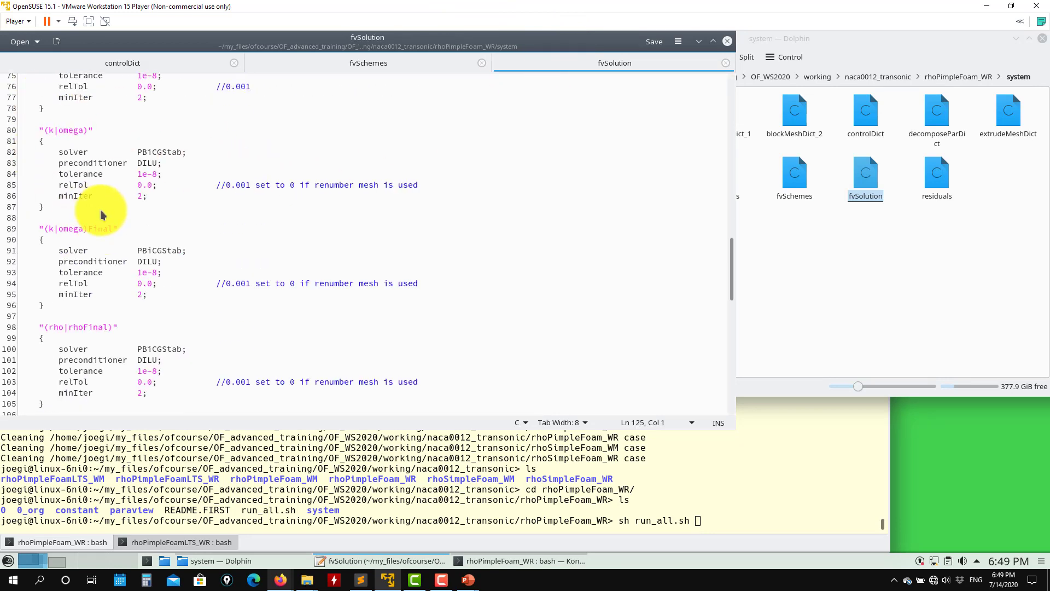
scroll(230, 227, "down", 2)
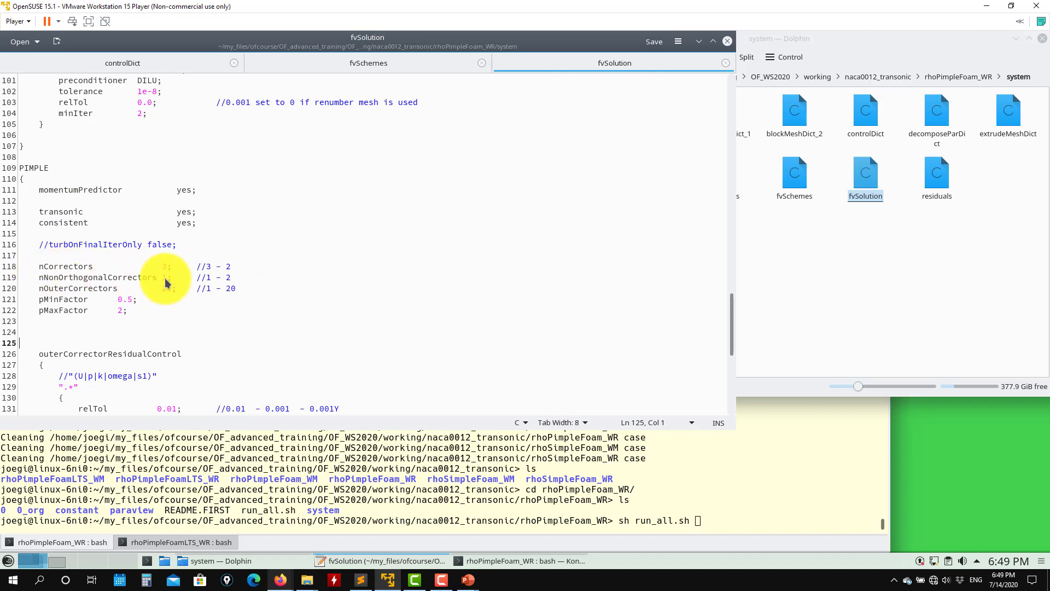
type("2")
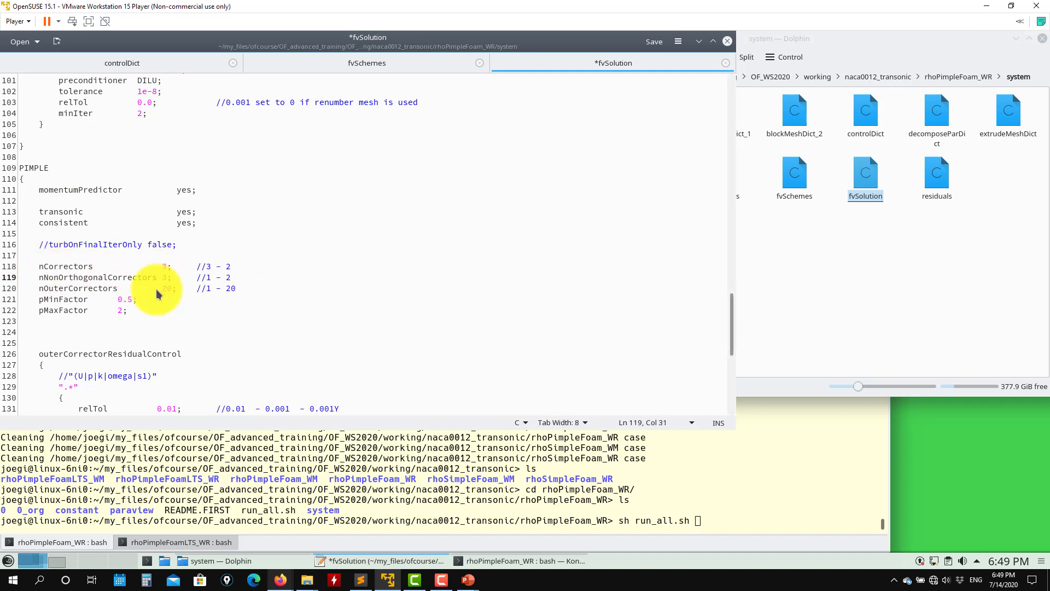
key("ctrl+s")
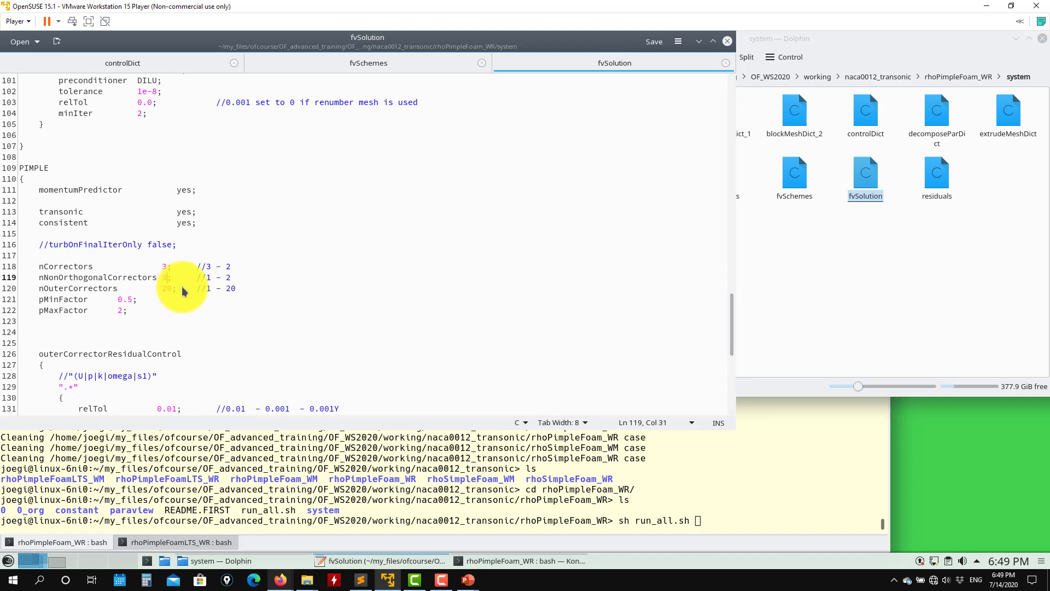
Check the residual control and relaxation factors in fvSolution, then start the rhoPimpleFoam_WR case with sh run_all.sh in the terminal
scroll(186, 287, "down", 4)
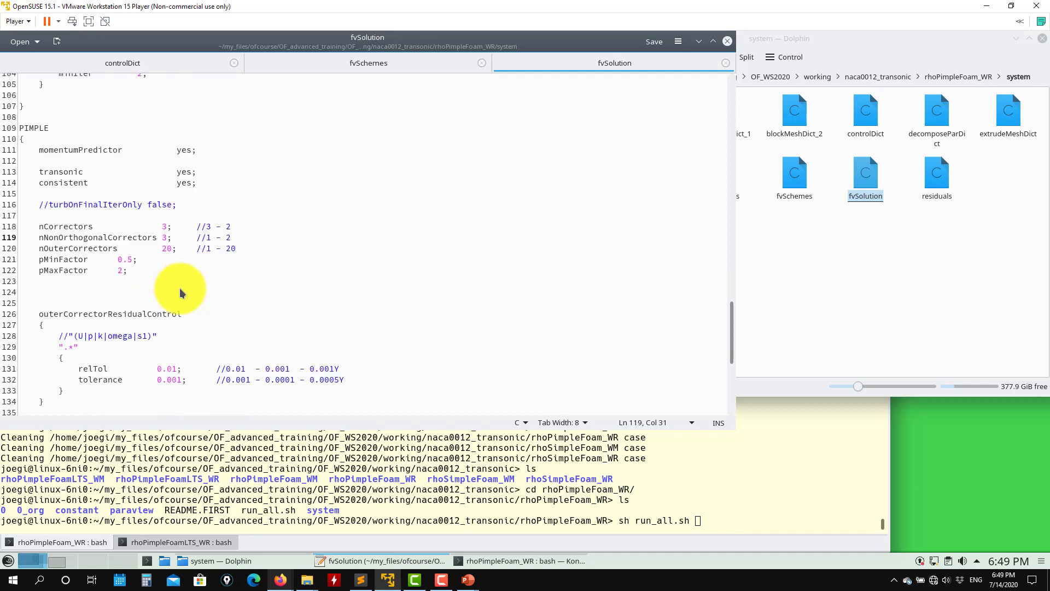
scroll(168, 293, "down", 4)
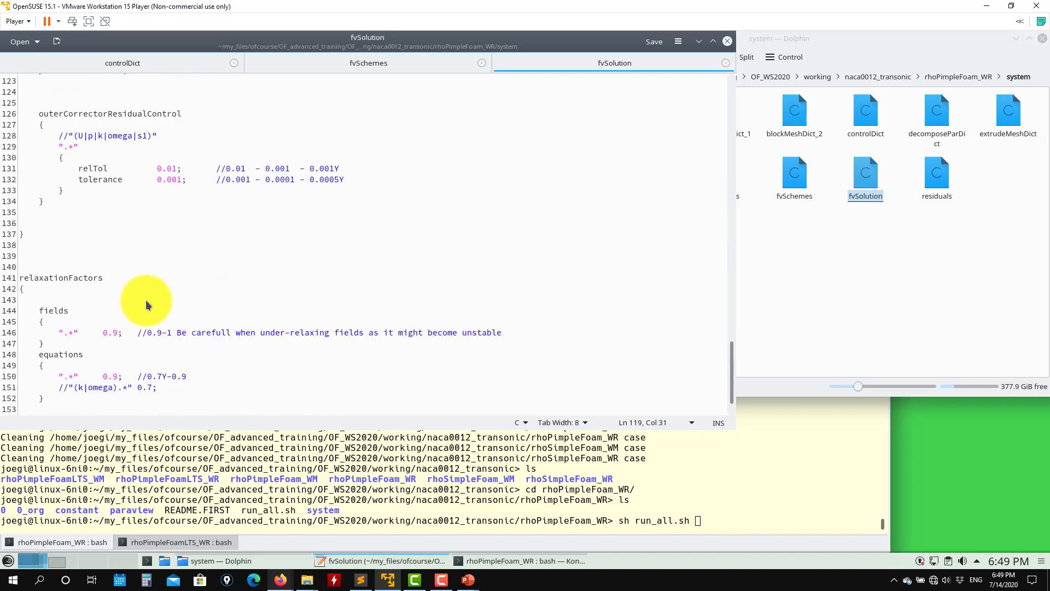
scroll(131, 355, "down", 2)
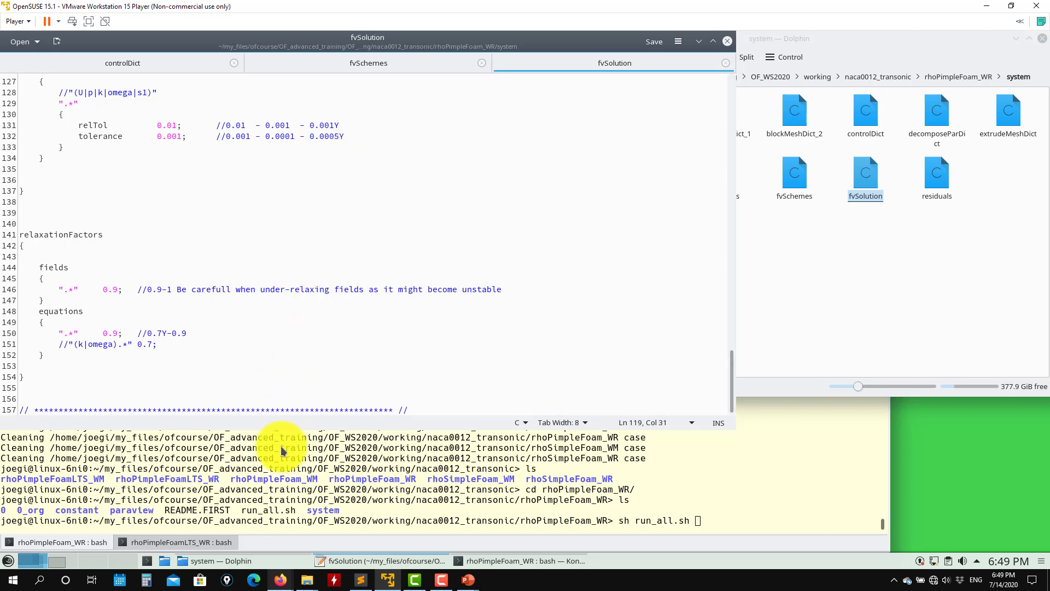
left_click(330, 449)
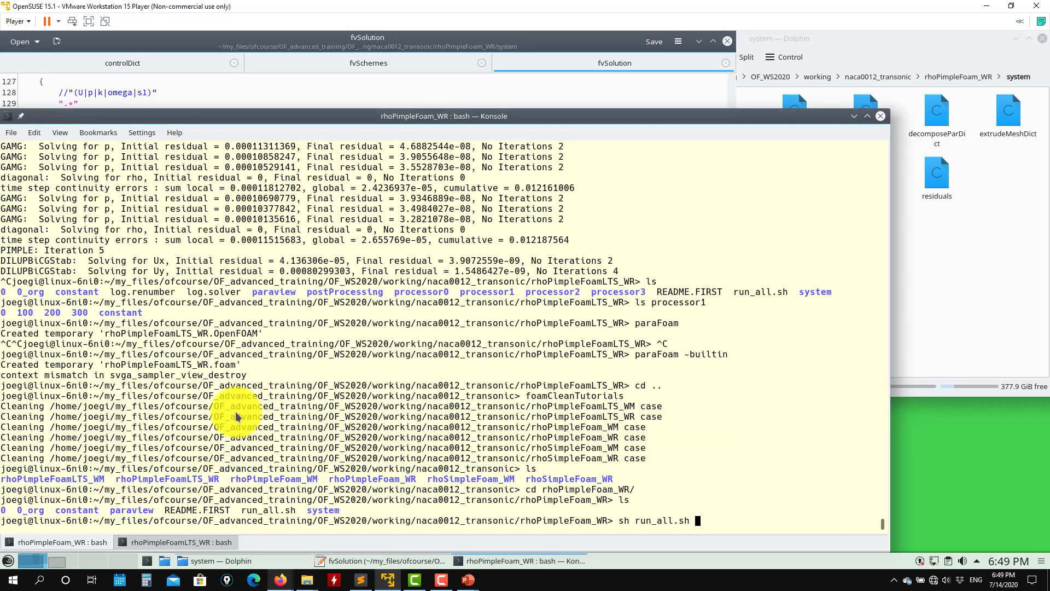
key("Return")
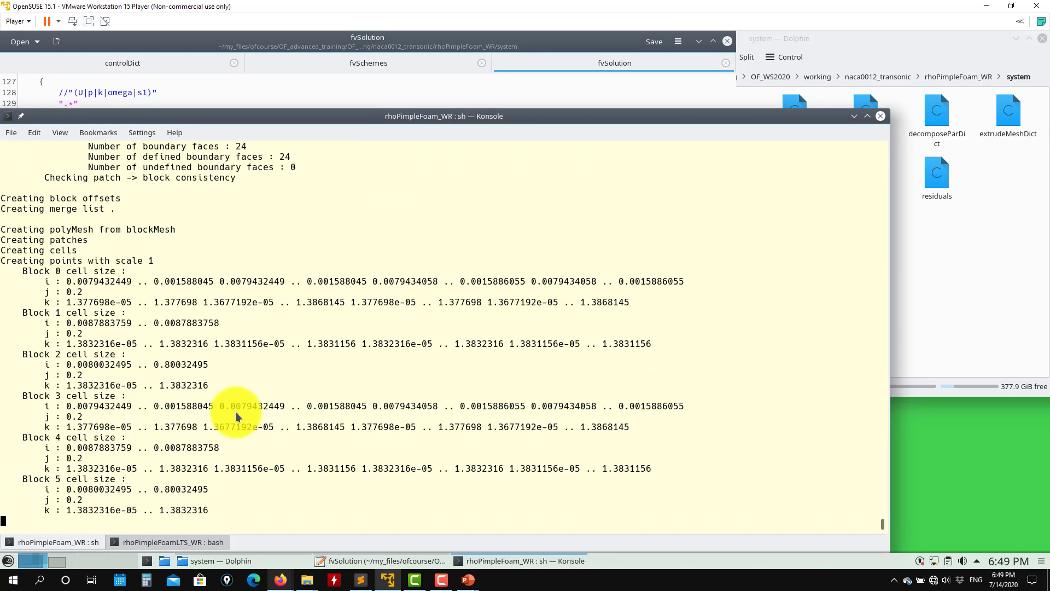
Review the initial deltaT and the maxCo time step settings in controlDict
left_click(123, 64)
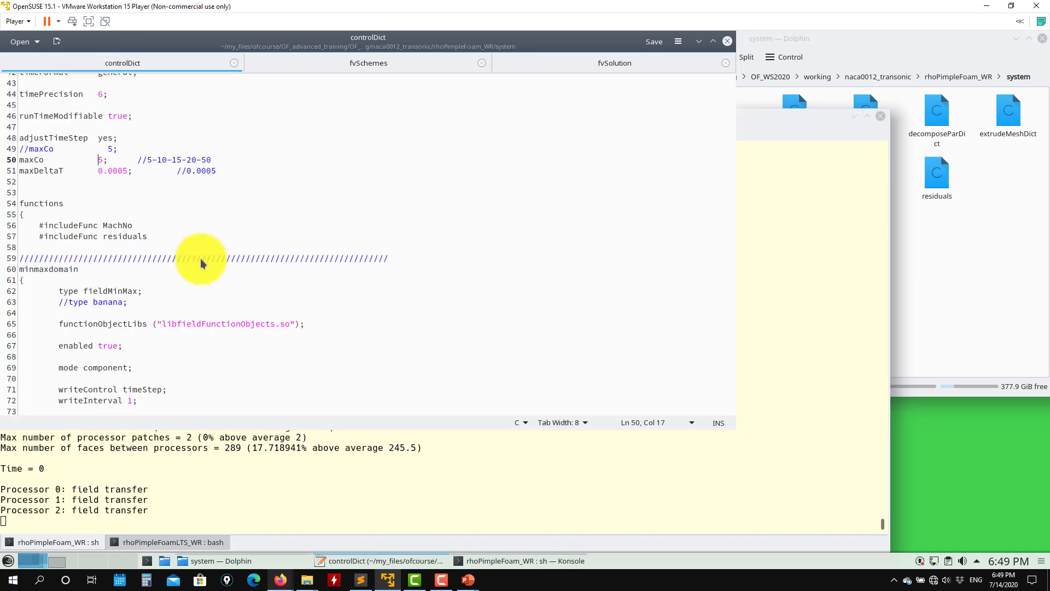
left_click(283, 473)
left_click(270, 88)
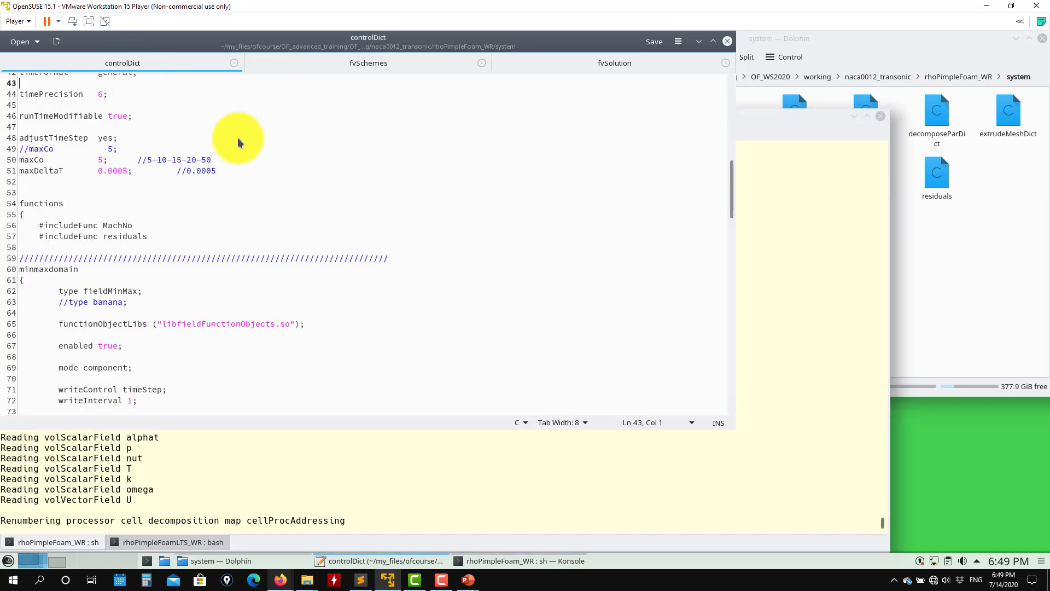
scroll(235, 141, "up", 7)
scroll(234, 141, "up", 6)
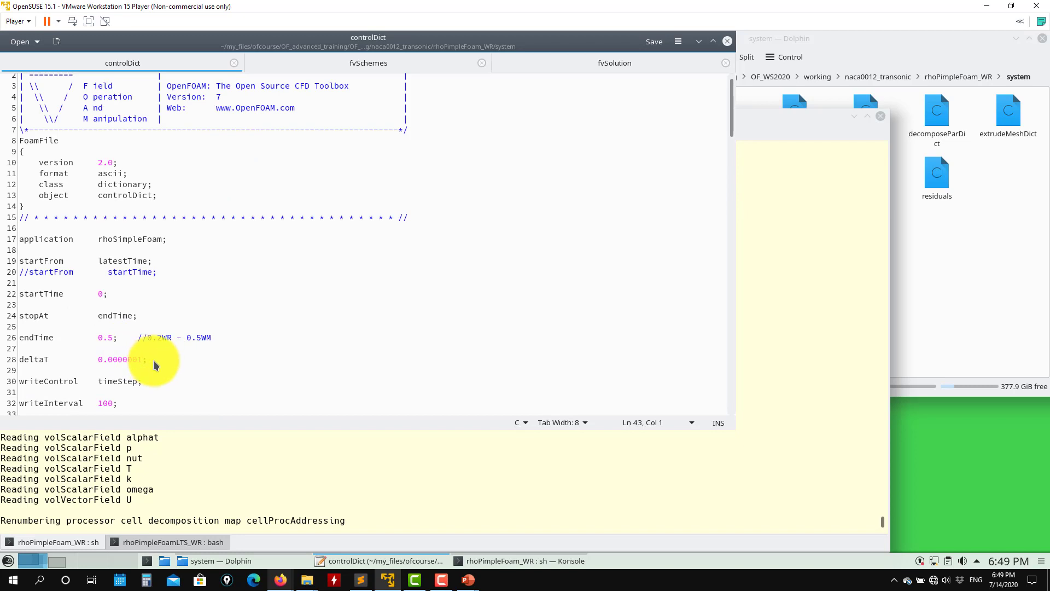
left_click_drag(153, 360, 19, 360)
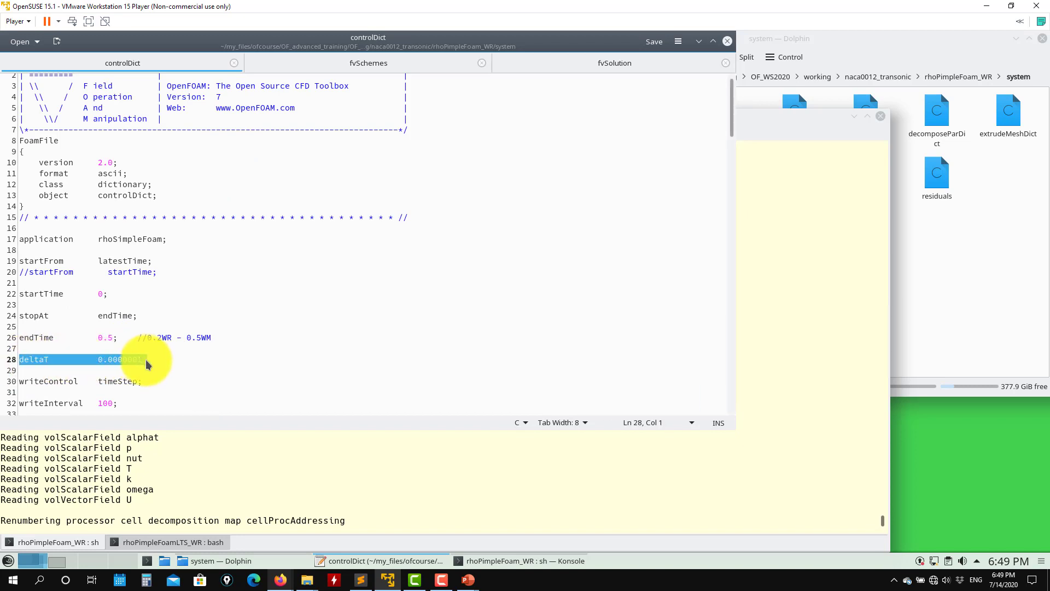
left_click_drag(147, 360, 85, 363)
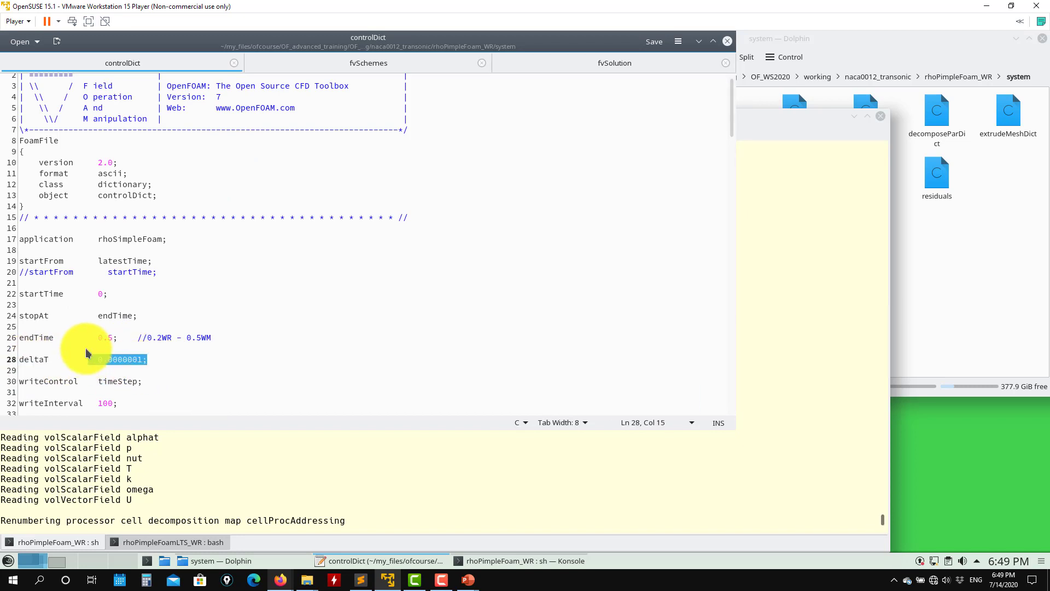
scroll(87, 347, "down", 7)
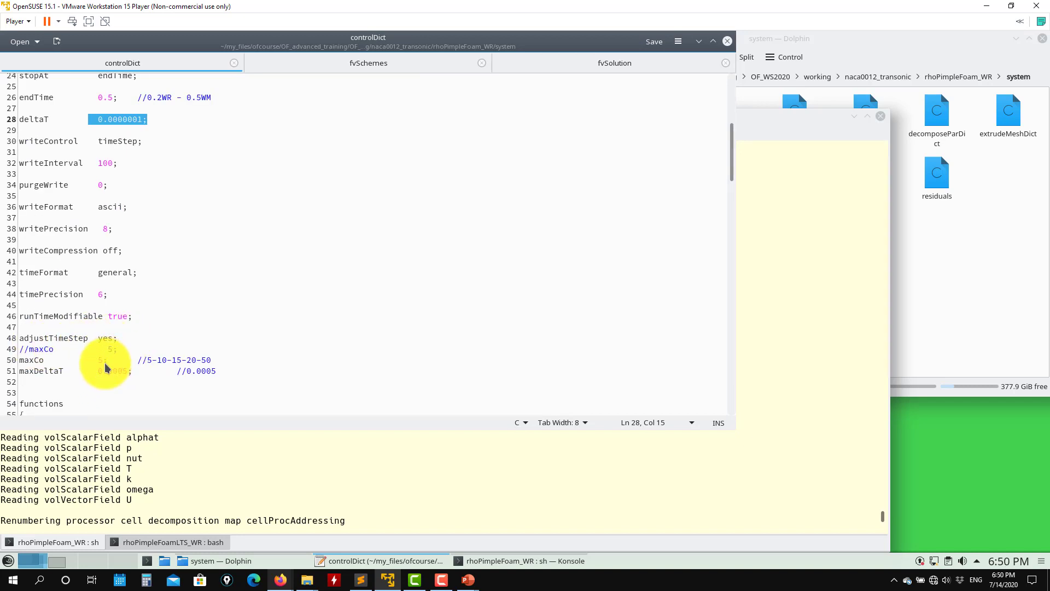
left_click_drag(102, 362, 5, 361)
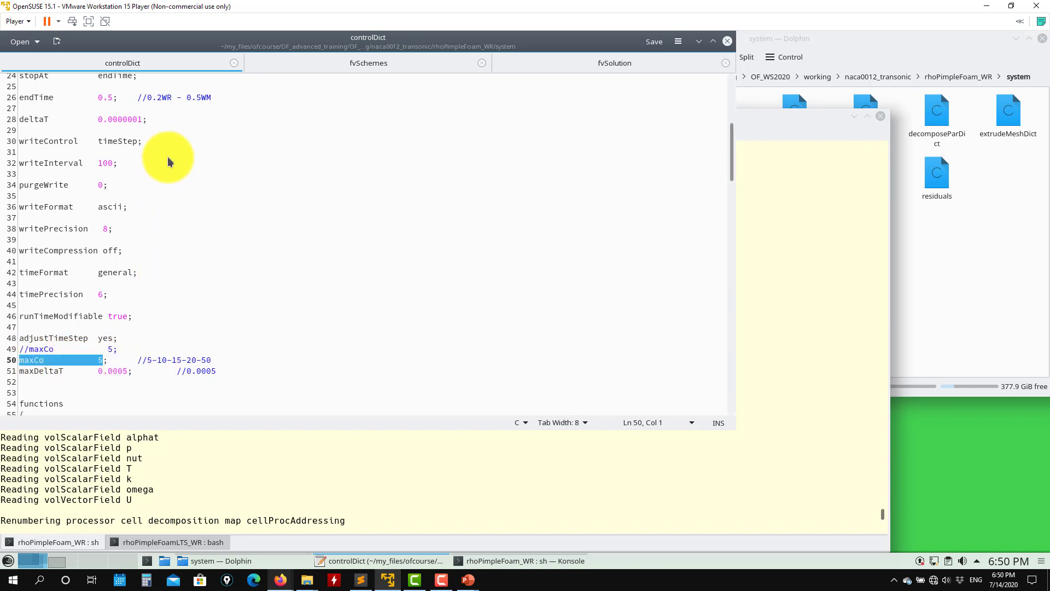
left_click_drag(156, 123, 9, 117)
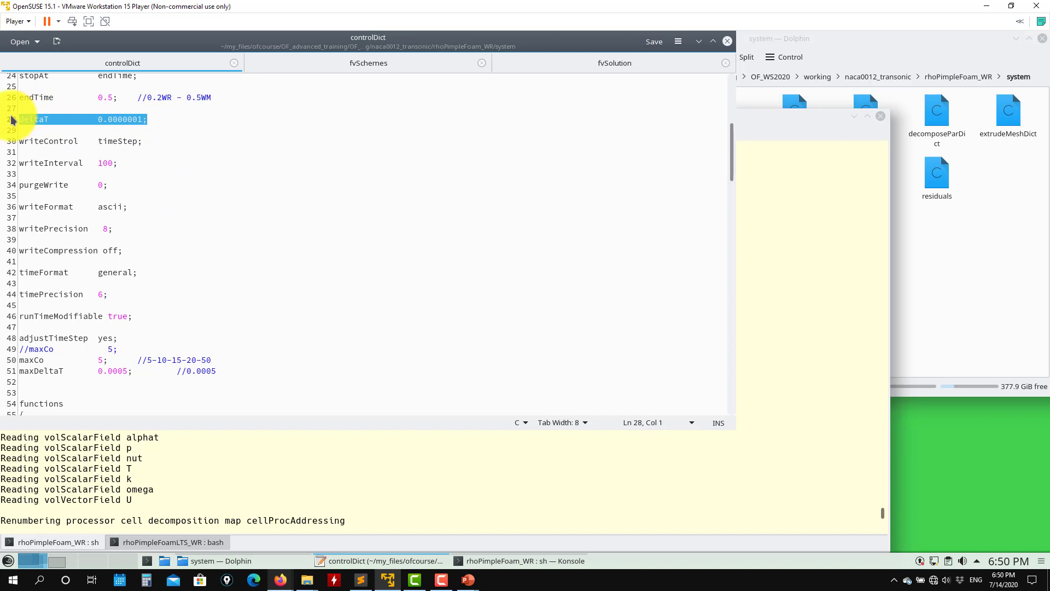
left_click(147, 121)
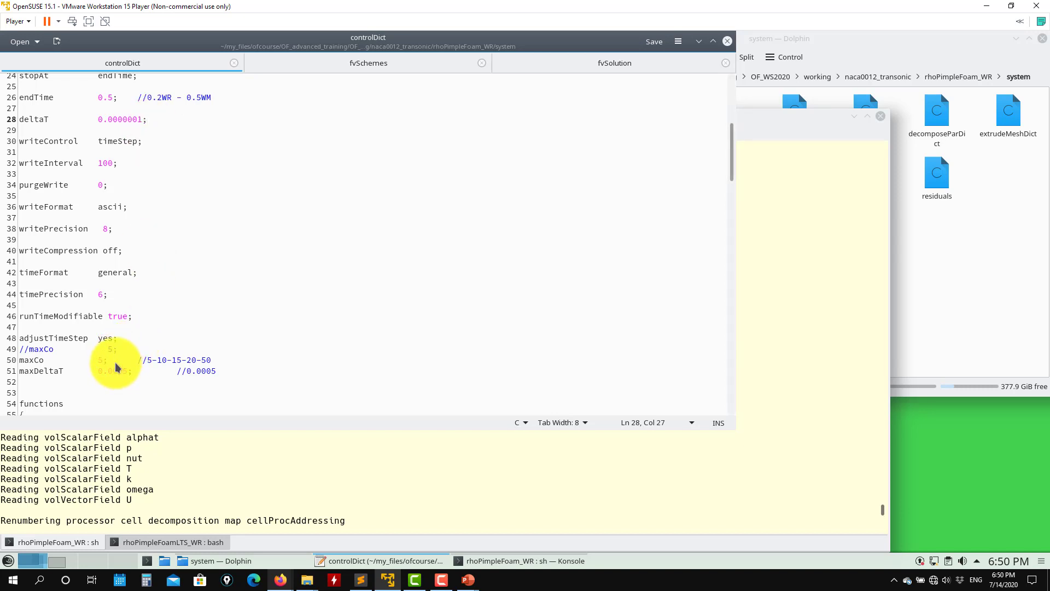
left_click_drag(114, 362, 28, 360)
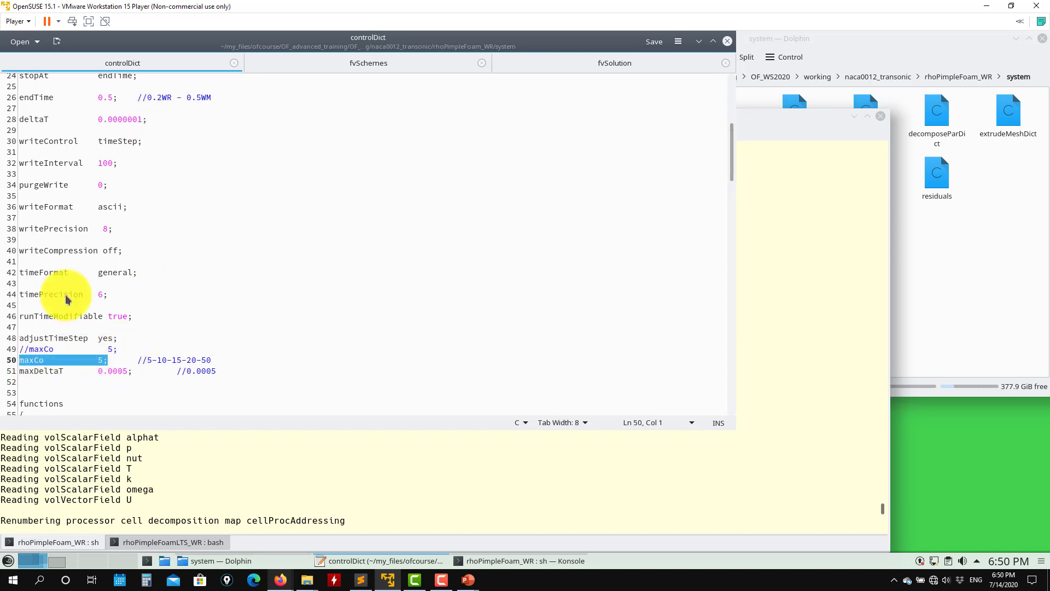
Try a larger deltaT in controlDict by removing four zeros from its value, and undo the edit
left_click(131, 121)
key("BackSpace")
key("BackSpace")
key("BackSpace")
key("BackSpace")
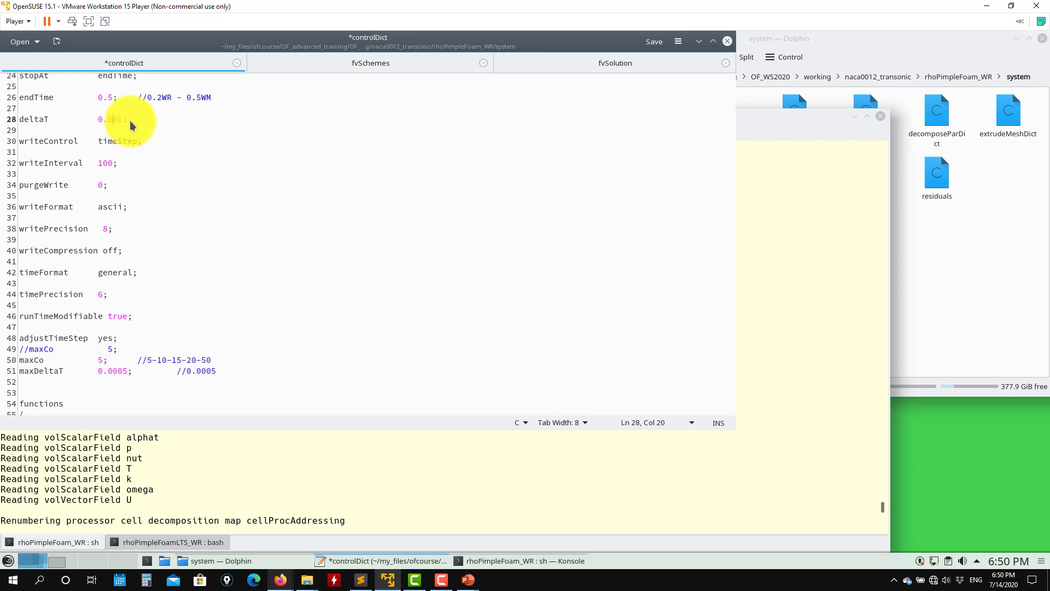
key("ctrl+z")
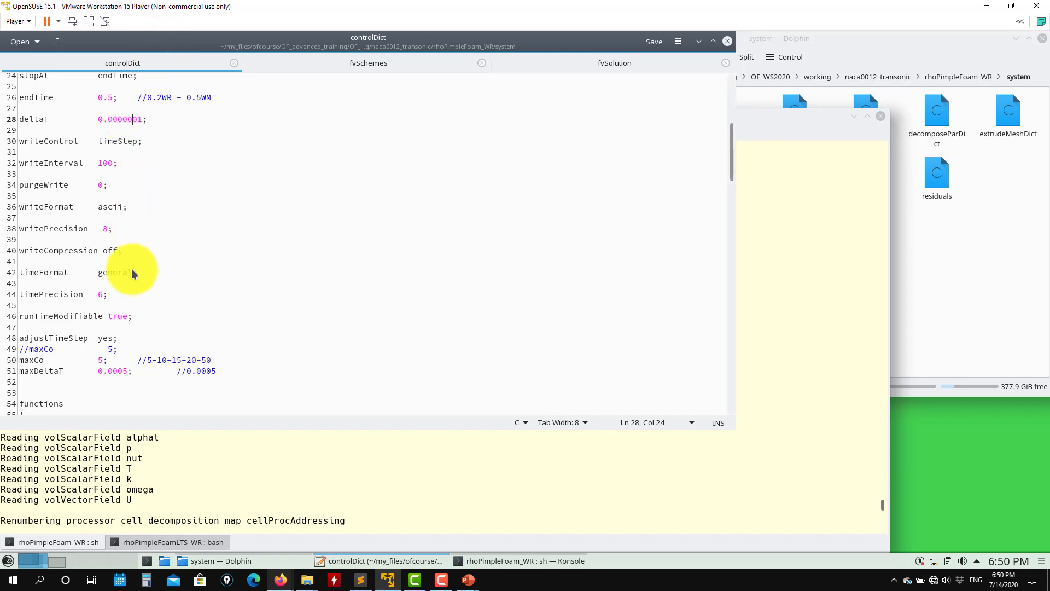
Interrupt the running solver, set deltaT to 0.00000001 in controlDict and save the file
left_click(150, 459)
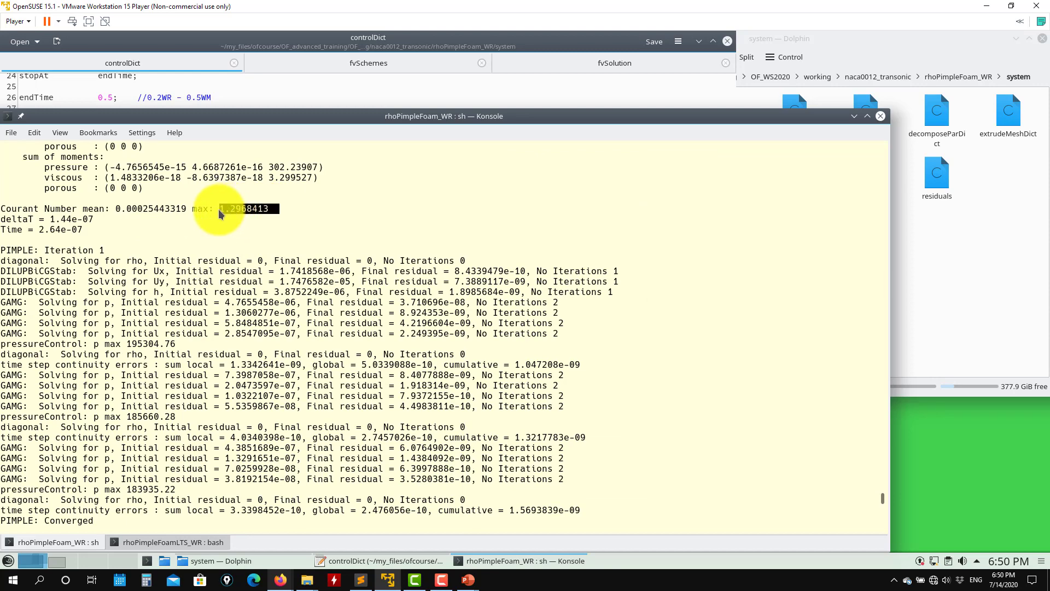
key("ctrl+c")
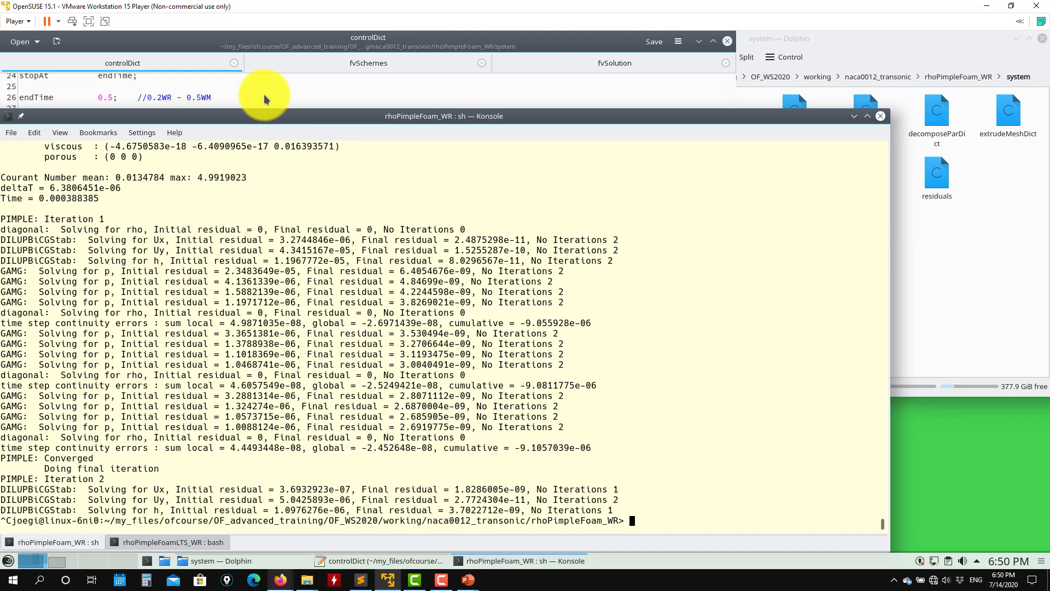
left_click(264, 95)
scroll(162, 188, "up", 4)
left_click(140, 239)
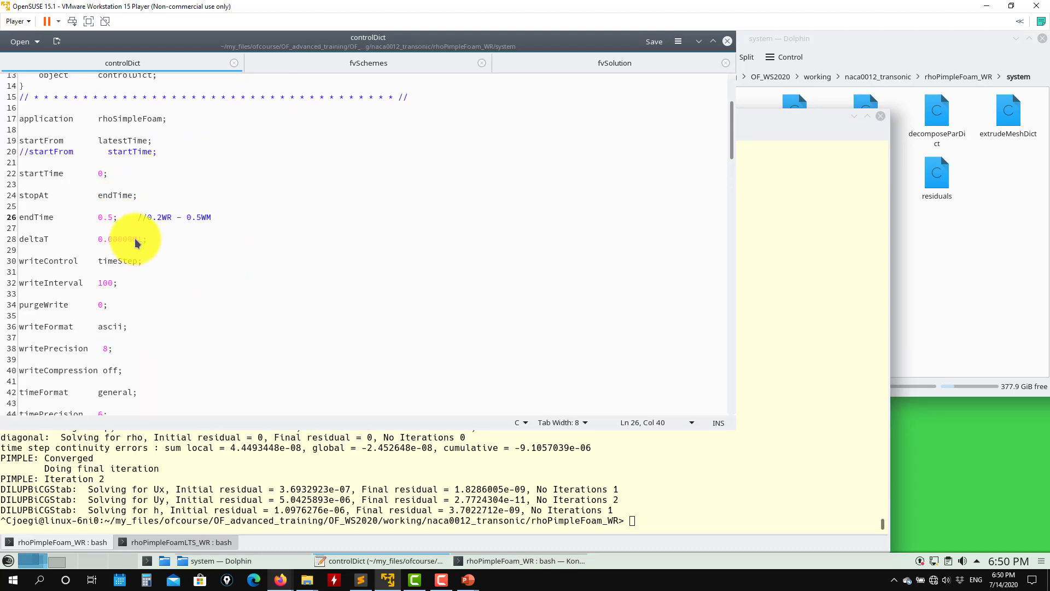
type("0")
key("ctrl+s")
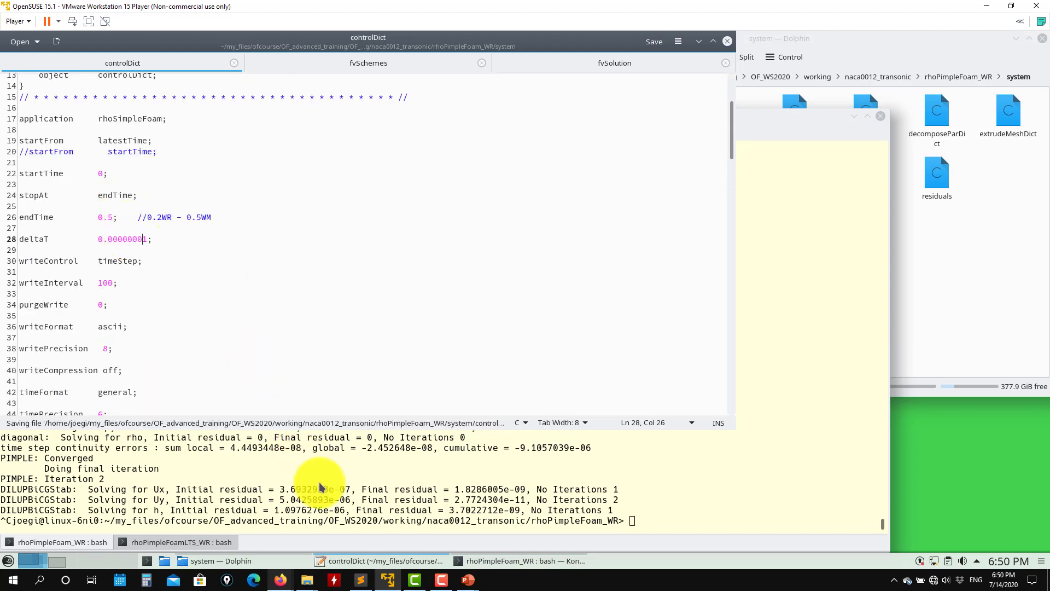
Rerun the case from the terminal with sh run_all.sh using the saved time step
left_click(321, 481)
key("Return")
type("sh run_all.sh")
key("Return")
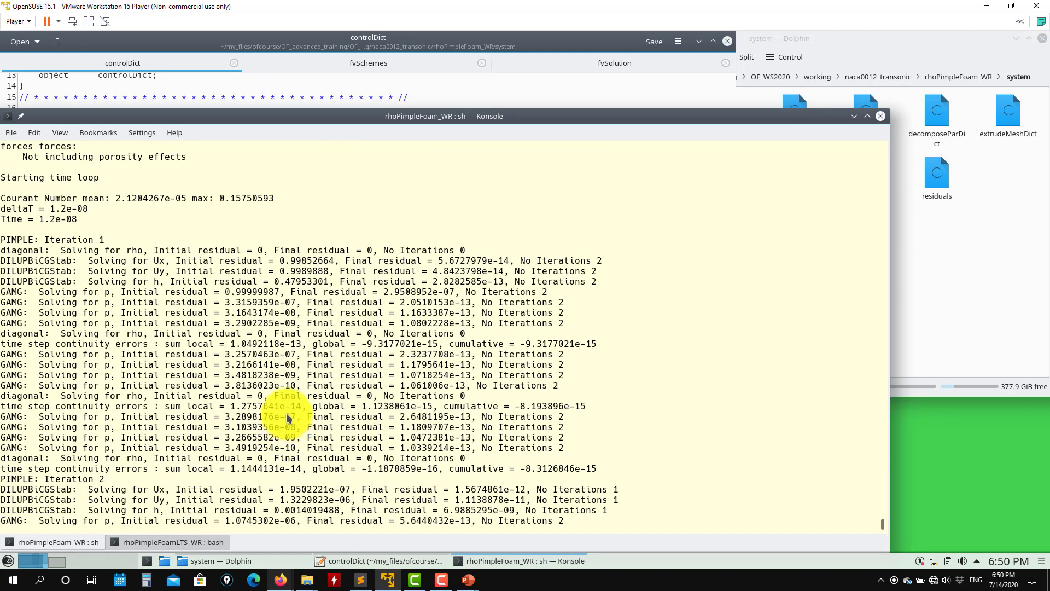
Inspect the maximum Courant number of the first time step in the solver output and return to controlDict
scroll(287, 412, "up", 1)
left_click_drag(274, 229, 221, 224)
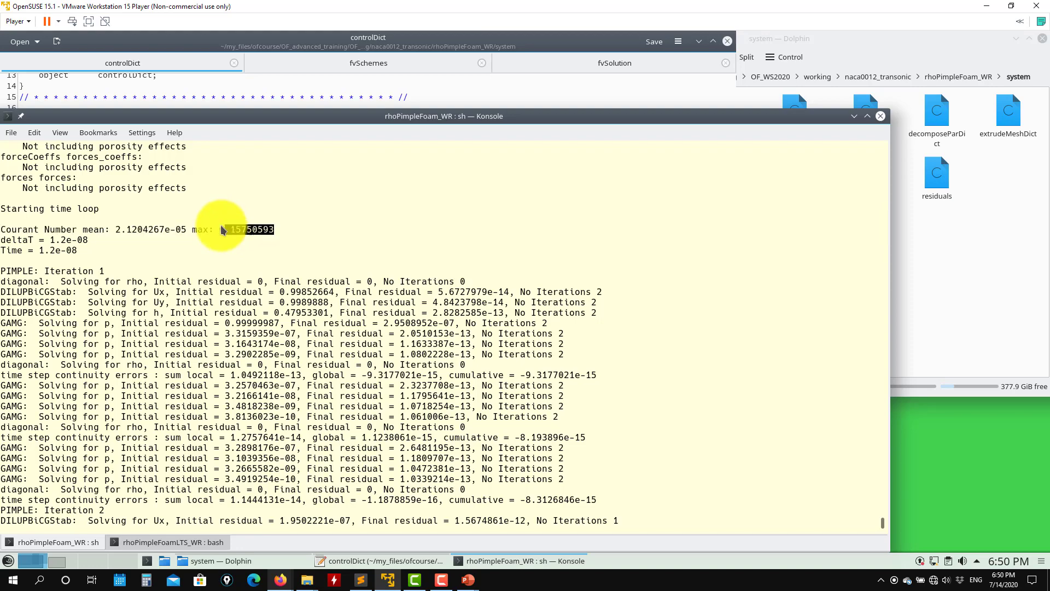
scroll(235, 247, "down", 5)
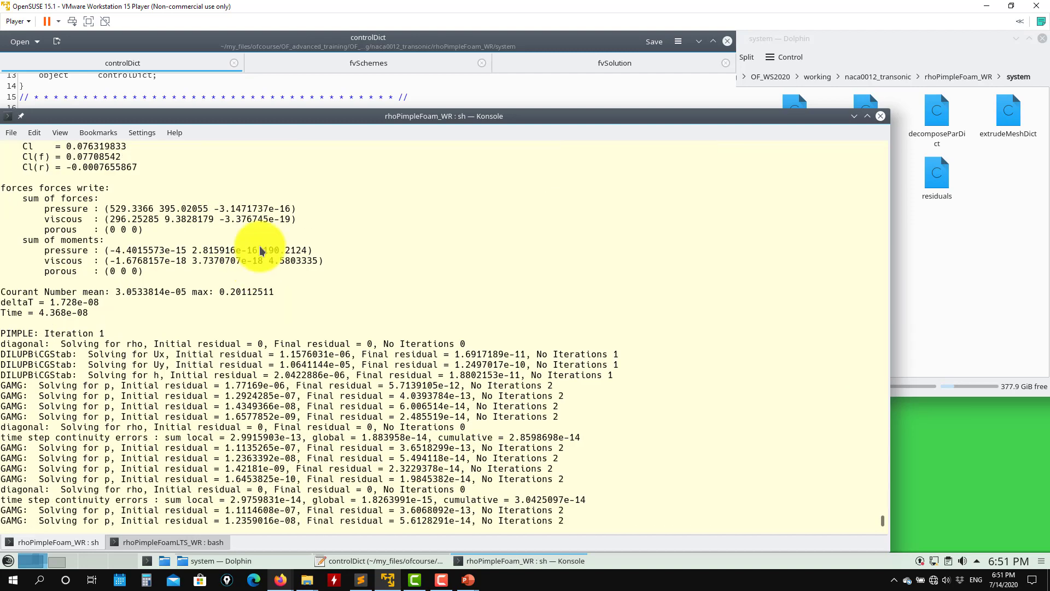
left_click(298, 97)
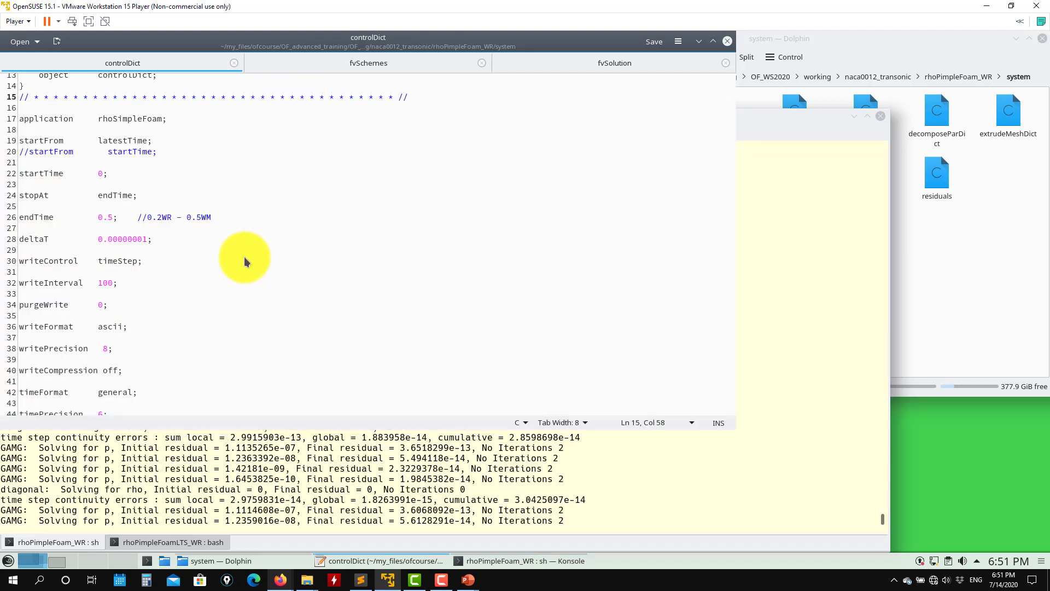
Compare the Courant number and time step reported by the running solver with the maxCo setting in controlDict
left_click(207, 449)
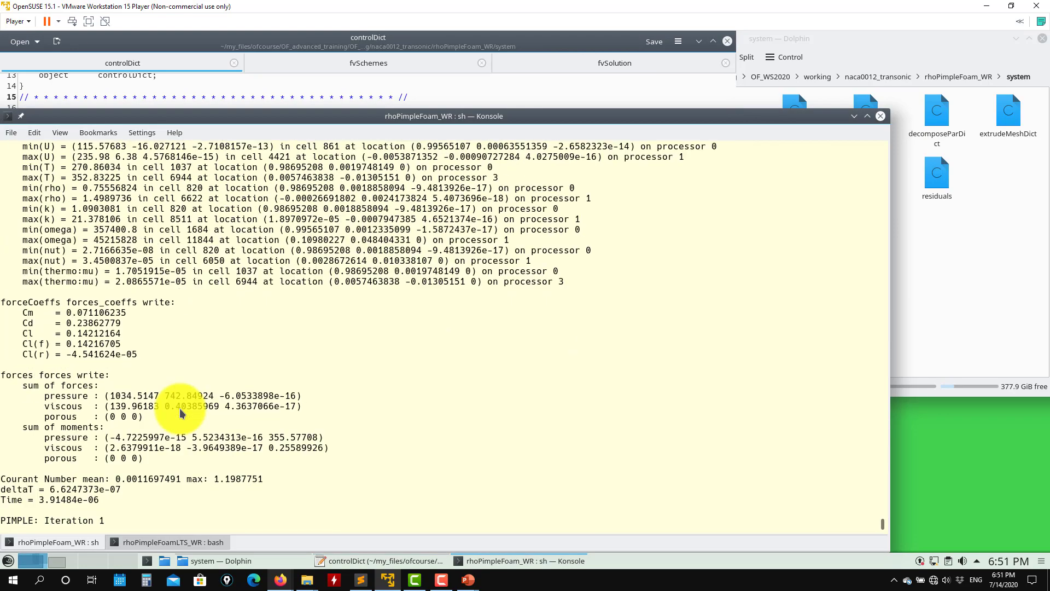
left_click(202, 97)
scroll(138, 246, "down", 9)
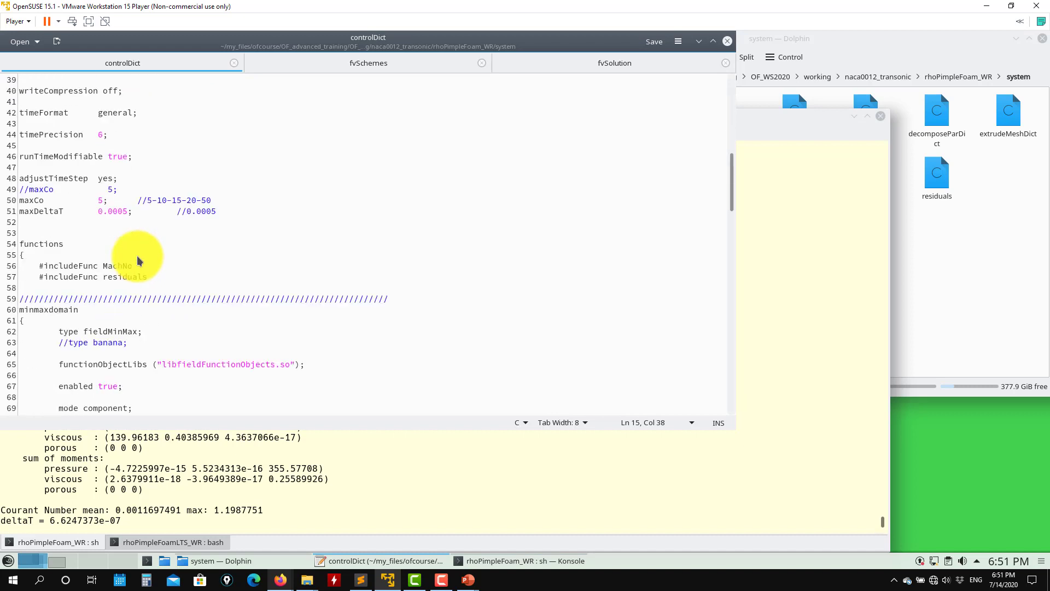
double_click(101, 200)
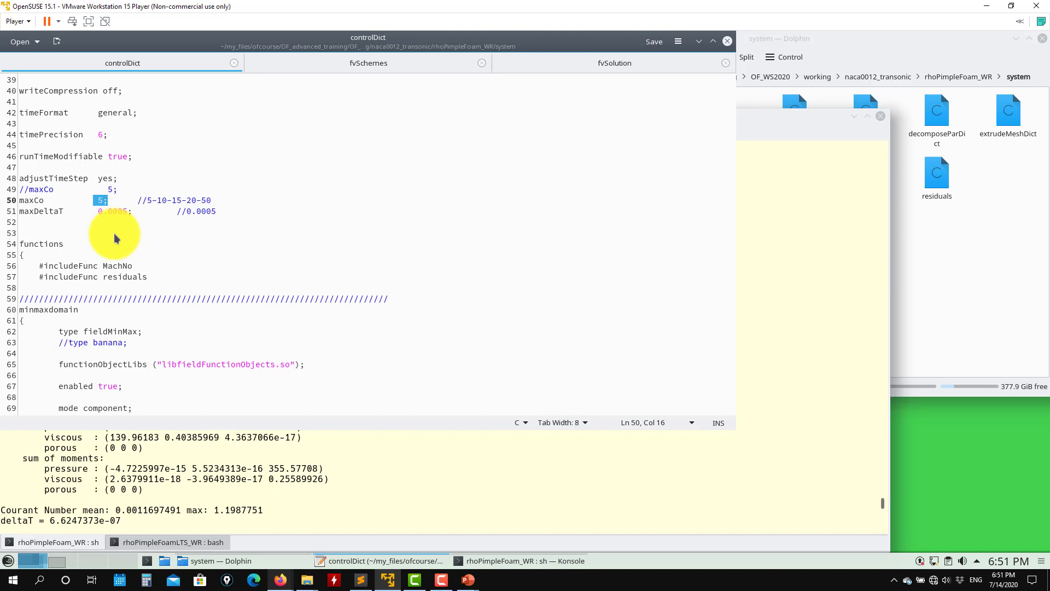
left_click(343, 478)
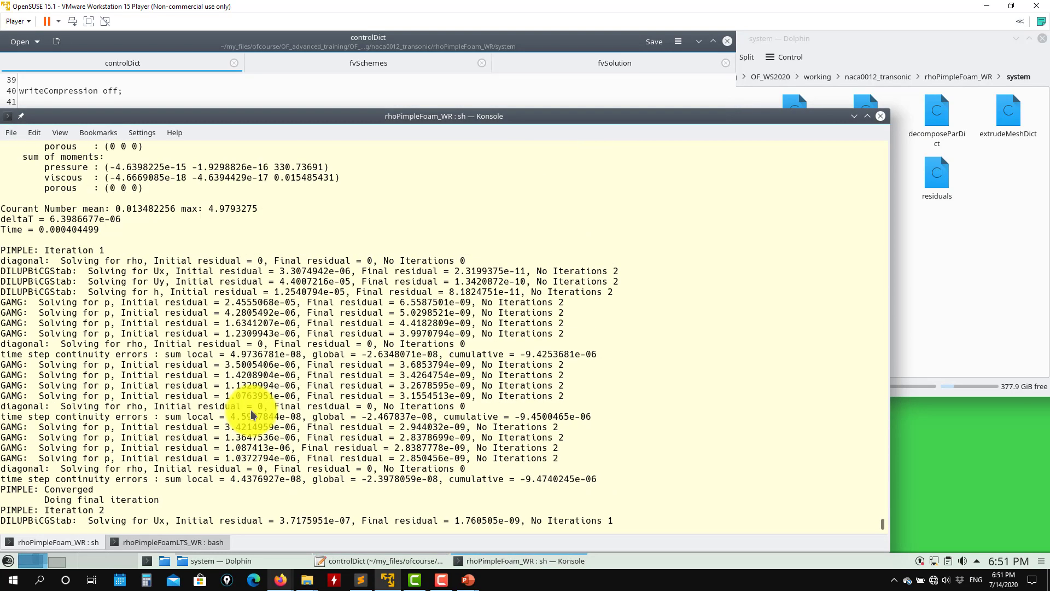
scroll(251, 409, "up", 5)
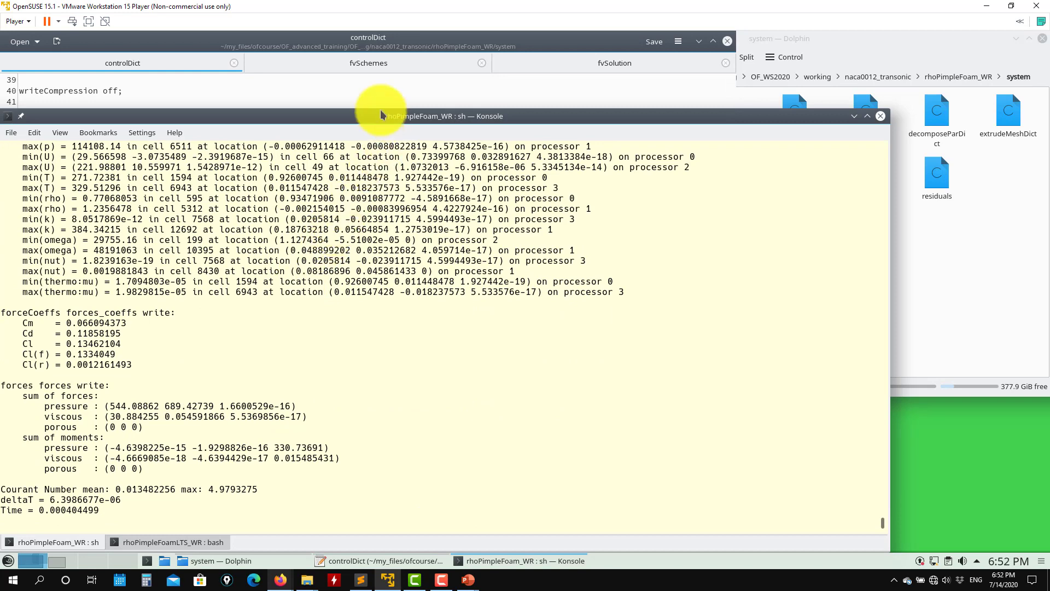
Set maxCo to 1 in controlDict, save the file and check the Courant number in the running solver's output
left_click(313, 81)
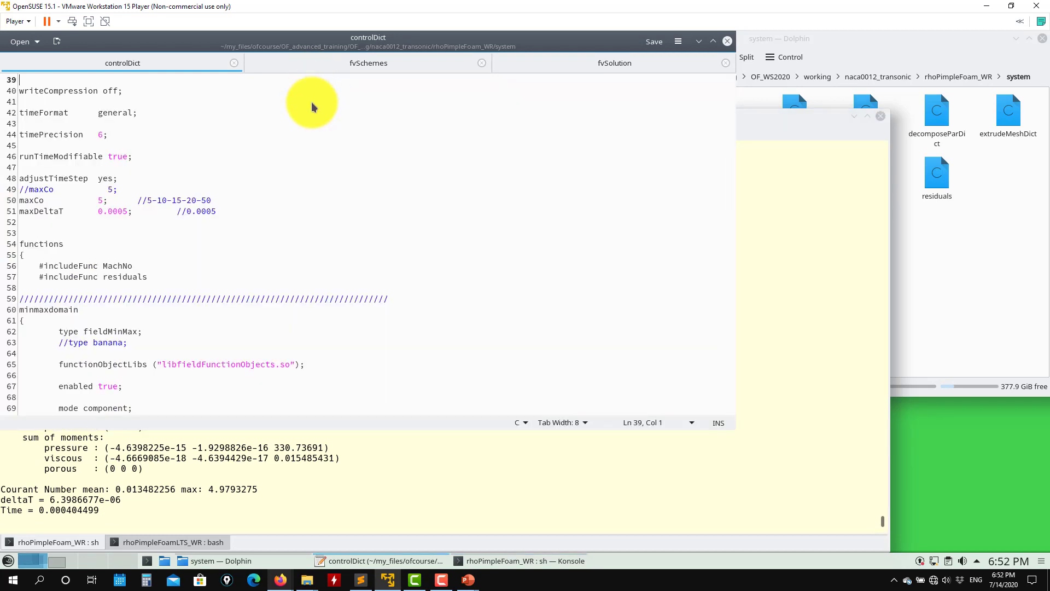
left_click(102, 197)
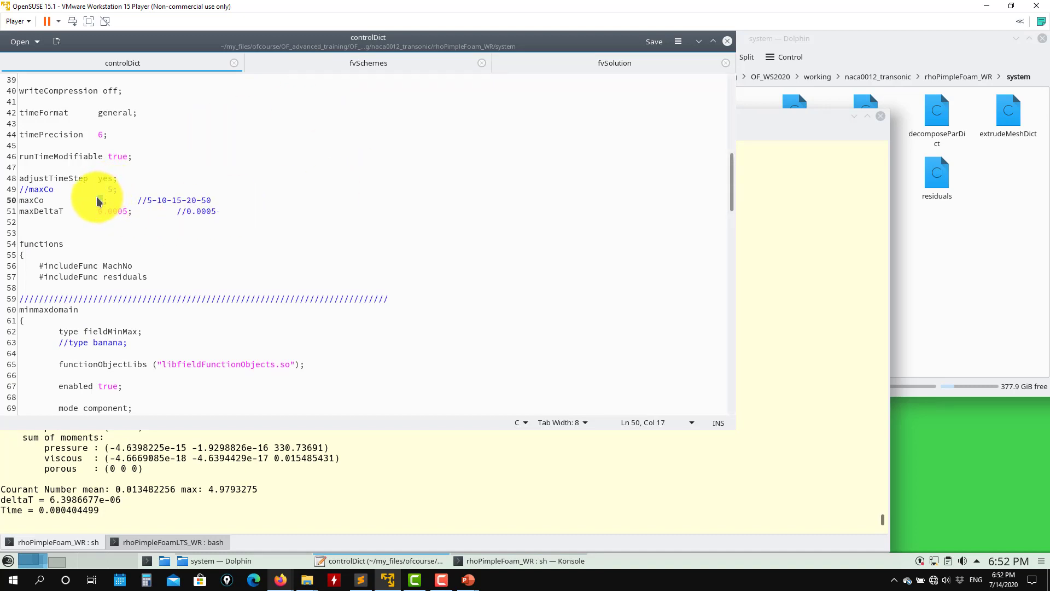
type("1")
key("ctrl+s")
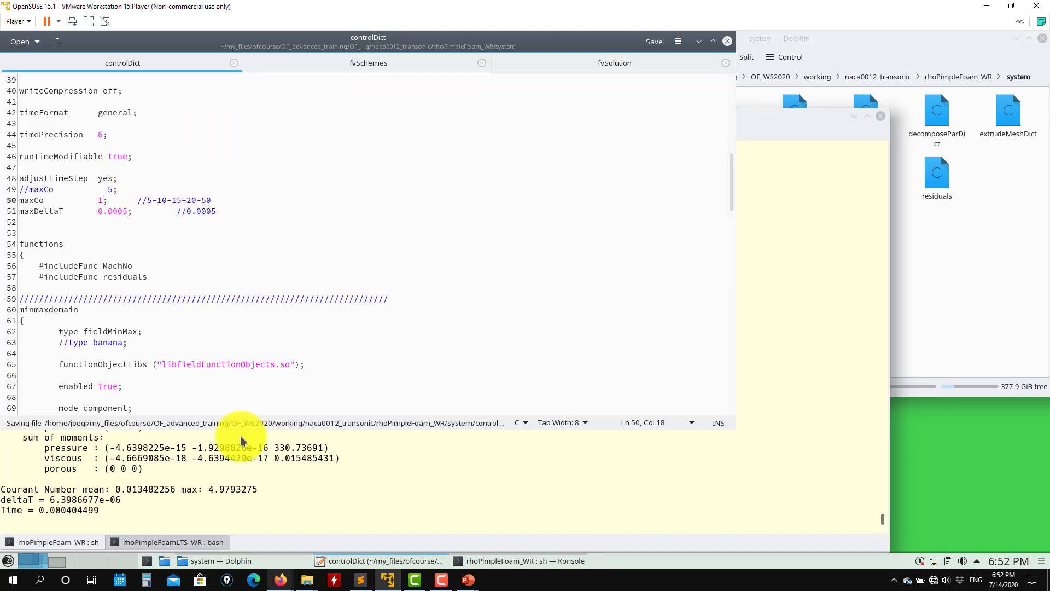
left_click(263, 474)
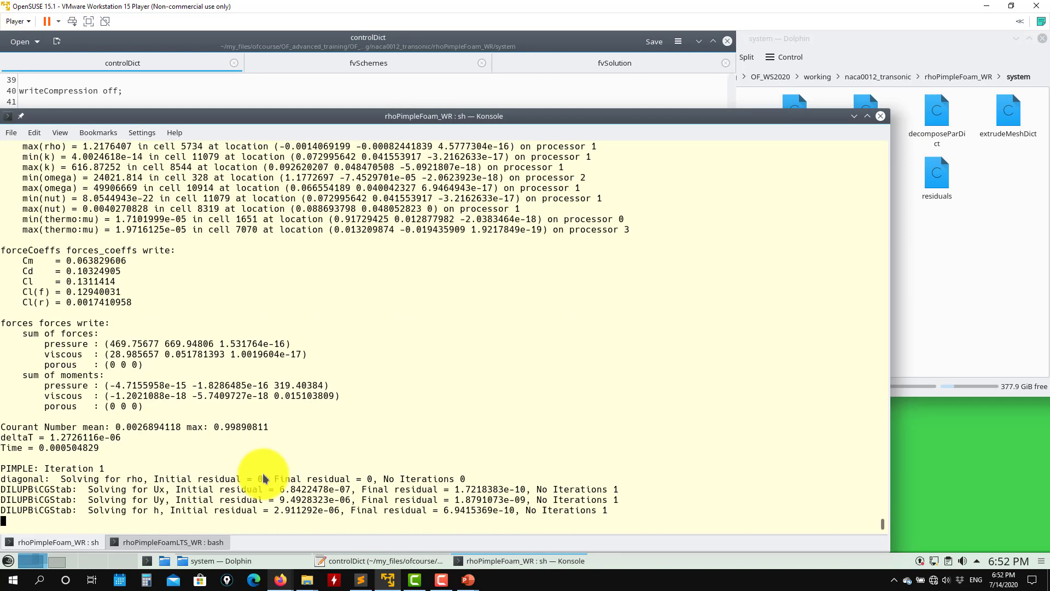
scroll(214, 425, "up", 7)
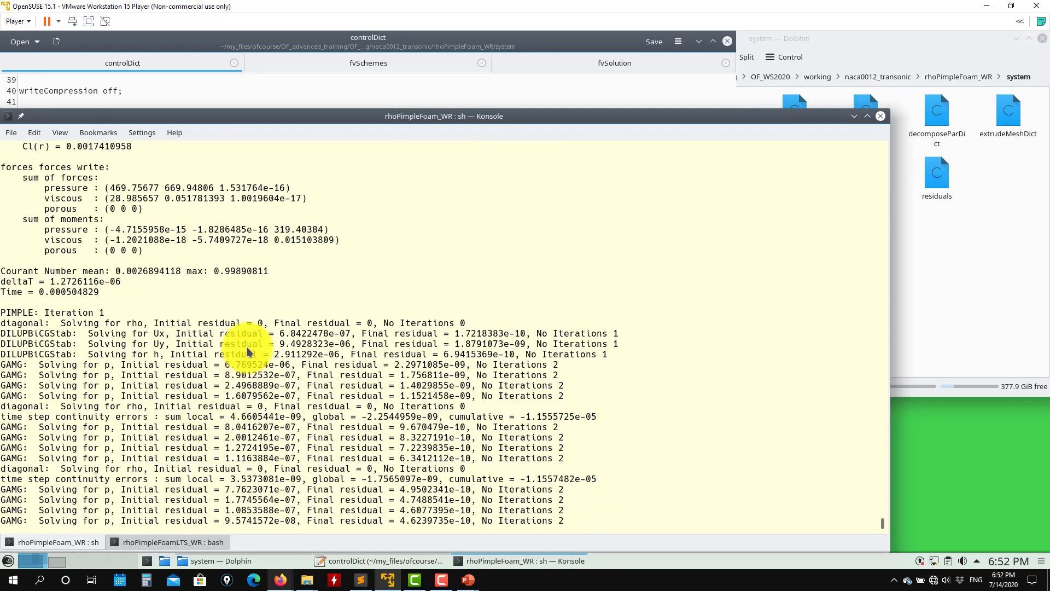
Set maxCo to 5 in controlDict, save the file and check the running solver's output
left_click(303, 98)
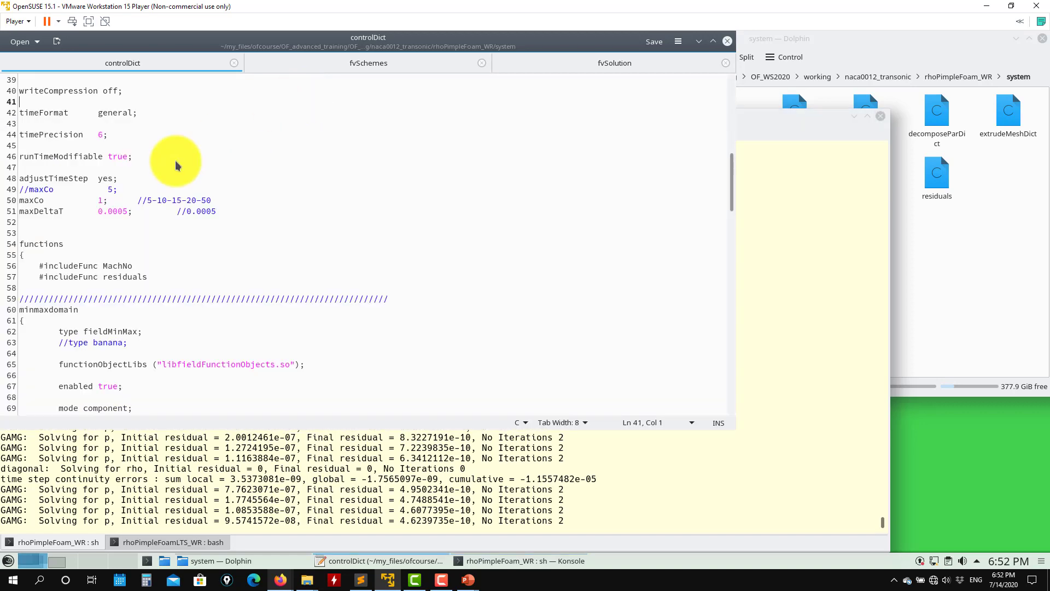
left_click(103, 200)
key("BackSpace")
type("5")
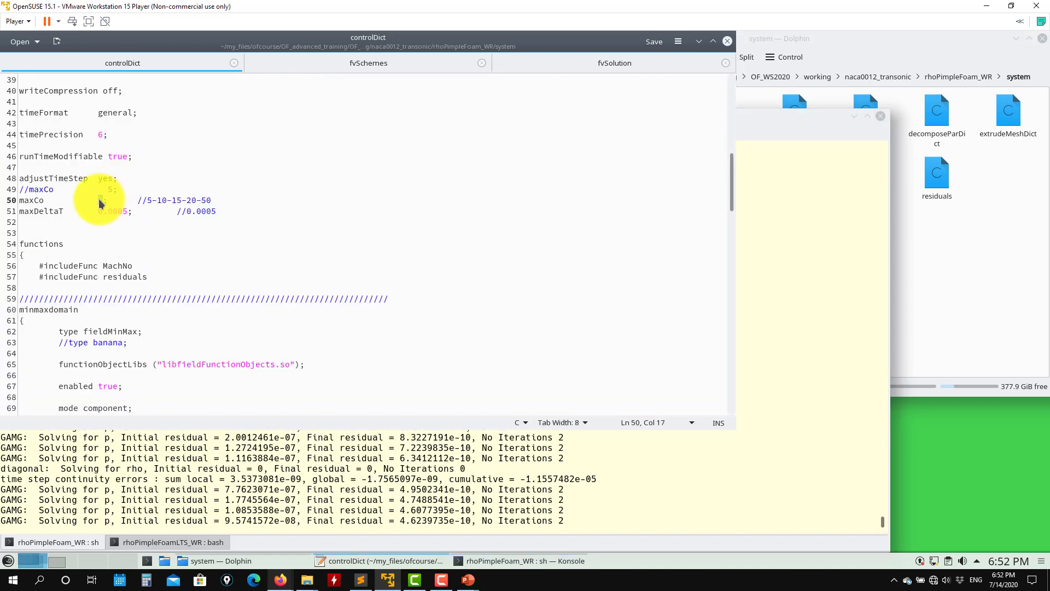
key("ctrl+s")
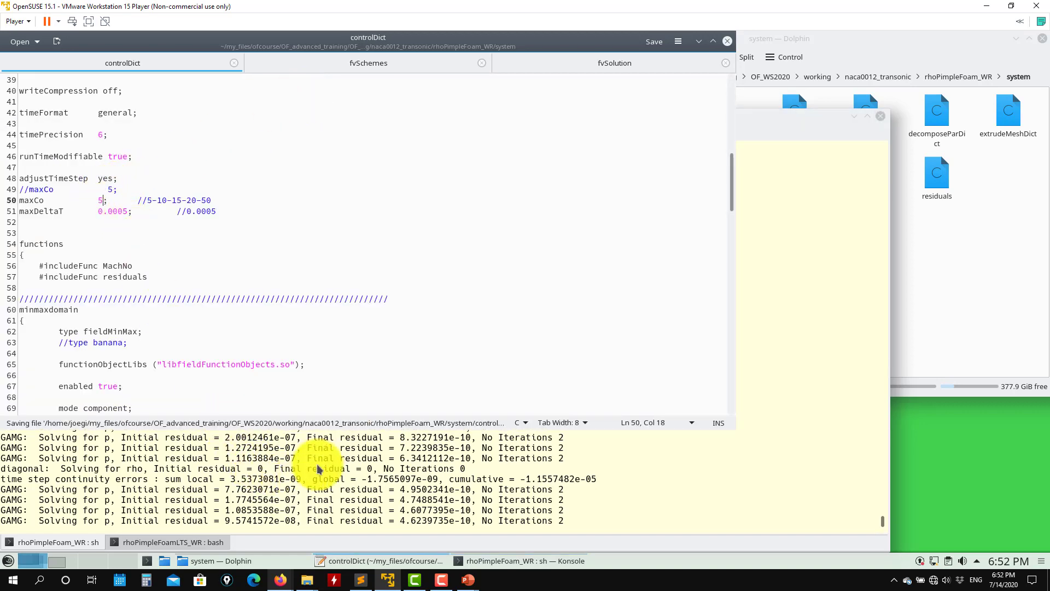
left_click(317, 464)
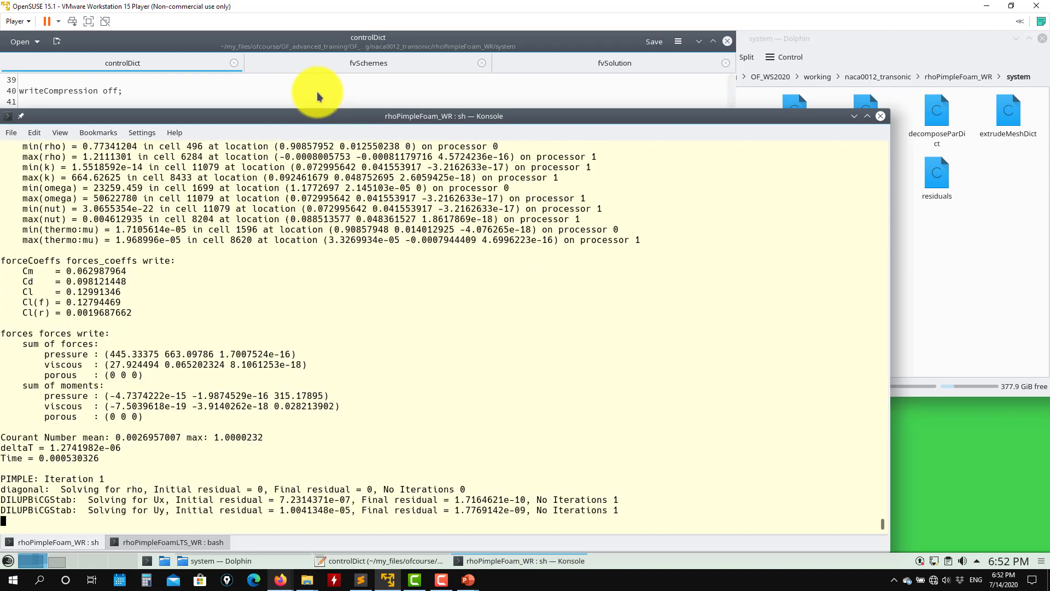
left_click(317, 91)
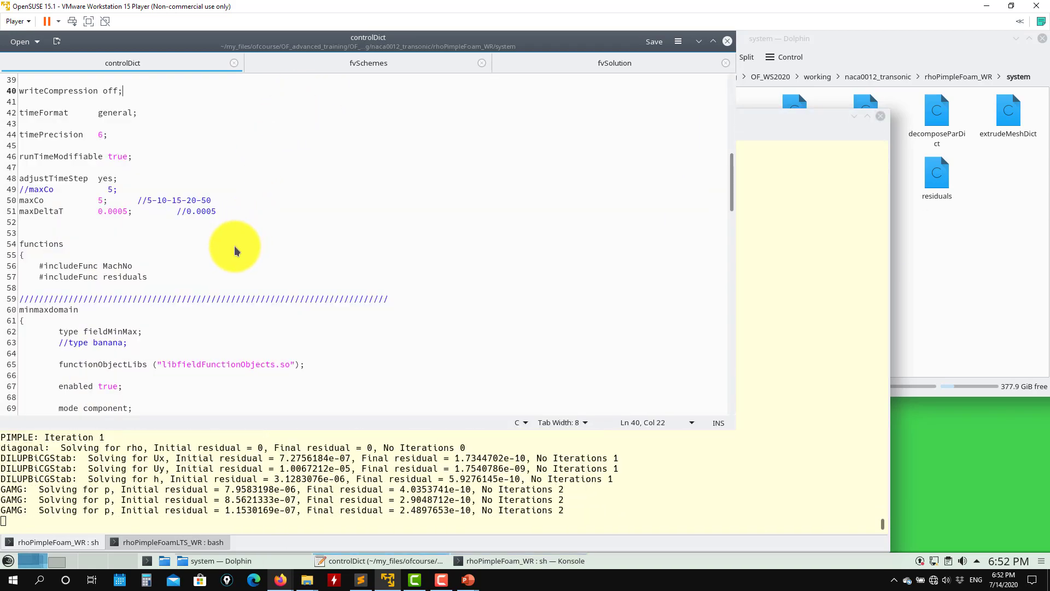
Review the alternative div(phi,U) discretization schemes in fvSchemes and return to controlDict
left_click(383, 69)
scroll(257, 216, "up", 2)
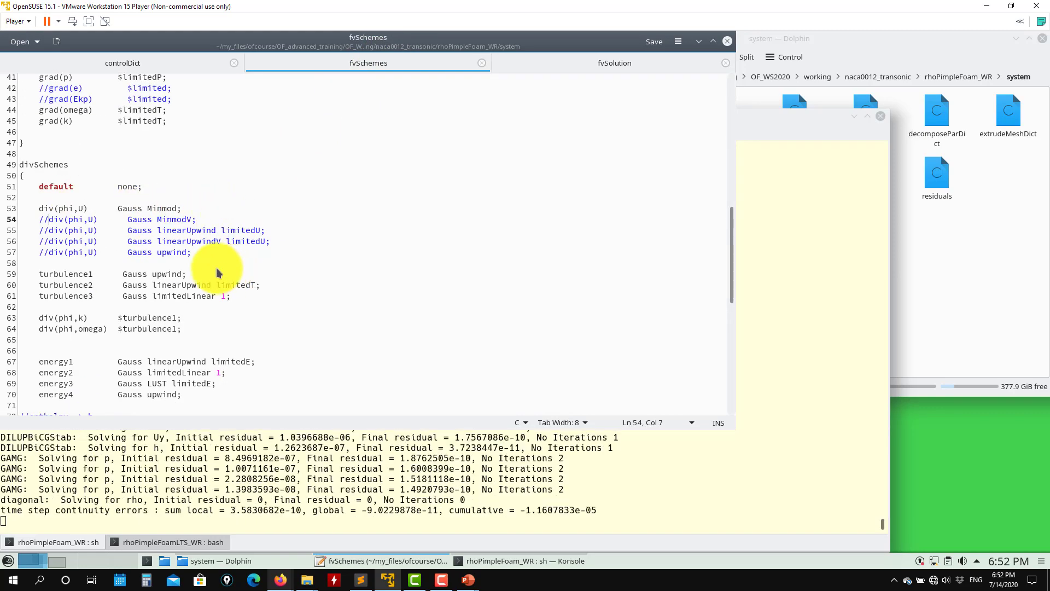
left_click_drag(22, 264, 53, 214)
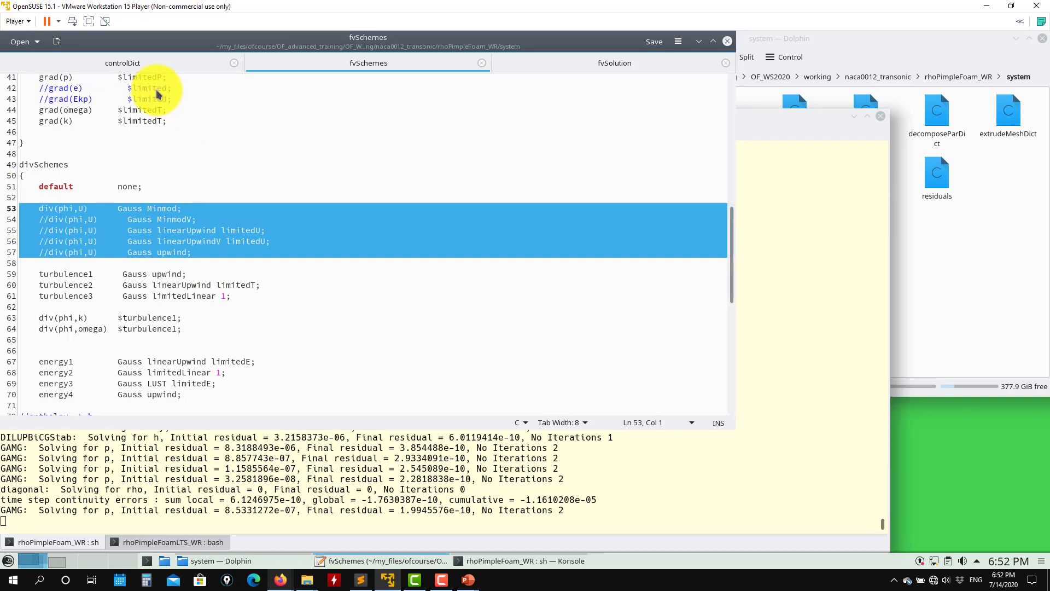
left_click(123, 63)
Examine the repeated pressure solves and their initial residuals within a PIMPLE iteration of the solver output
left_click(305, 481)
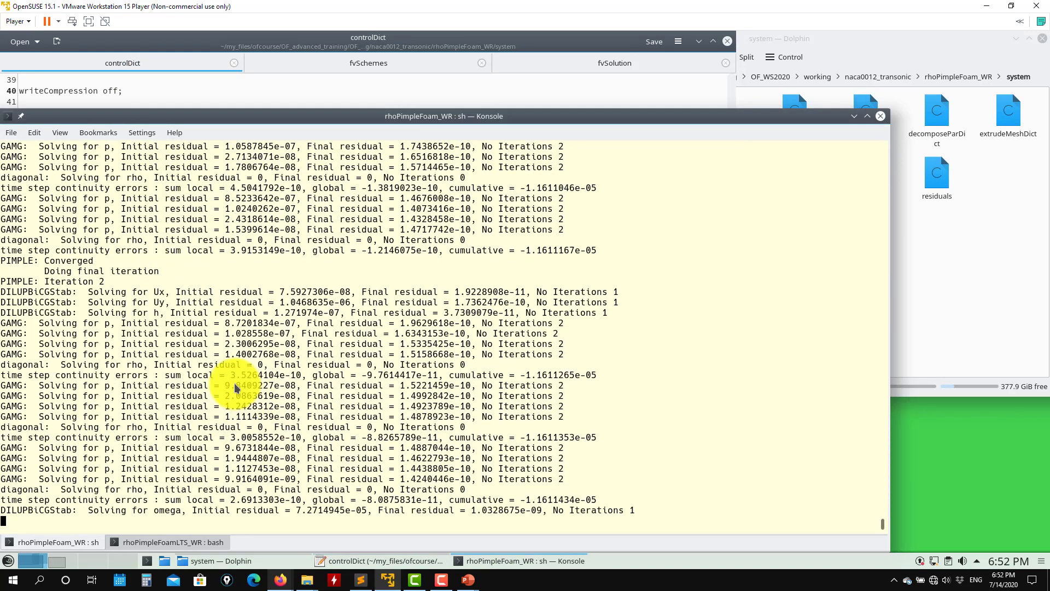
scroll(167, 328, "up", 4)
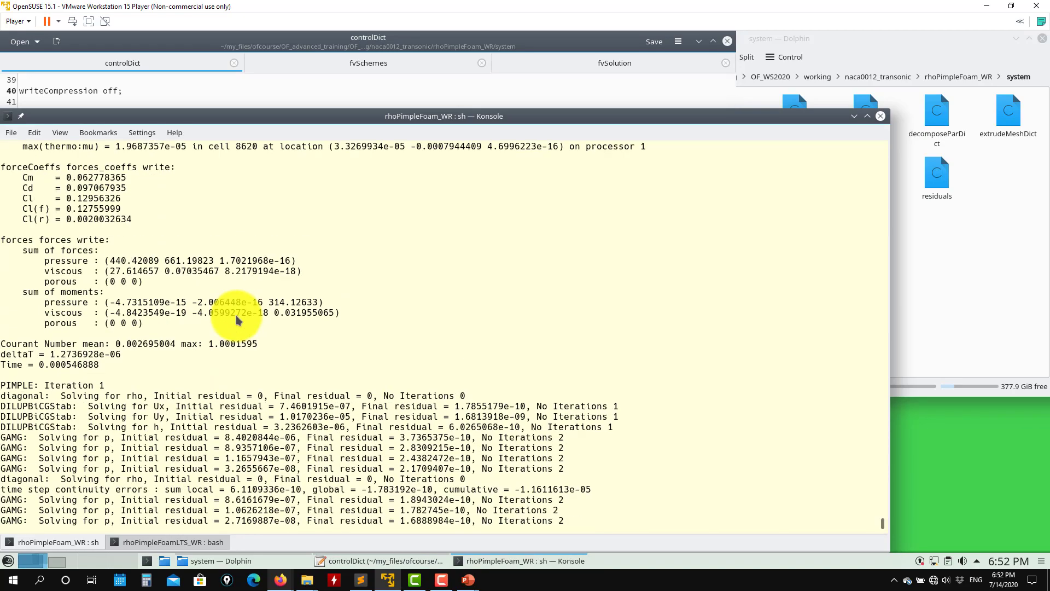
scroll(236, 319, "down", 4)
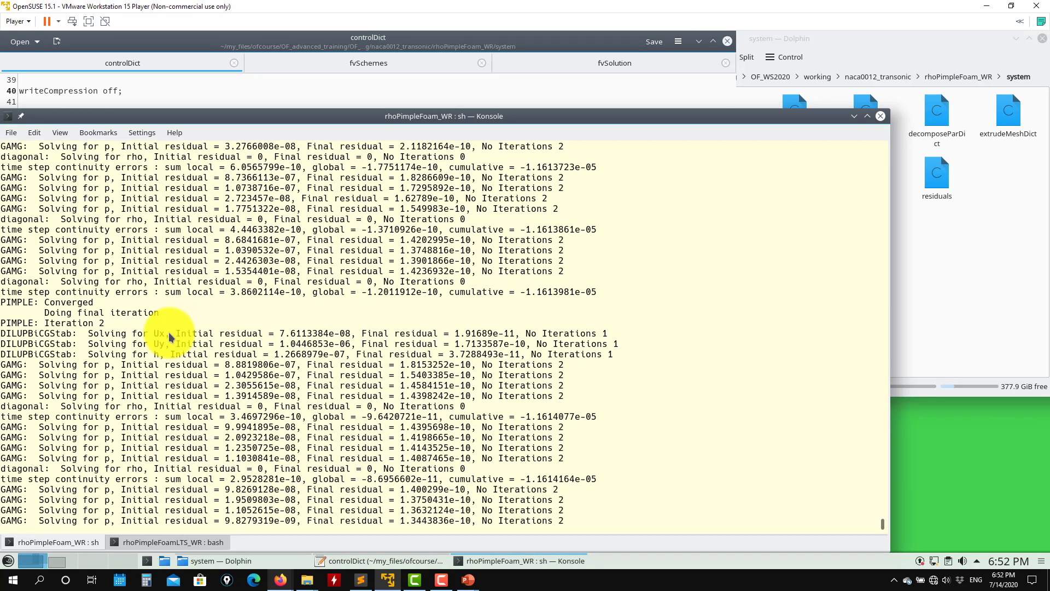
scroll(116, 352, "up", 5)
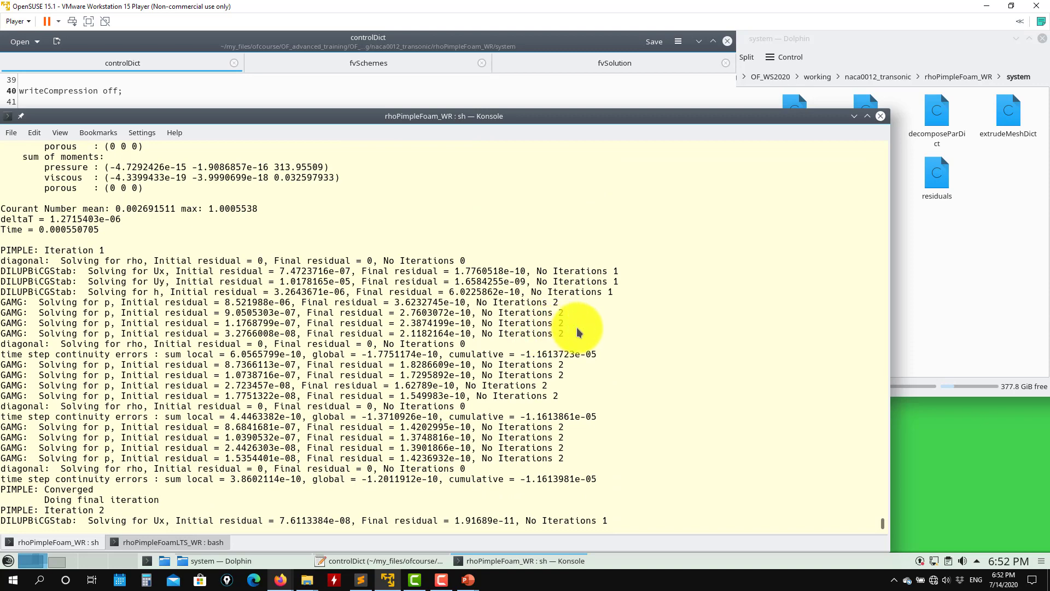
left_click_drag(567, 335, 6, 331)
left_click(274, 332)
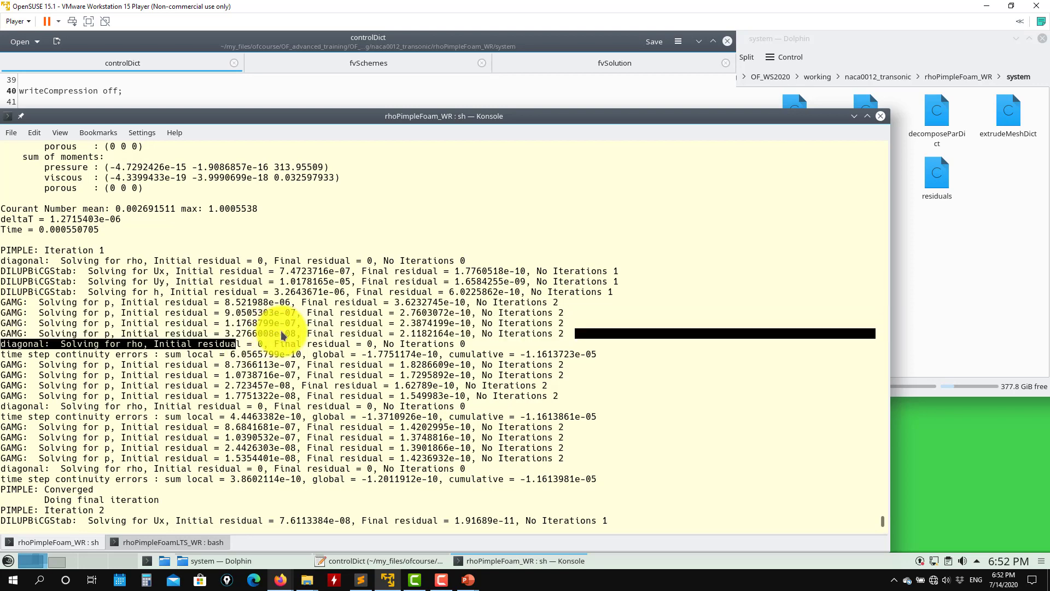
left_click_drag(310, 335, 199, 333)
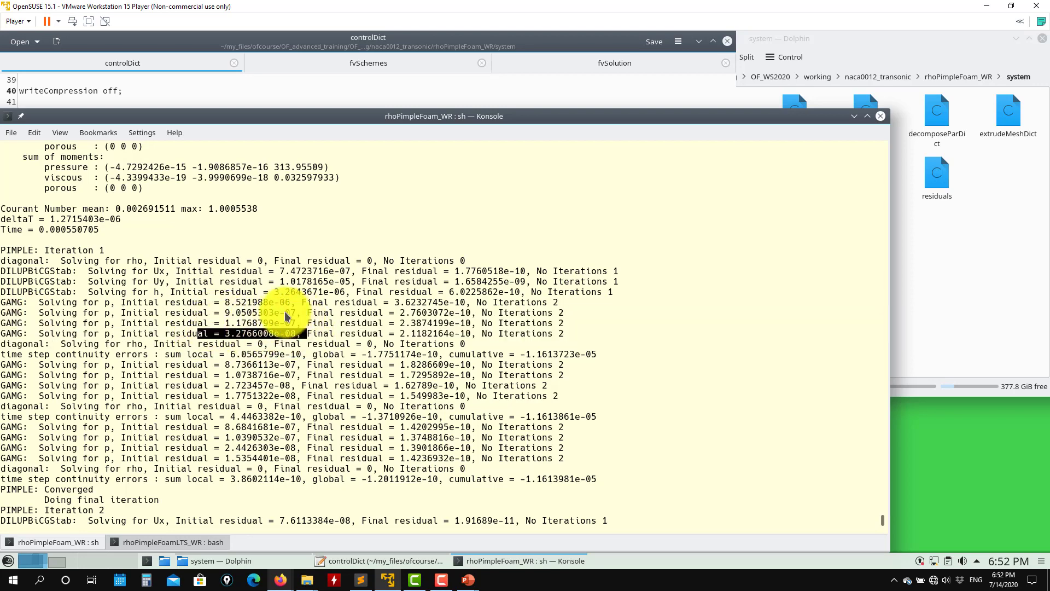
Set nNonOrthogonalCorrectors to 1 in the PIMPLE block of fvSolution and save the file
left_click(344, 104)
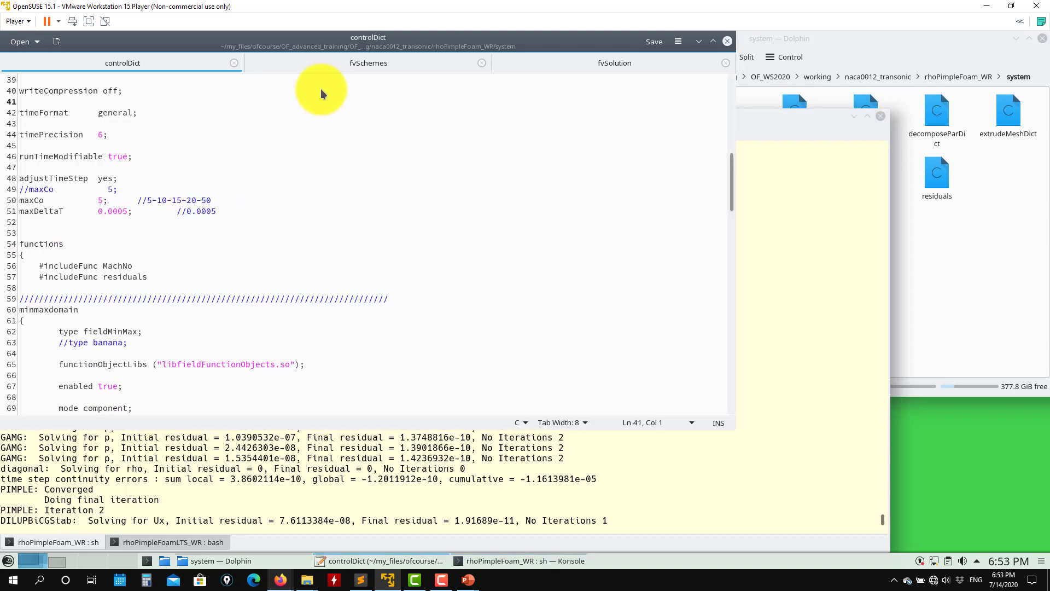
left_click(514, 66)
scroll(166, 224, "up", 12)
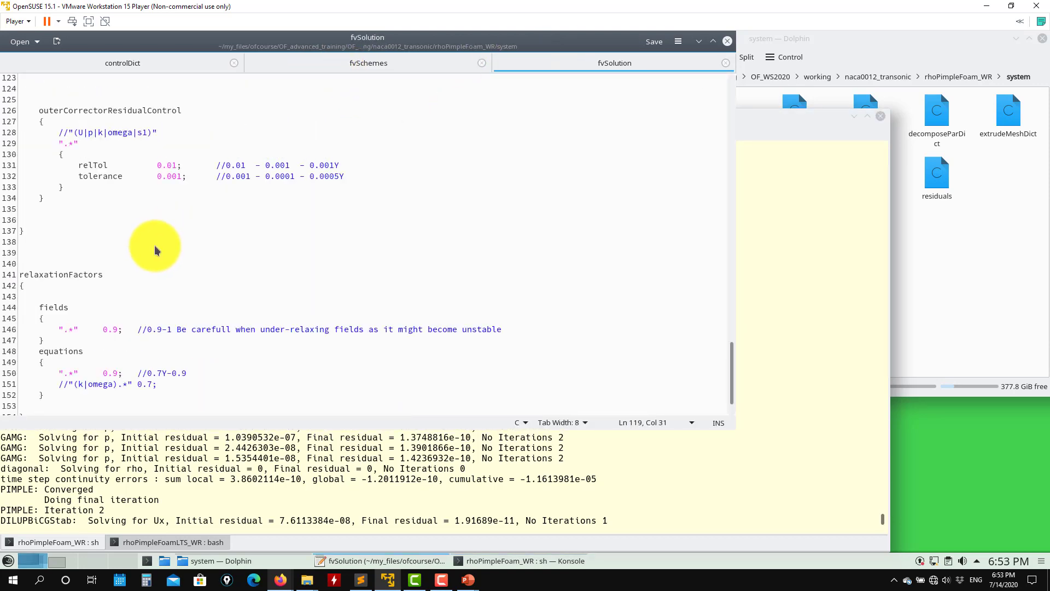
scroll(160, 183, "up", 1)
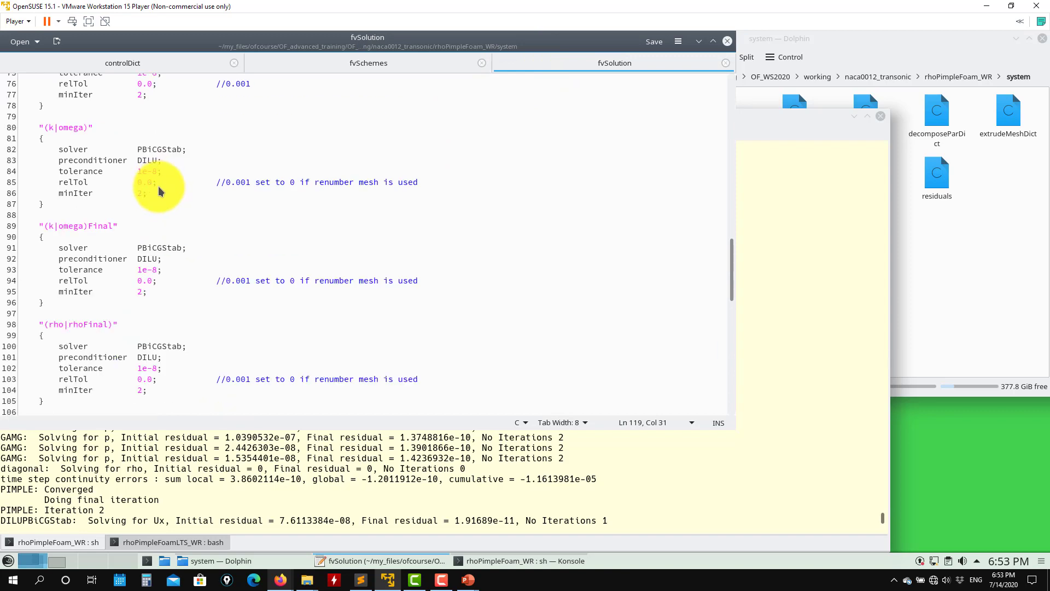
scroll(161, 192, "down", 15)
scroll(165, 195, "up", 8)
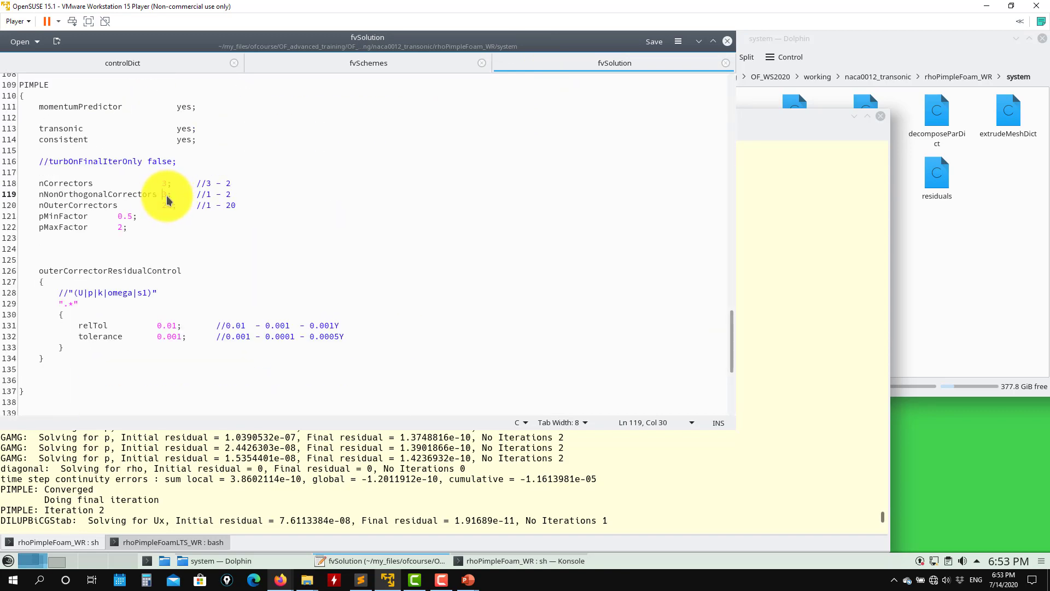
key("ctrl+s")
Inspect the pressure residuals and time step continuity errors of each corrector in the solver output after the fvSolution change
left_click(251, 469)
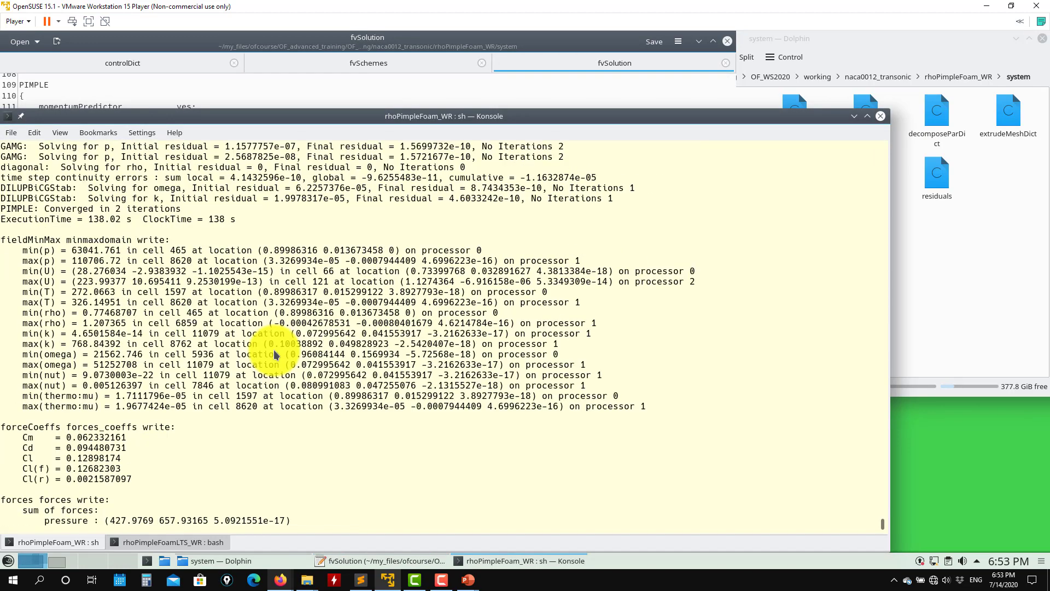
scroll(265, 335, "up", 4)
scroll(241, 327, "up", 2)
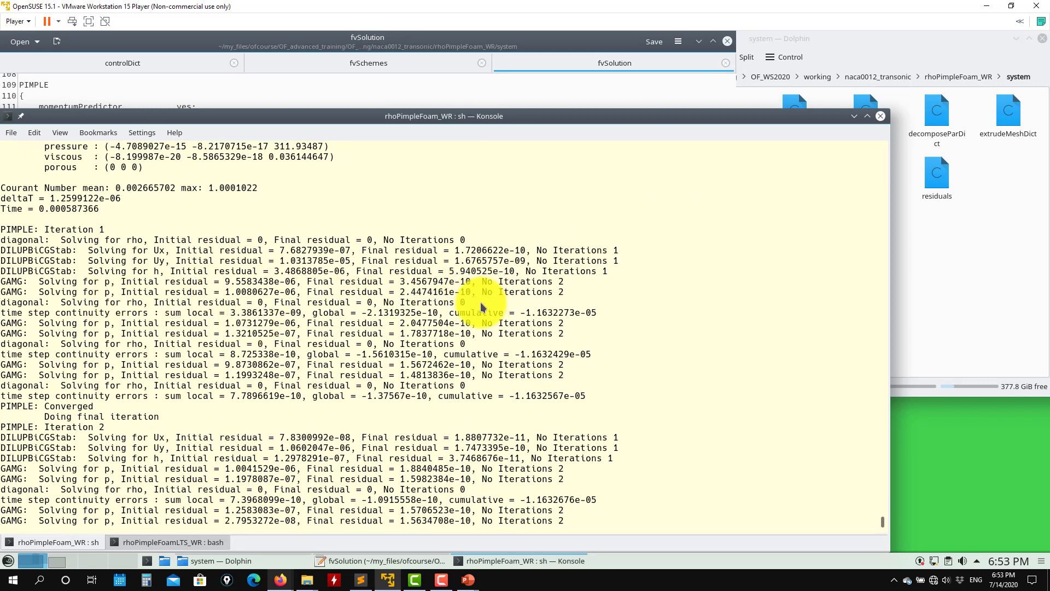
left_click_drag(480, 302, 413, 342)
left_click(413, 342)
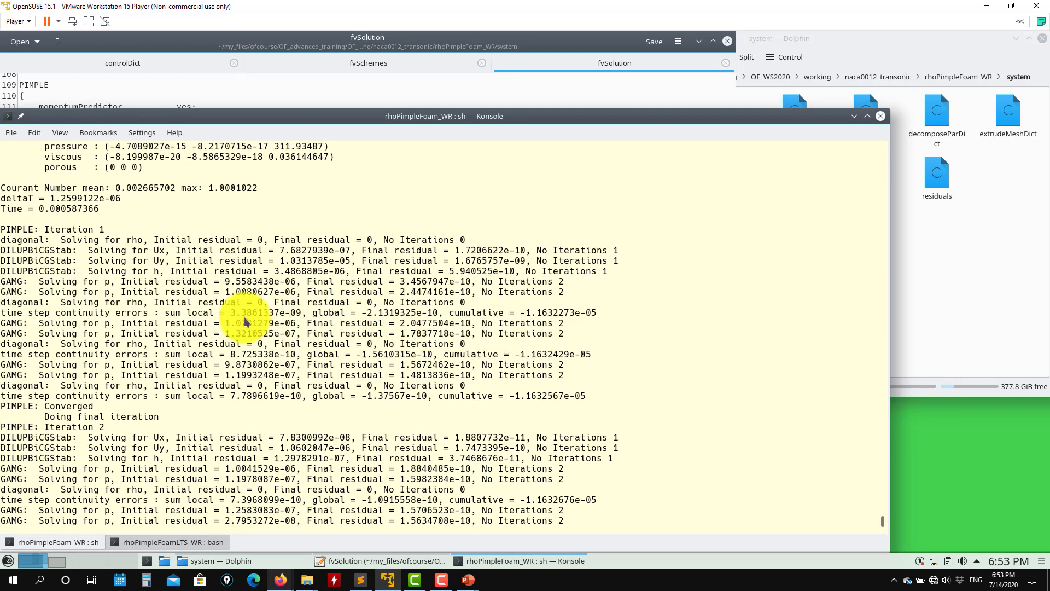
double_click(225, 285)
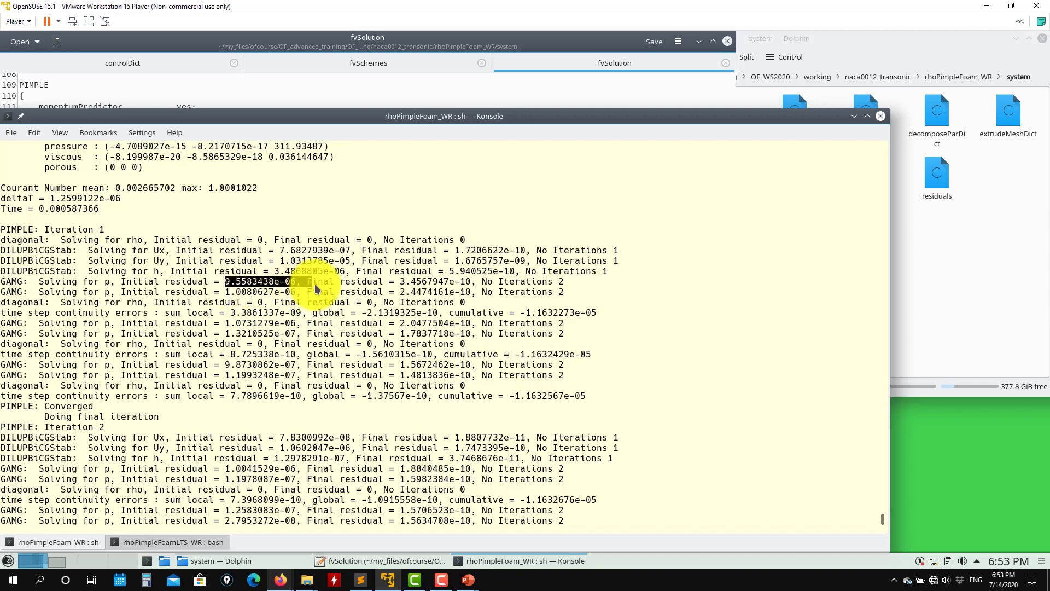
double_click(230, 312)
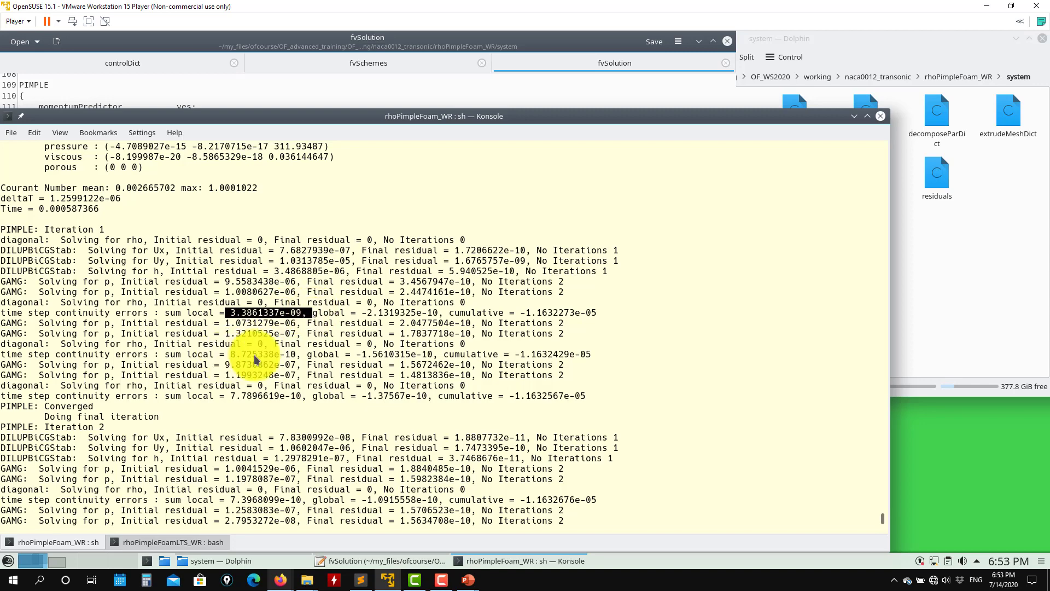
left_click_drag(220, 354, 295, 358)
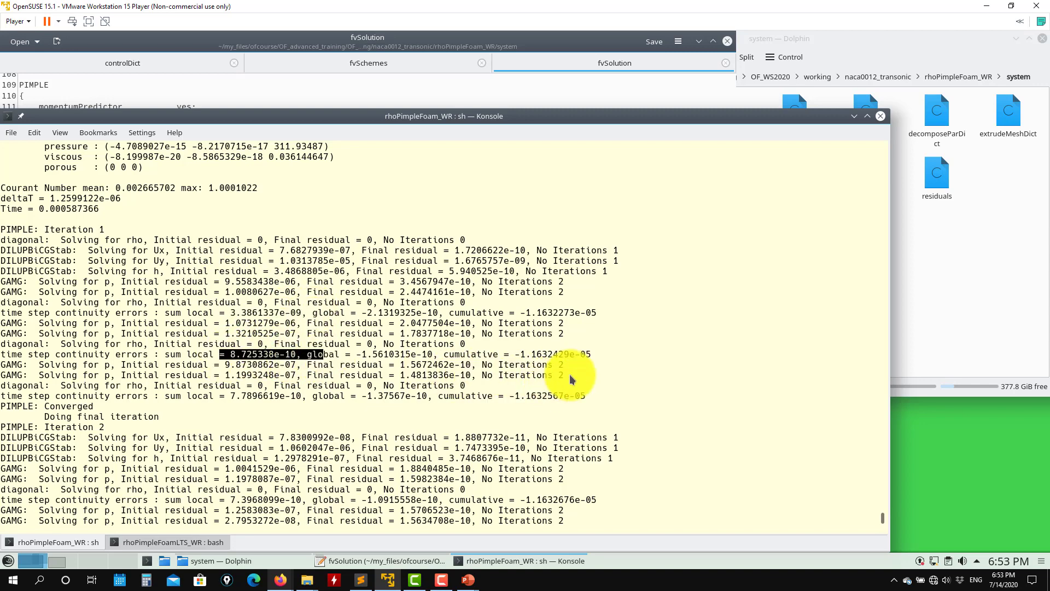
left_click_drag(570, 374, 23, 356)
Set nCorrectors to 2 in the PIMPLE block of fvSolution, save the file, and highlight the nOuterCorrectors line
left_click(334, 87)
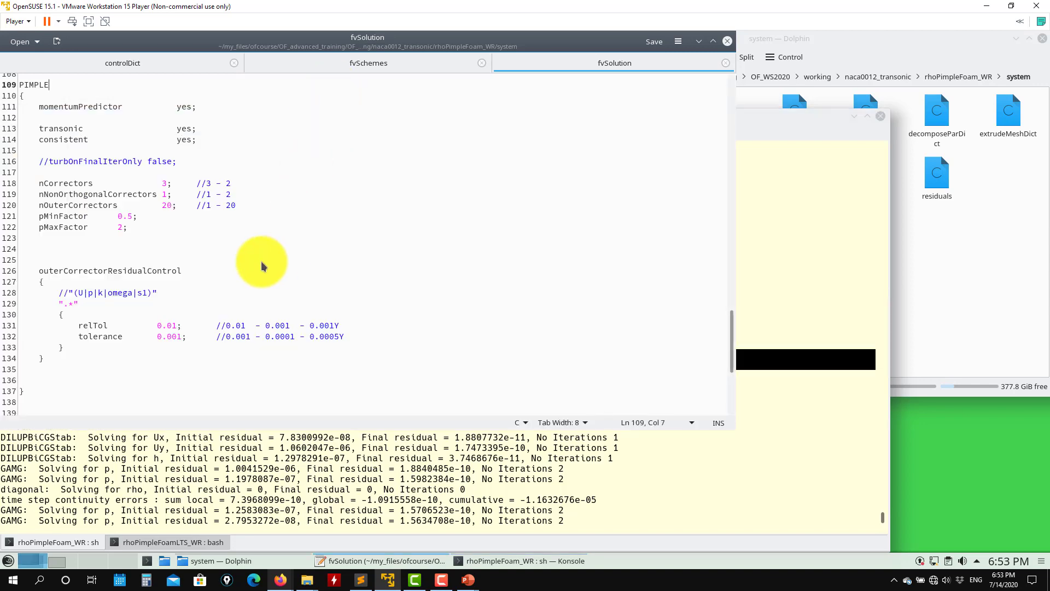
type("2")
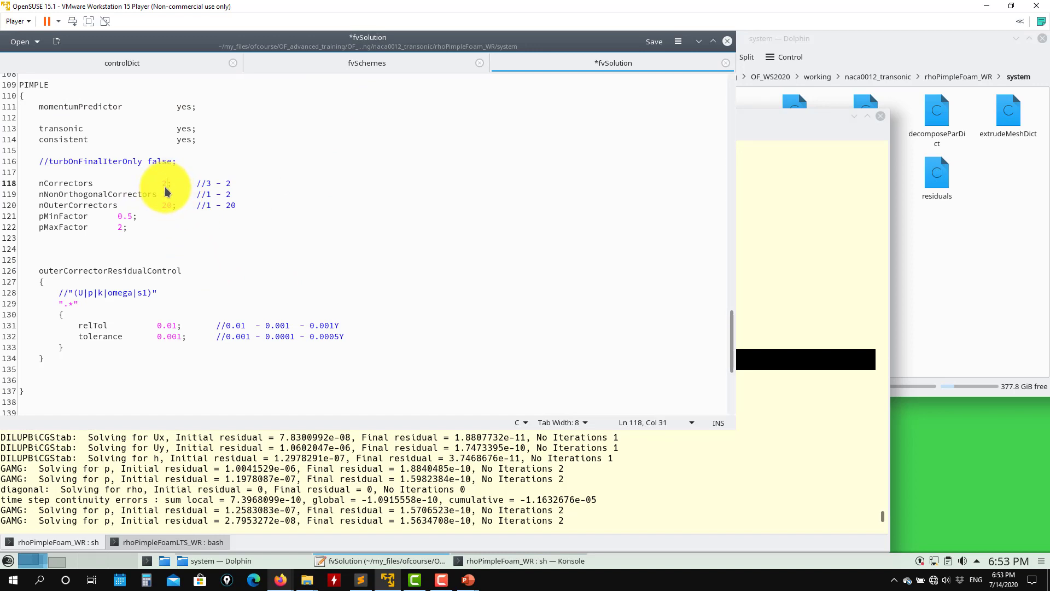
key("ctrl+s")
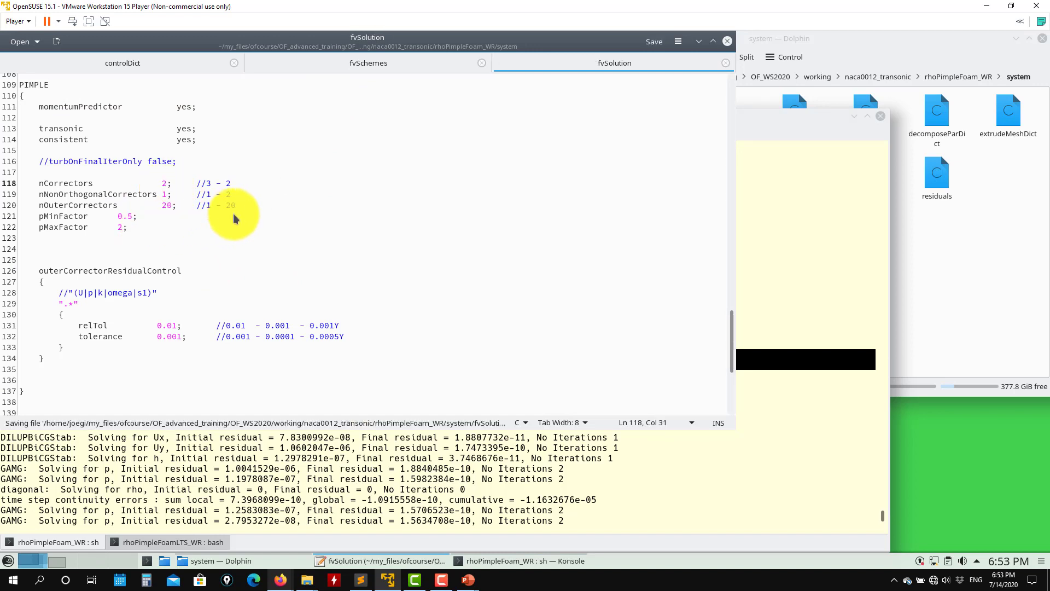
left_click_drag(236, 205, 20, 206)
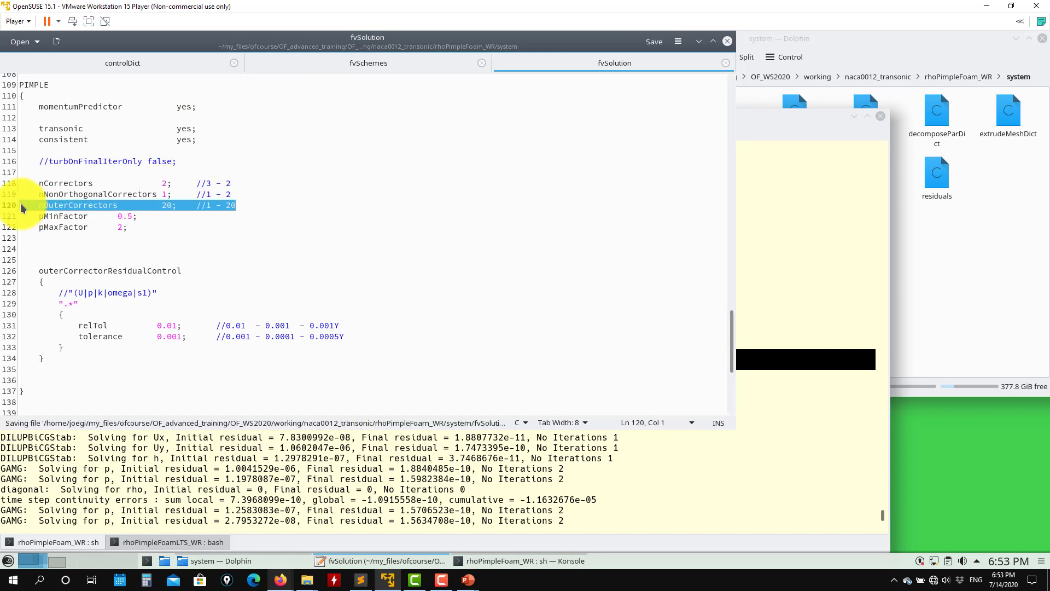
Inspect the pressure solves and continuity errors per PIMPLE iteration in the solver output with two correctors
left_click(186, 493)
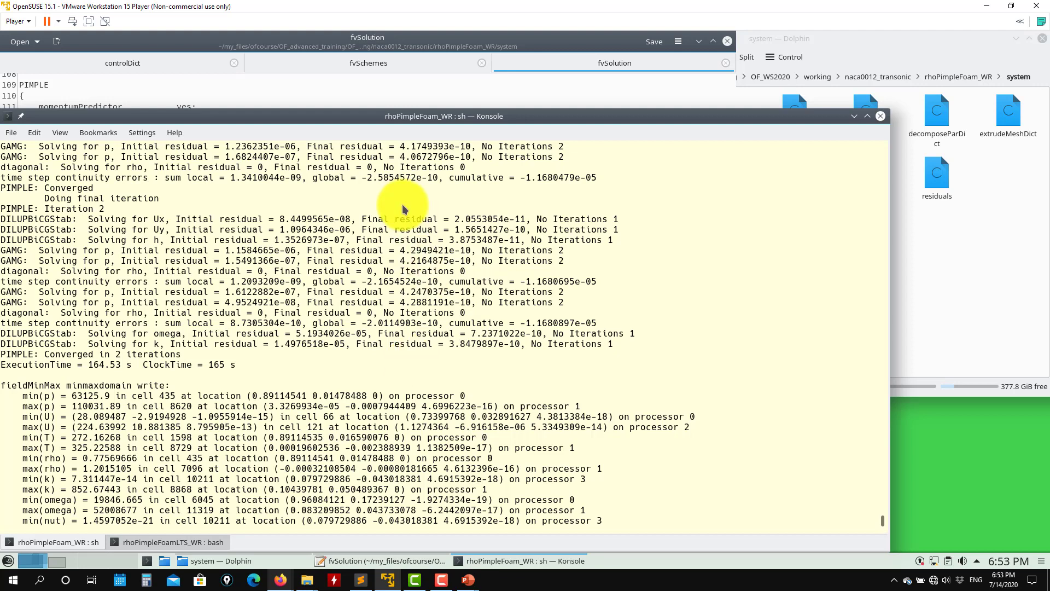
left_click(332, 88)
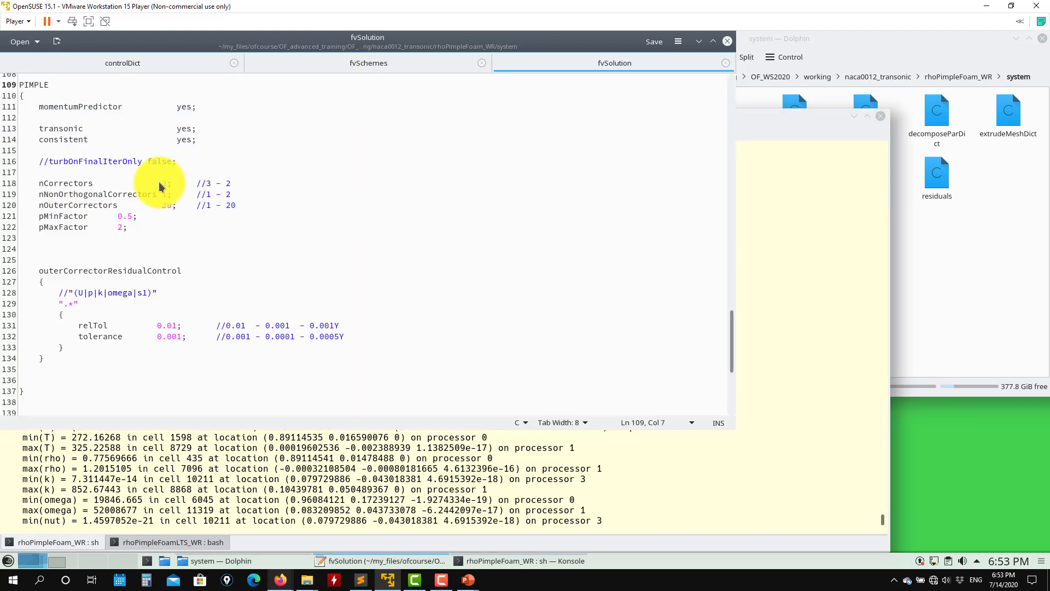
left_click(277, 438)
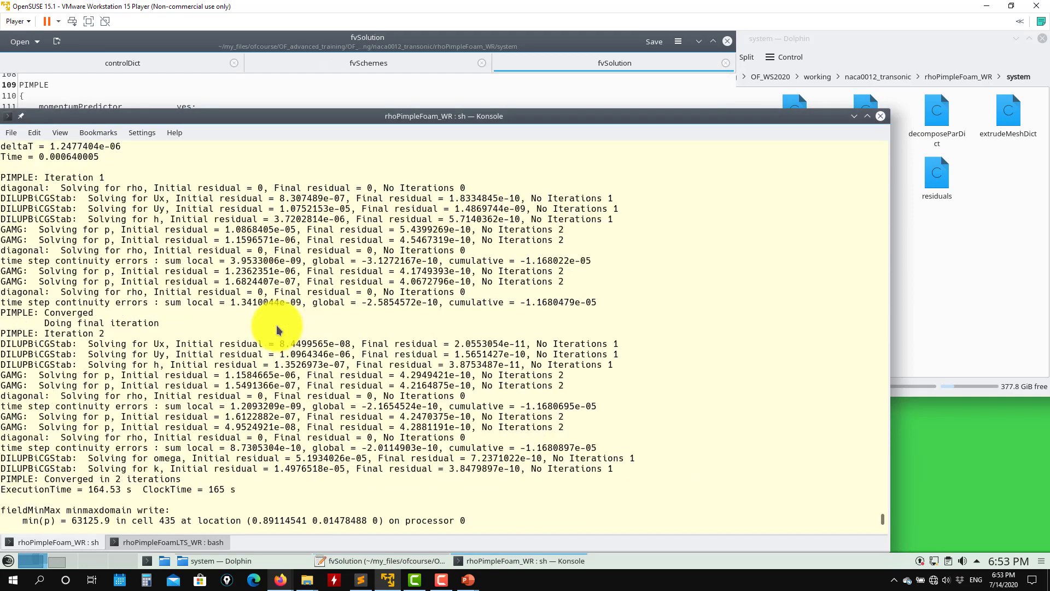
scroll(277, 328, "up", 20)
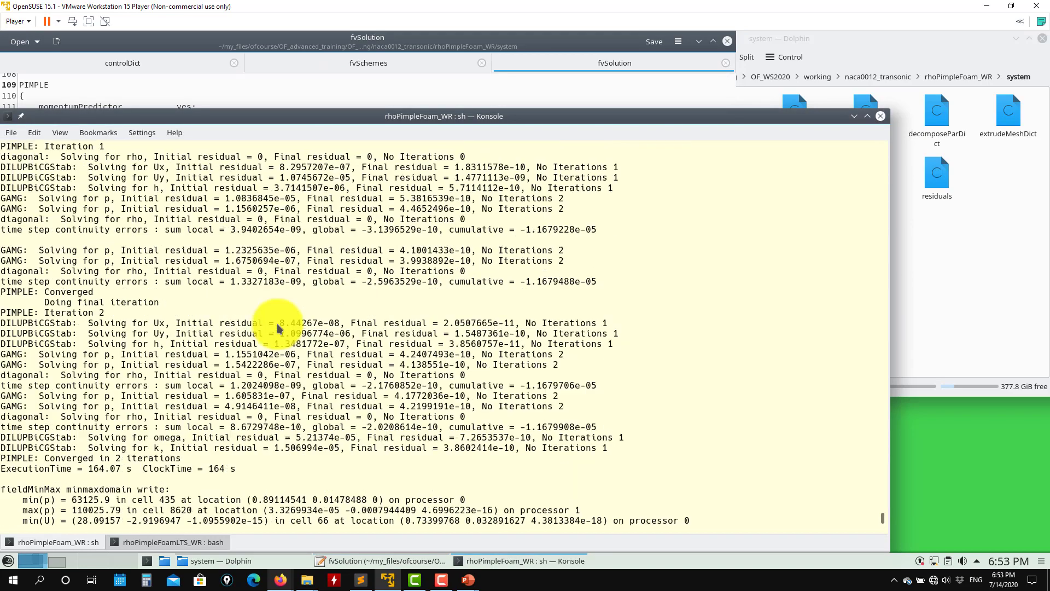
scroll(278, 328, "up", 1)
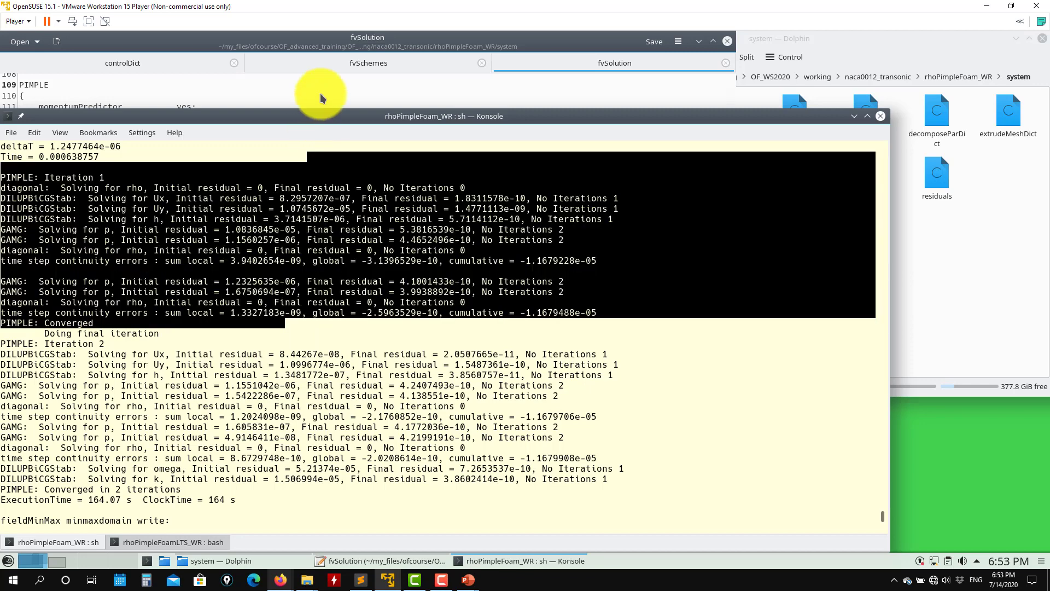
Try an nCorrectors value of 1 in the PIMPLE block of fvSolution
left_click(320, 94)
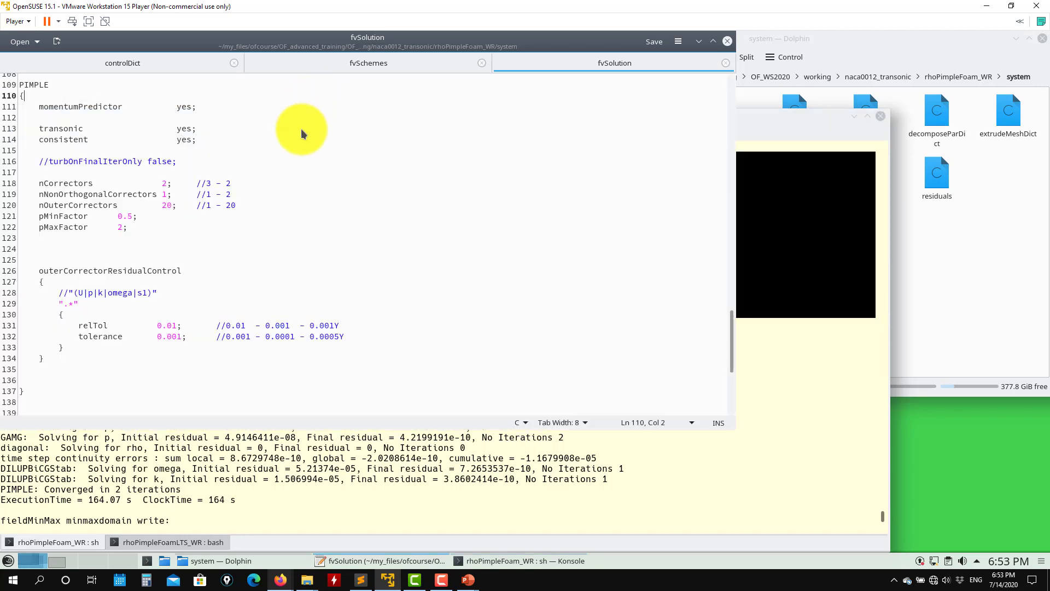
double_click(163, 194)
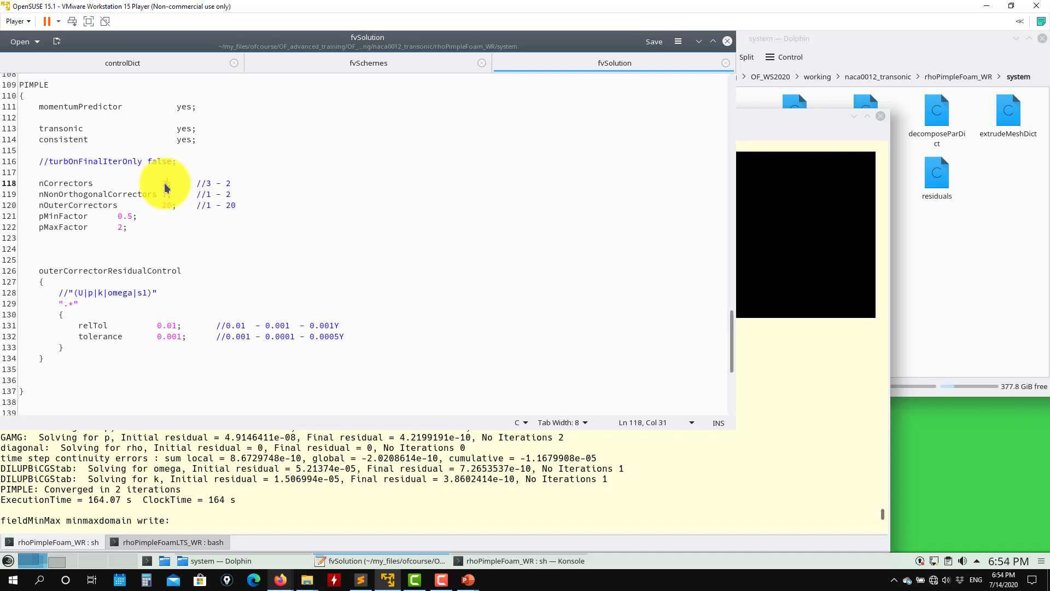
type("1")
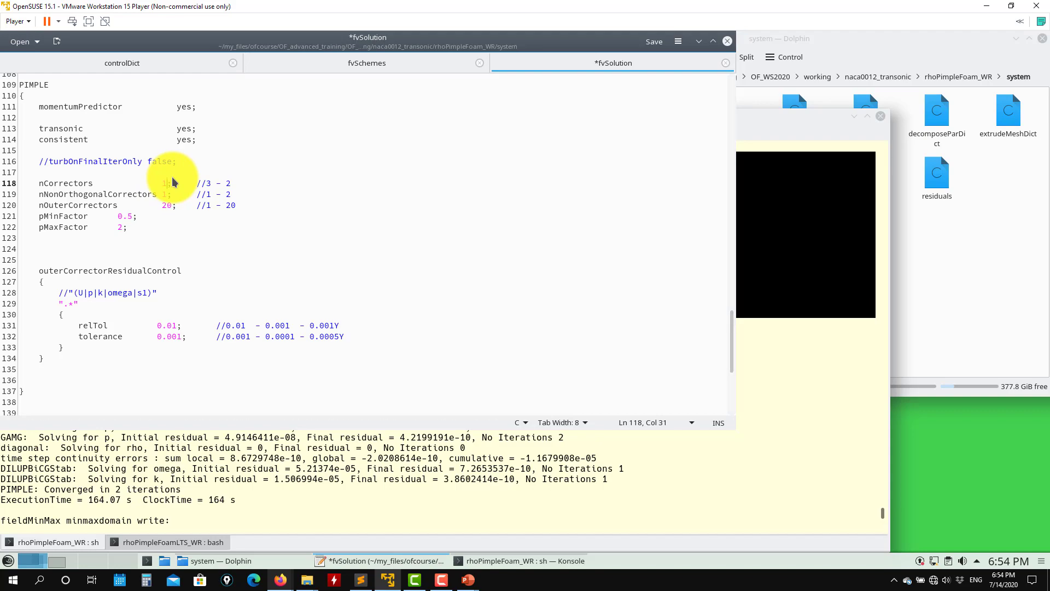
key("ctrl+s")
left_click(787, 255)
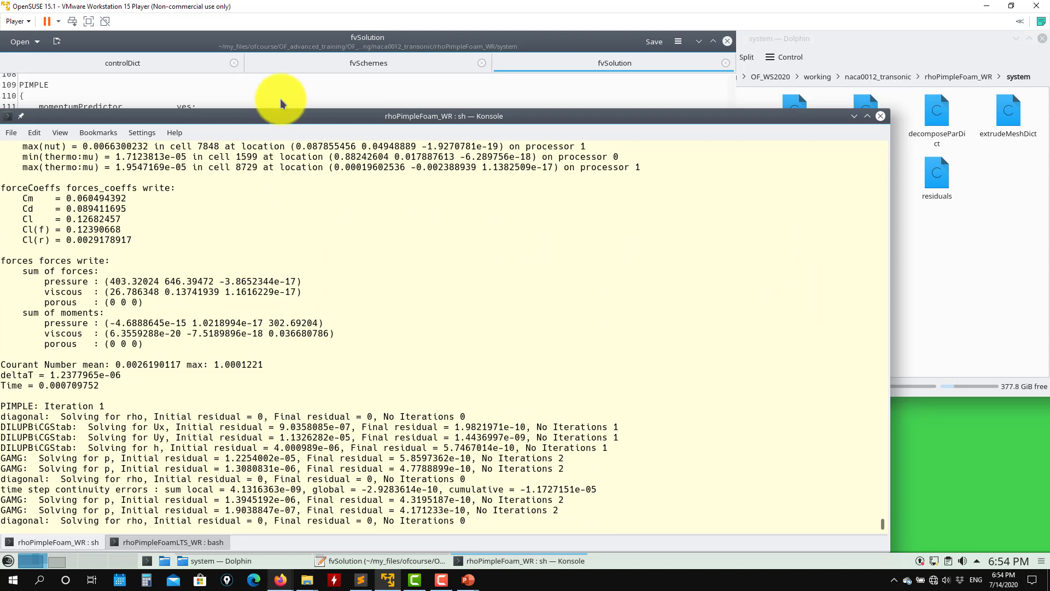
Set maxCo to 8 in controlDict and save the file
left_click(280, 98)
scroll(195, 268, "up", 5)
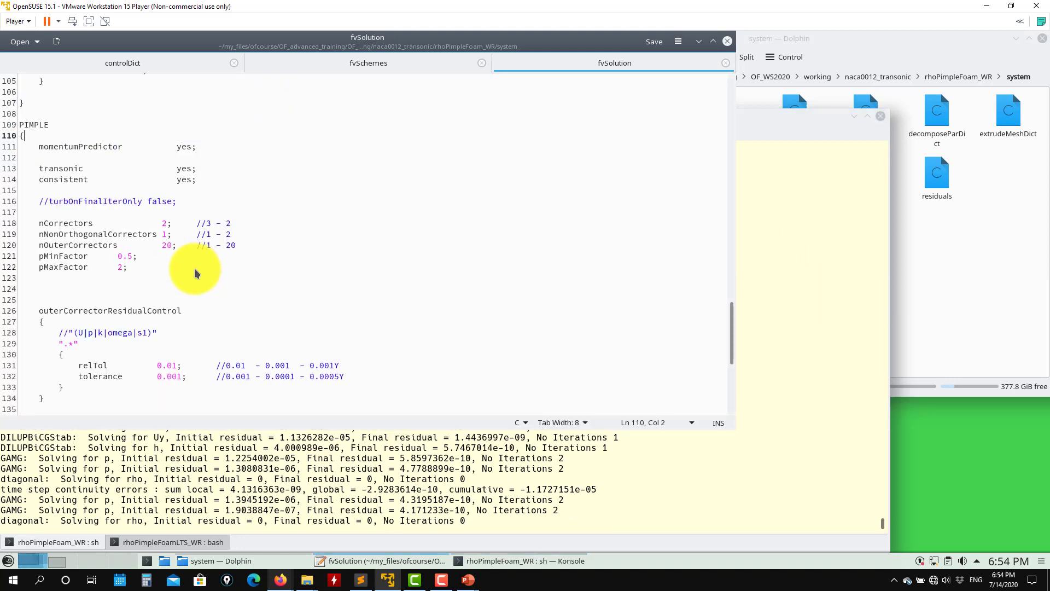
left_click(368, 59)
left_click(137, 63)
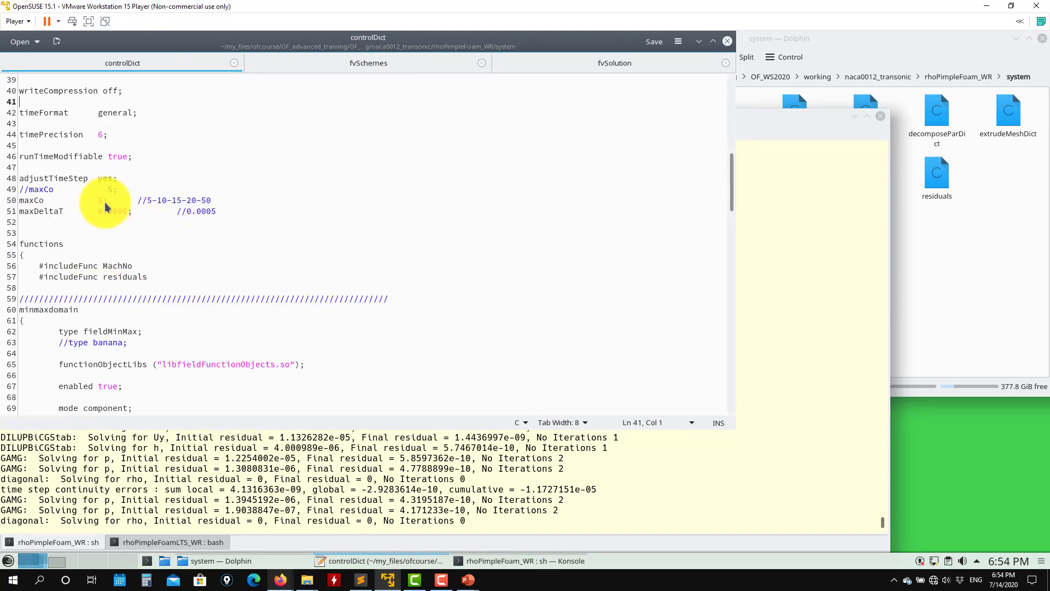
type("20")
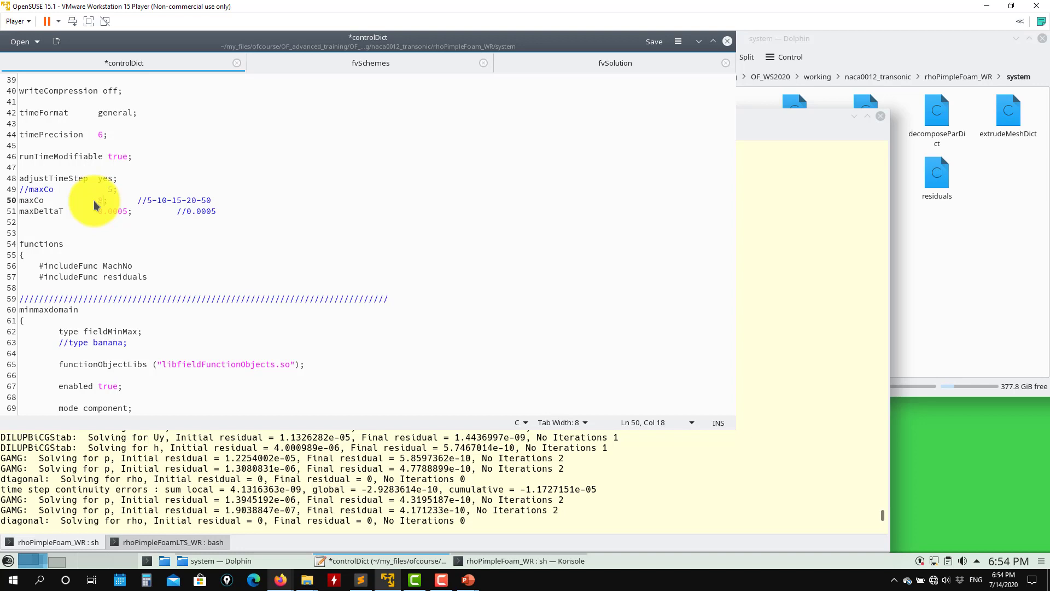
key("ctrl+s")
Examine the maximum Courant number, PIMPLE convergence and min/max field values, especially max omega, in the solver output
left_click(306, 463)
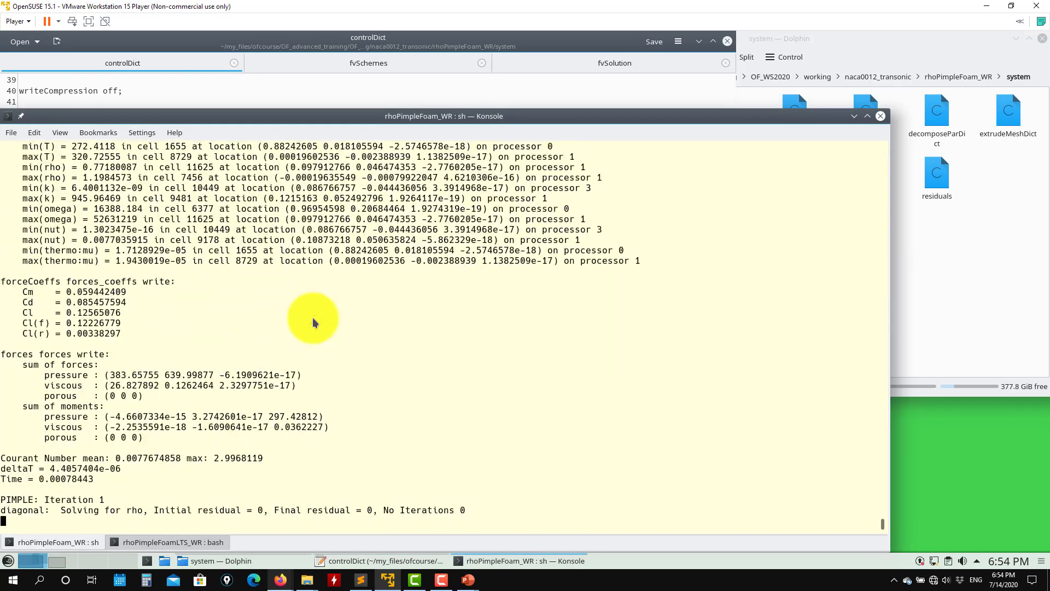
scroll(313, 323, "up", 7)
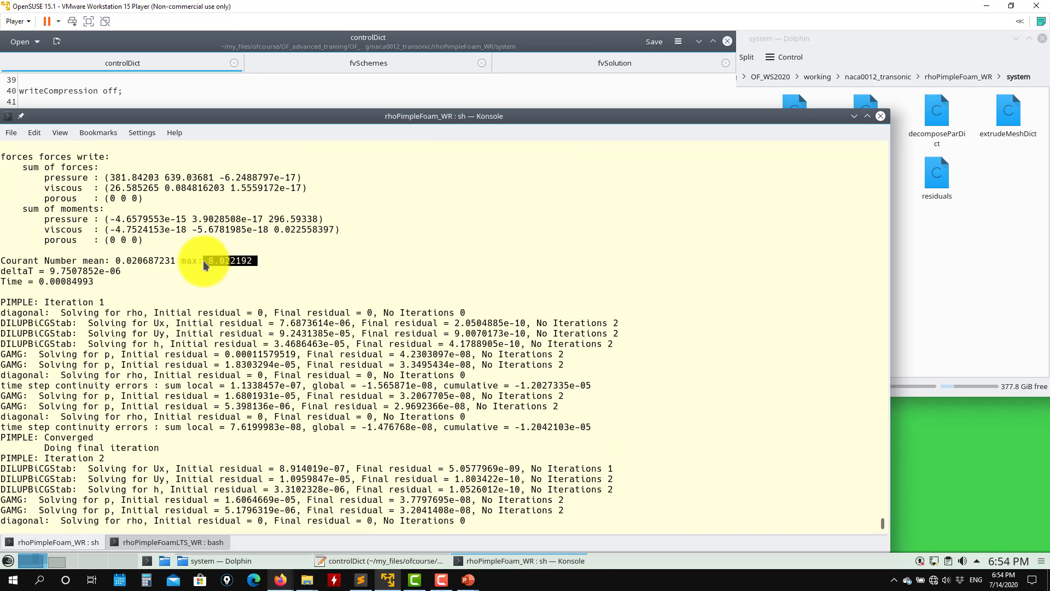
scroll(187, 281, "up", 6)
scroll(181, 303, "down", 5)
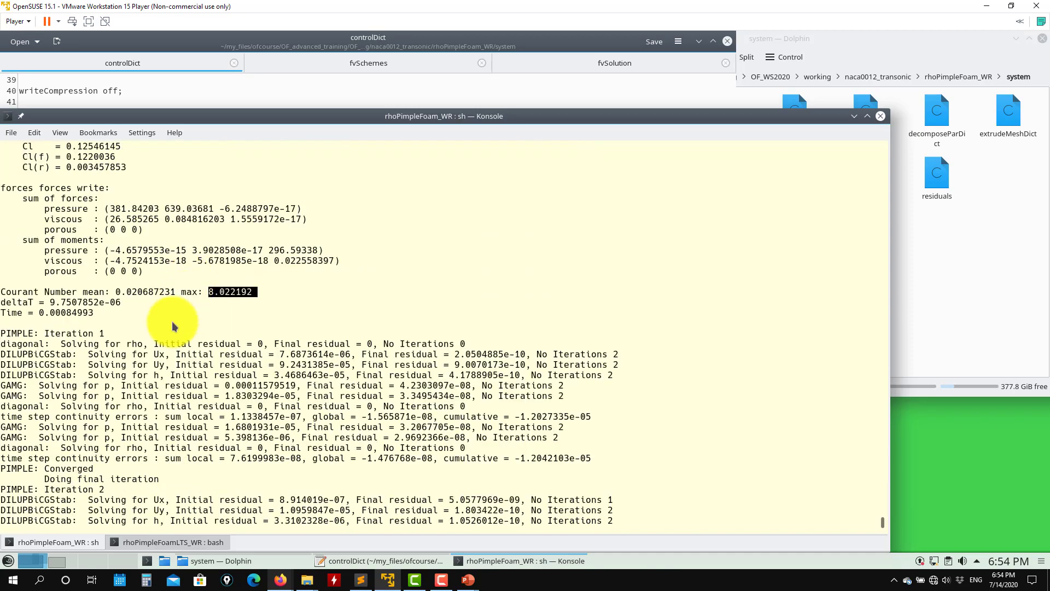
scroll(156, 317, "down", 4)
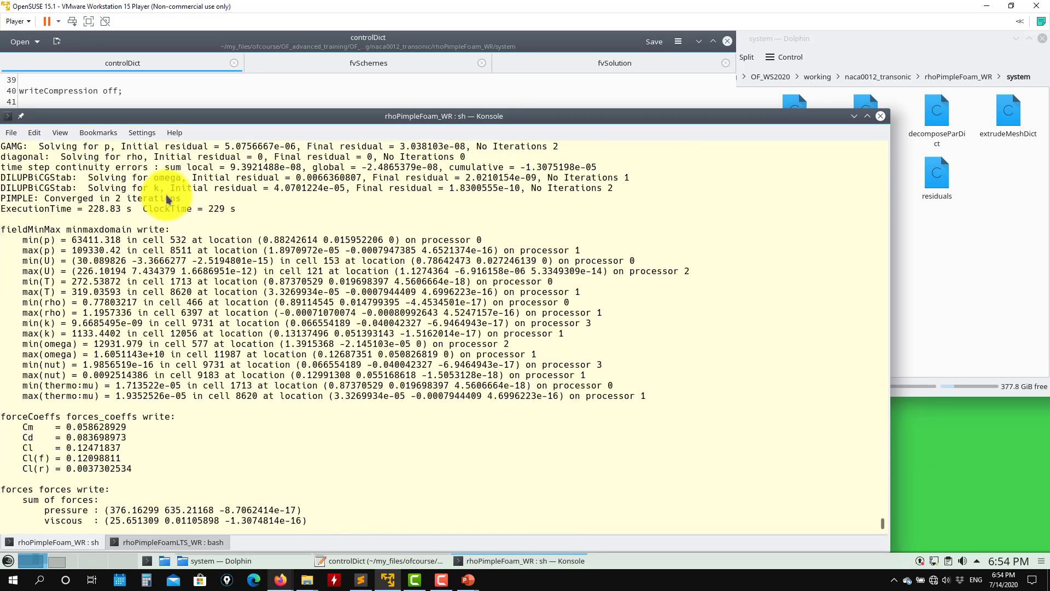
scroll(181, 247, "up", 4)
scroll(208, 251, "up", 6)
scroll(216, 251, "down", 12)
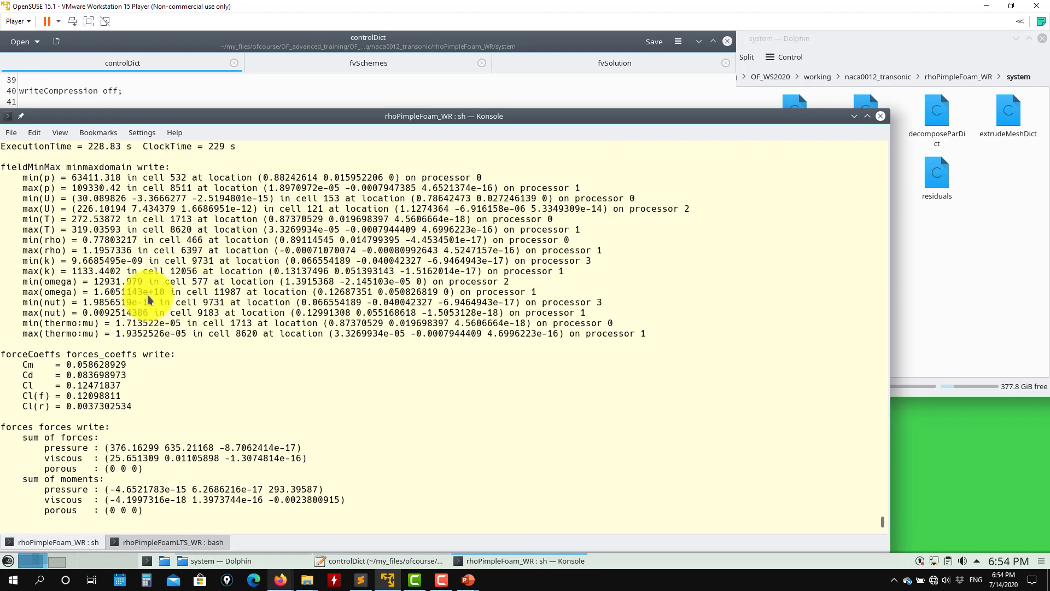
double_click(118, 293)
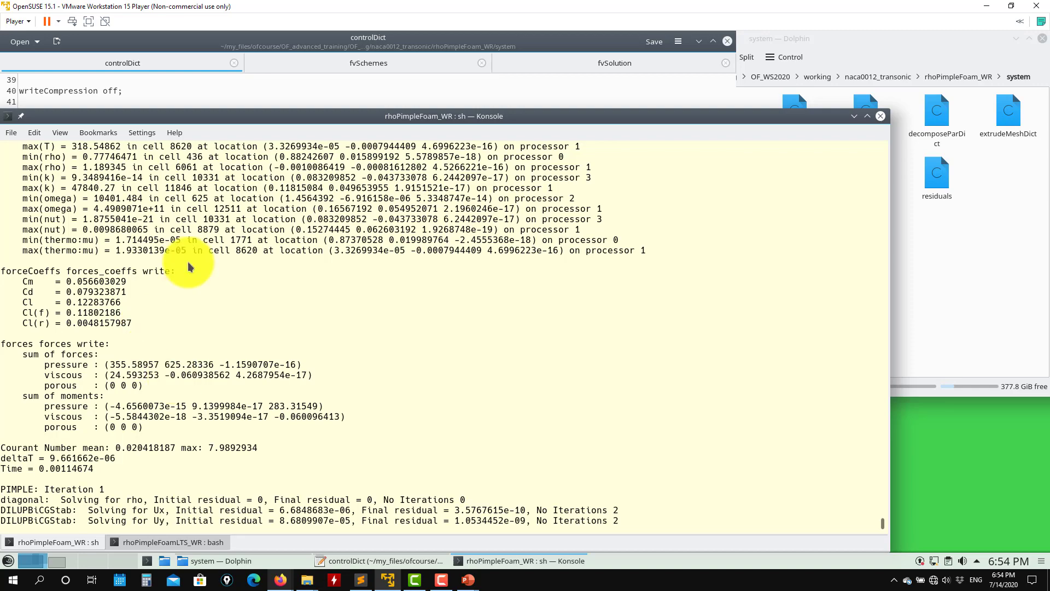
Raise maxCo to 10 in controlDict and save the file
left_click(194, 90)
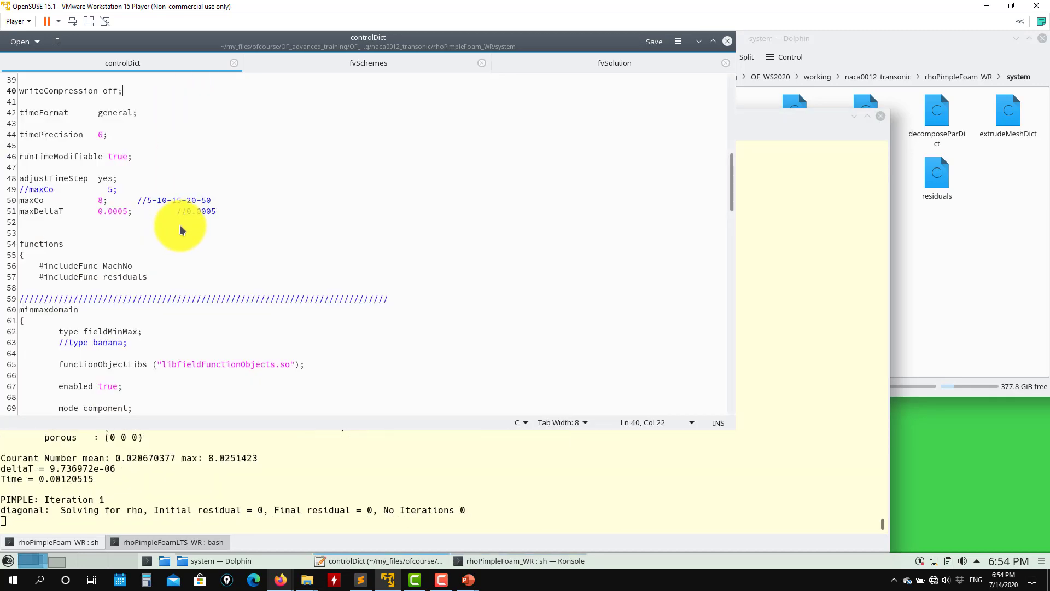
double_click(101, 201)
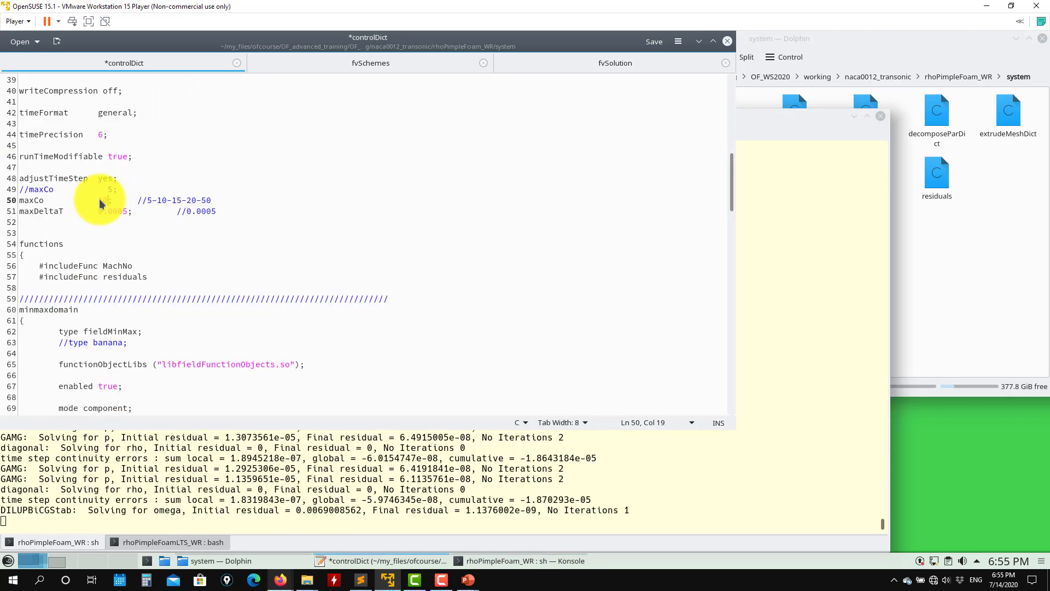
type("10")
key("ctrl+s")
Check the max(omega) value in the fieldMinMax output after the maxCo increase to 10
left_click(268, 478)
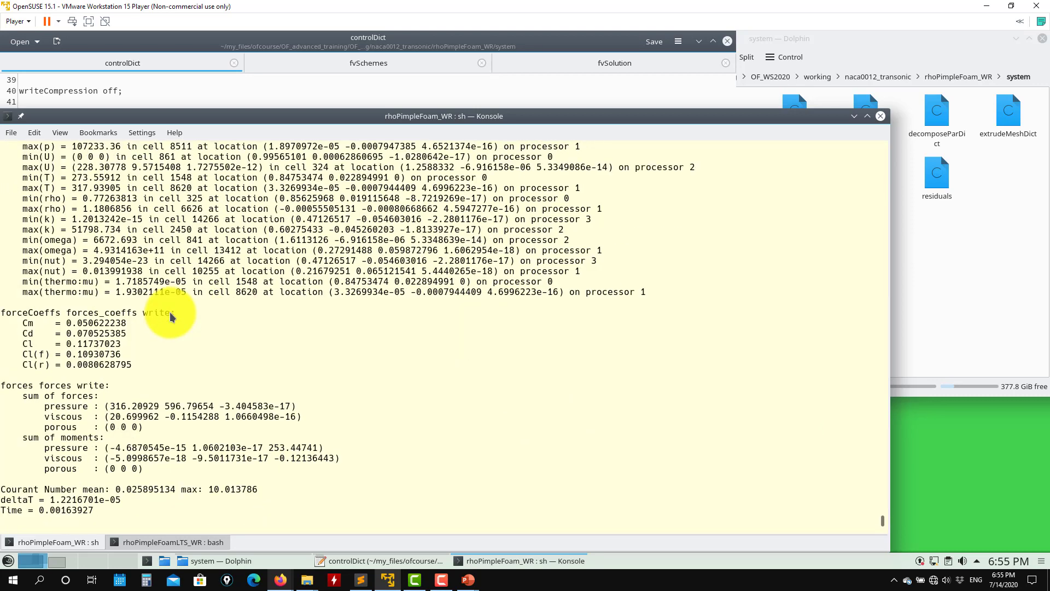
double_click(127, 251)
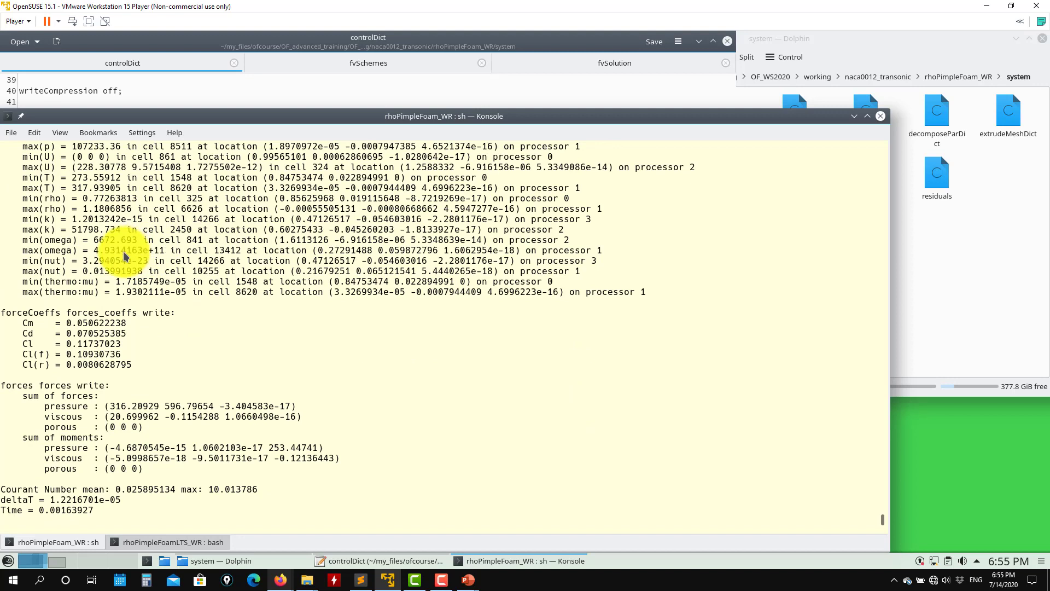
triple_click(127, 251)
double_click(127, 251)
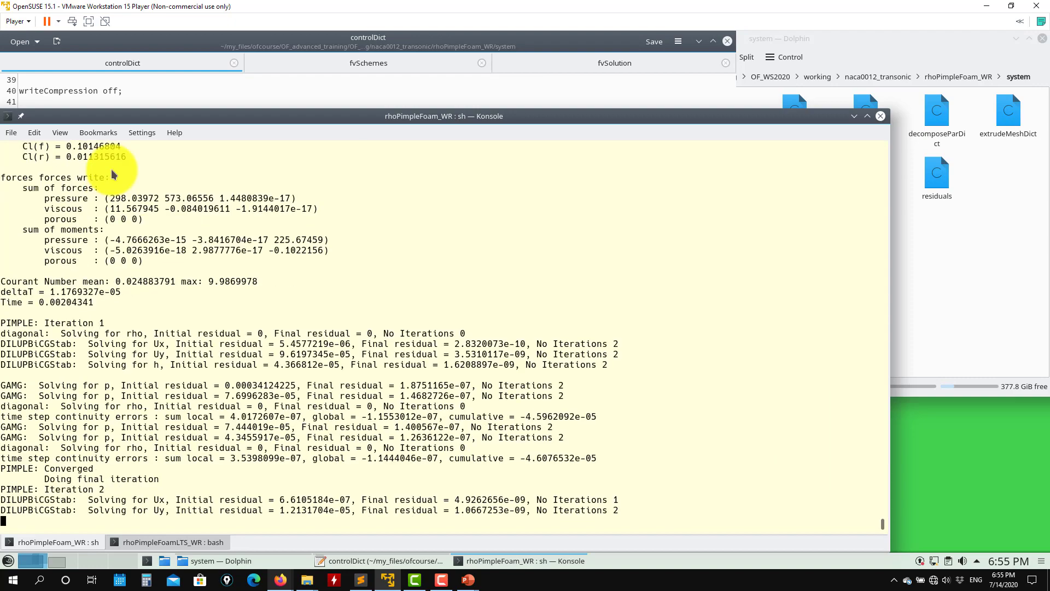
Raise maxCo to 12 in controlDict, save the file and return to the running solver output
left_click(139, 89)
double_click(104, 199)
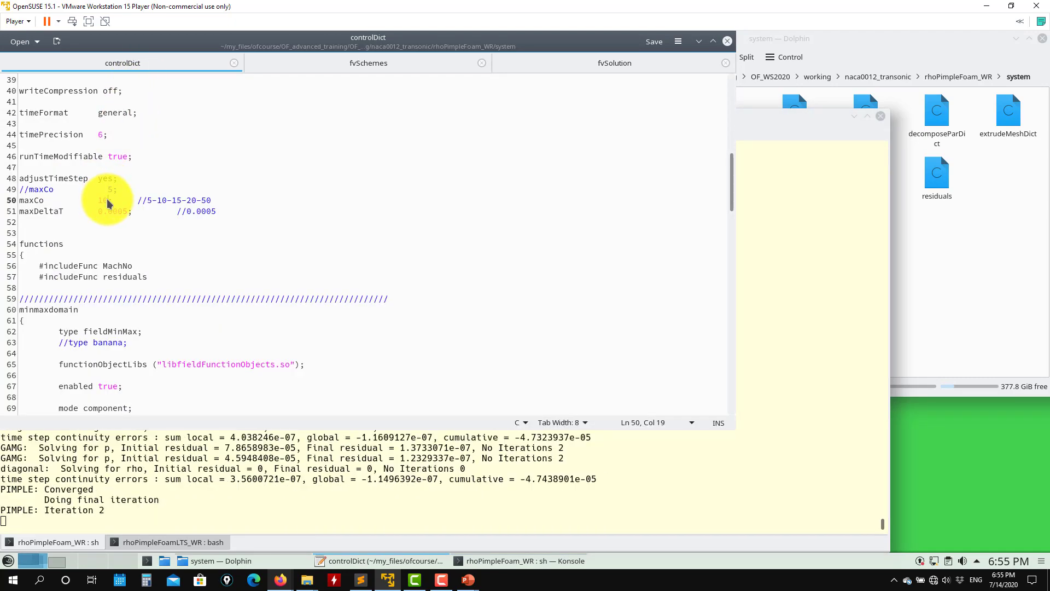
type("12")
key("ctrl+s")
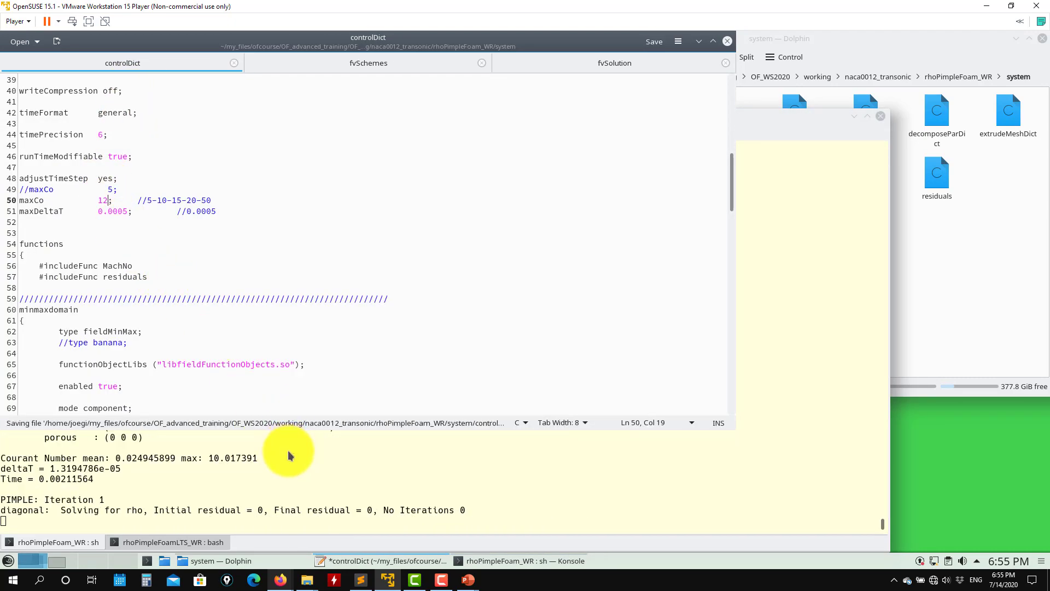
left_click(288, 451)
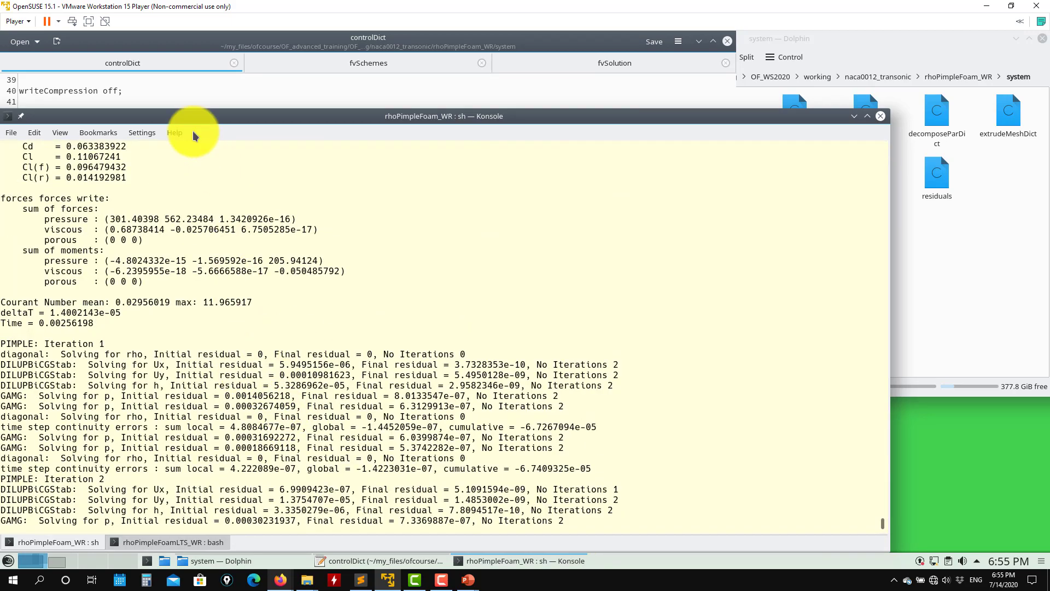
Raise maxCo to 15 in controlDict, save the file and bring the solver output back up
left_click(191, 91)
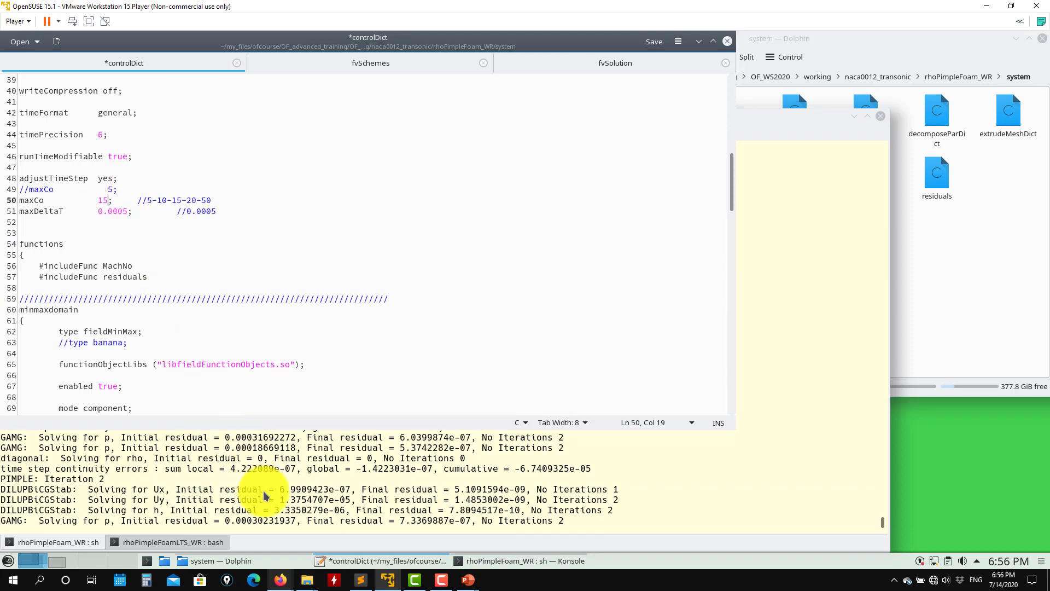
key("ctrl+s")
left_click(232, 503)
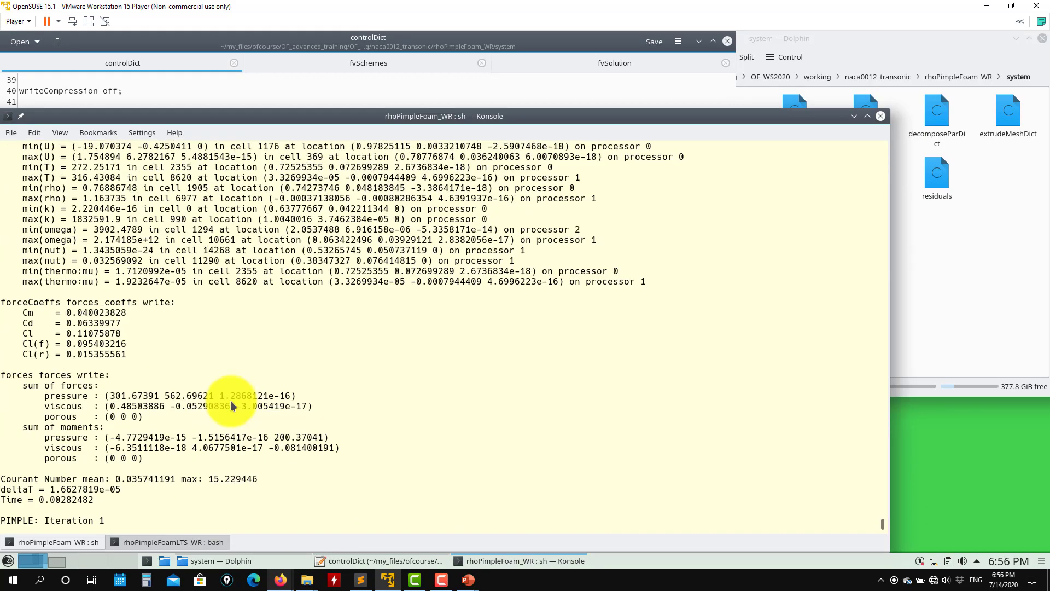
Inspect the continuity errors, PIMPLE convergence, and bounding of k in the solver output at the higher Courant number
scroll(231, 404, "up", 6)
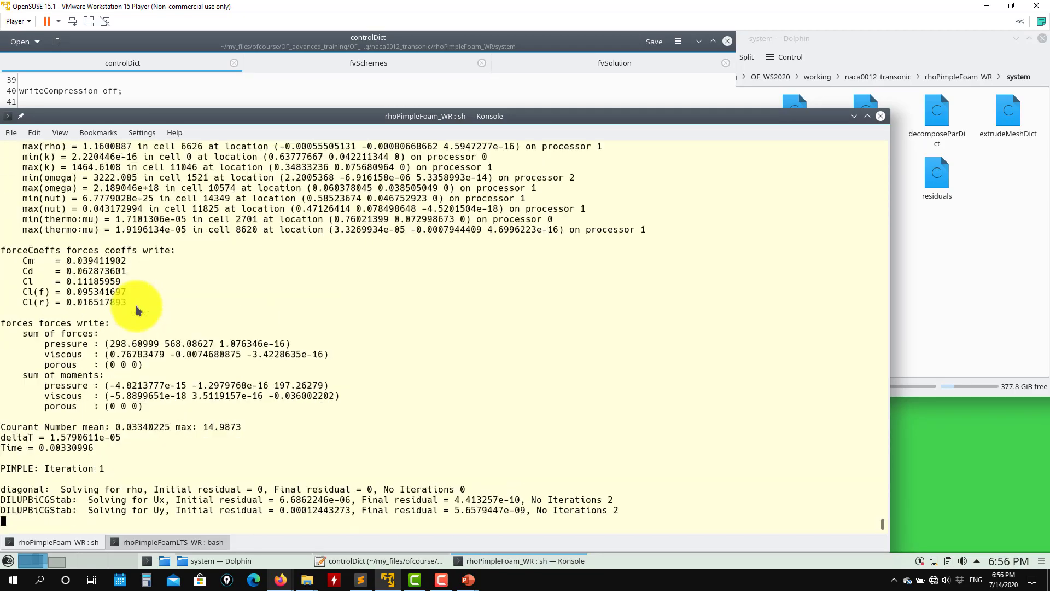
scroll(145, 311, "up", 2)
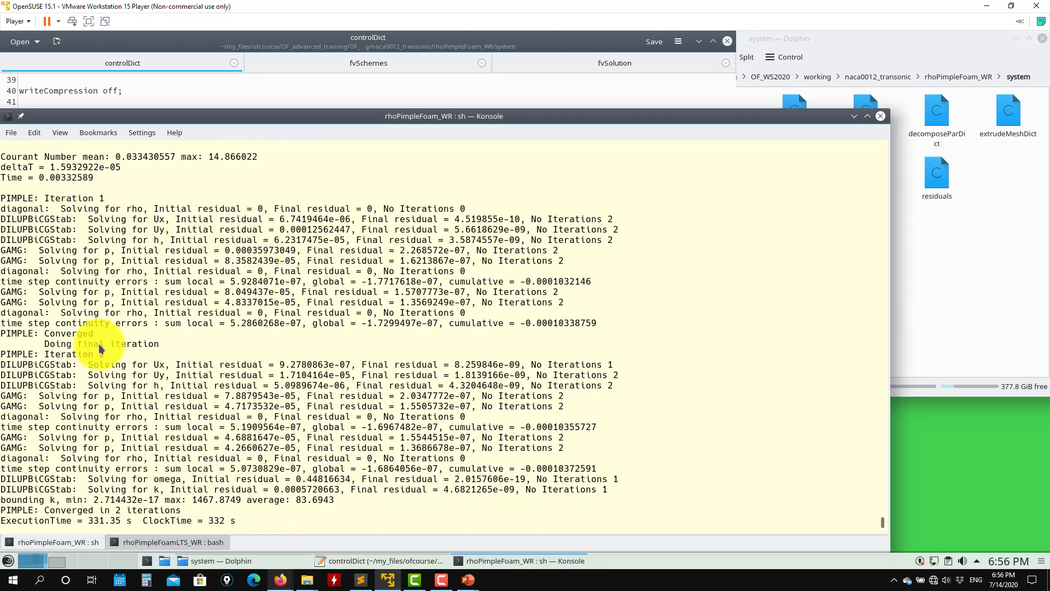
triple_click(146, 468)
left_click(318, 469)
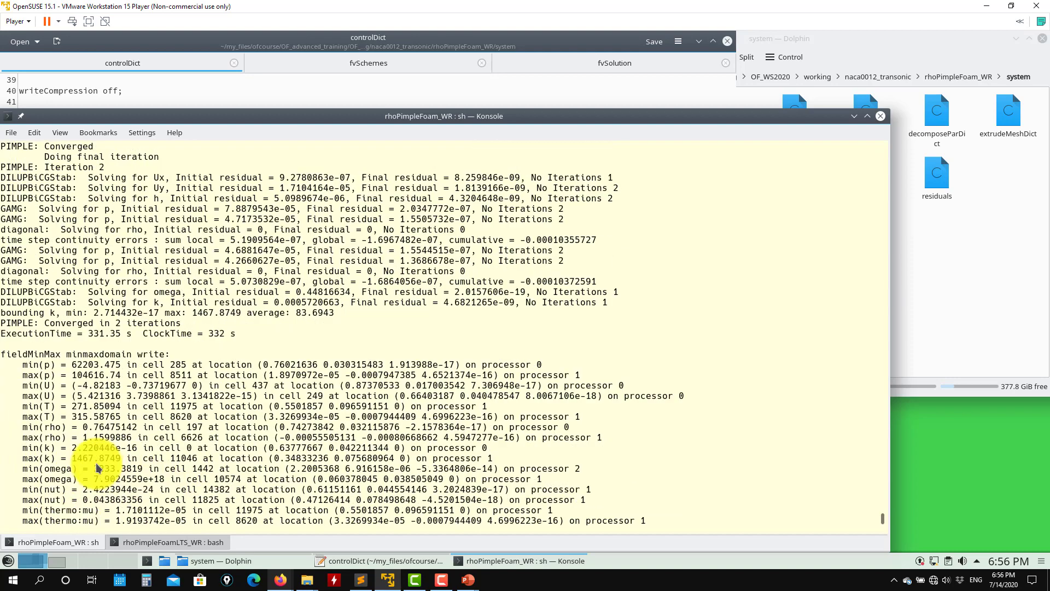
Inspect the fieldMinMax turbulence and viscosity values and the forceCoeffs results in the running solver output
triple_click(144, 477)
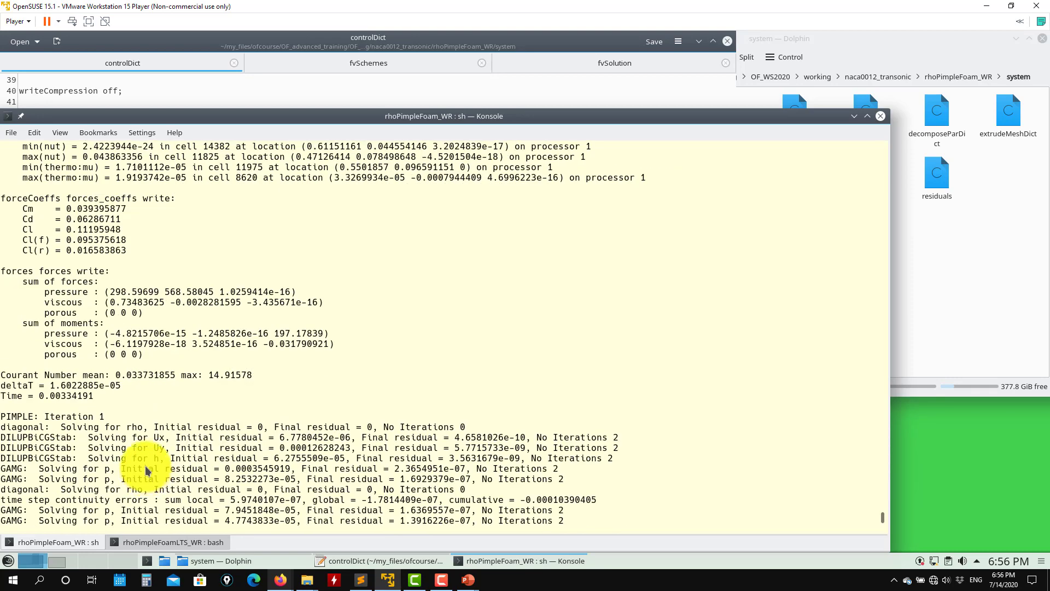
left_click_drag(191, 191, 2, 165)
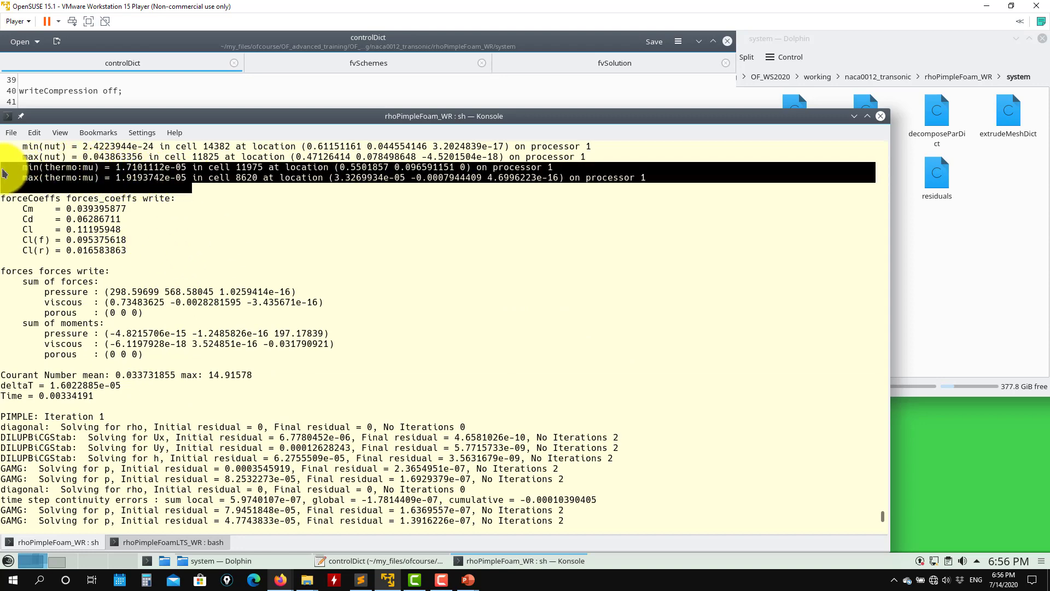
left_click(165, 182)
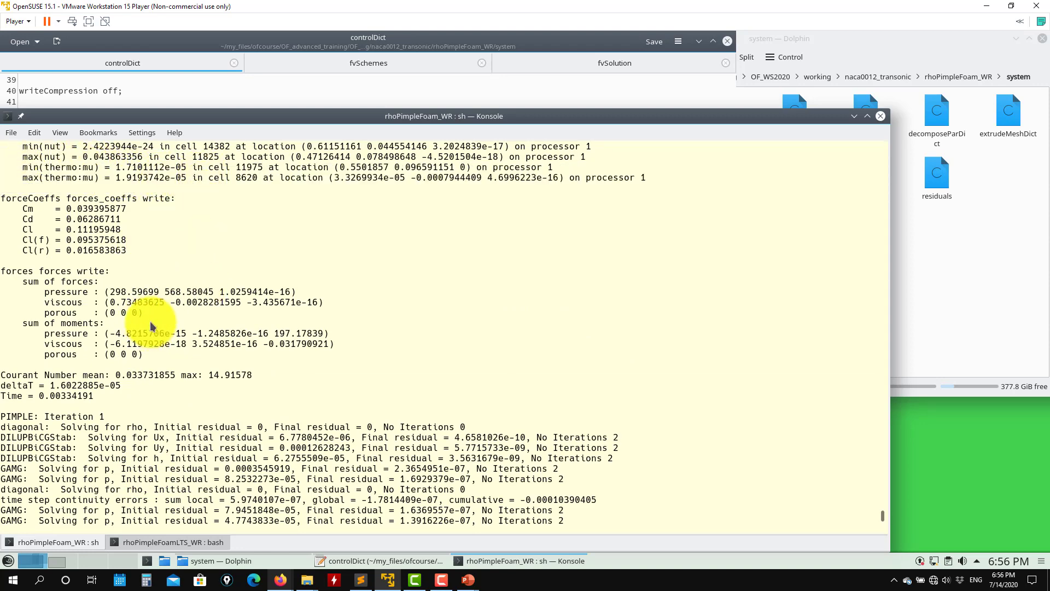
left_click_drag(132, 230, 16, 216)
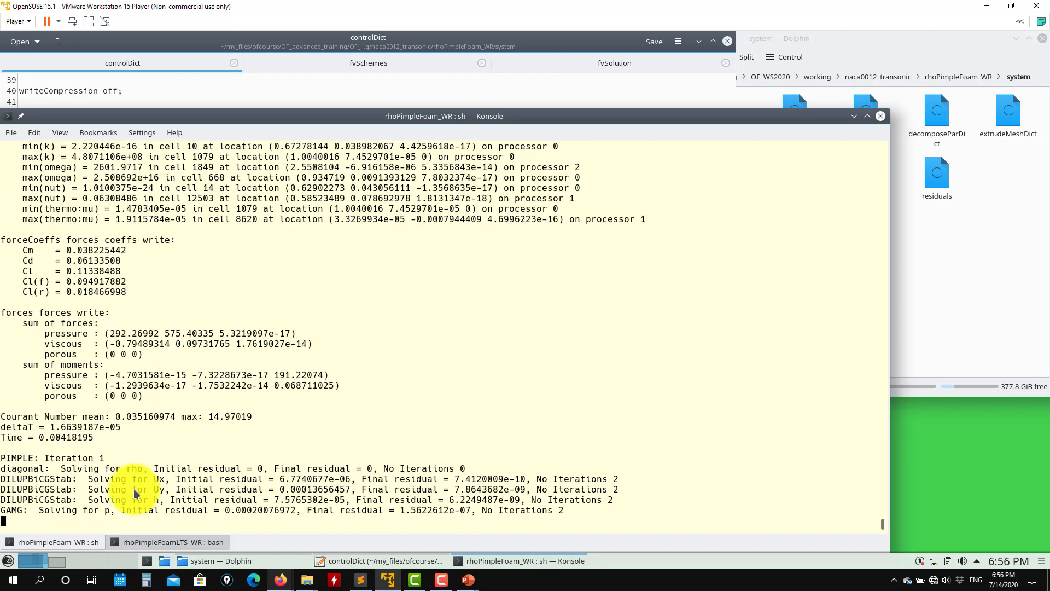
Raise the maxCo value further in controlDict and return to the running solver output
left_click(249, 94)
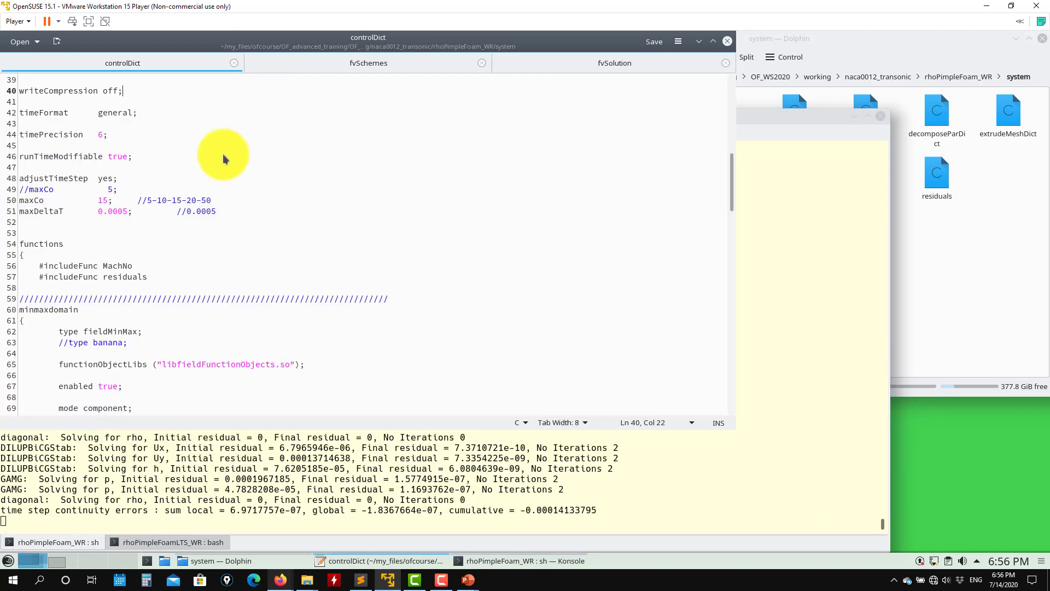
left_click(103, 202)
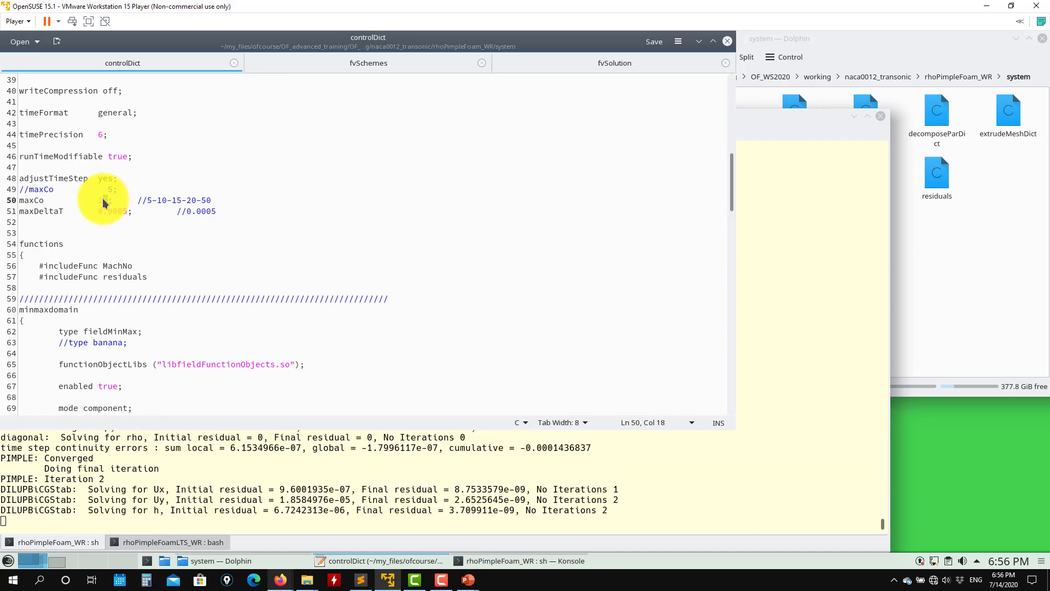
left_click_drag(308, 447, 307, 478)
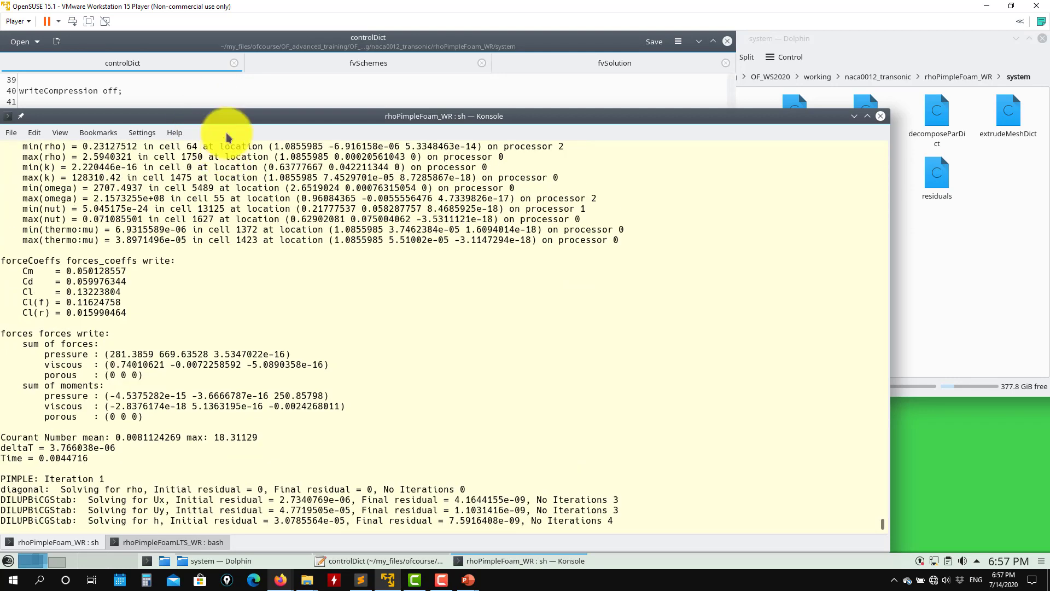
Raise maxCo to 20 in controlDict, save the file and bring the solver output back up
left_click(225, 87)
left_click(108, 203)
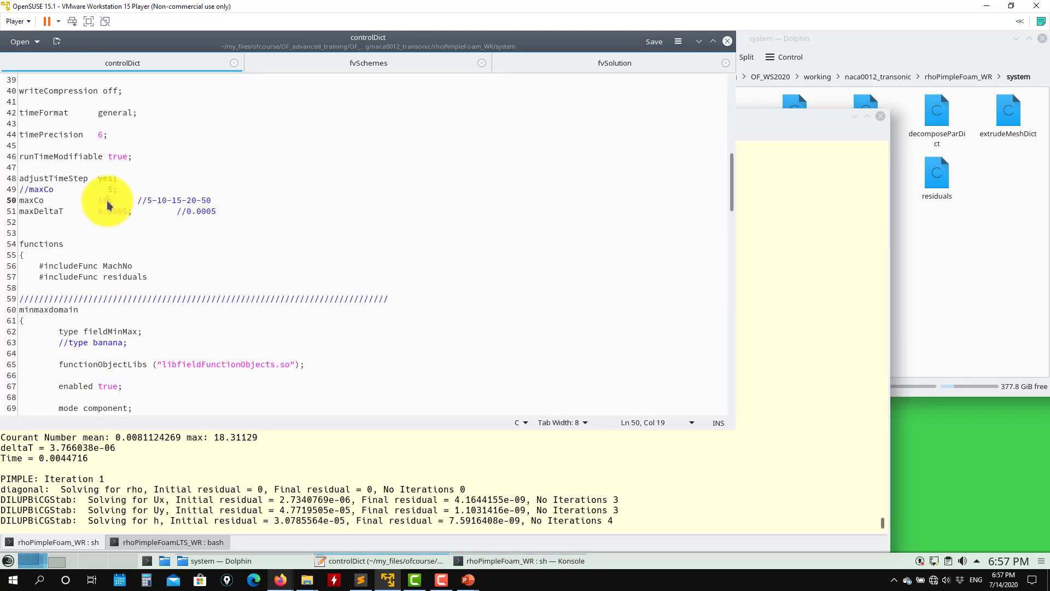
left_click_drag(107, 202, 101, 202)
type("20")
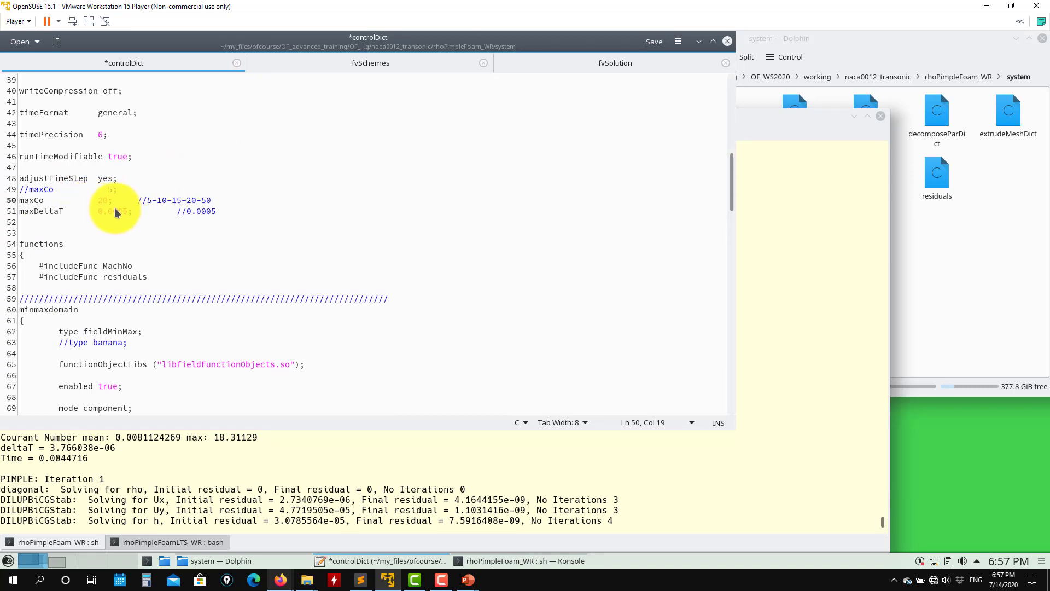
left_click(223, 449)
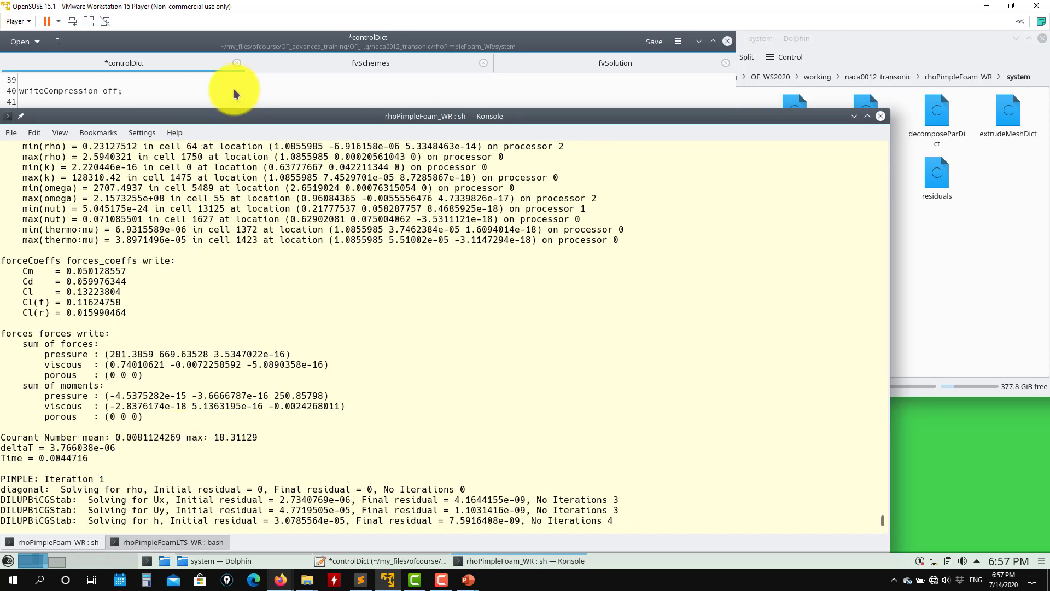
key("alt+Tab")
key("ctrl+s")
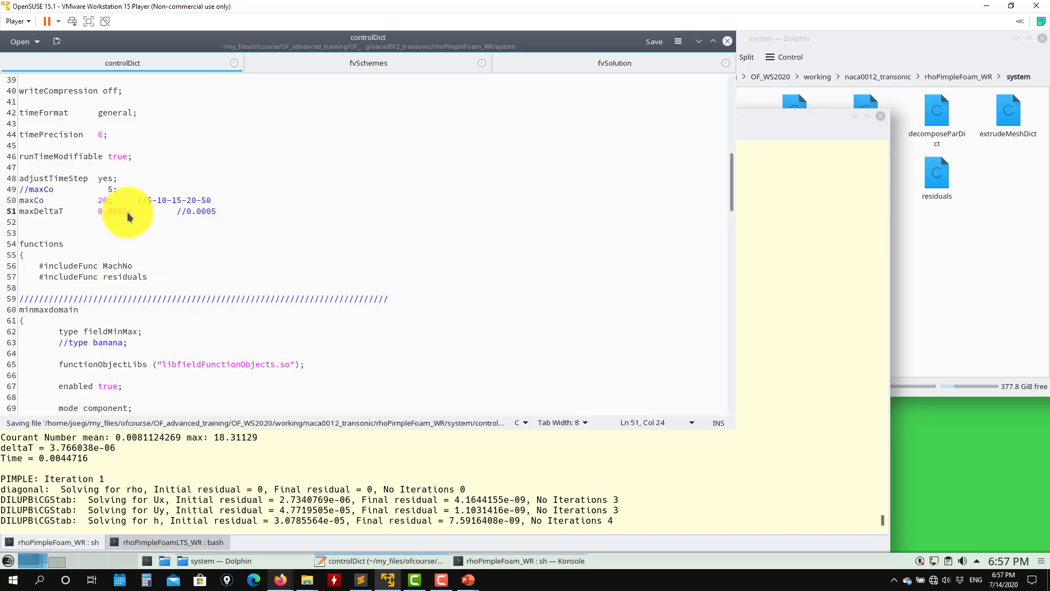
left_click_drag(131, 213, 94, 212)
left_click(270, 464)
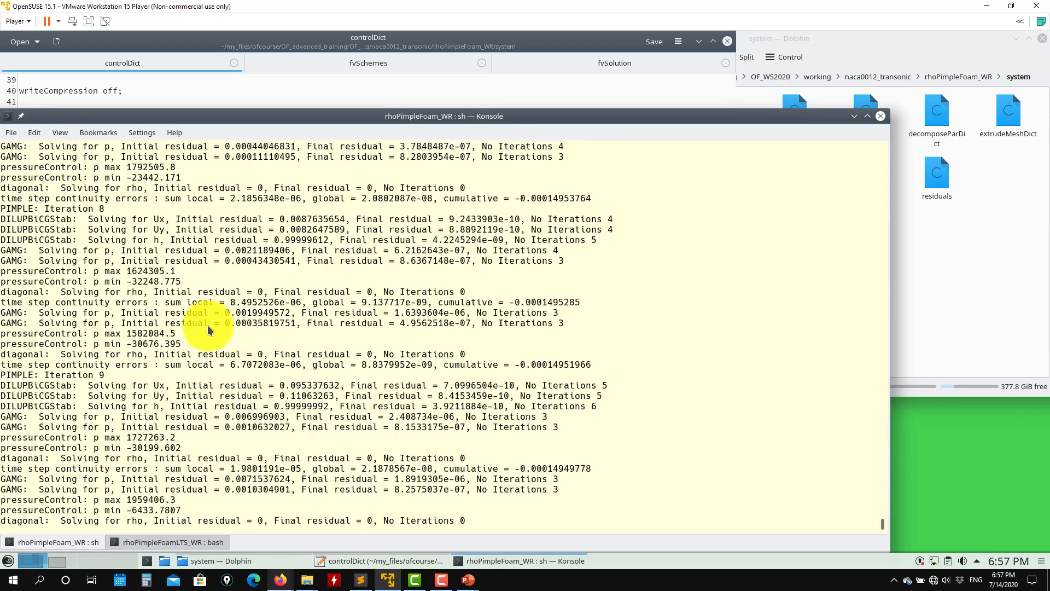
Trace the floating point exception back through the PIMPLE iterations, checking pressure limits, residuals, continuity errors and the Courant number
scroll(153, 287, "up", 3)
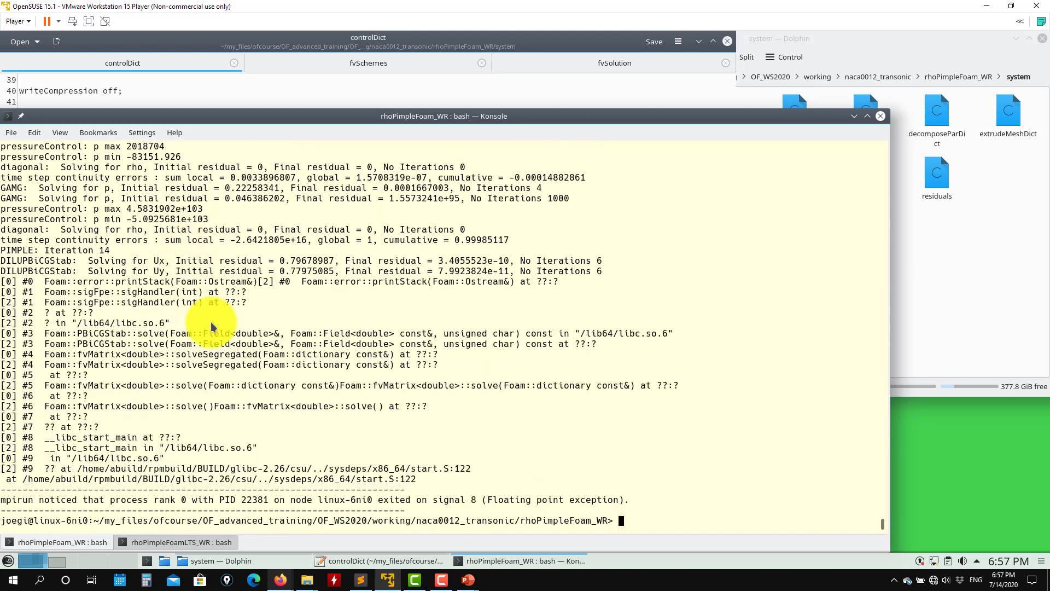
scroll(141, 304, "up", 3)
scroll(154, 274, "up", 4)
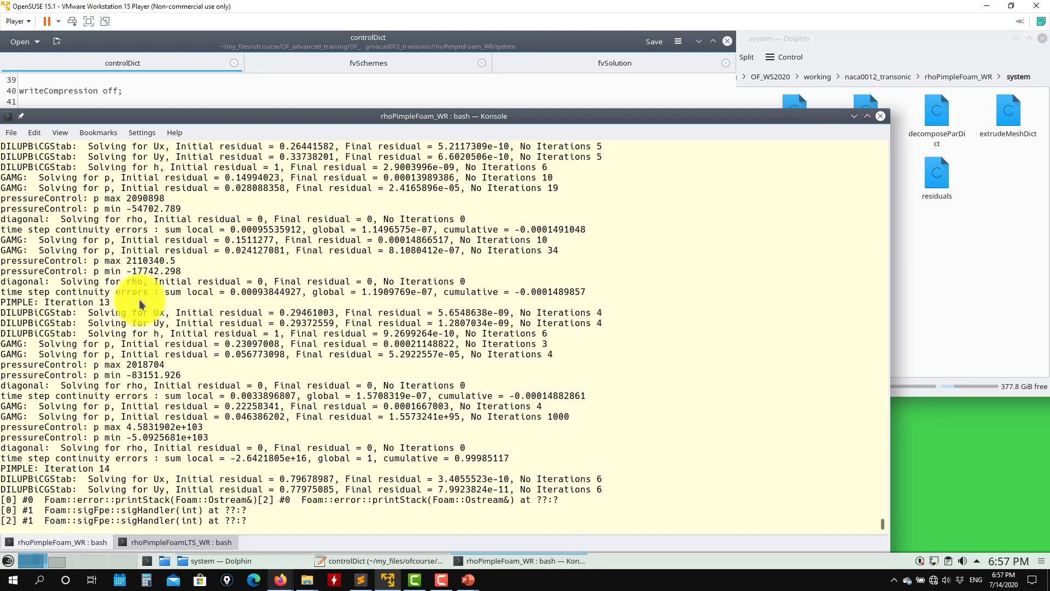
scroll(122, 311, "up", 4)
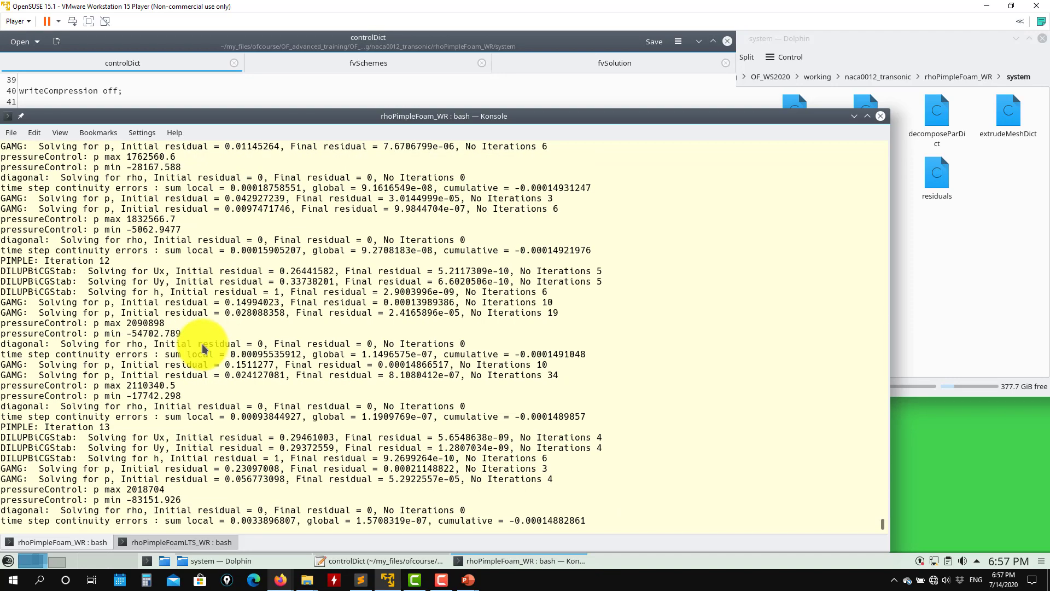
scroll(201, 348, "down", 4)
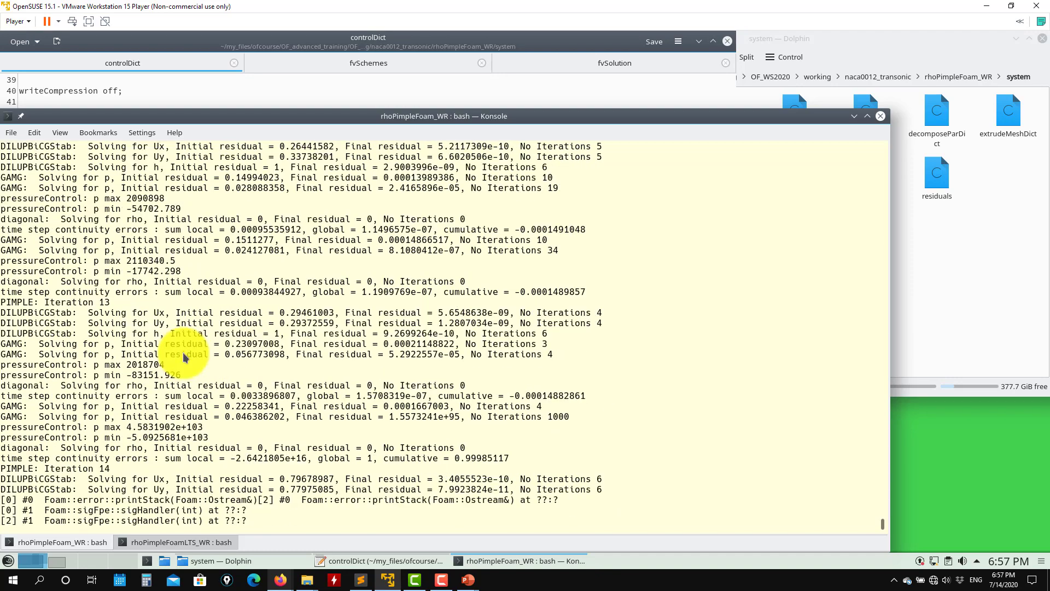
scroll(164, 377, "down", 7)
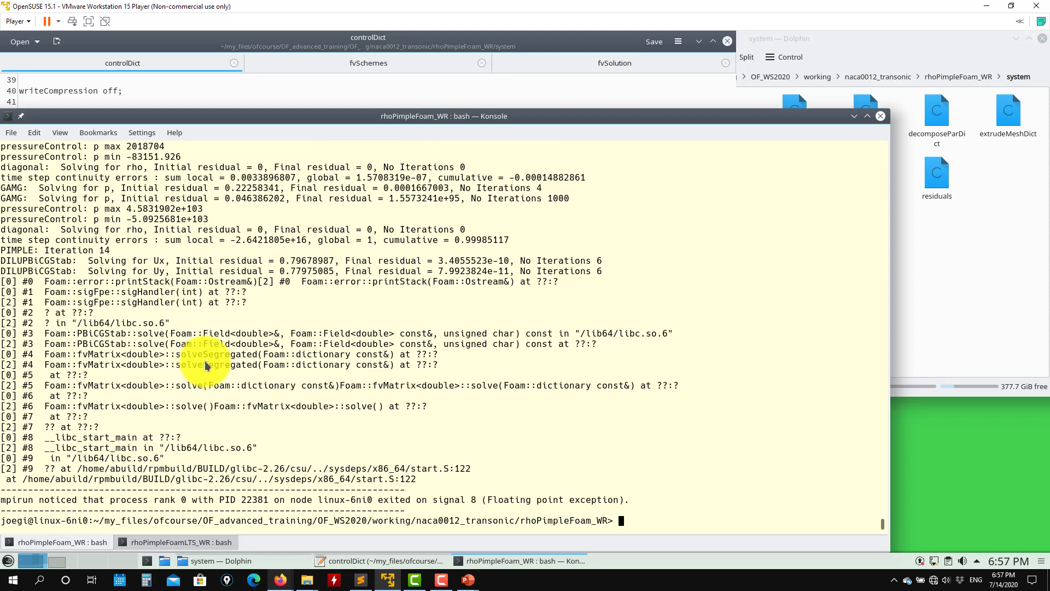
scroll(232, 355, "up", 4)
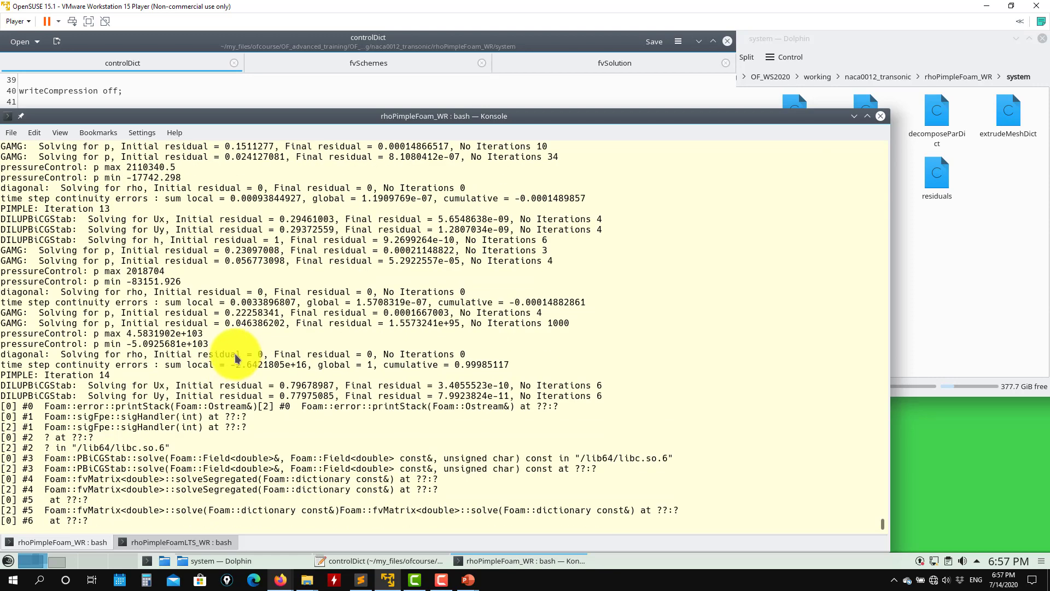
scroll(219, 358, "up", 15)
scroll(189, 372, "up", 20)
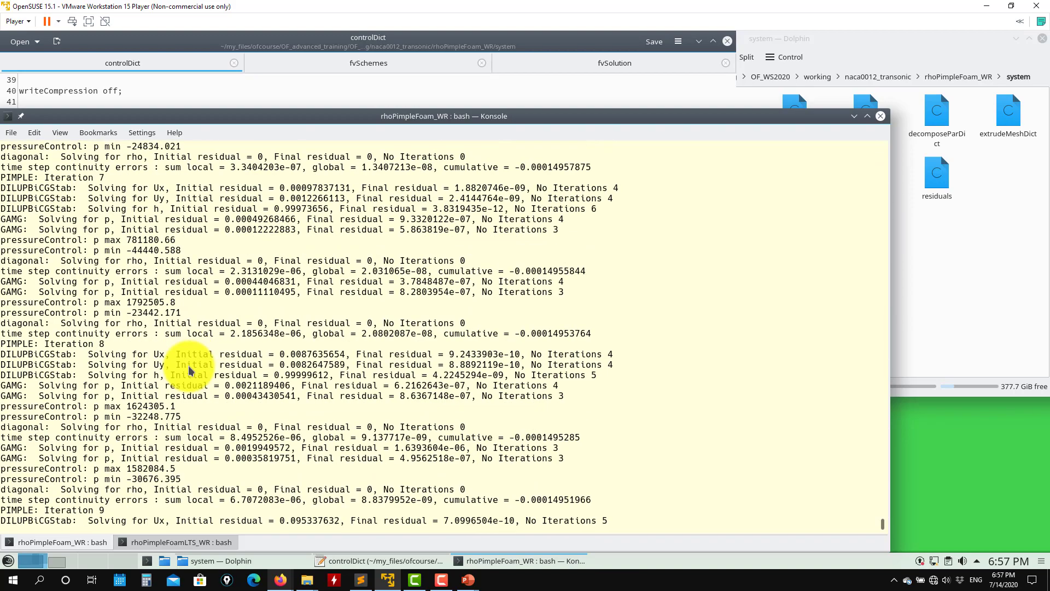
scroll(183, 372, "up", 20)
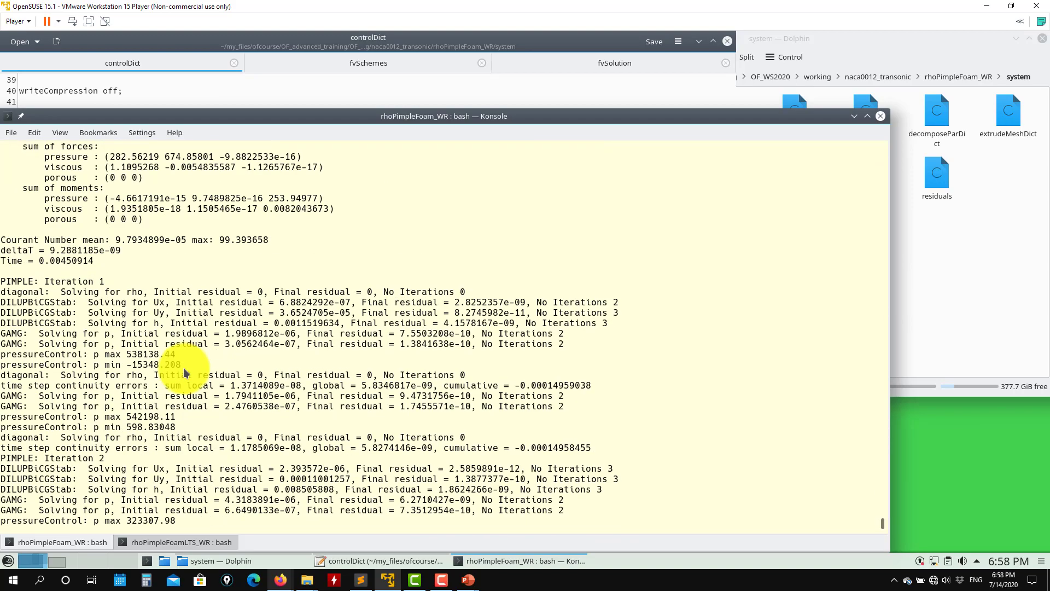
Review the maxCo setting in controlDict and close the text editor
left_click(53, 104)
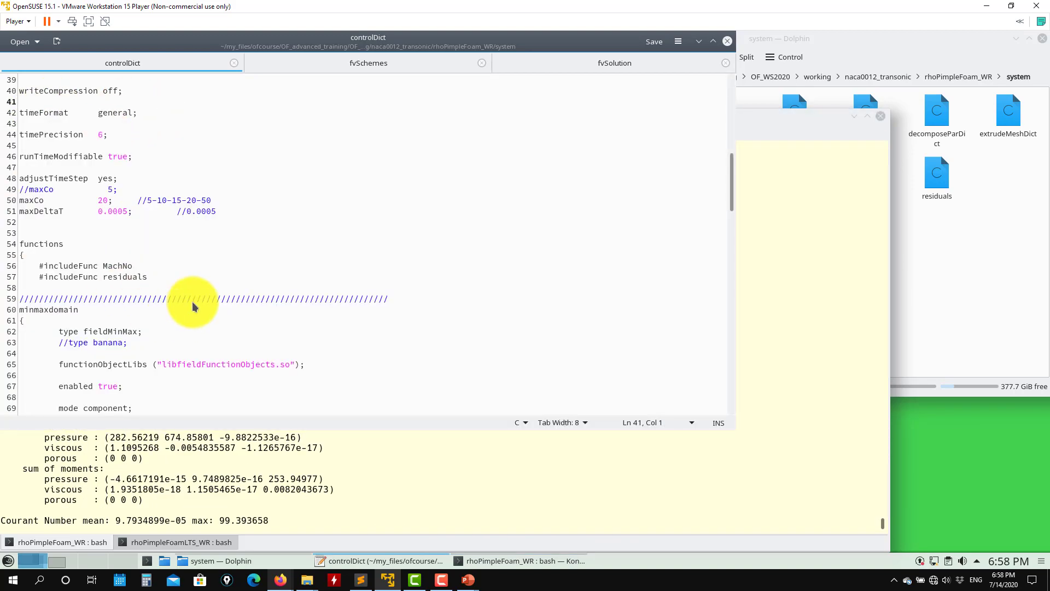
scroll(198, 304, "down", 1)
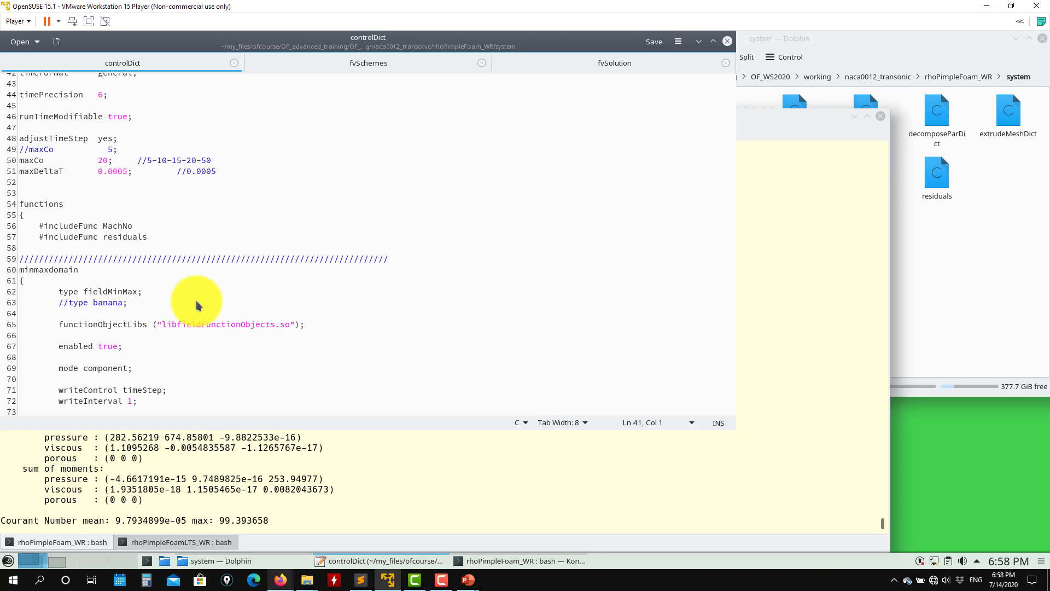
left_click(100, 160)
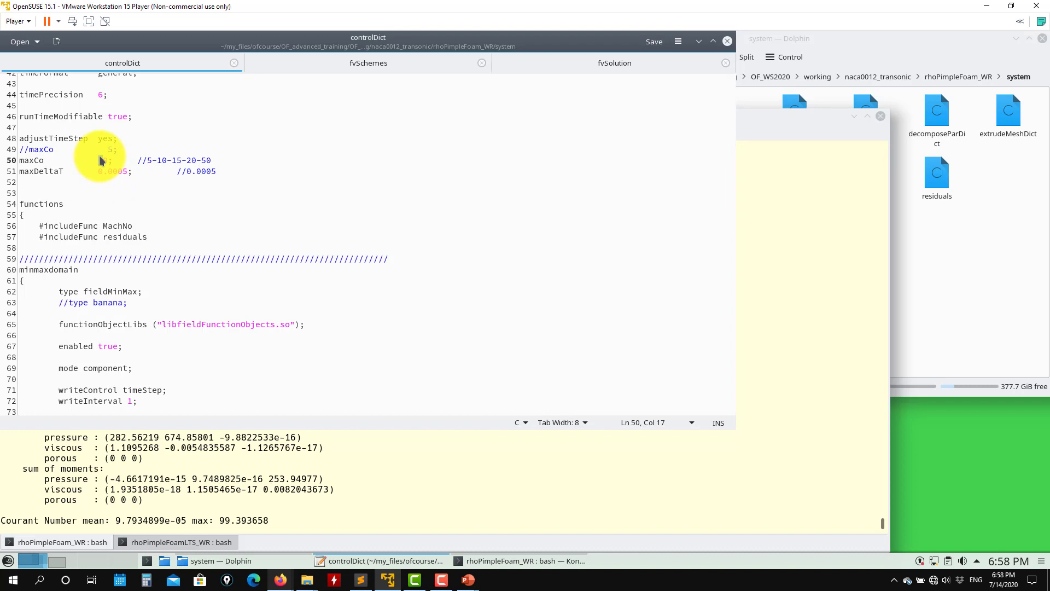
double_click(99, 160)
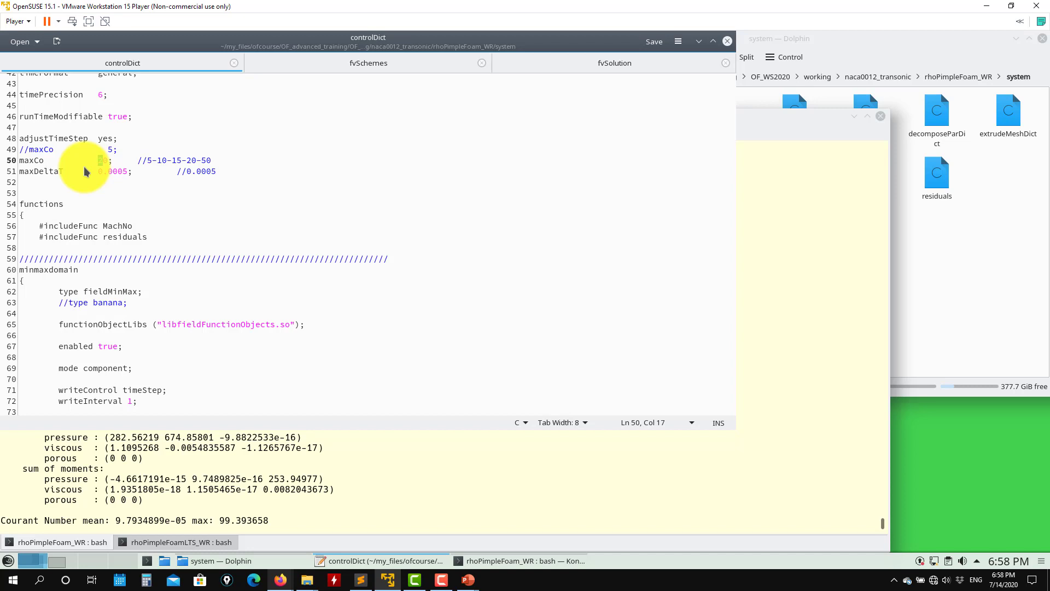
left_click(728, 41)
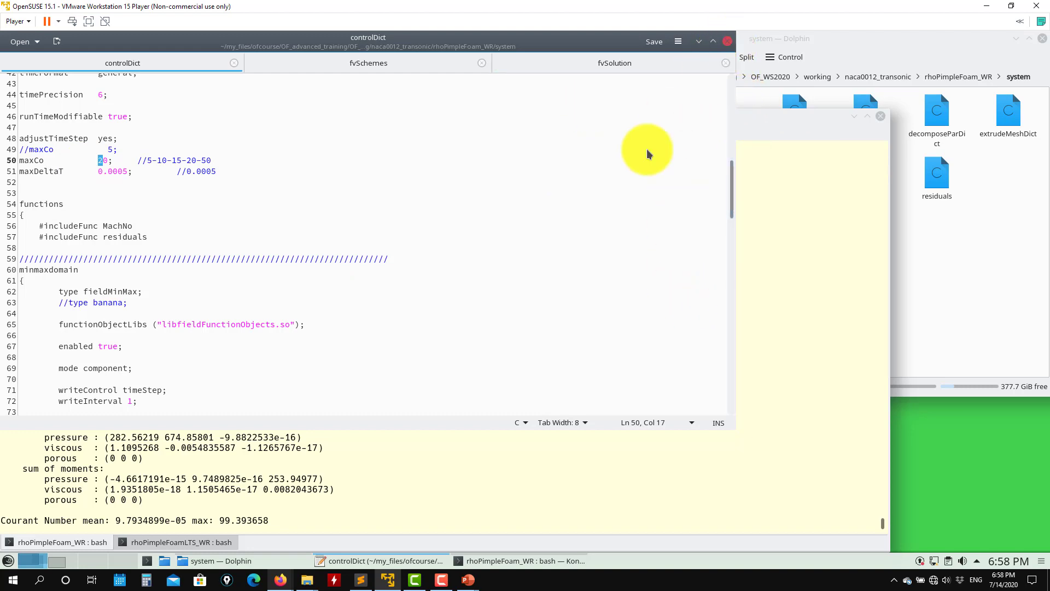
List the contents of the case directory and of its processor1 folder in the terminal
type("ls")
key("Return")
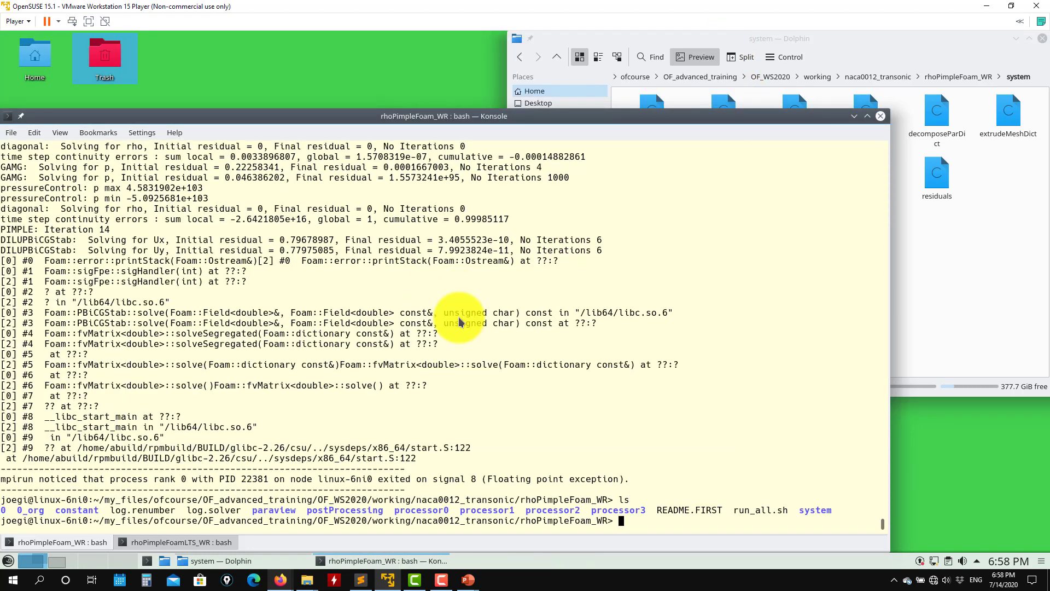
type("ls pr")
key("Tab")
type("1")
key("Return")
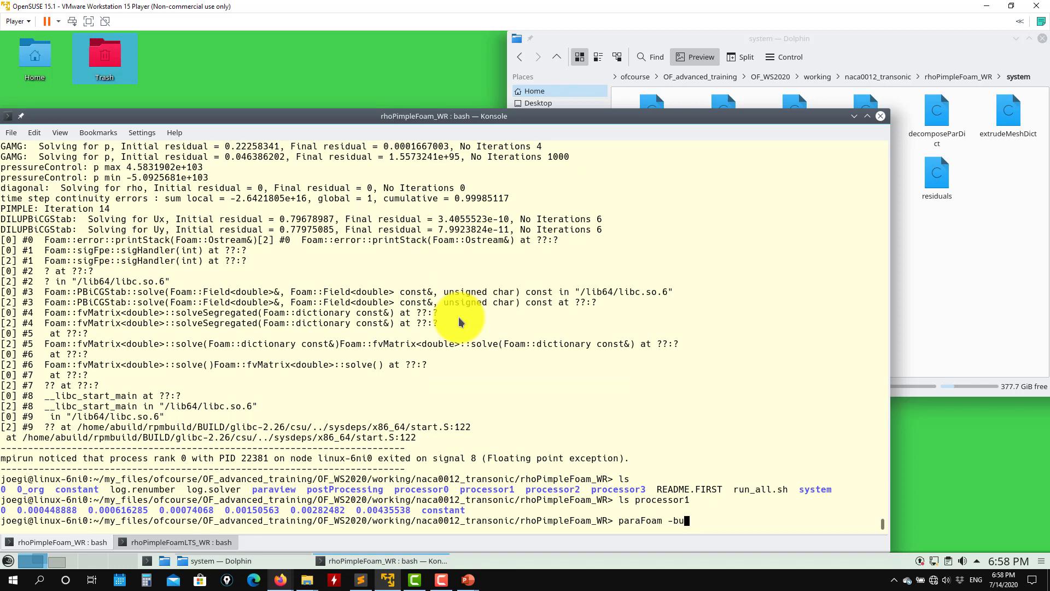
Launch ParaView with paraFoam -builtin and load rhoPimpleFoam_WR.foam as a Decomposed Case
type("paraFoam -builtin")
key("Return")
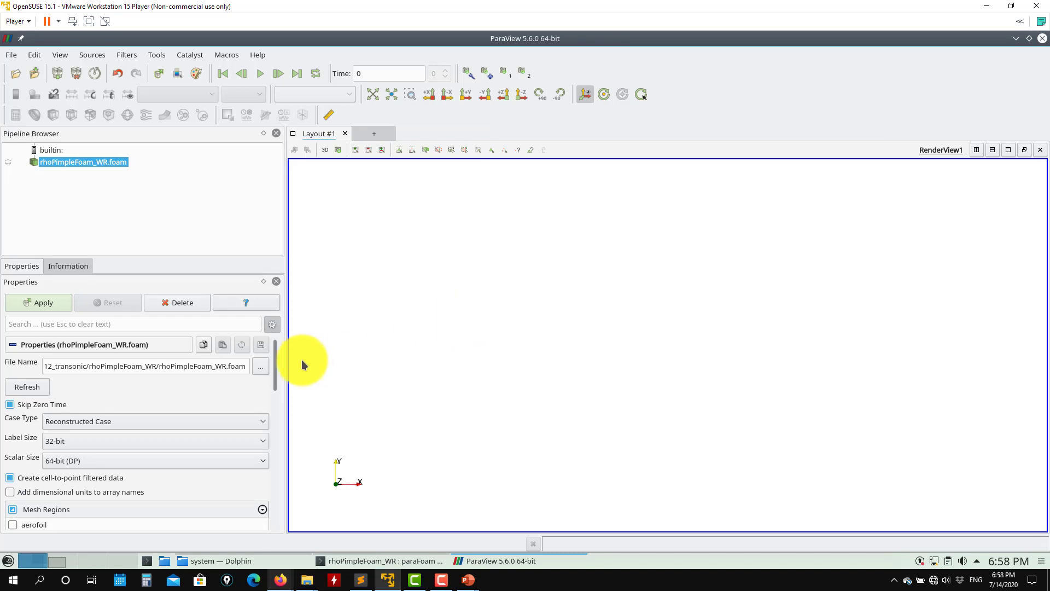
left_click(25, 302)
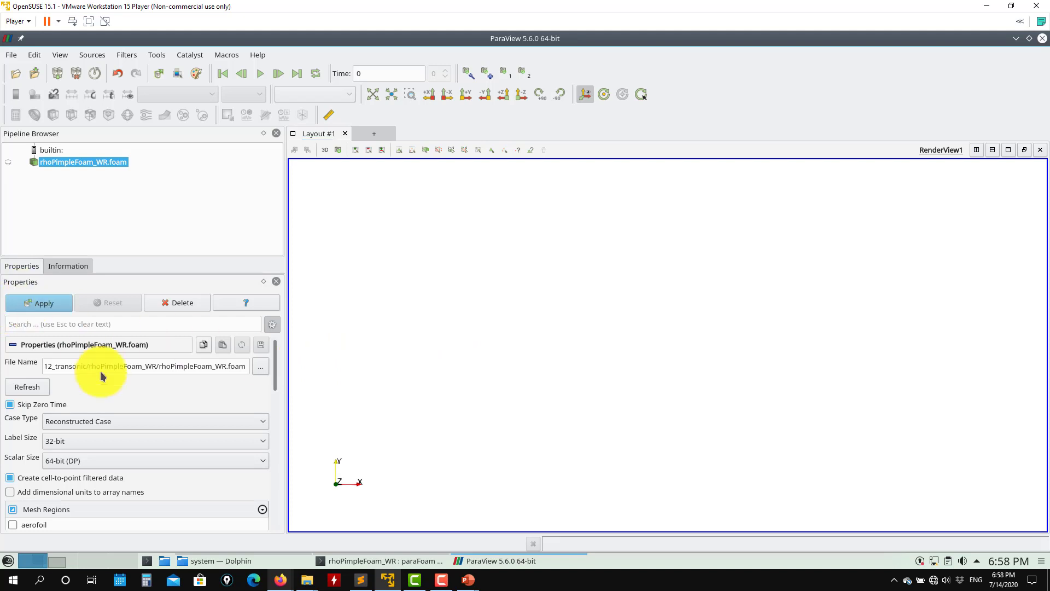
left_click(151, 421)
left_click(125, 444)
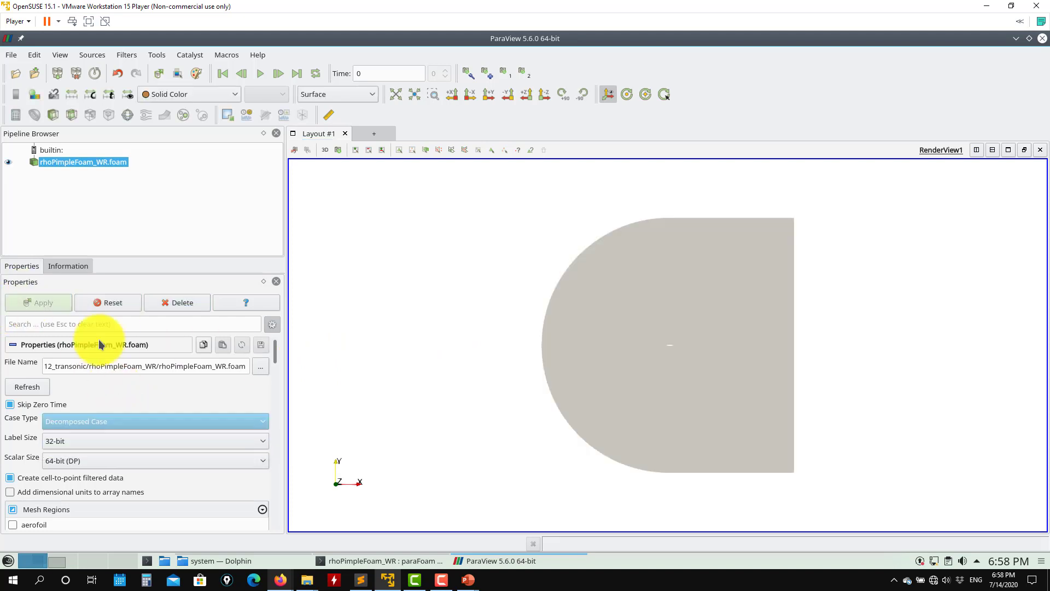
left_click(42, 301)
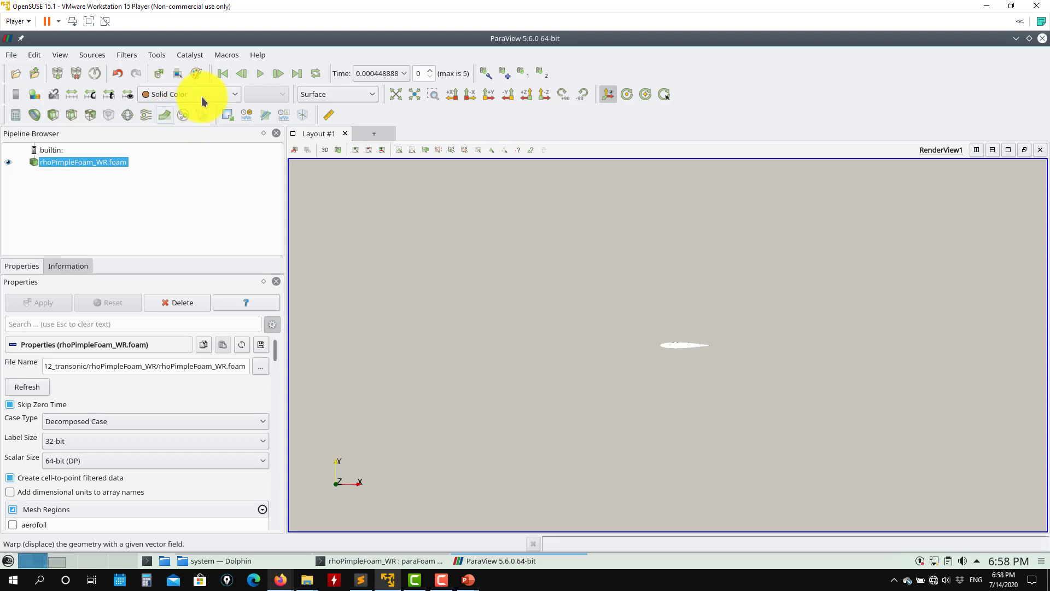
Color the case by Ma and play the solution through to the last saved time step
left_click(204, 94)
left_click(176, 128)
left_click(261, 73)
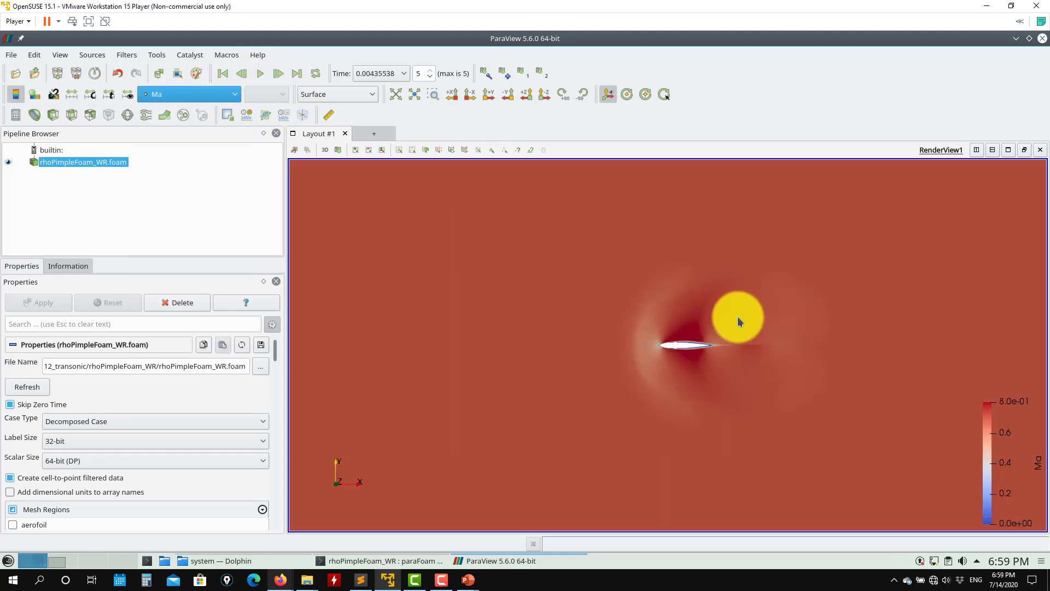
Examine the Mach number field and boundary layer around the airfoil up close, and close ParaView
left_click_drag(696, 404, 591, 339)
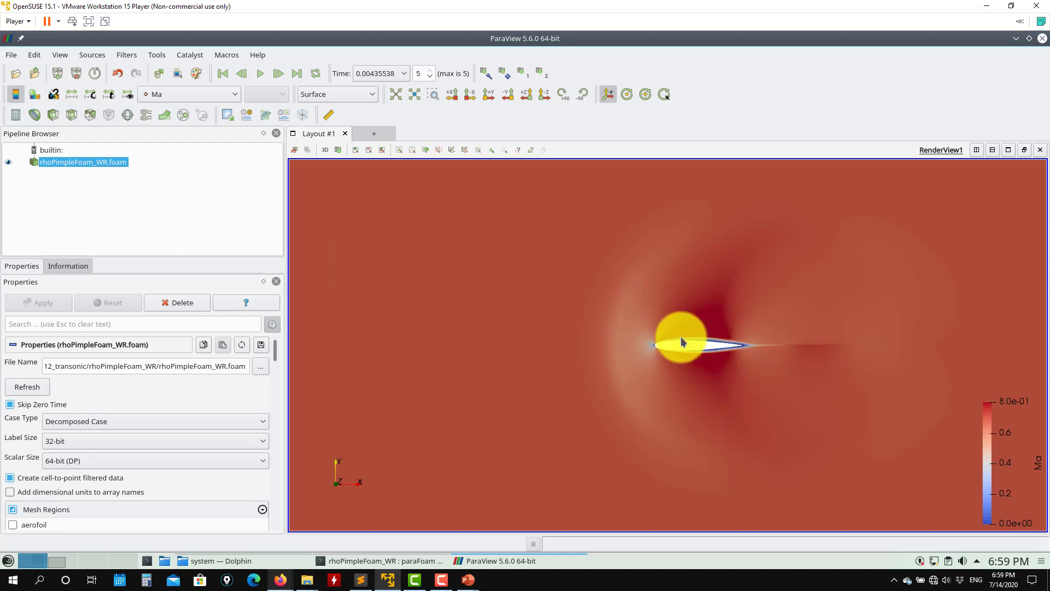
scroll(728, 457, "up", 5)
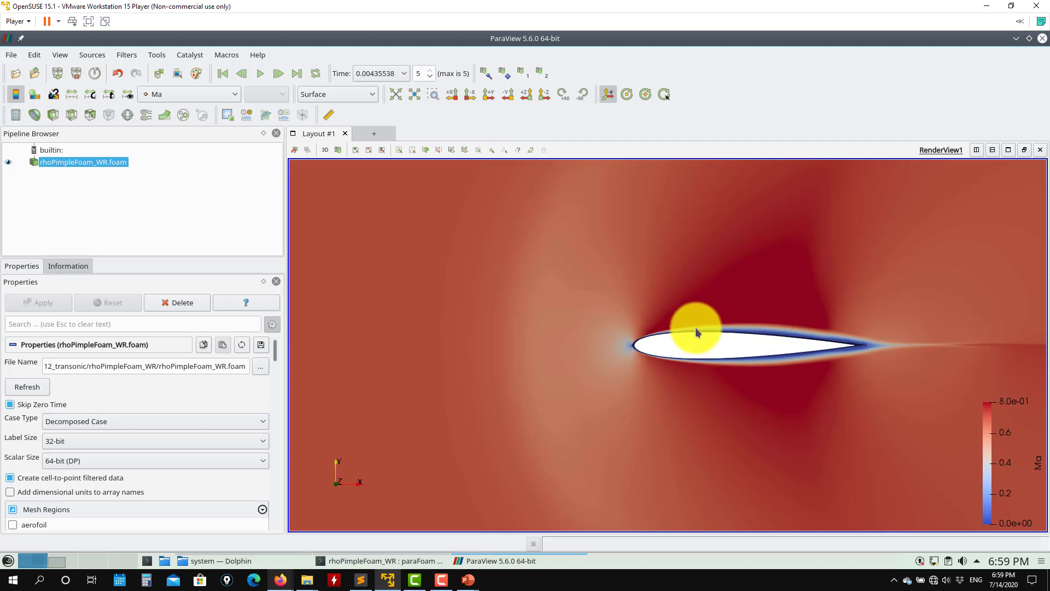
scroll(708, 405, "up", 3)
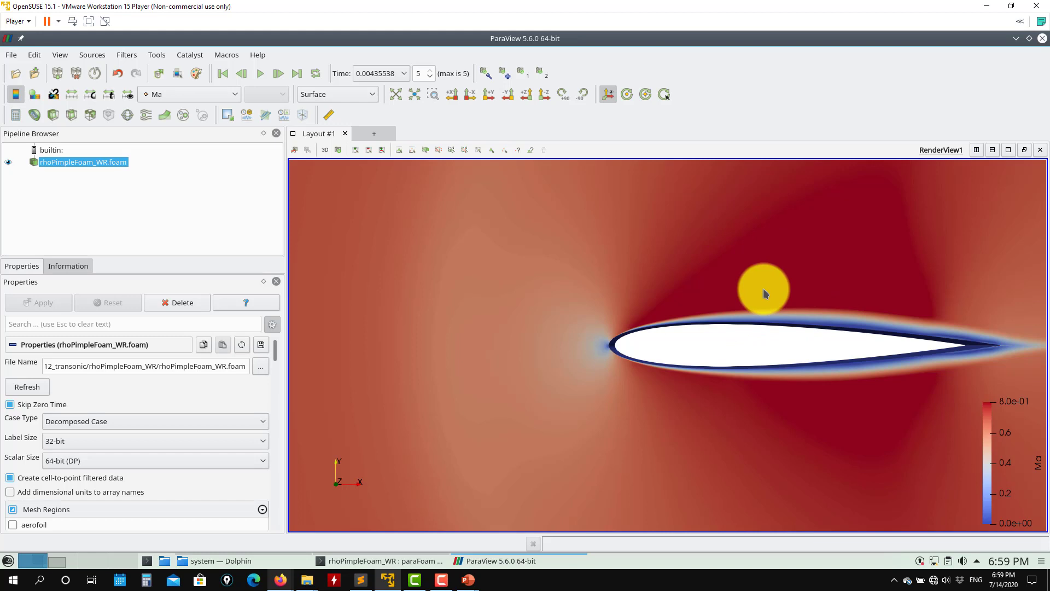
scroll(770, 335, "up", 3)
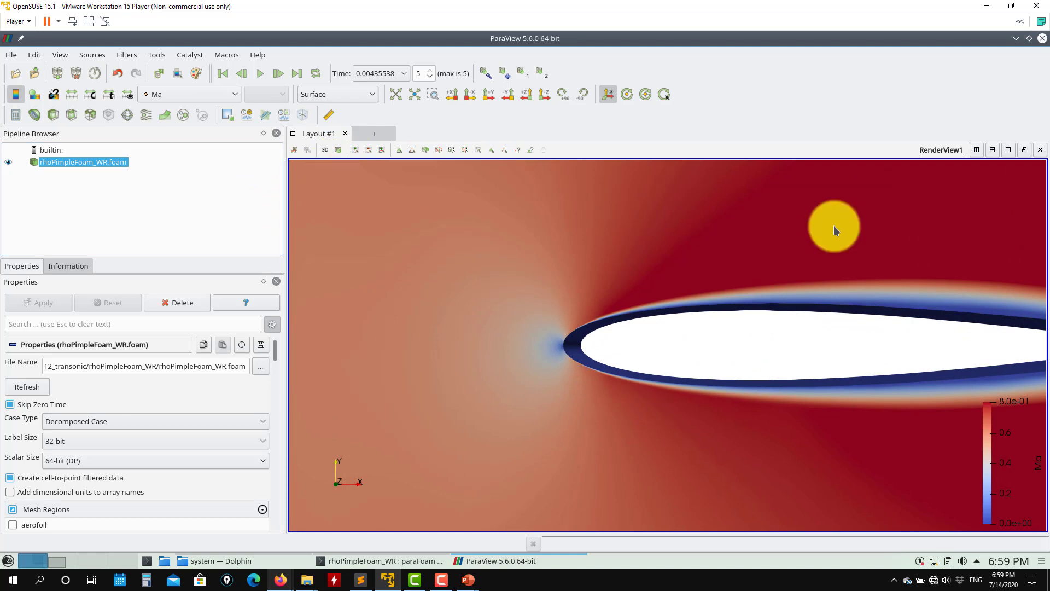
scroll(610, 380, "down", 2)
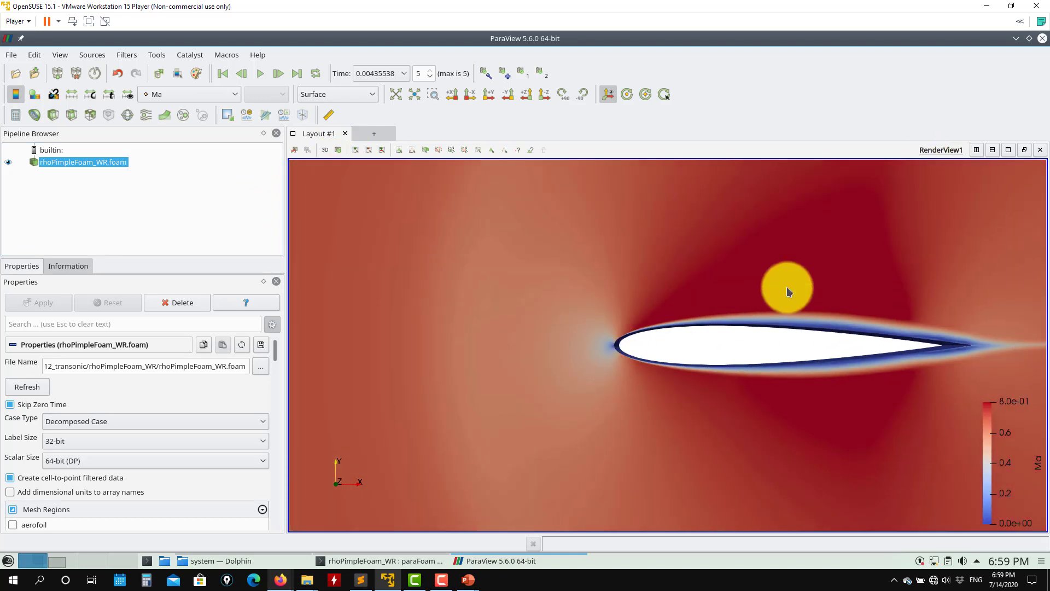
left_click(1043, 38)
Switch to the Dolphin file manager and go up to the naca0012_transonic folder
left_click(996, 166)
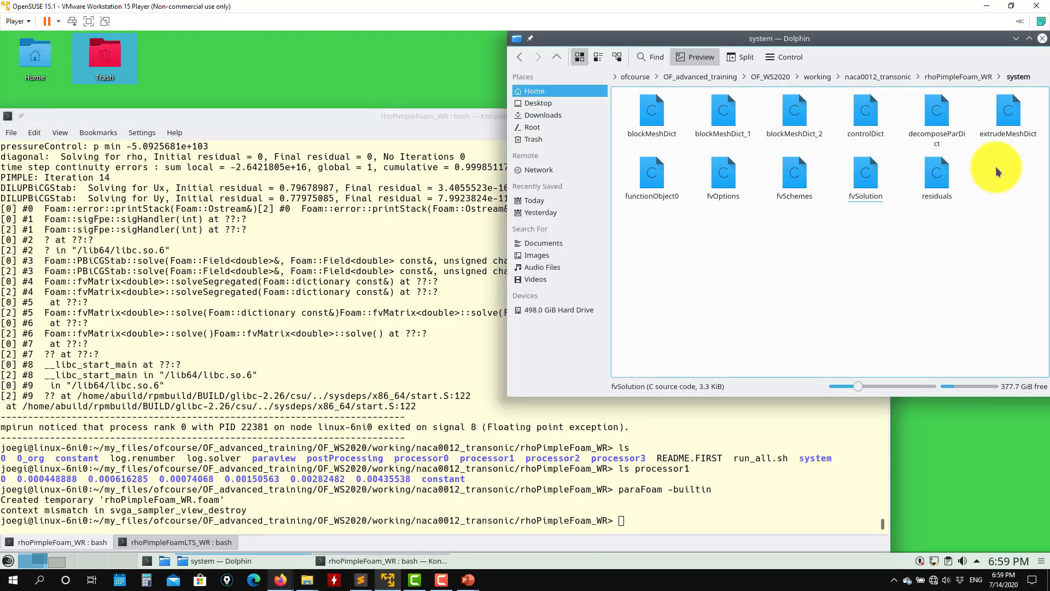
left_click(955, 76)
left_click(896, 75)
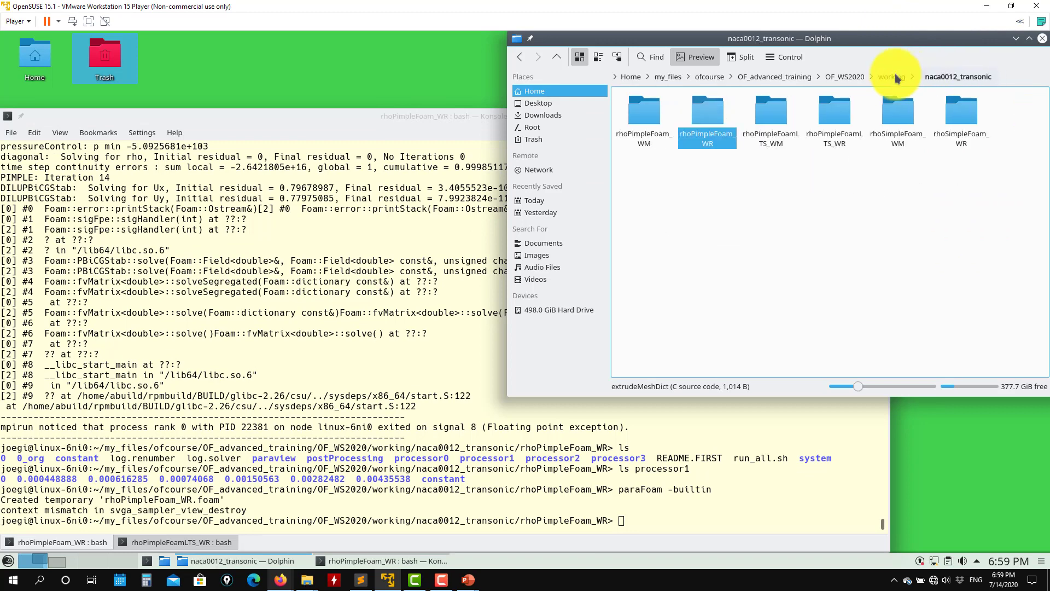